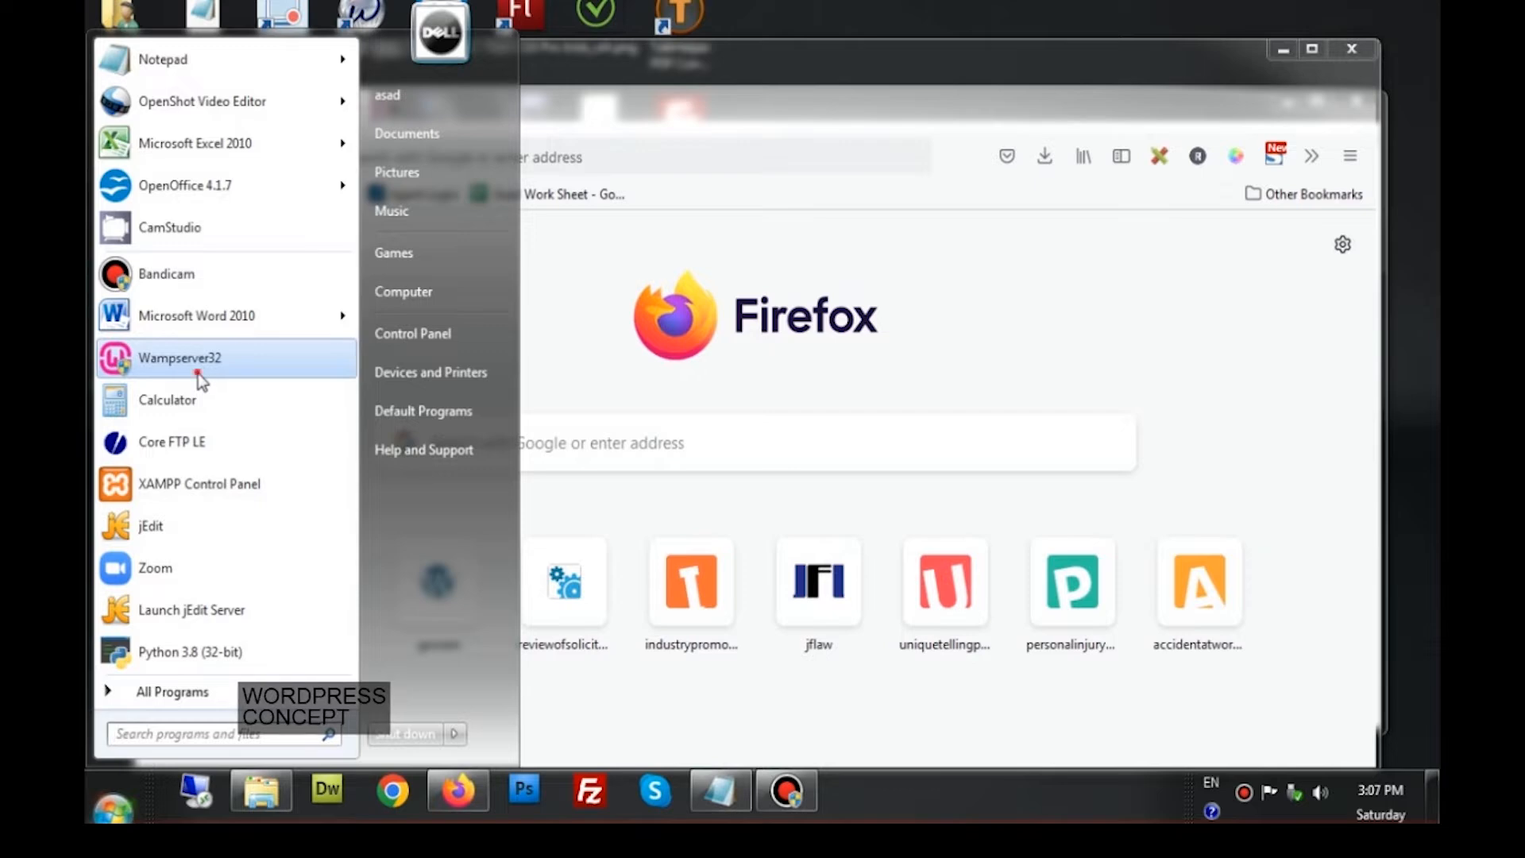
Launch Wampserver32 from the Start menu to start the local server
click(201, 366)
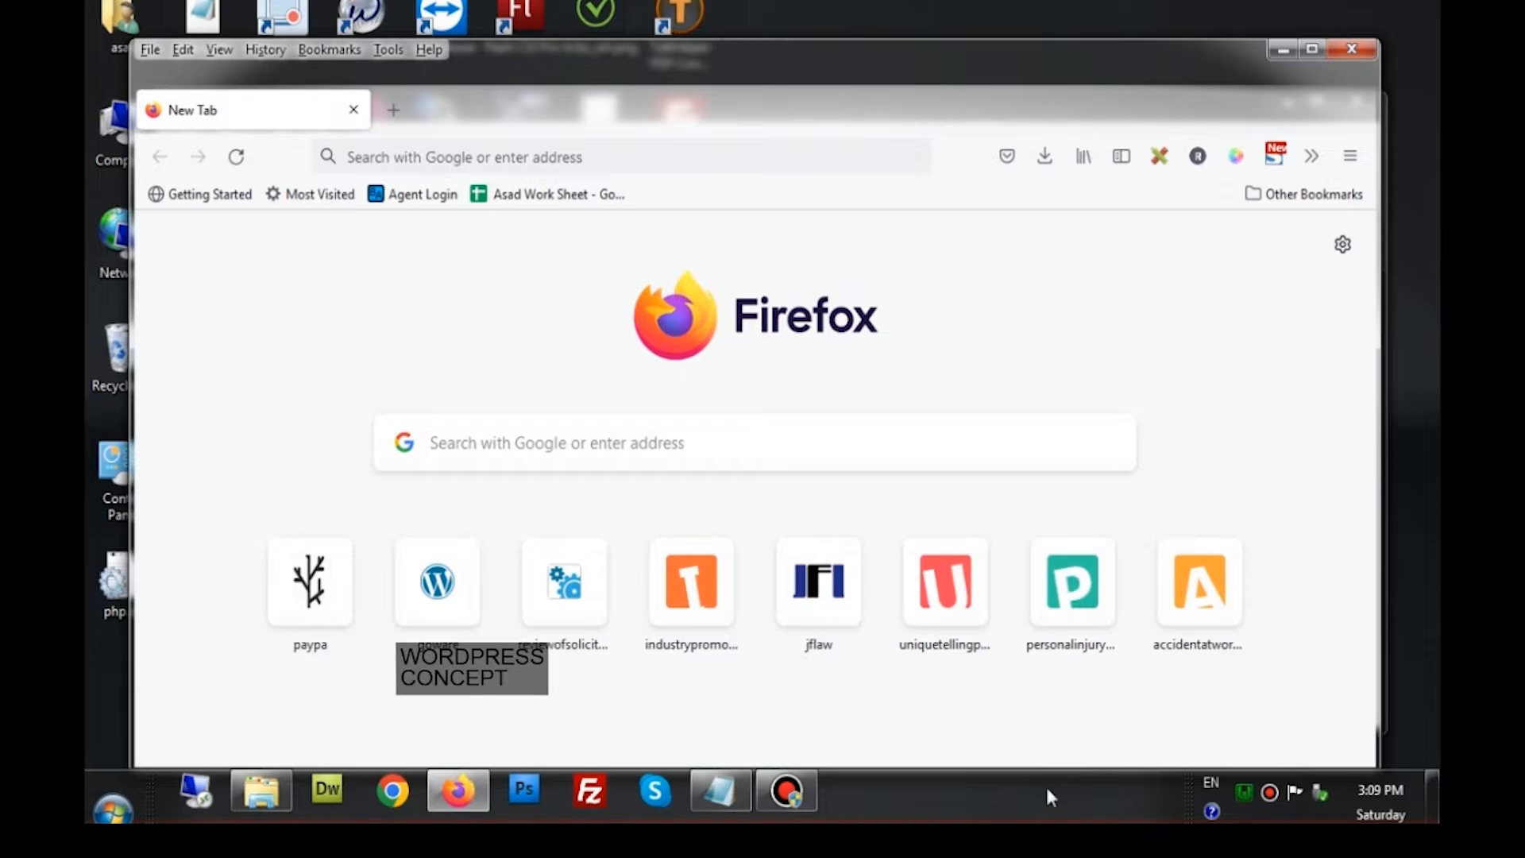
Restart all Wampserver services and dismiss the colour-scheme performance warning
click(1245, 789)
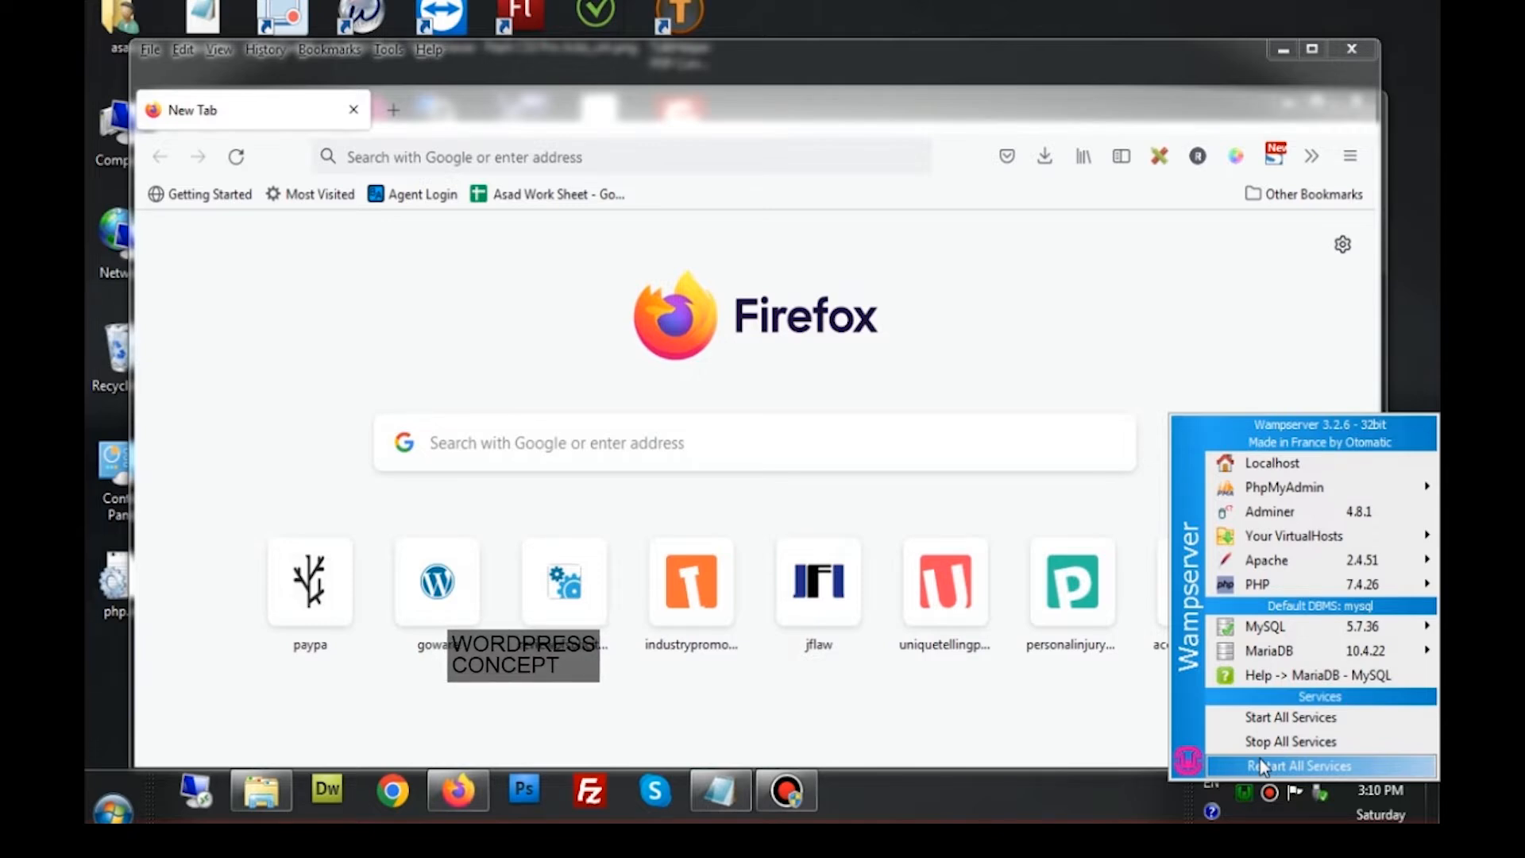
click(1259, 759)
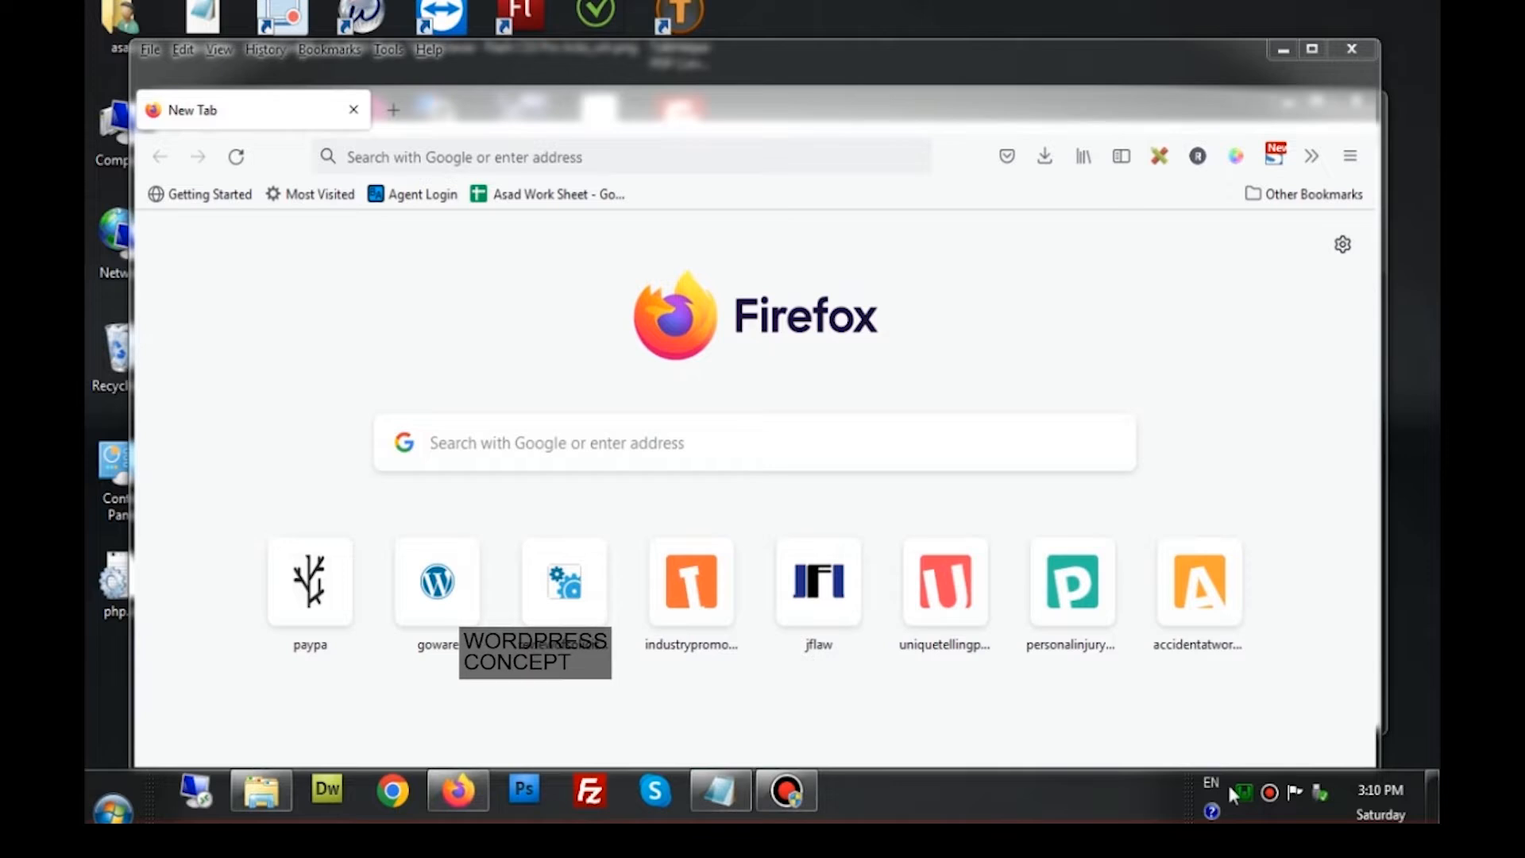
mouse_move(1244, 790)
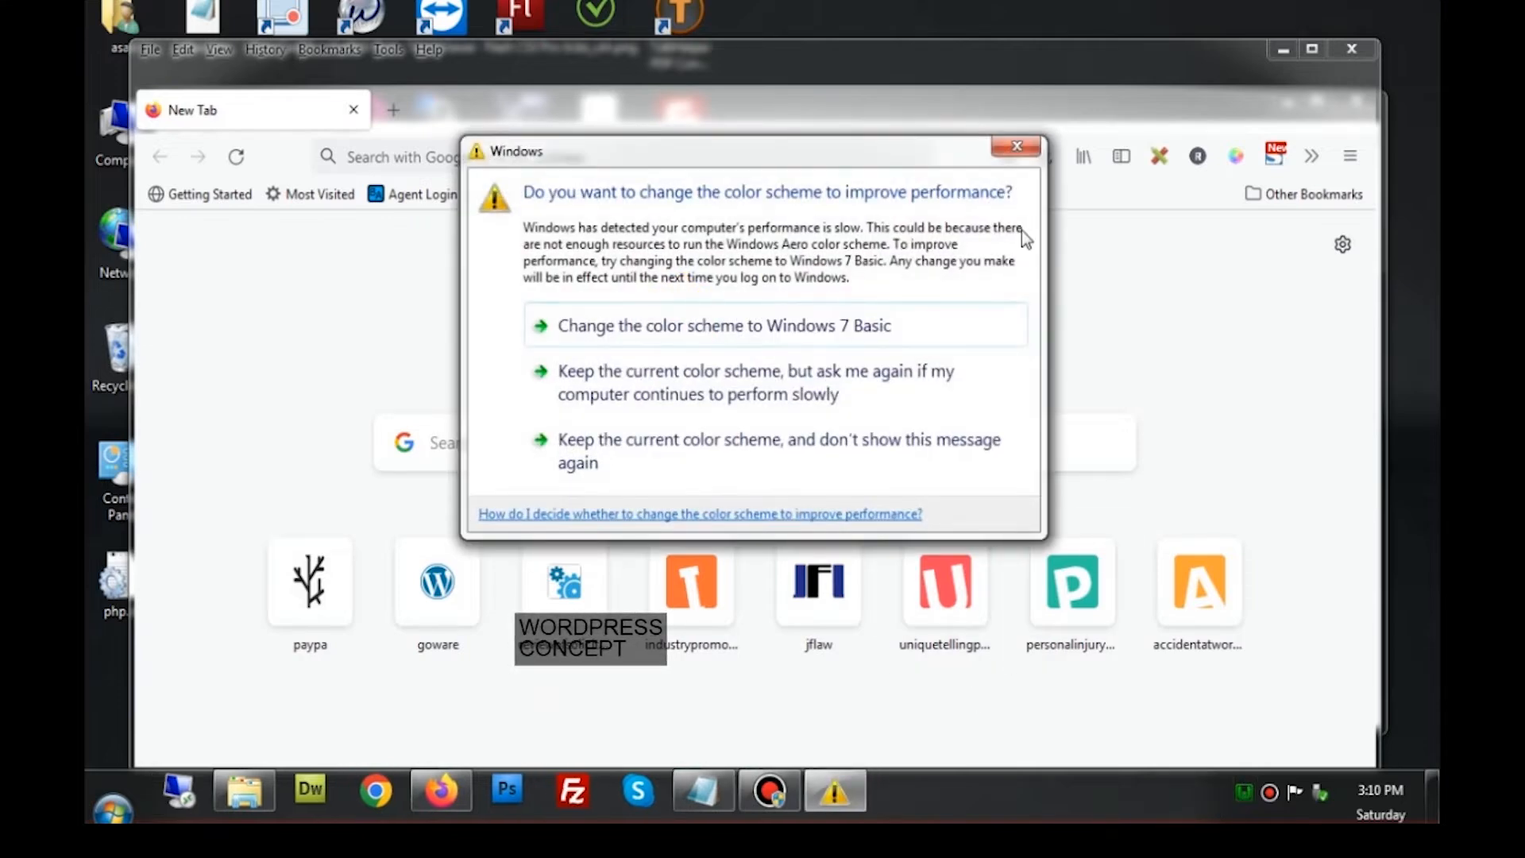
click(1018, 148)
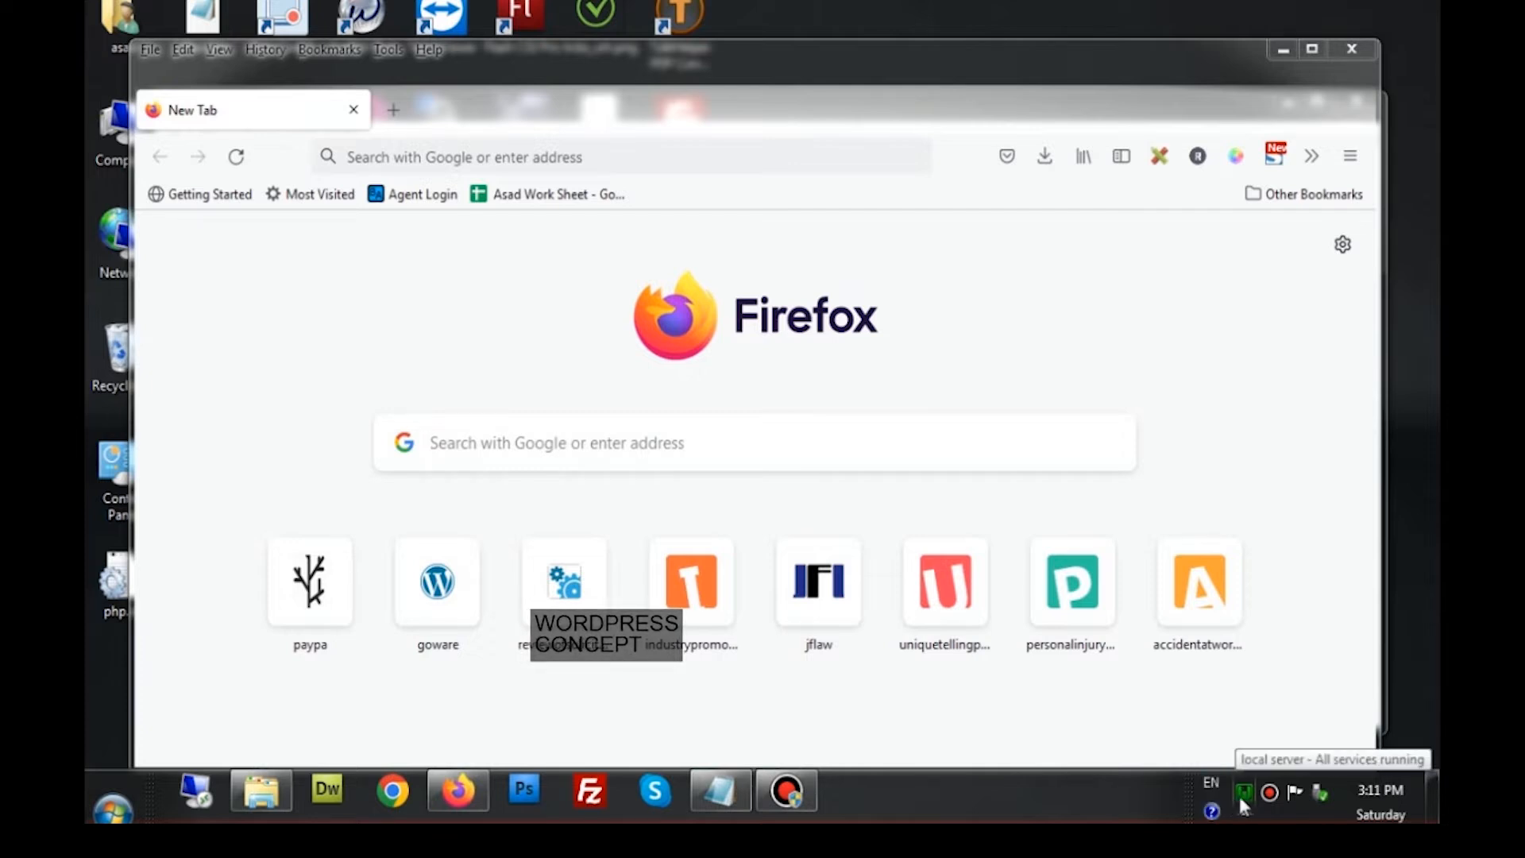
Open the localhost Wampserver homepage in Firefox and close the extra empty tab
click(1243, 792)
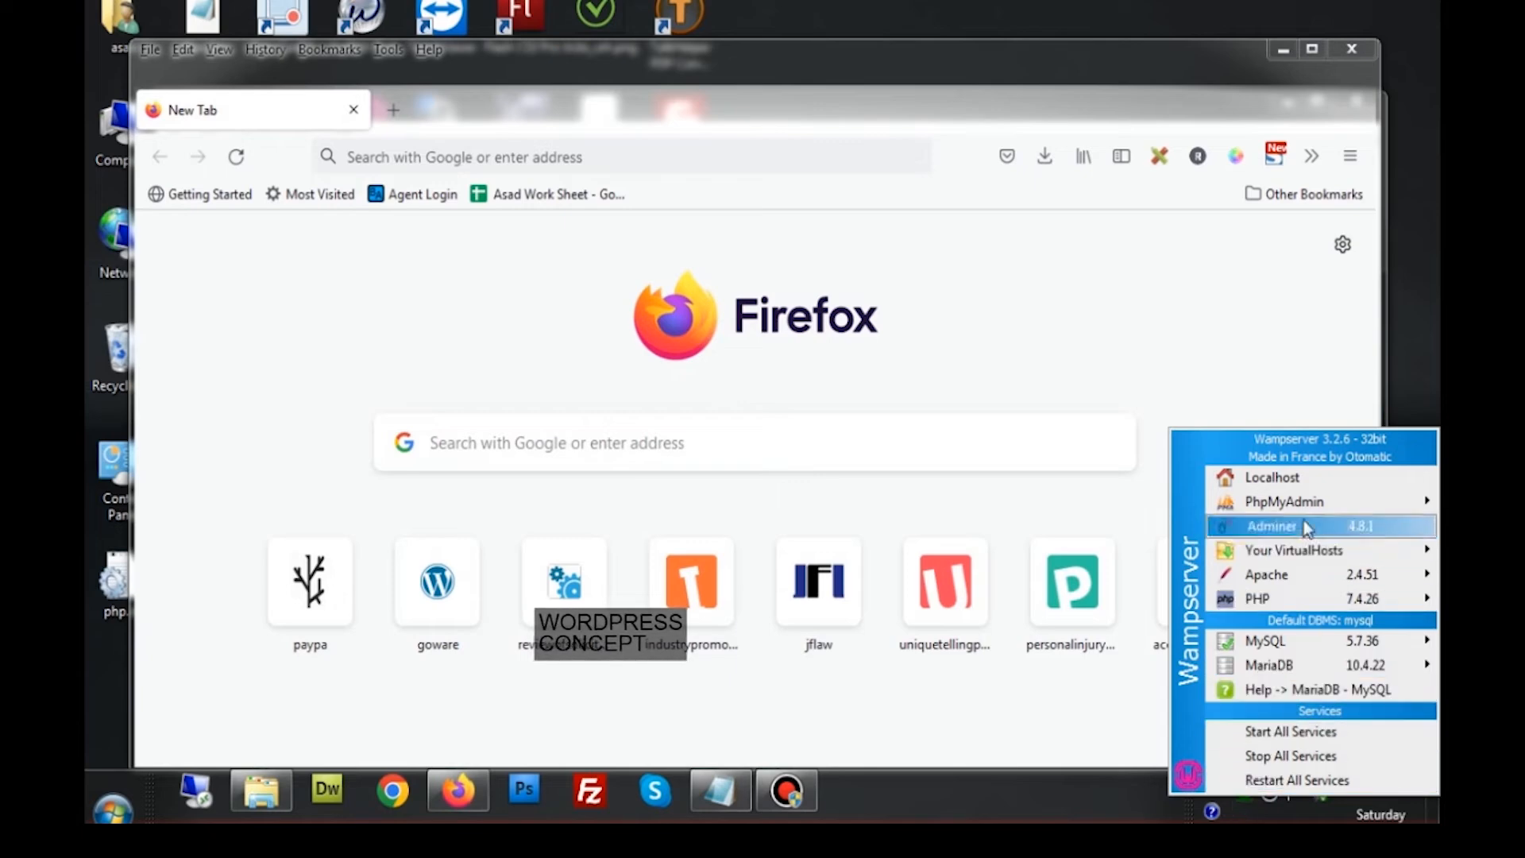
click(1300, 481)
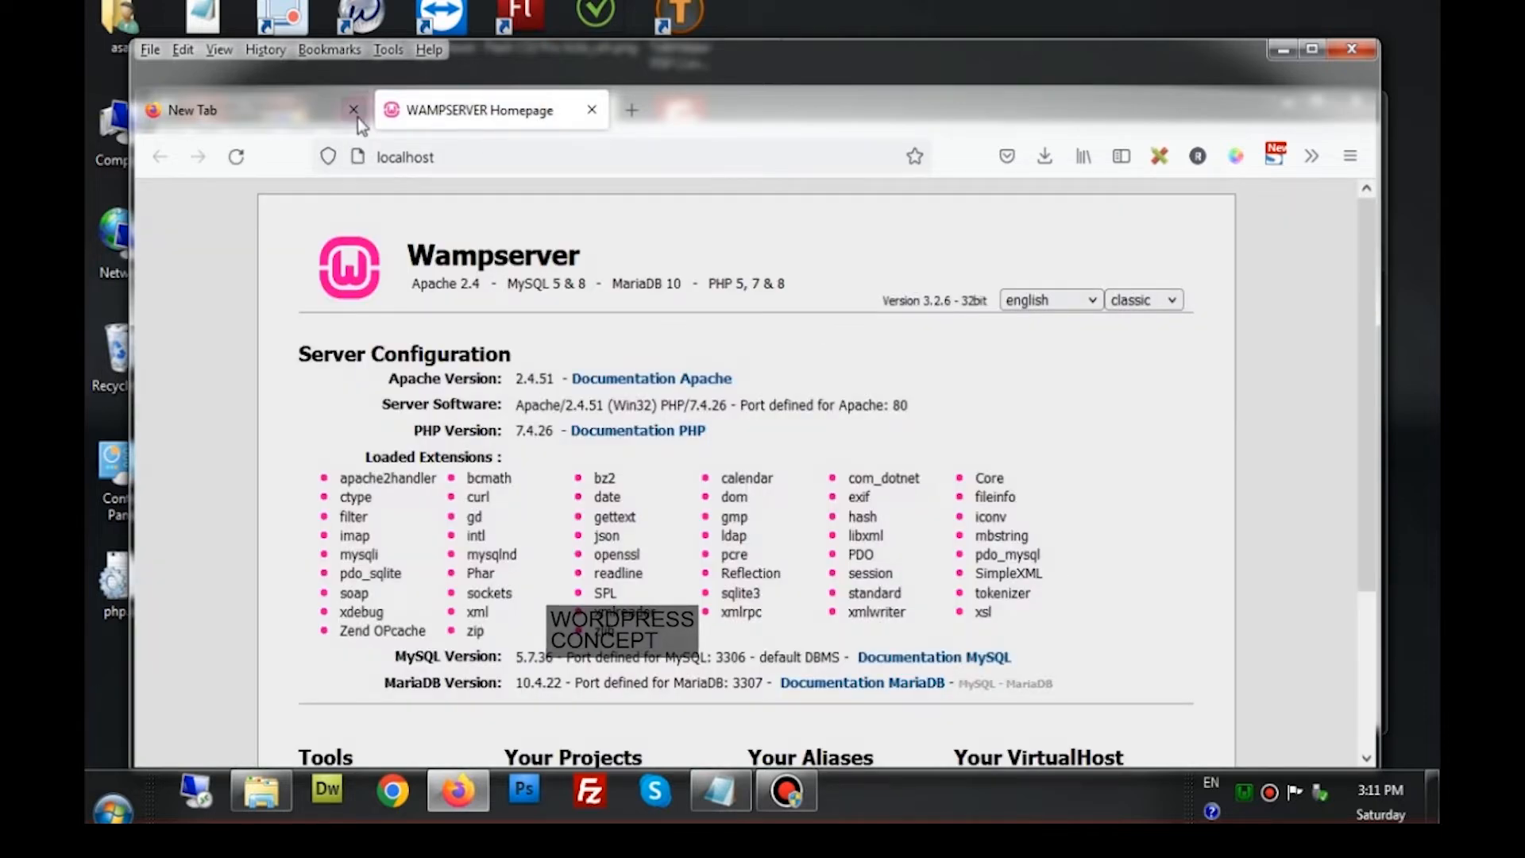
click(357, 116)
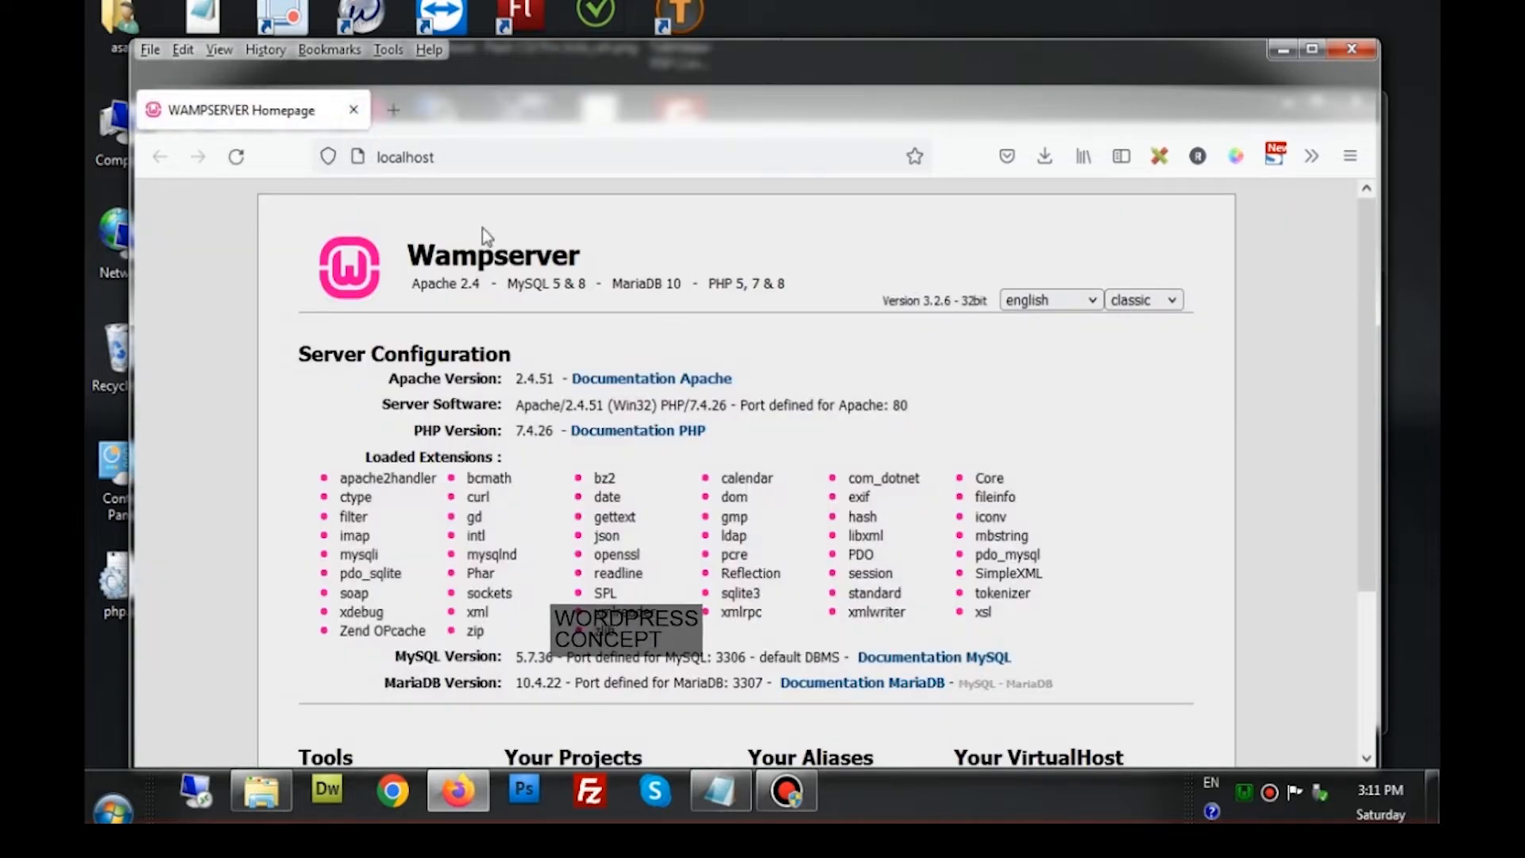
click(486, 153)
click(484, 154)
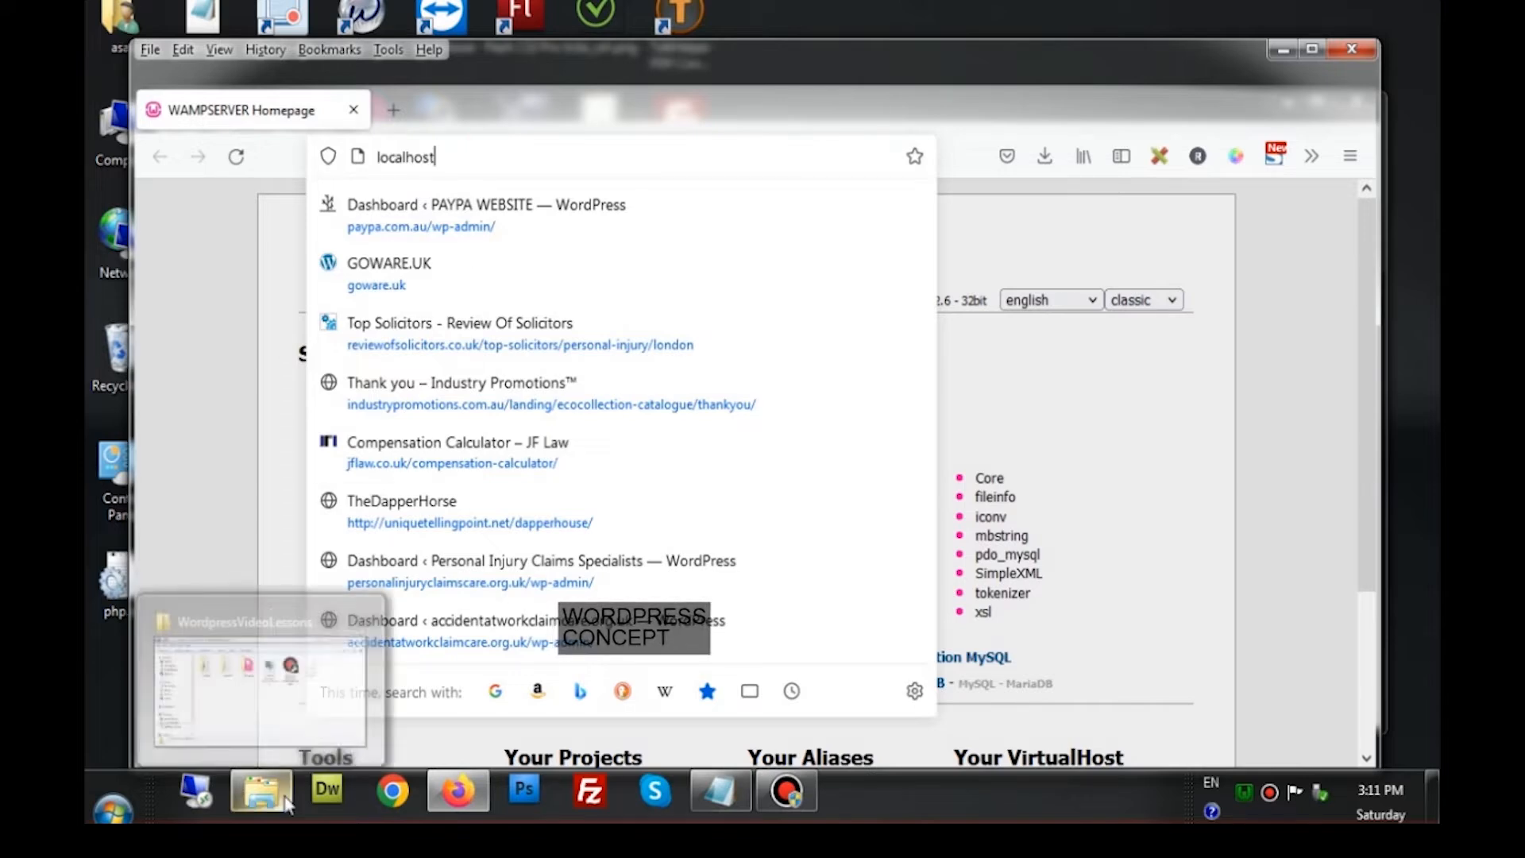
Locate the firstproject folder under Local Disk (D:) > wamp > www, then minimize Explorer
click(262, 791)
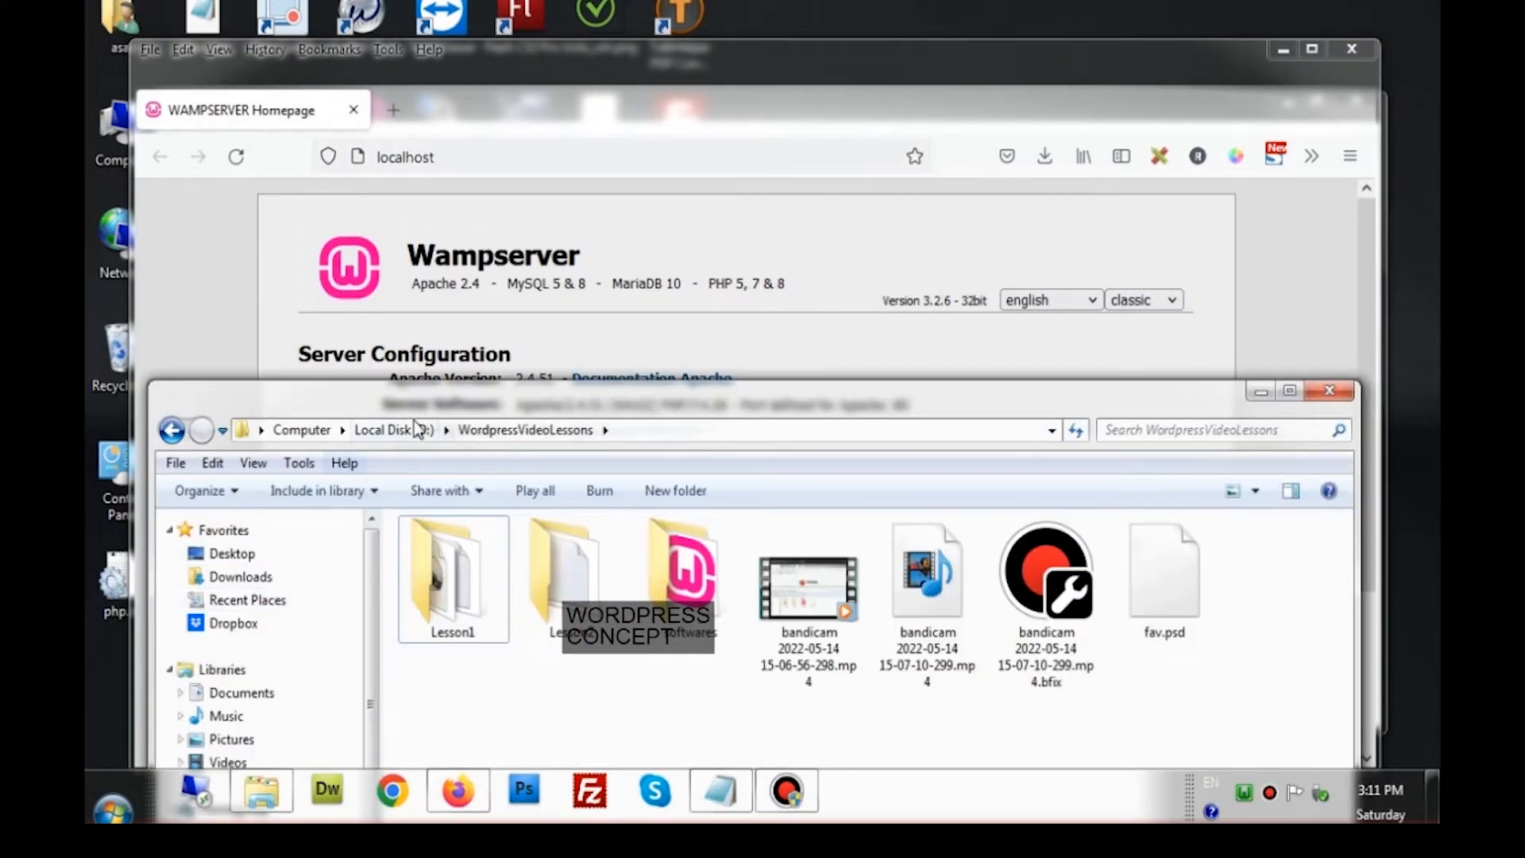
drag(421, 403, 446, 229)
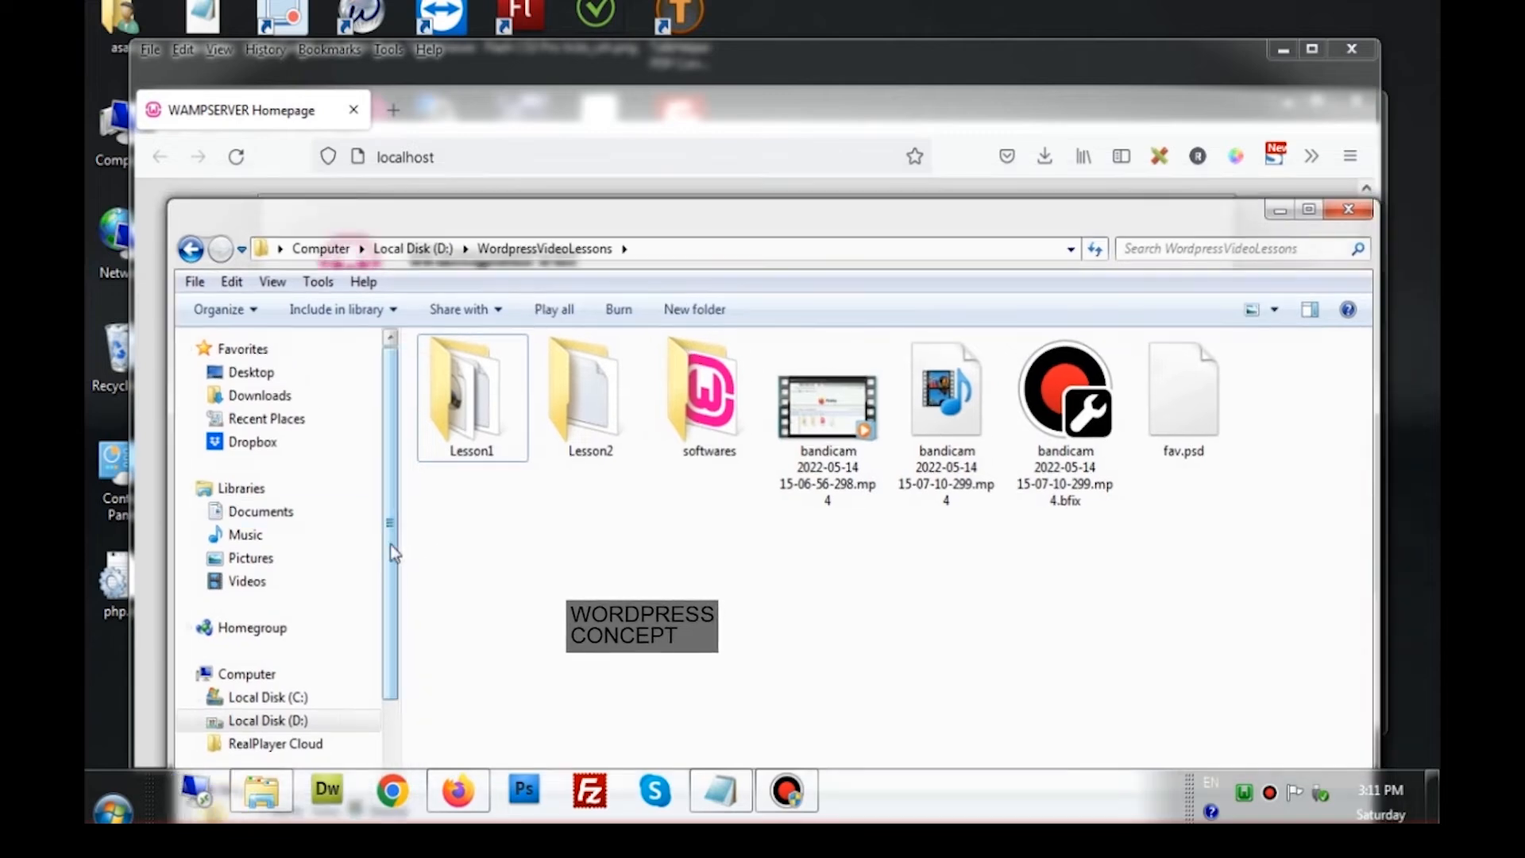
scroll(380, 588, down, 1)
click(310, 668)
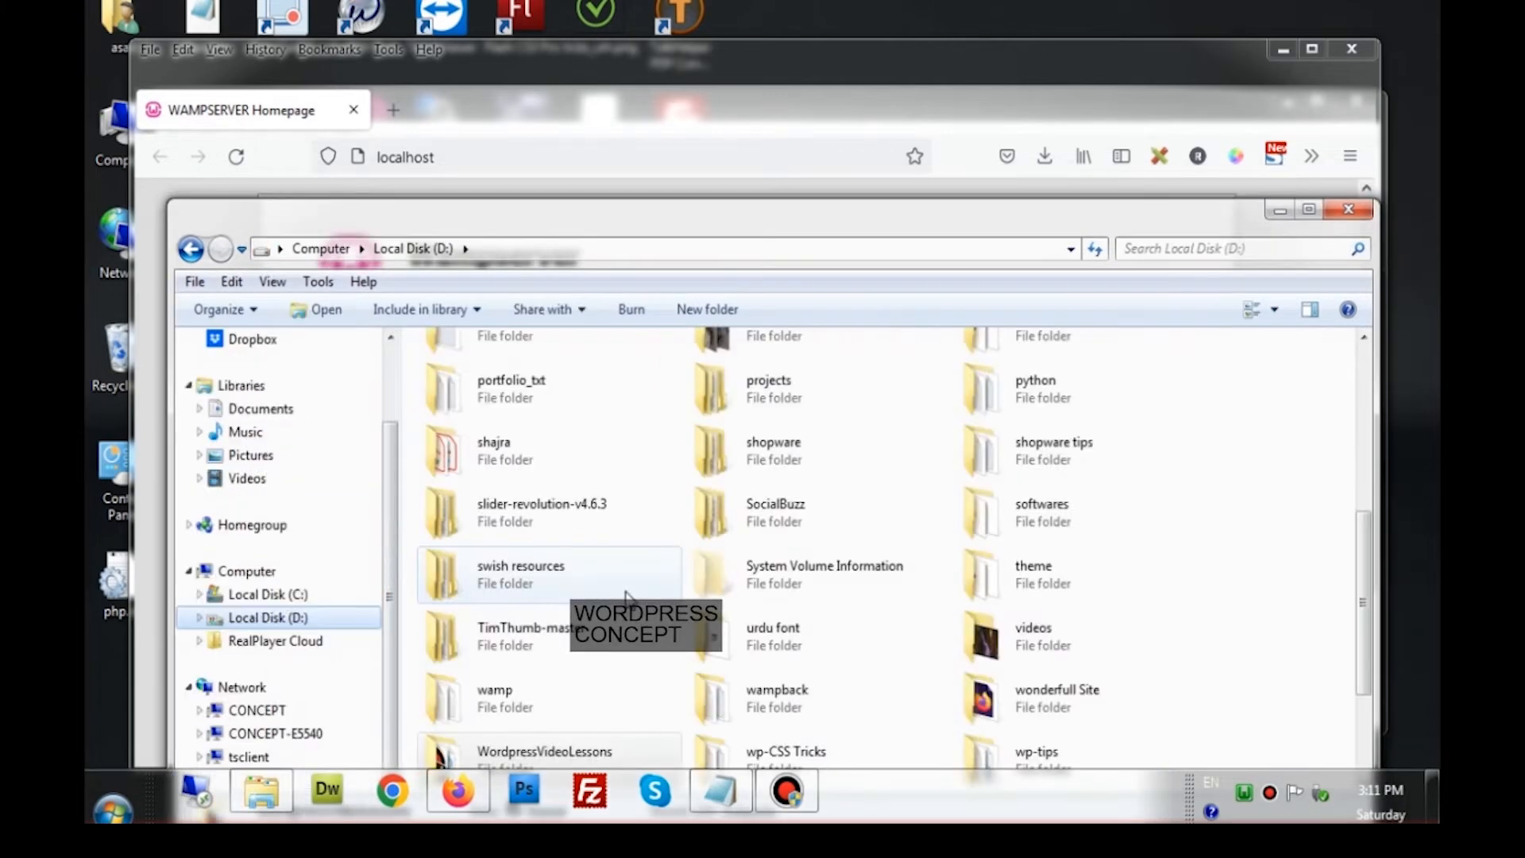
click(627, 595)
scroll(600, 688, down, 3)
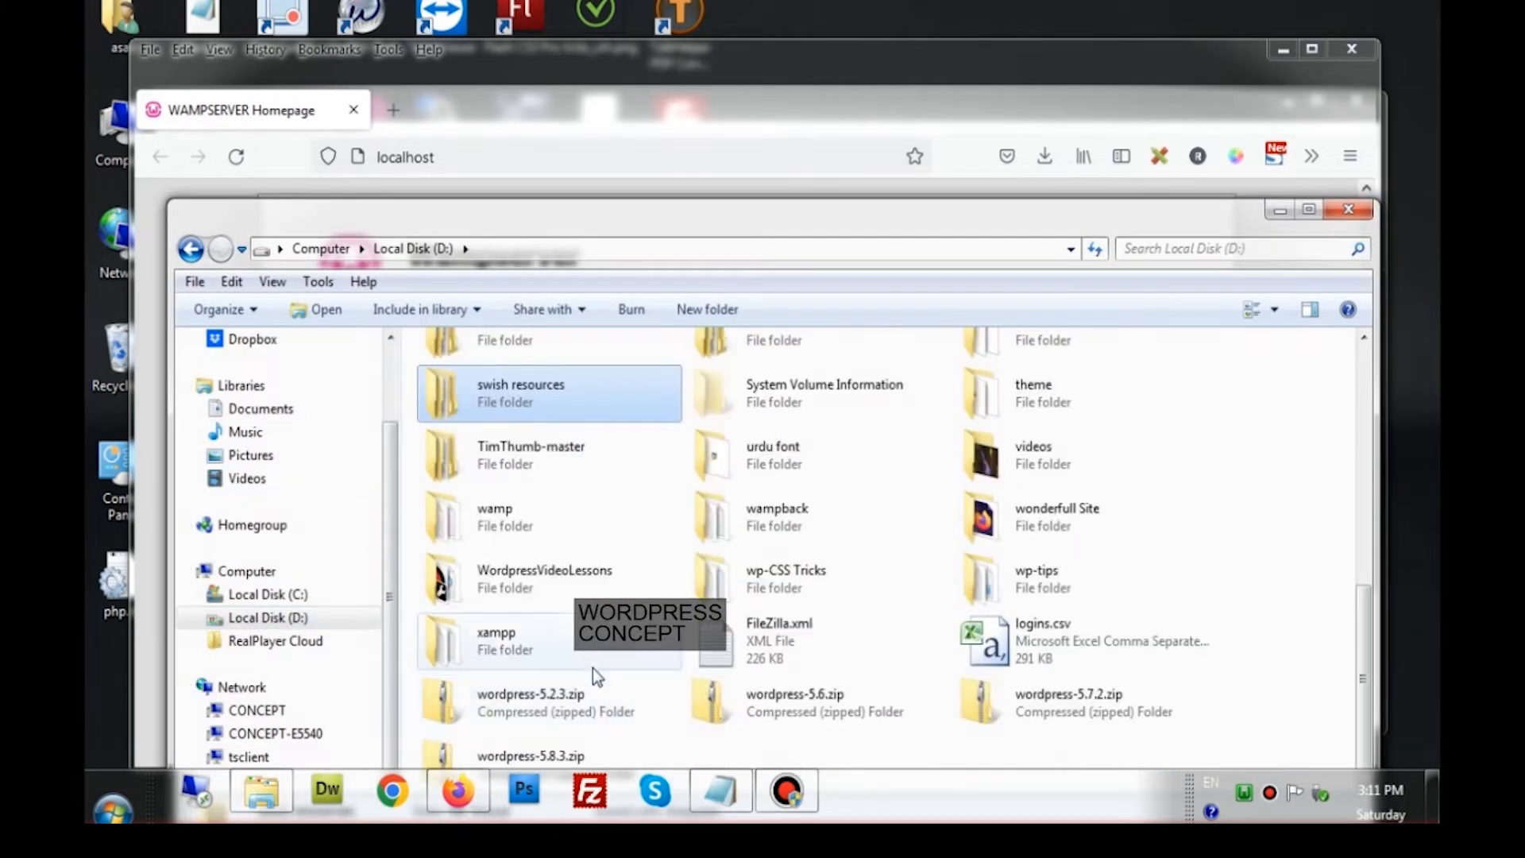
double_click(508, 526)
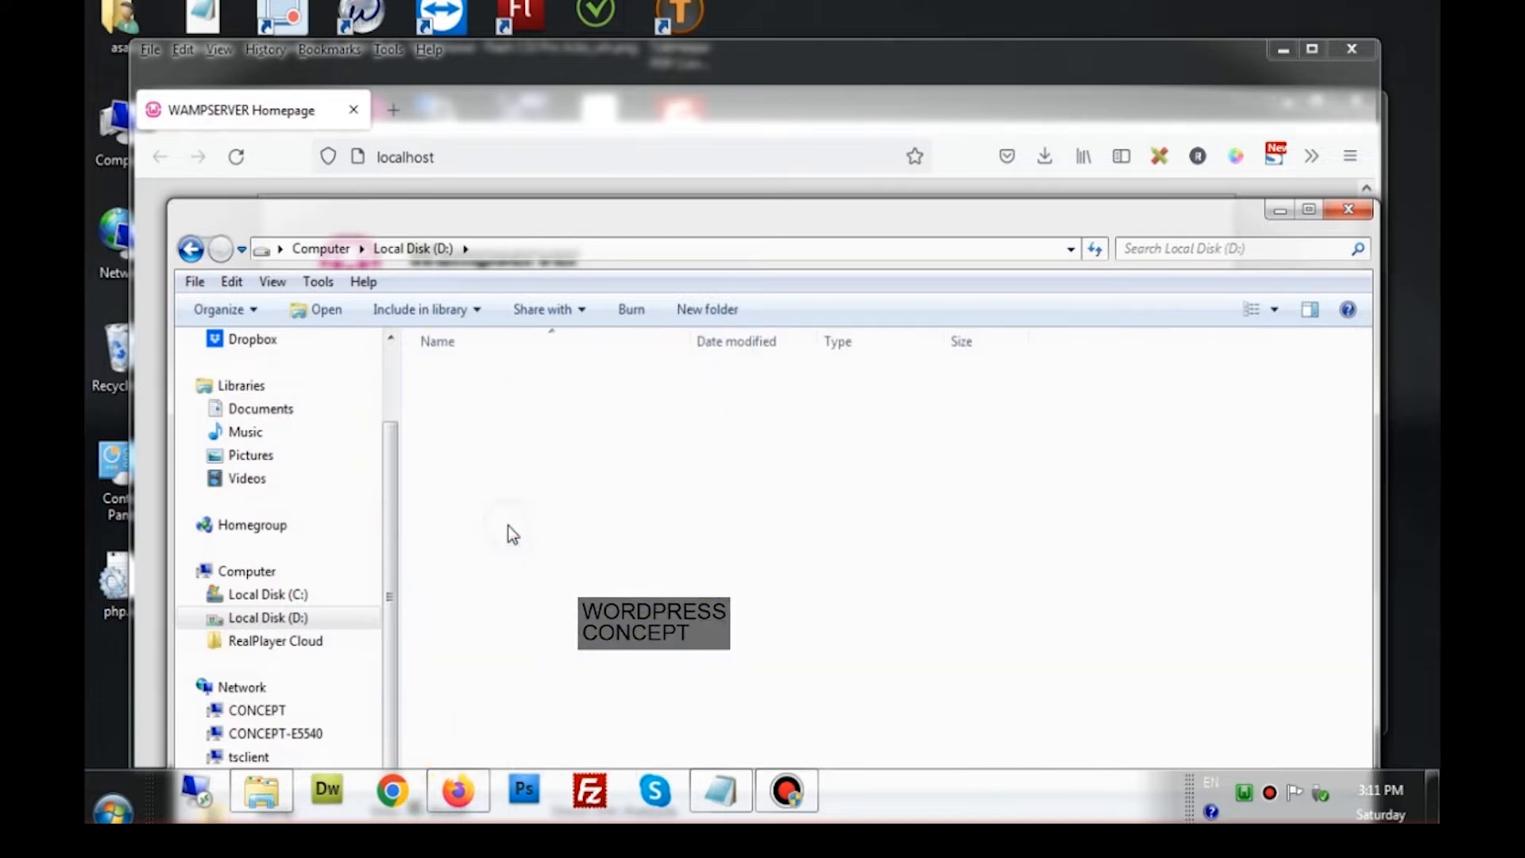
double_click(478, 558)
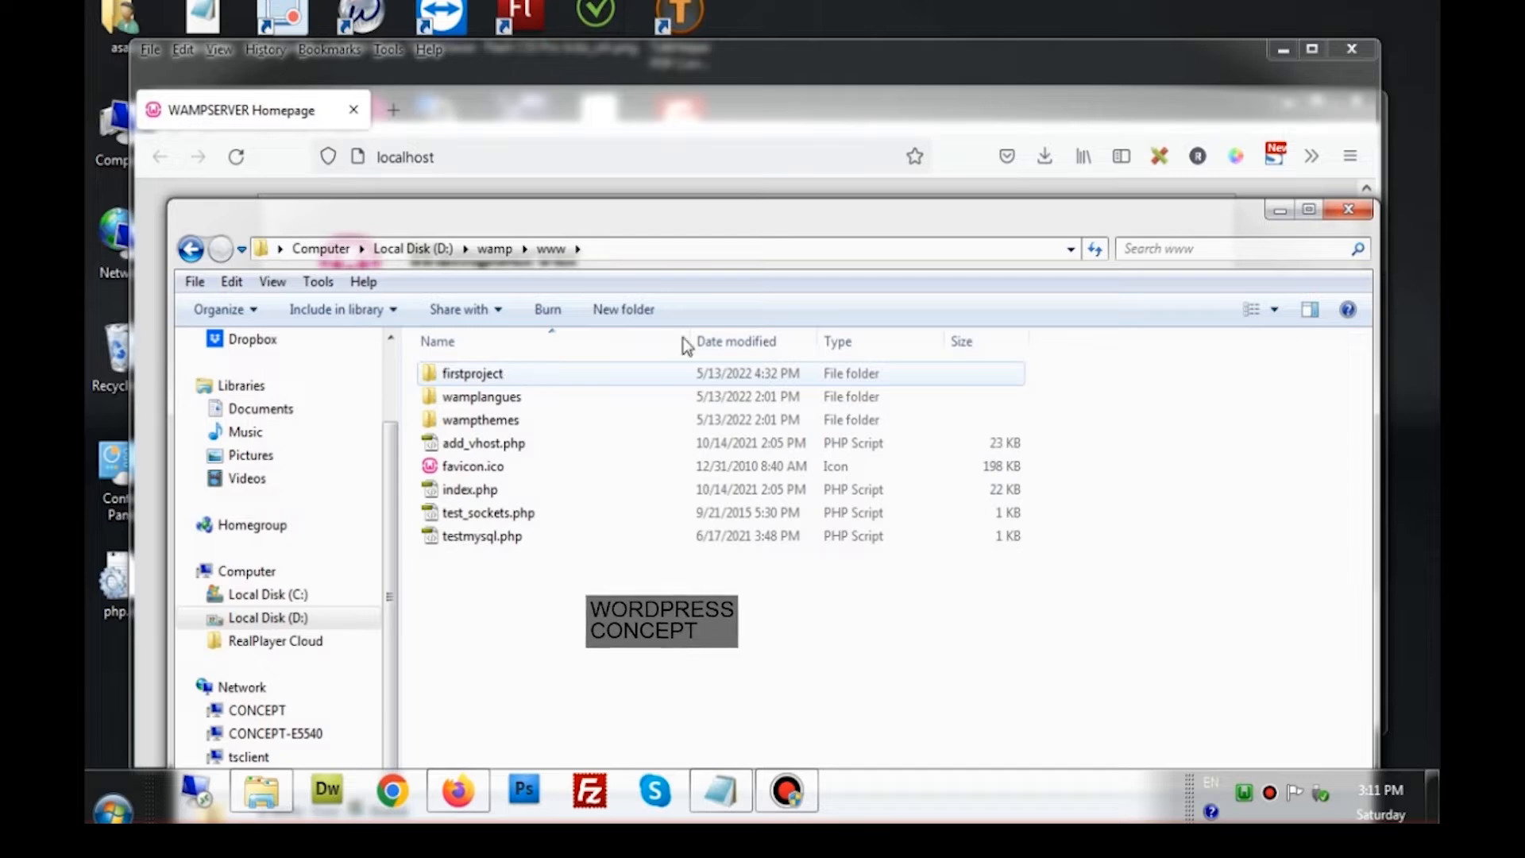
click(1279, 211)
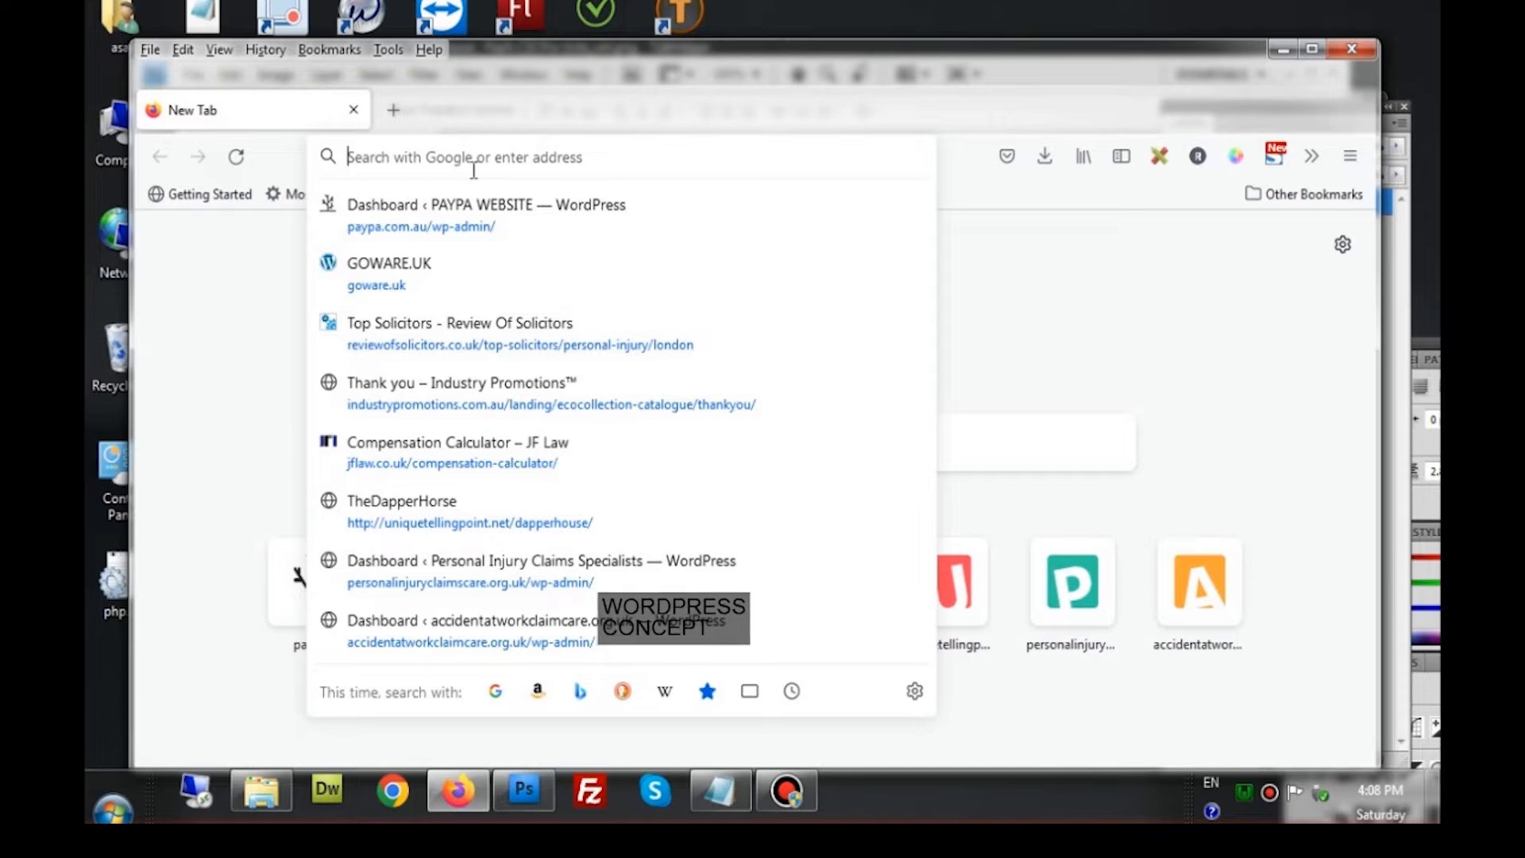
Load localhost/firstproject/wp-admin in the address bar
text(localhost/)
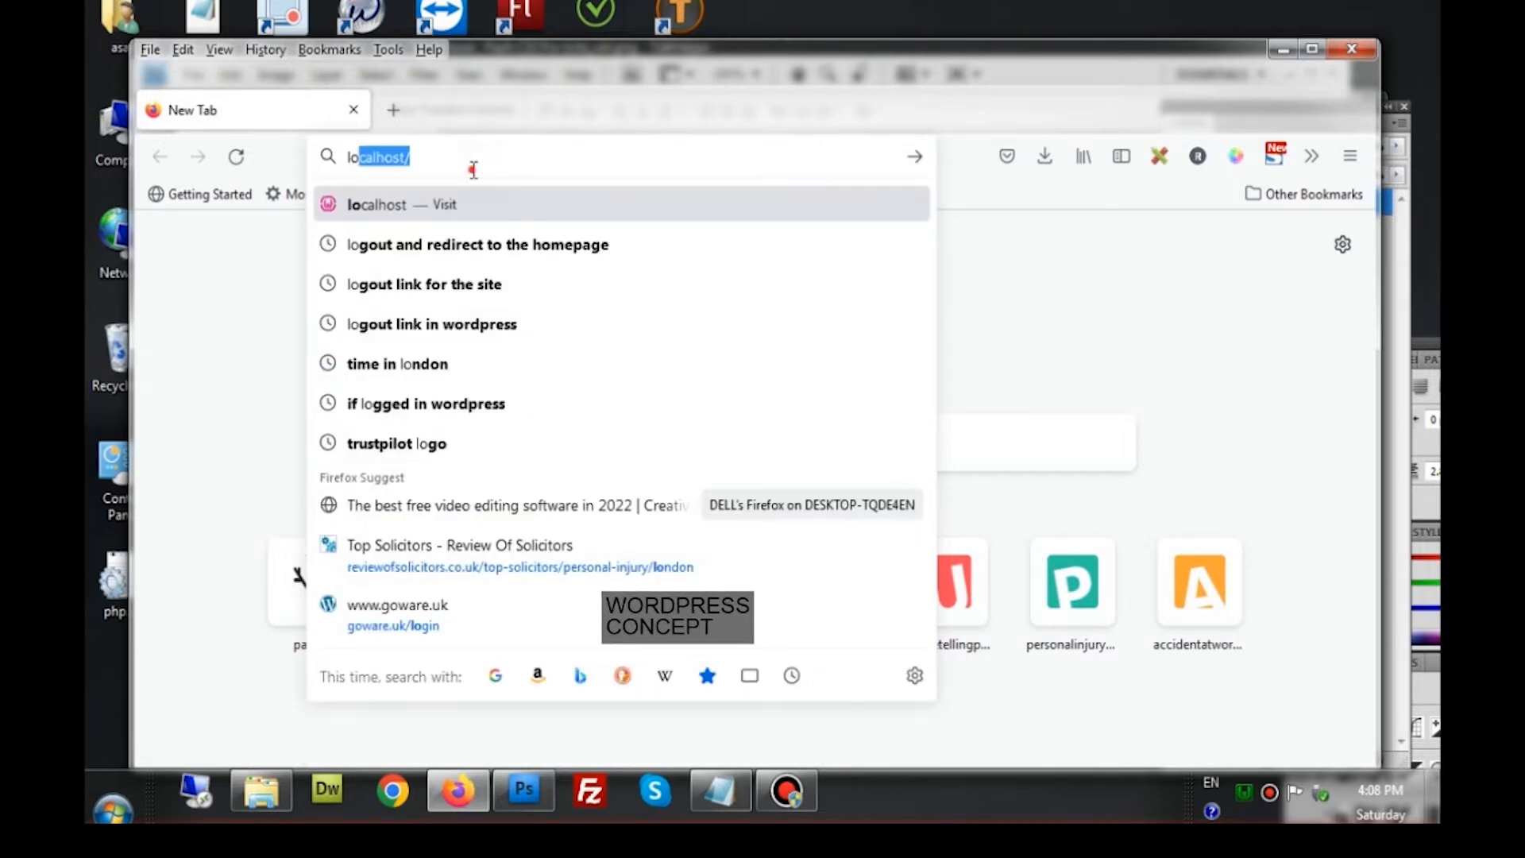
key(Right)
text(f)
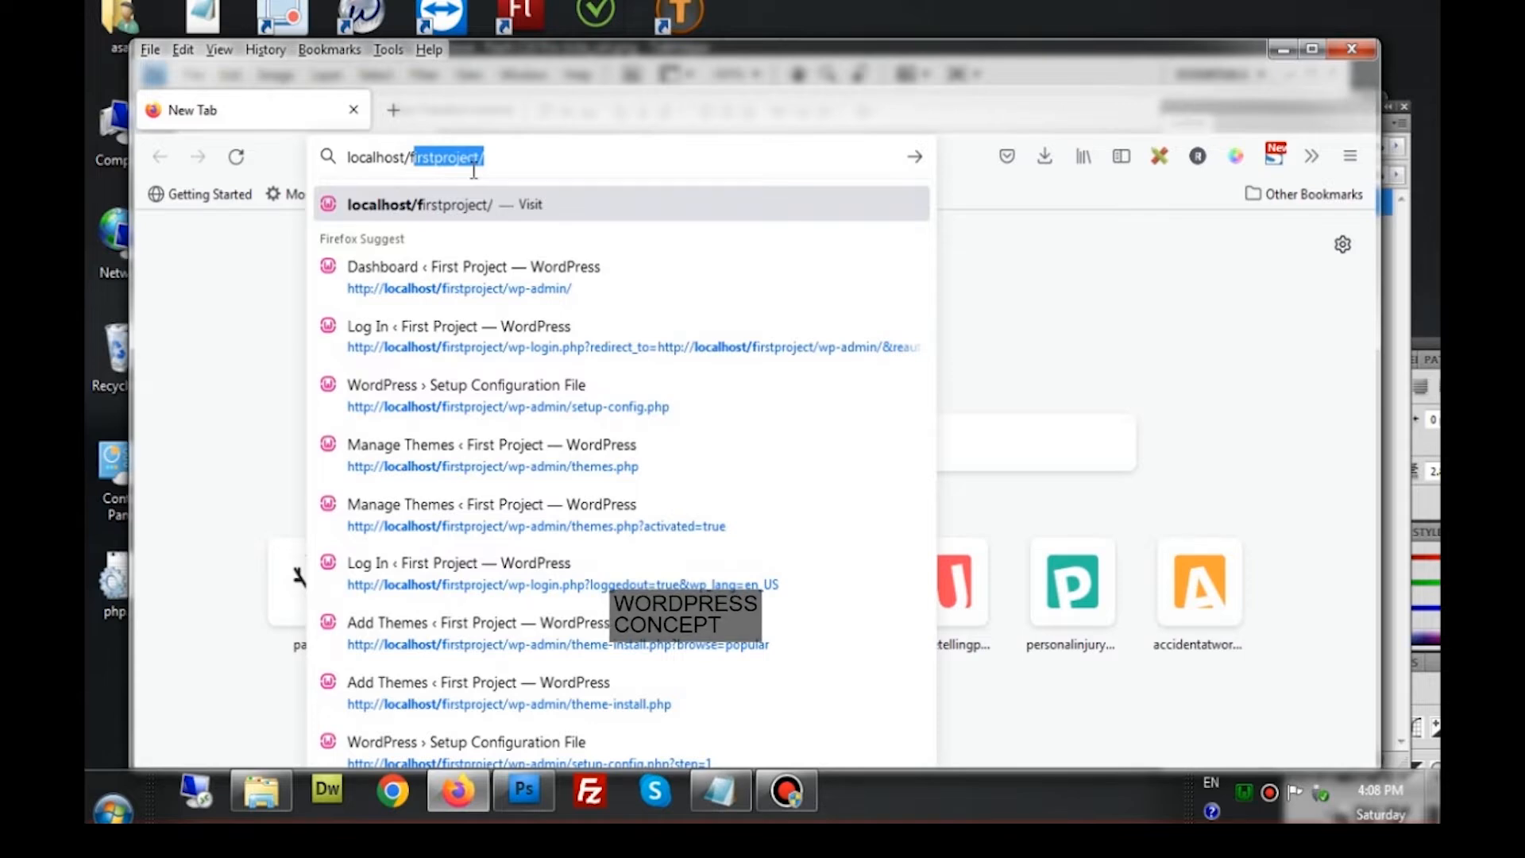
key(Right)
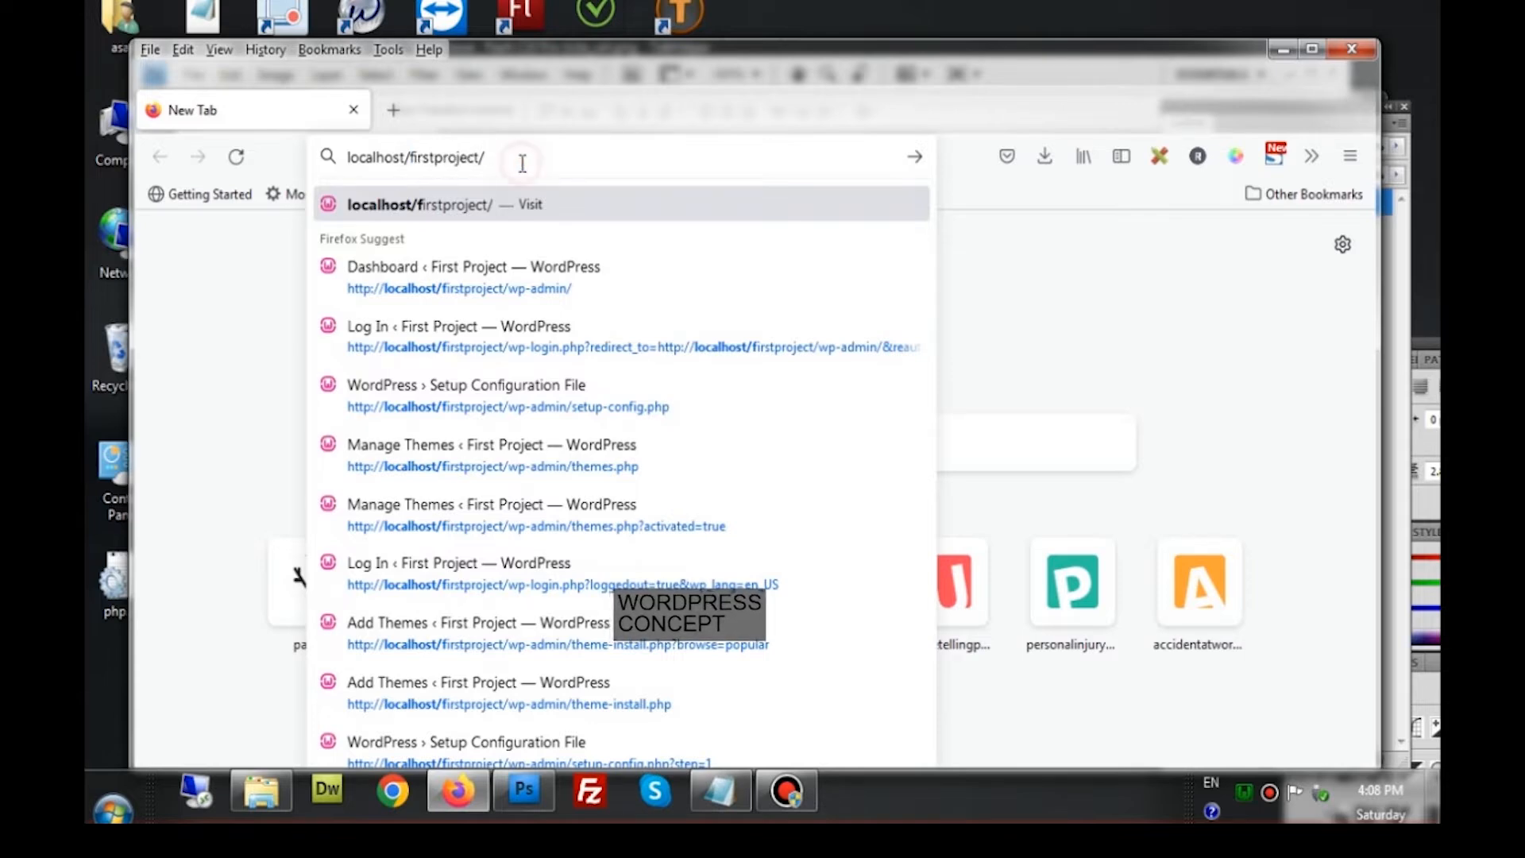
text(wp-admin/)
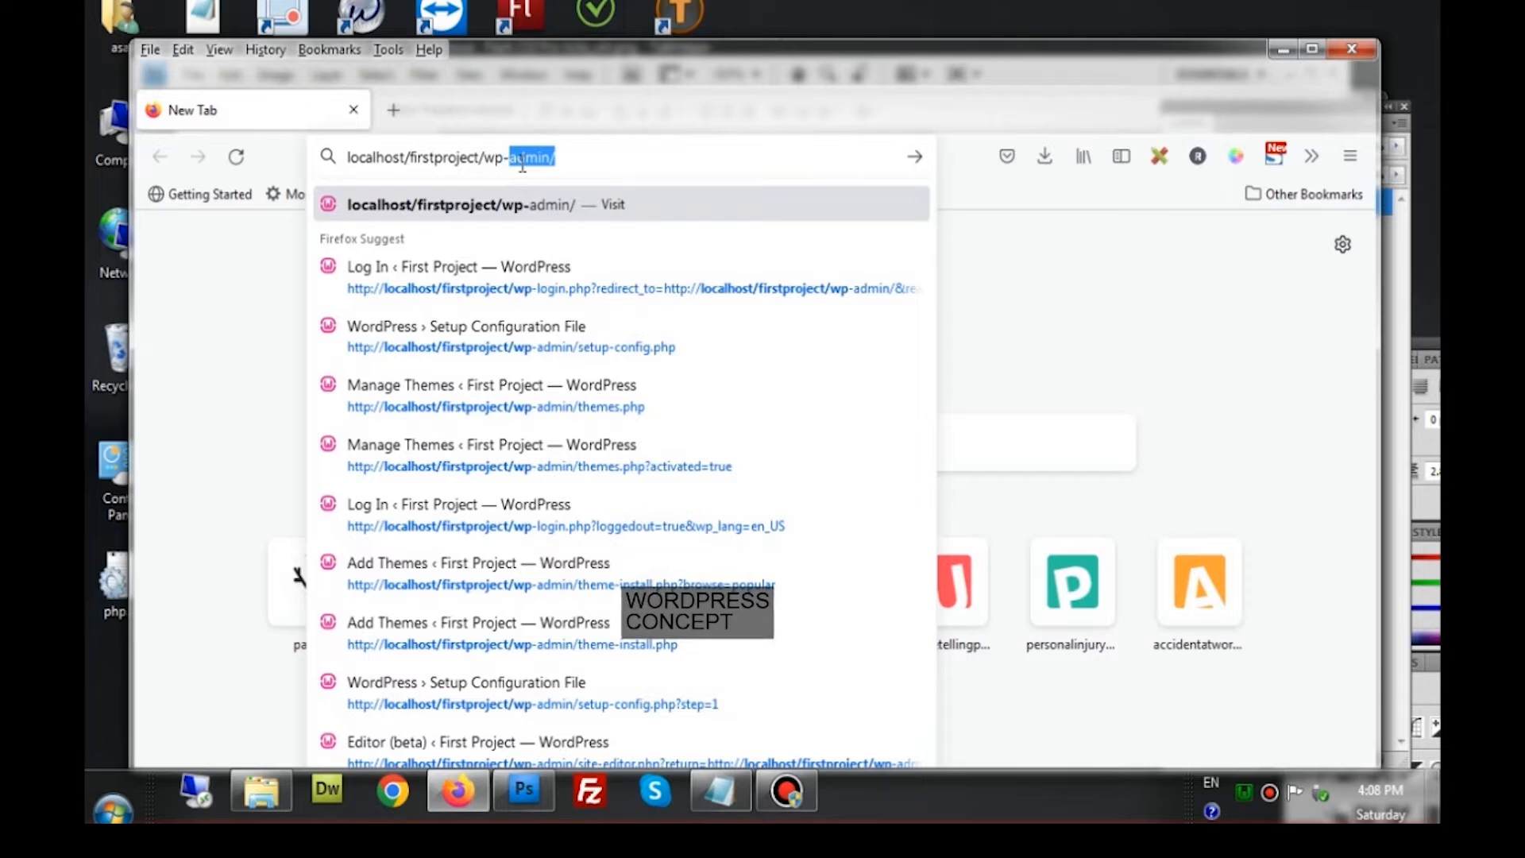
key(Return)
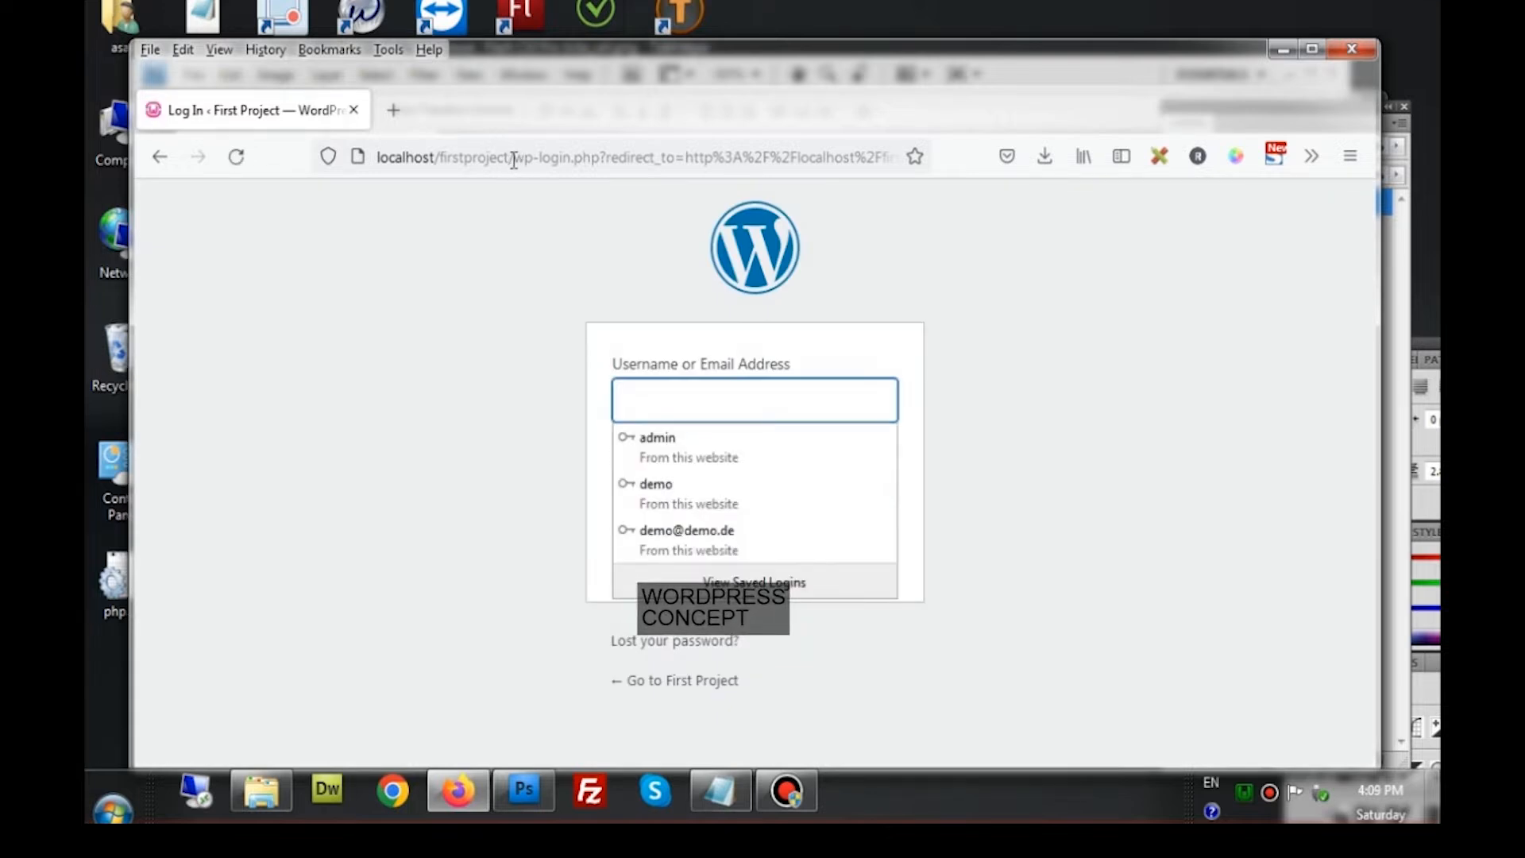
drag(520, 160, 995, 136)
text(wp-)
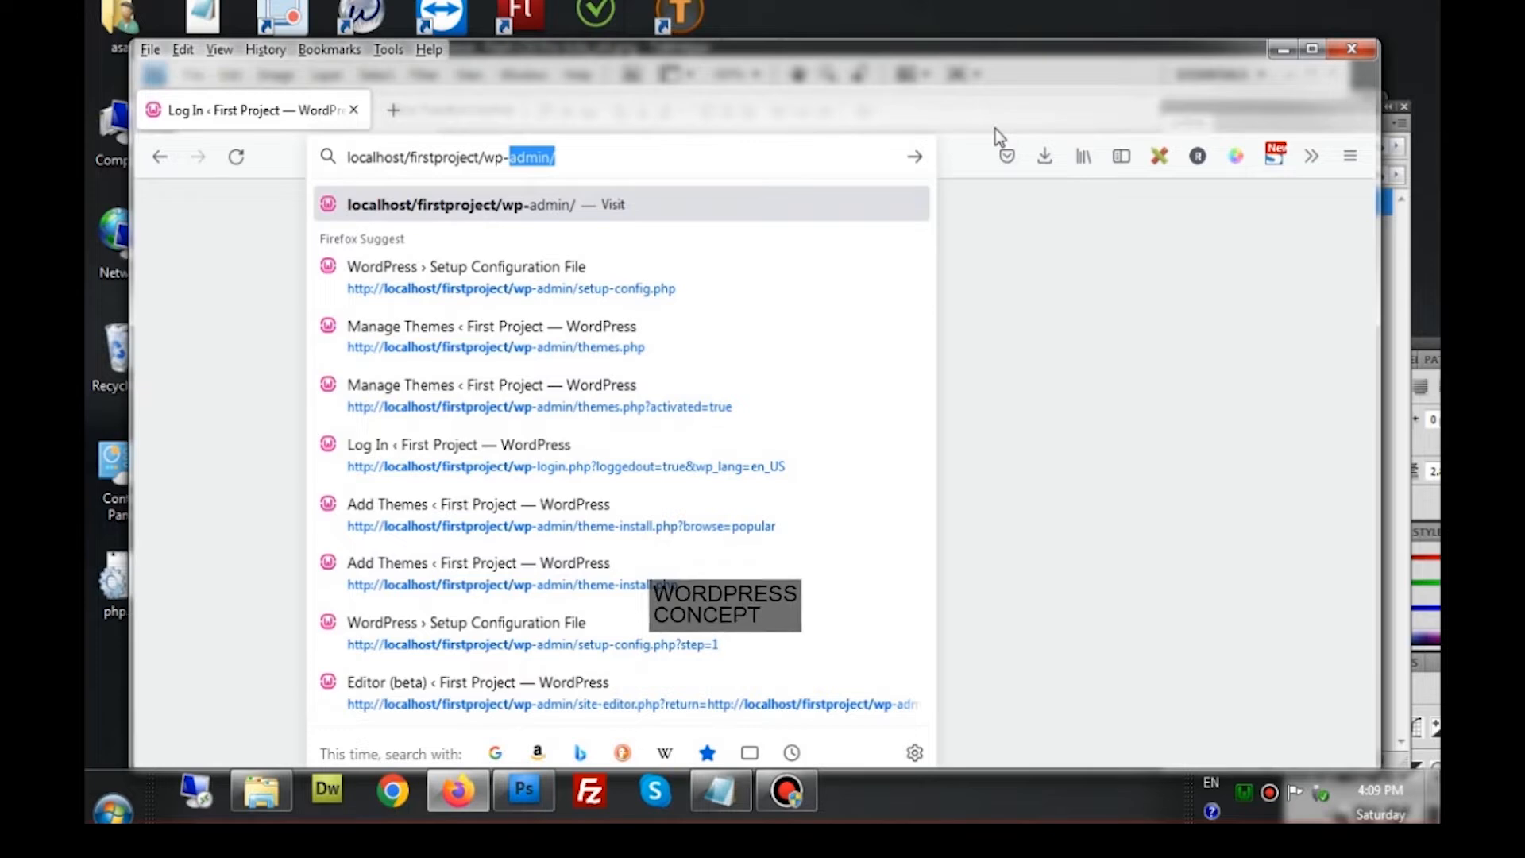
key(Return)
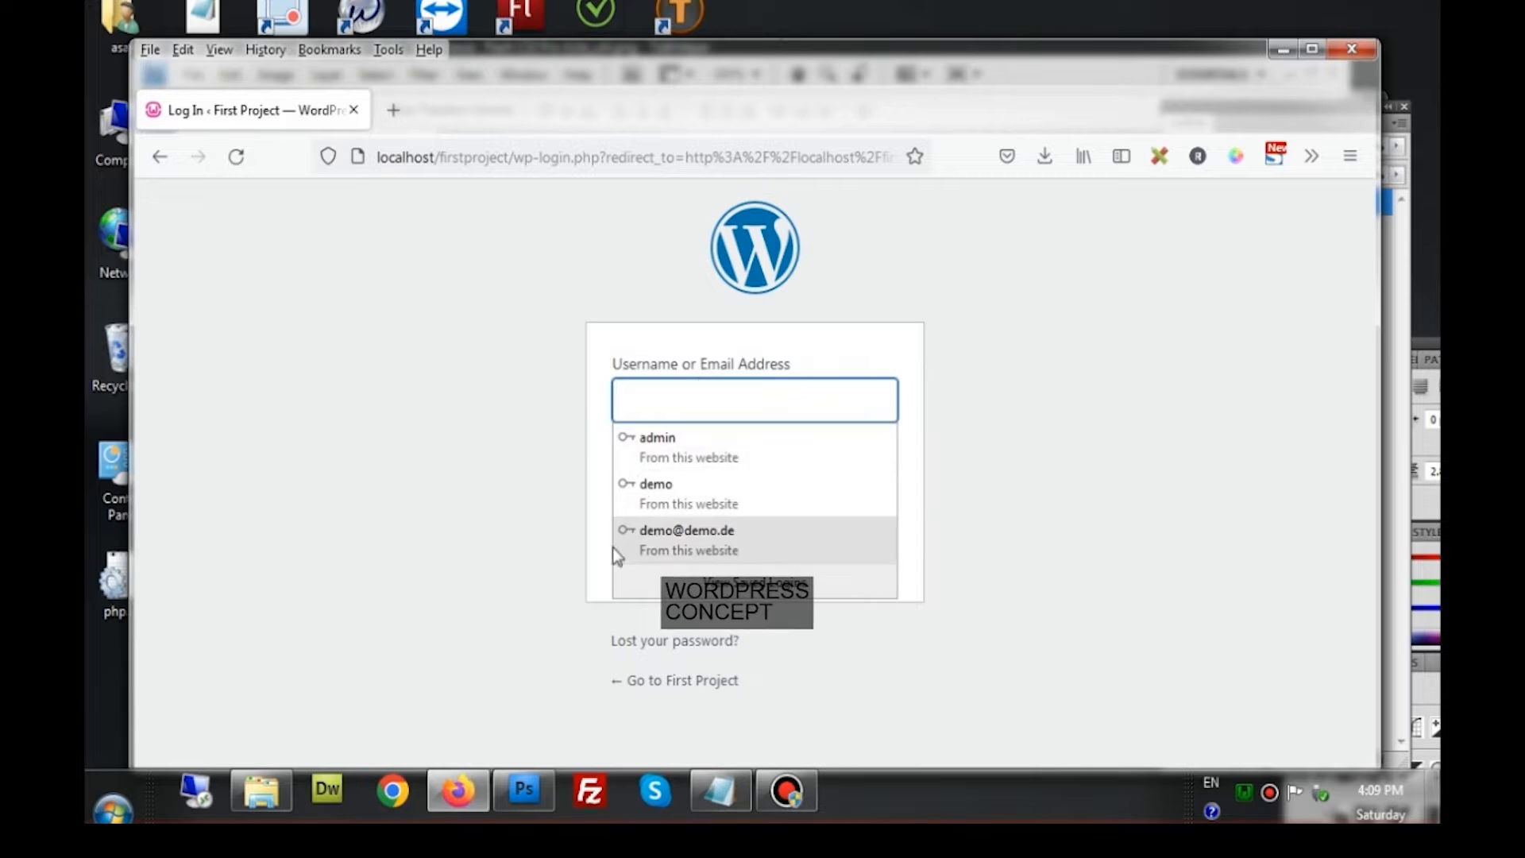
Log in as admin using the saved password to reach the Dashboard
click(507, 527)
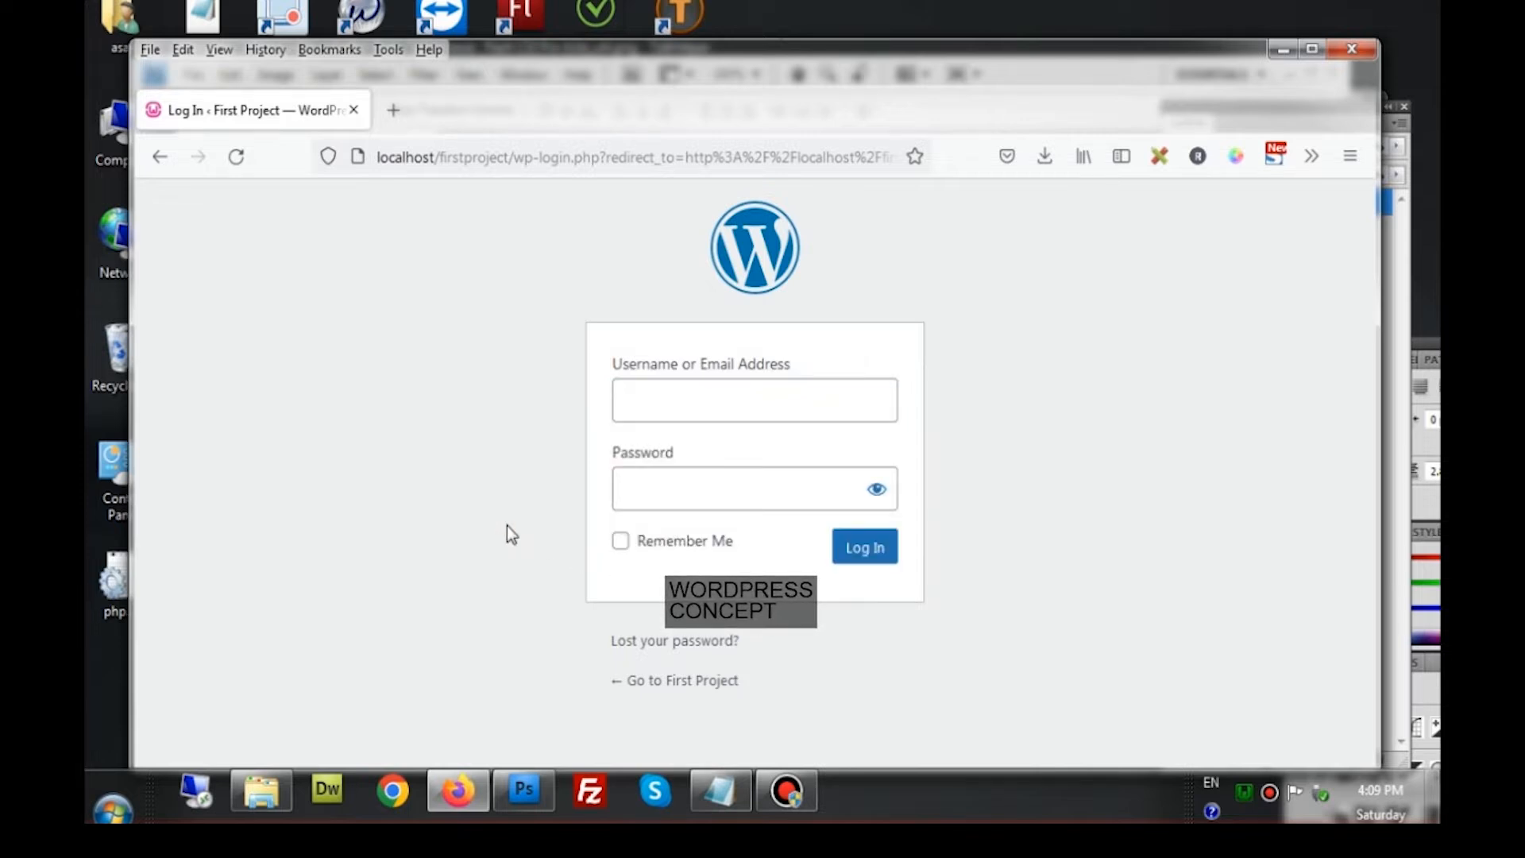
click(672, 408)
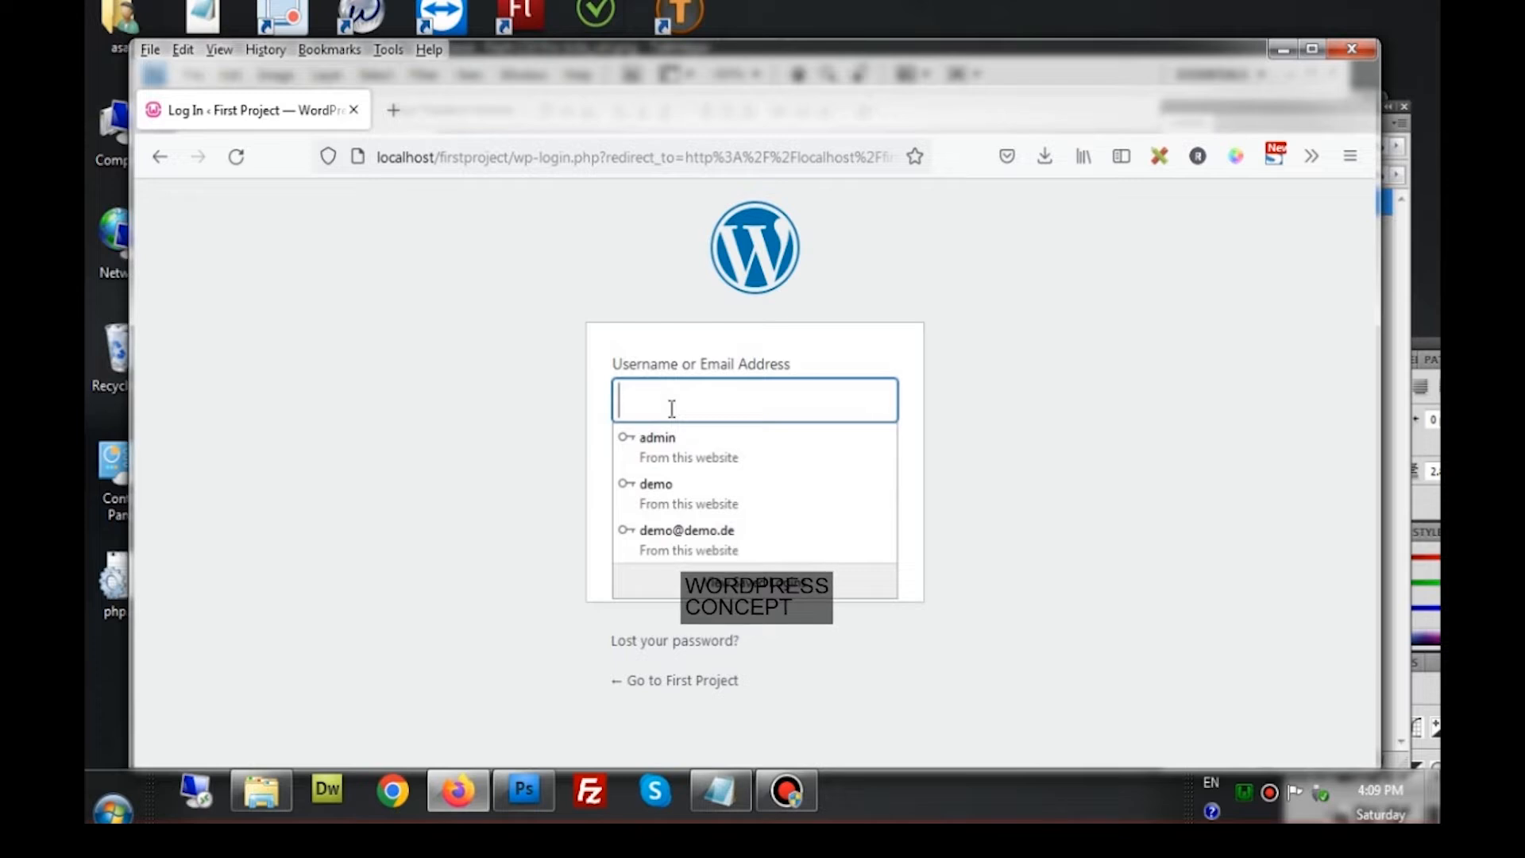
text(admin)
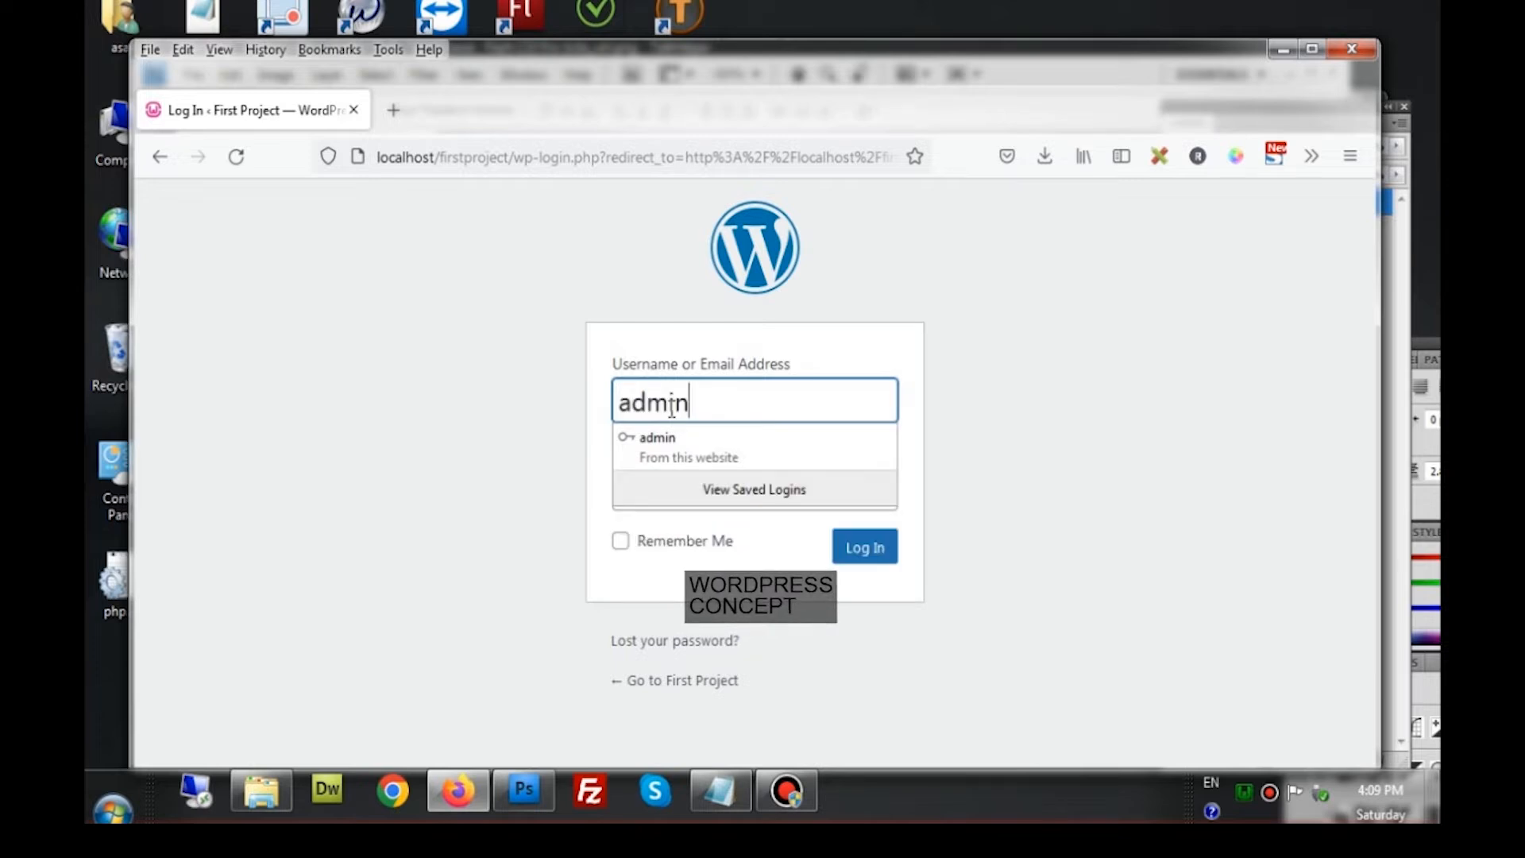
click(699, 330)
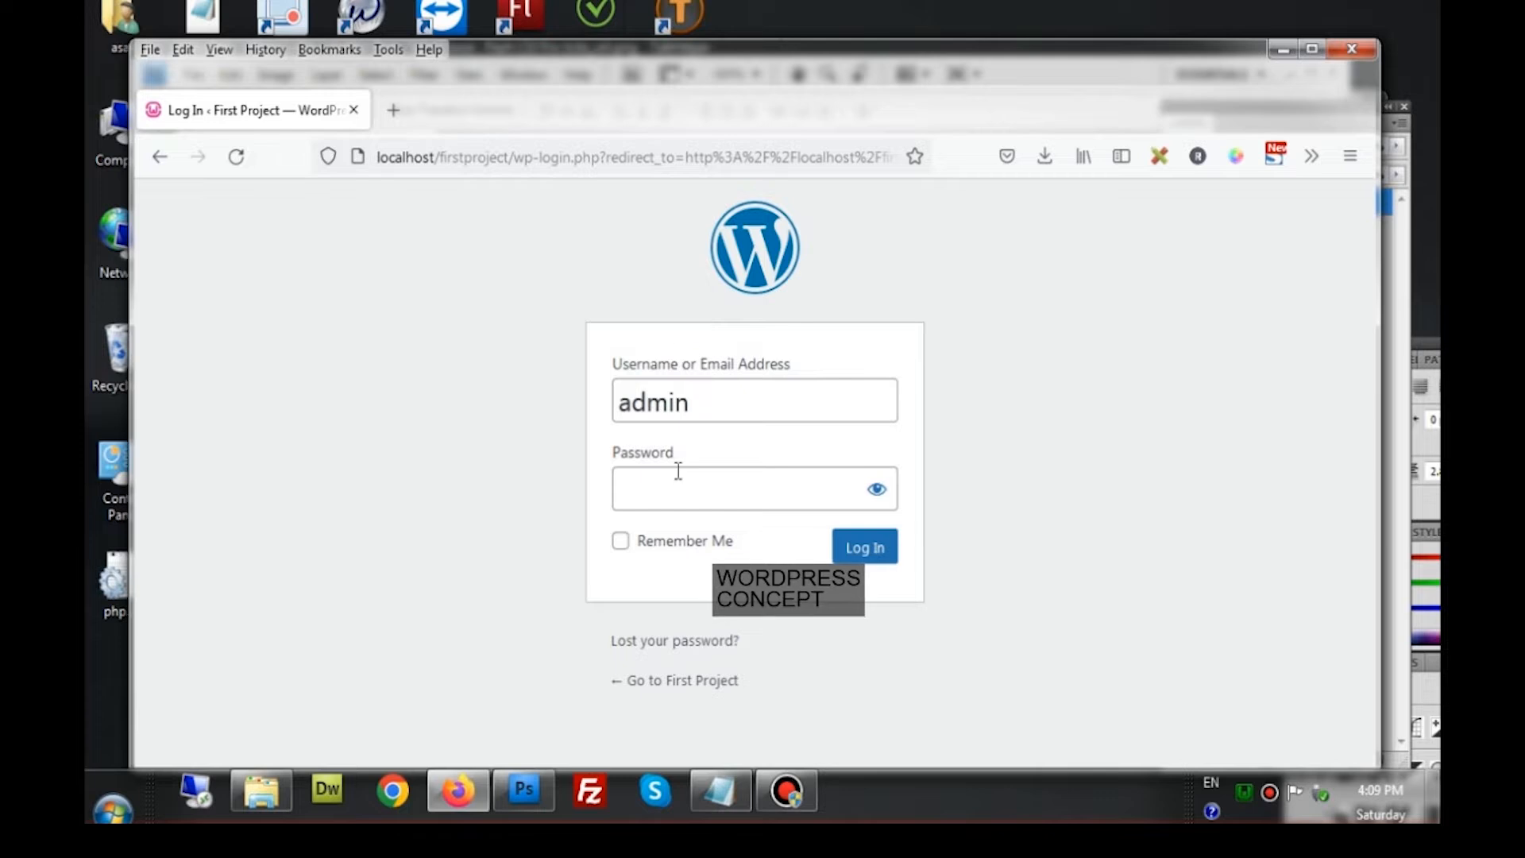
click(744, 410)
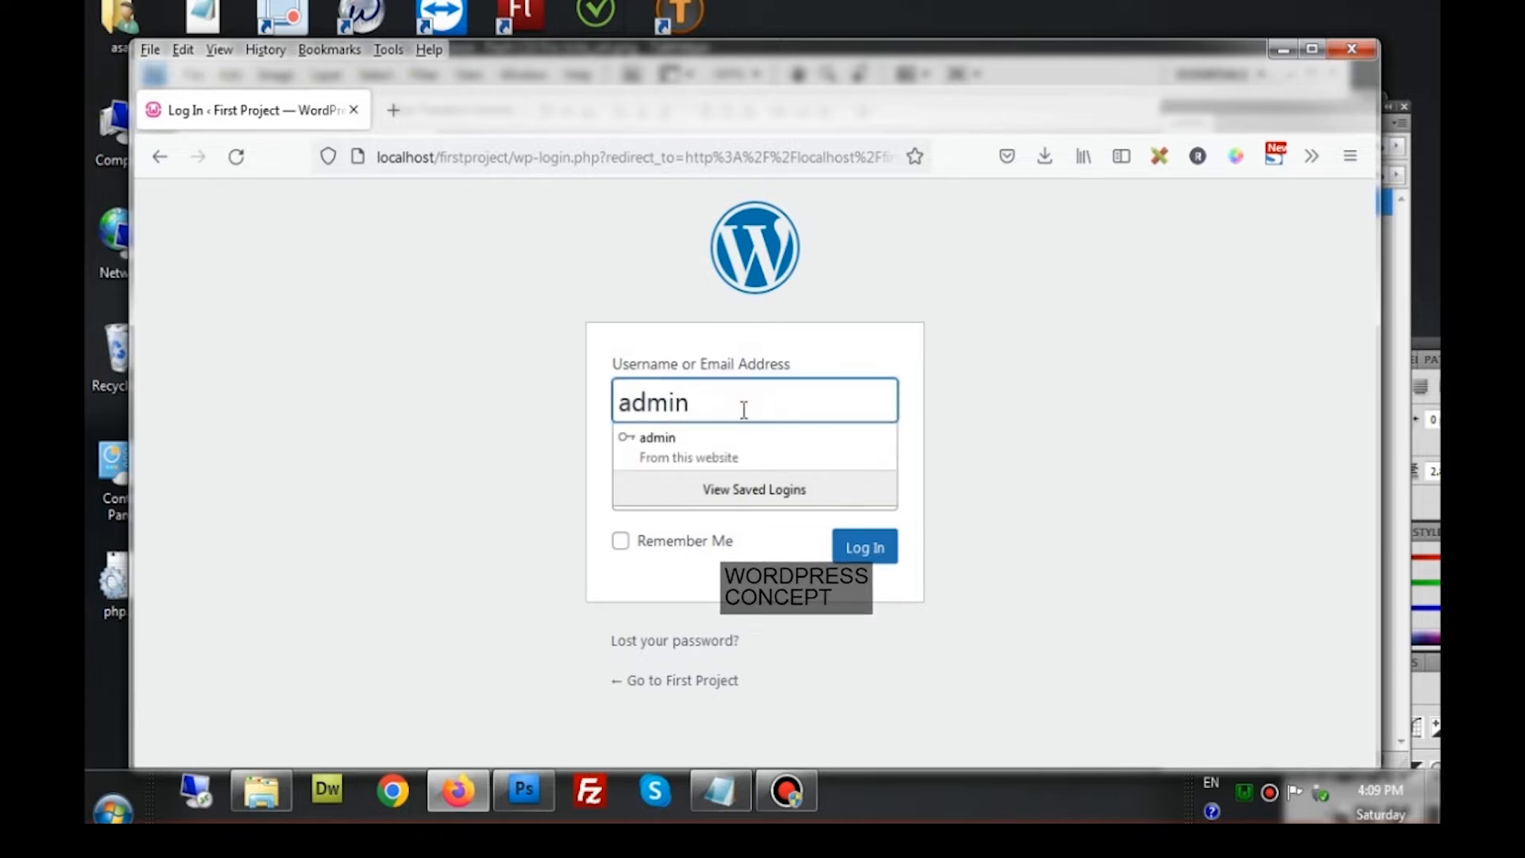
click(704, 437)
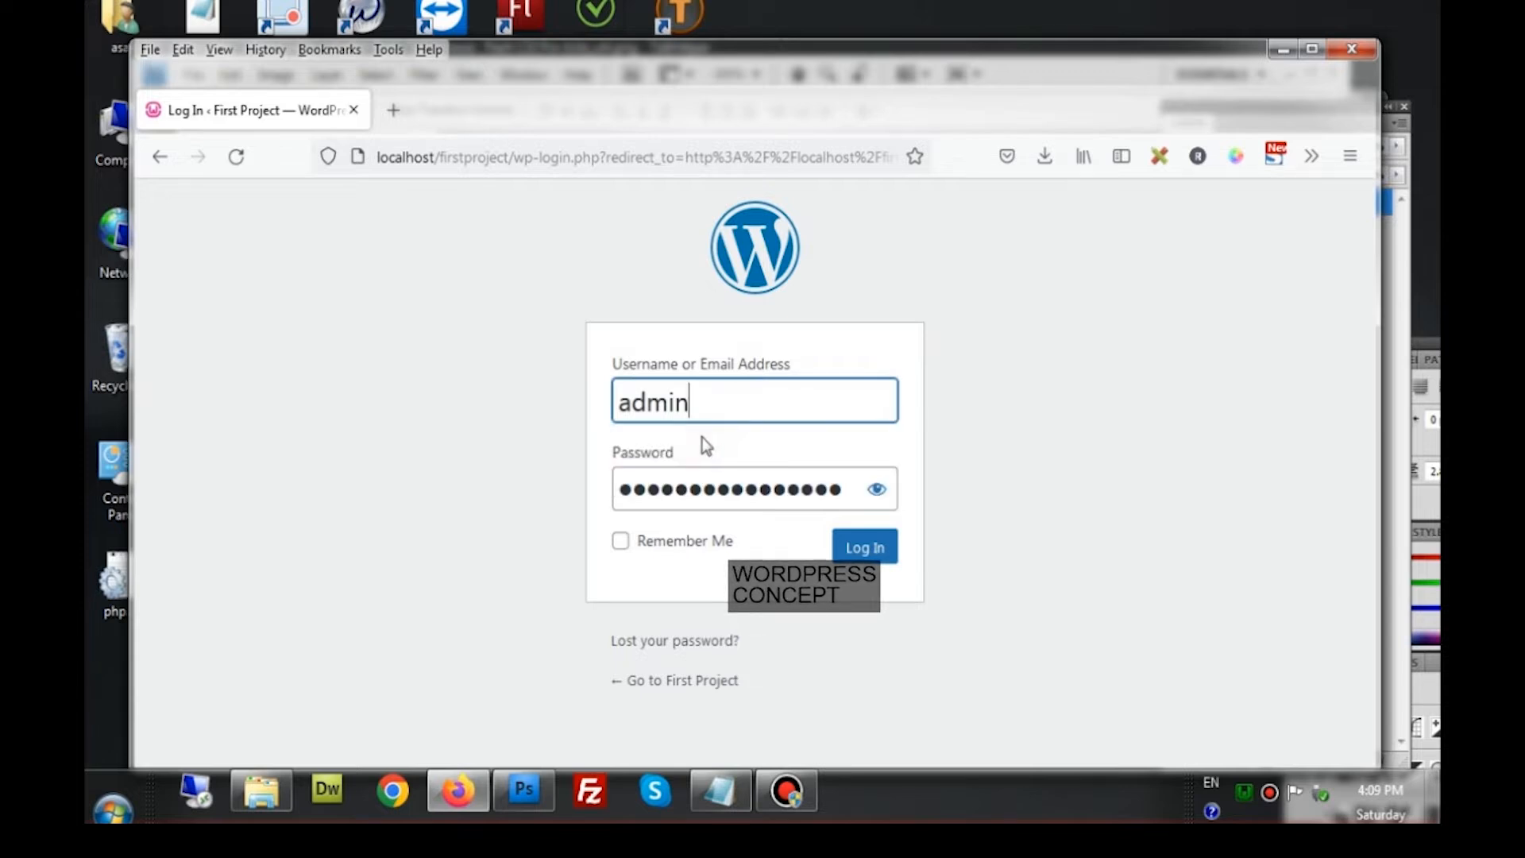
click(872, 494)
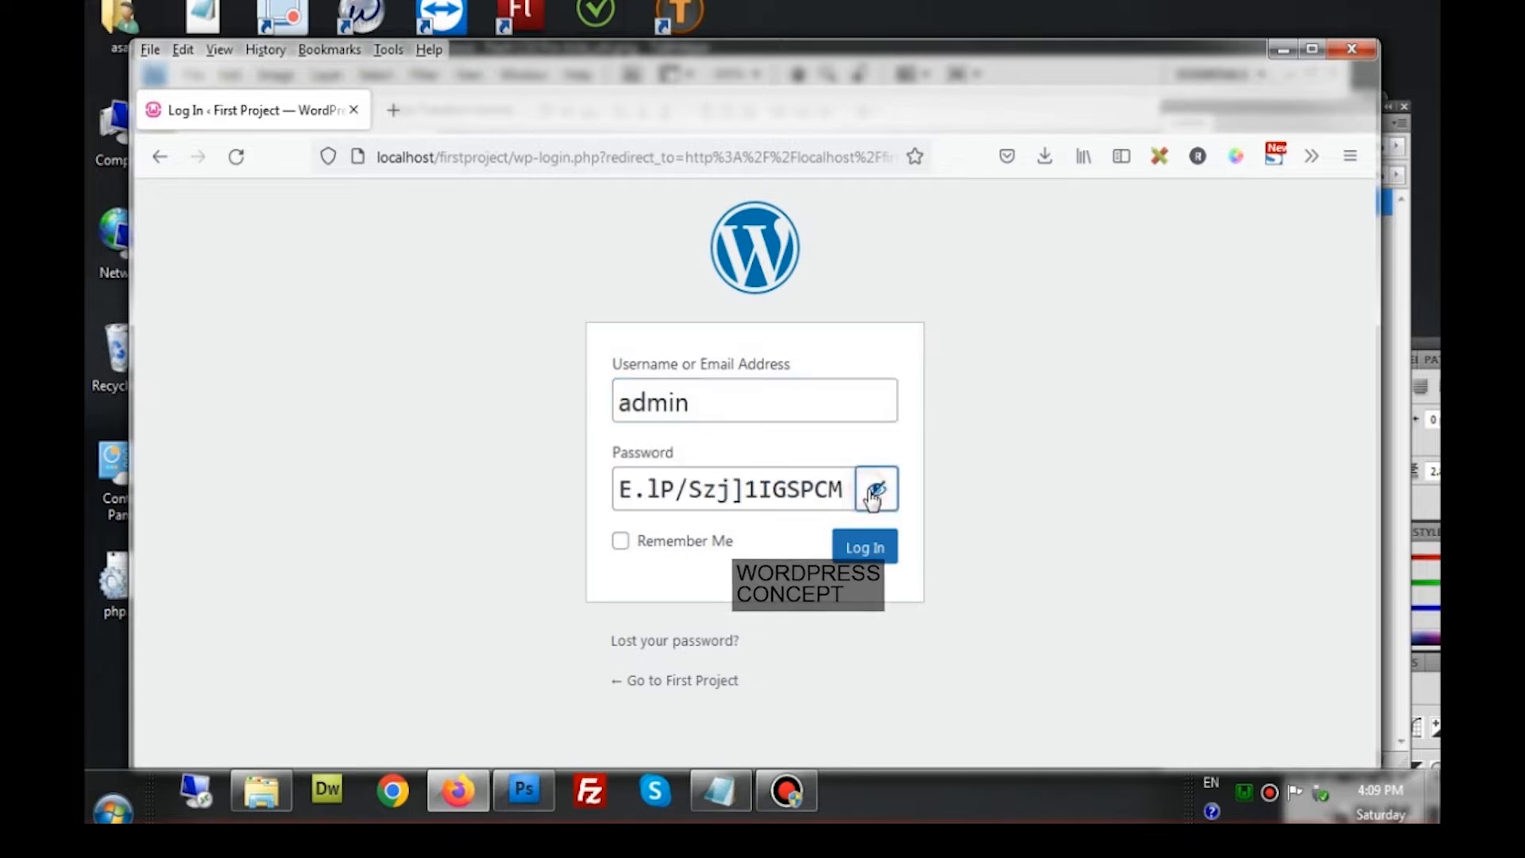
drag(616, 490, 848, 493)
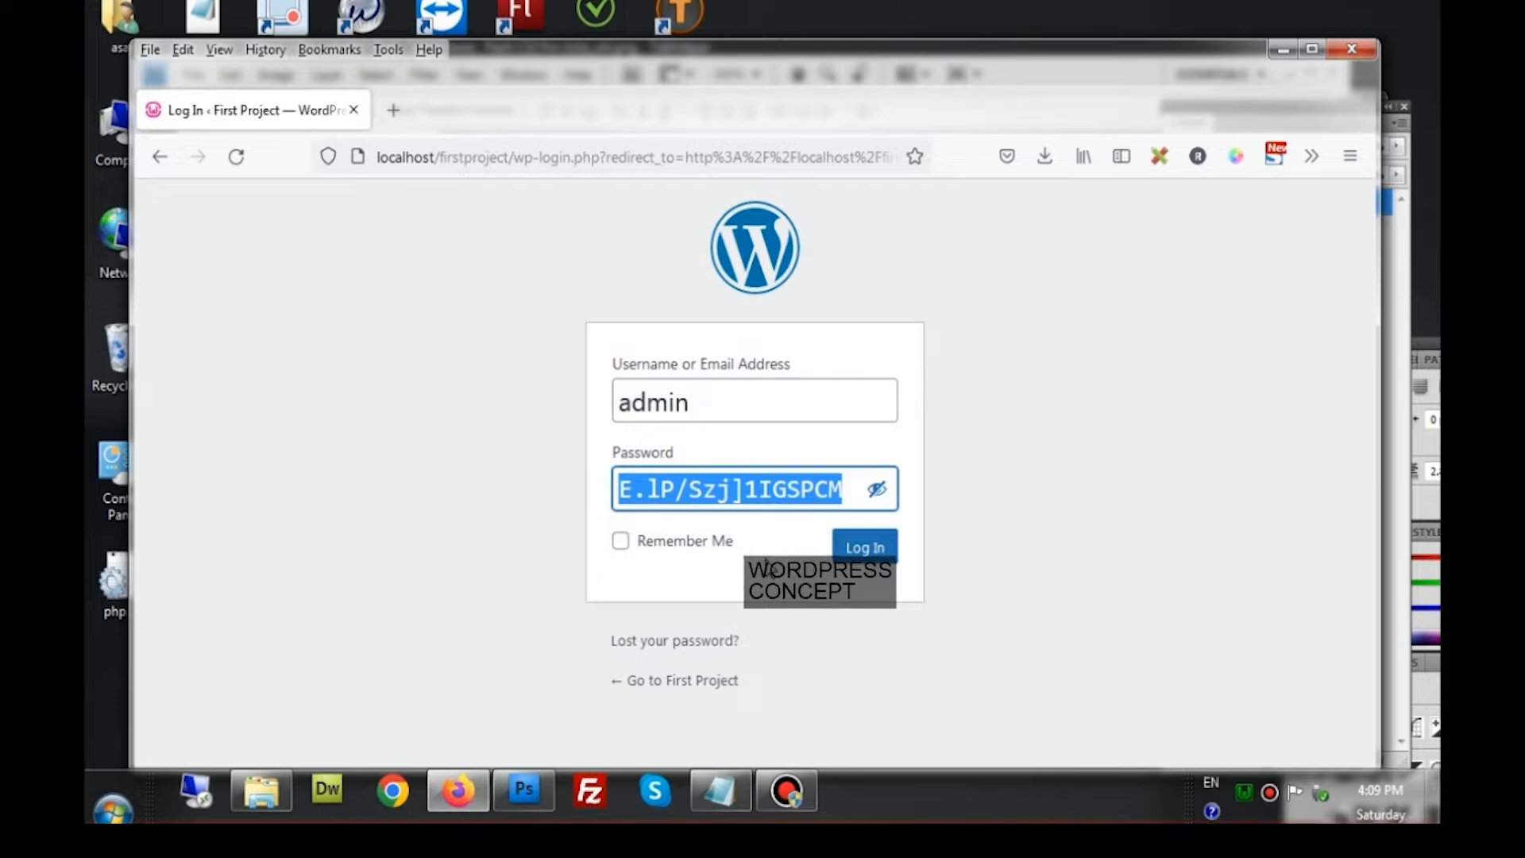
click(872, 548)
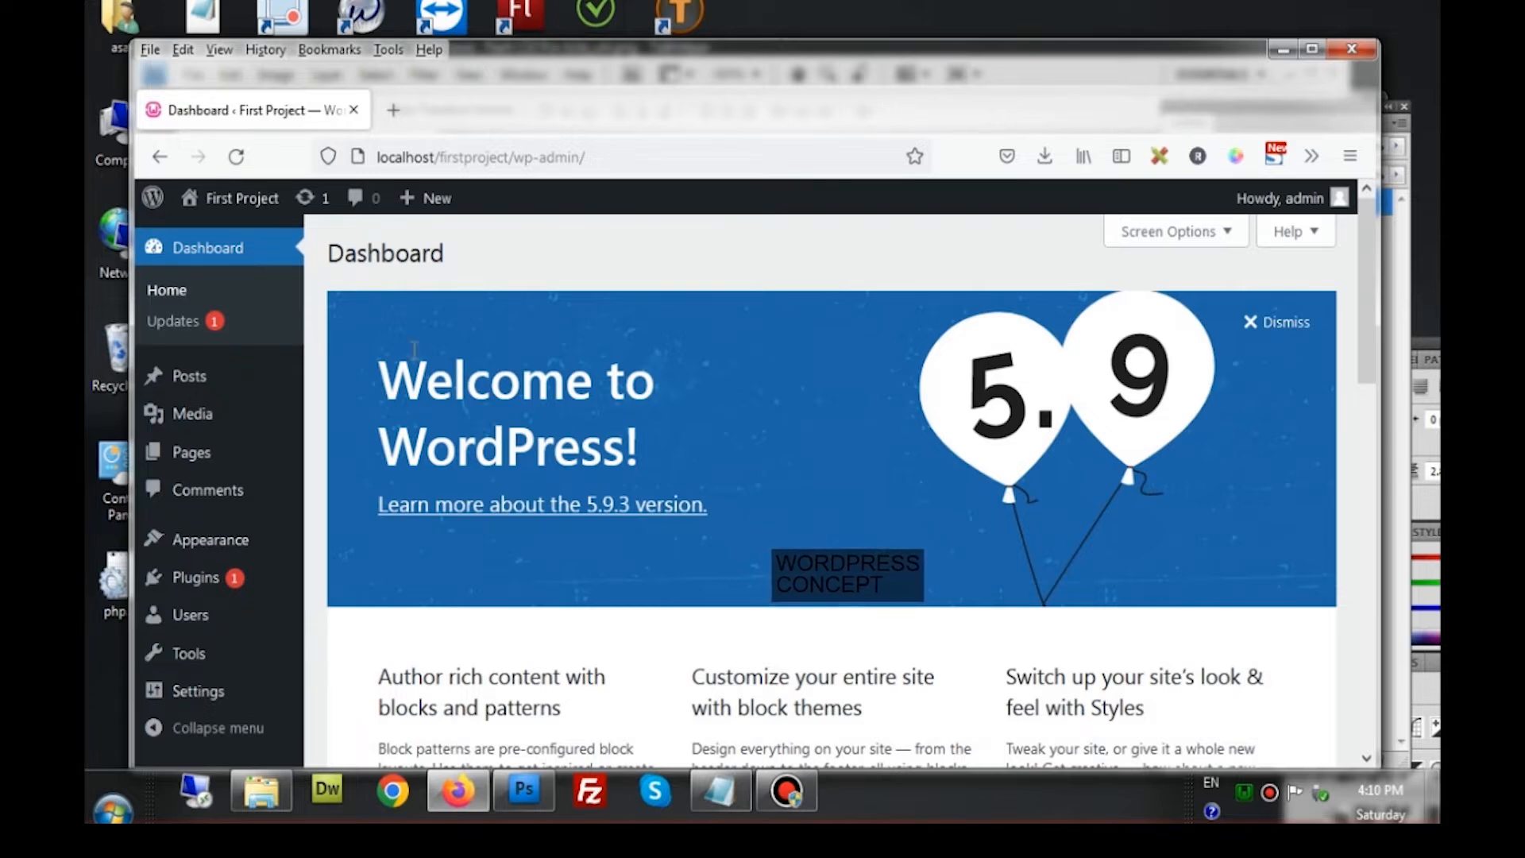
Open Visit Site in a new tab, look over the front page, then return to the Dashboard
mouse_move(257, 213)
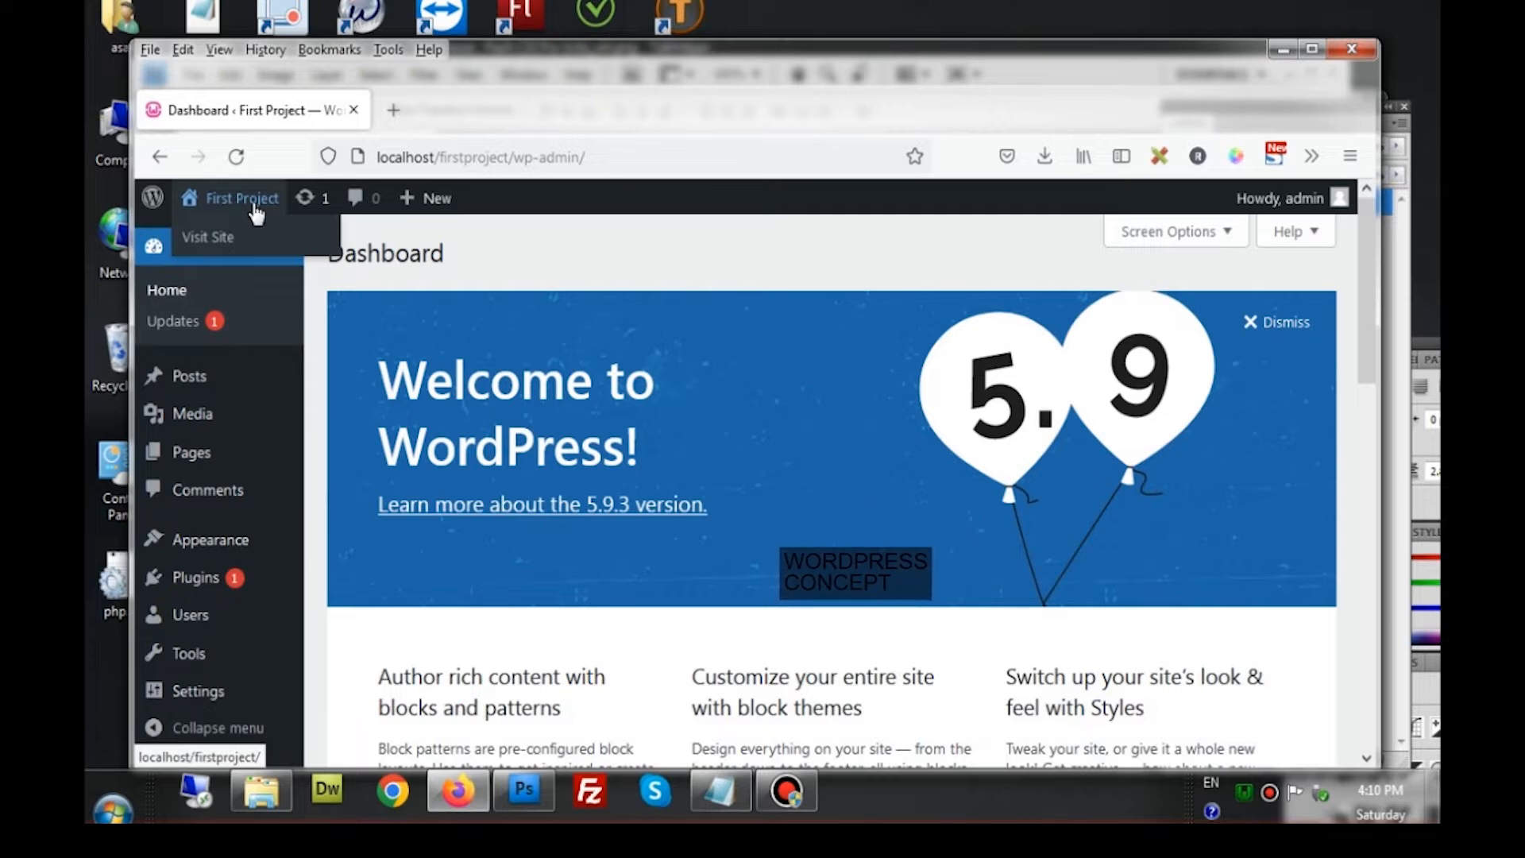
right_click(229, 253)
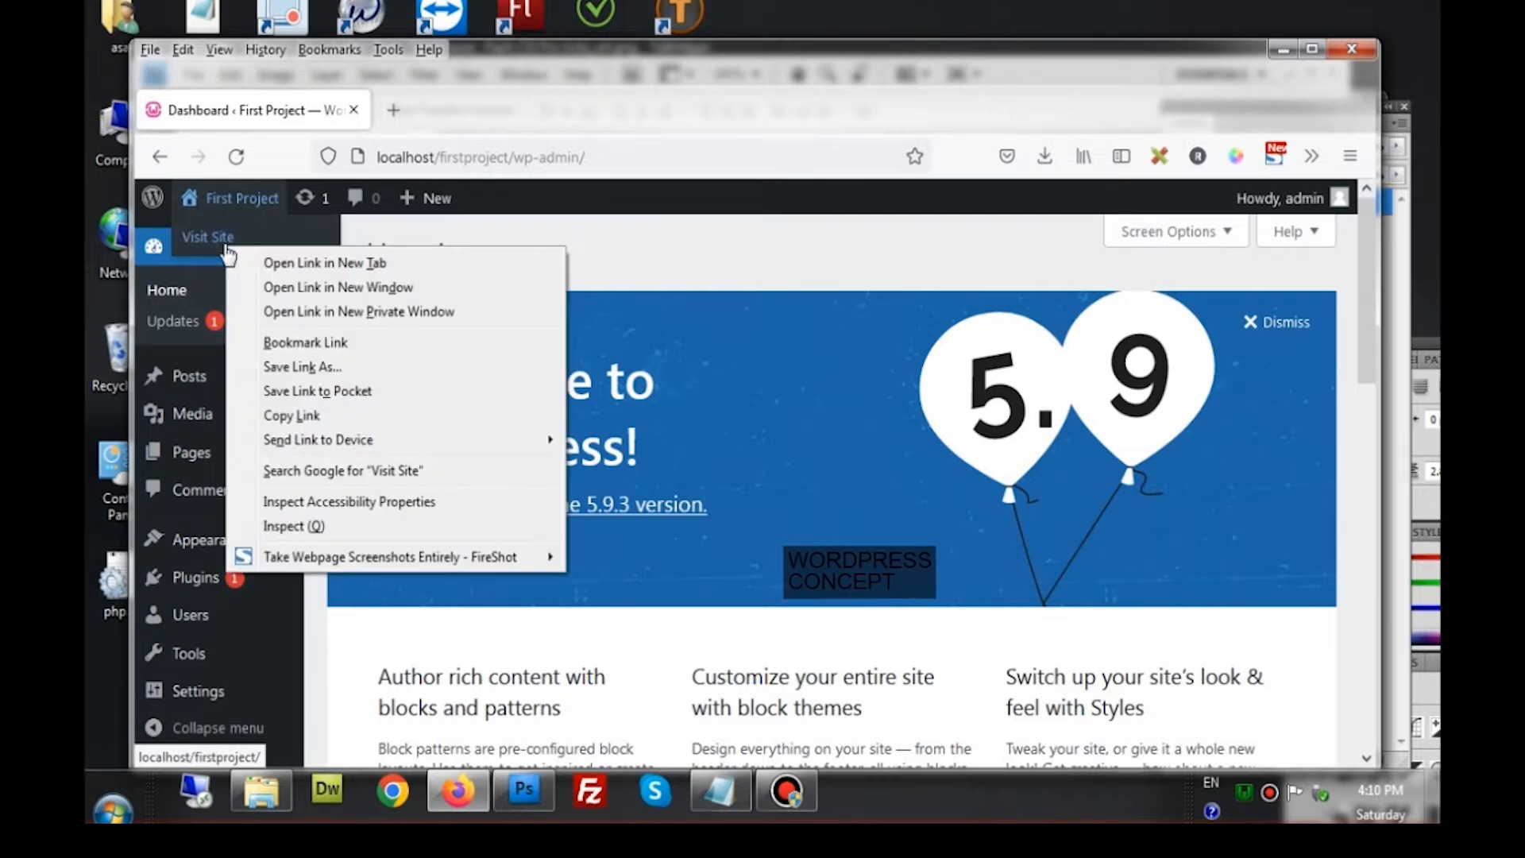
click(265, 262)
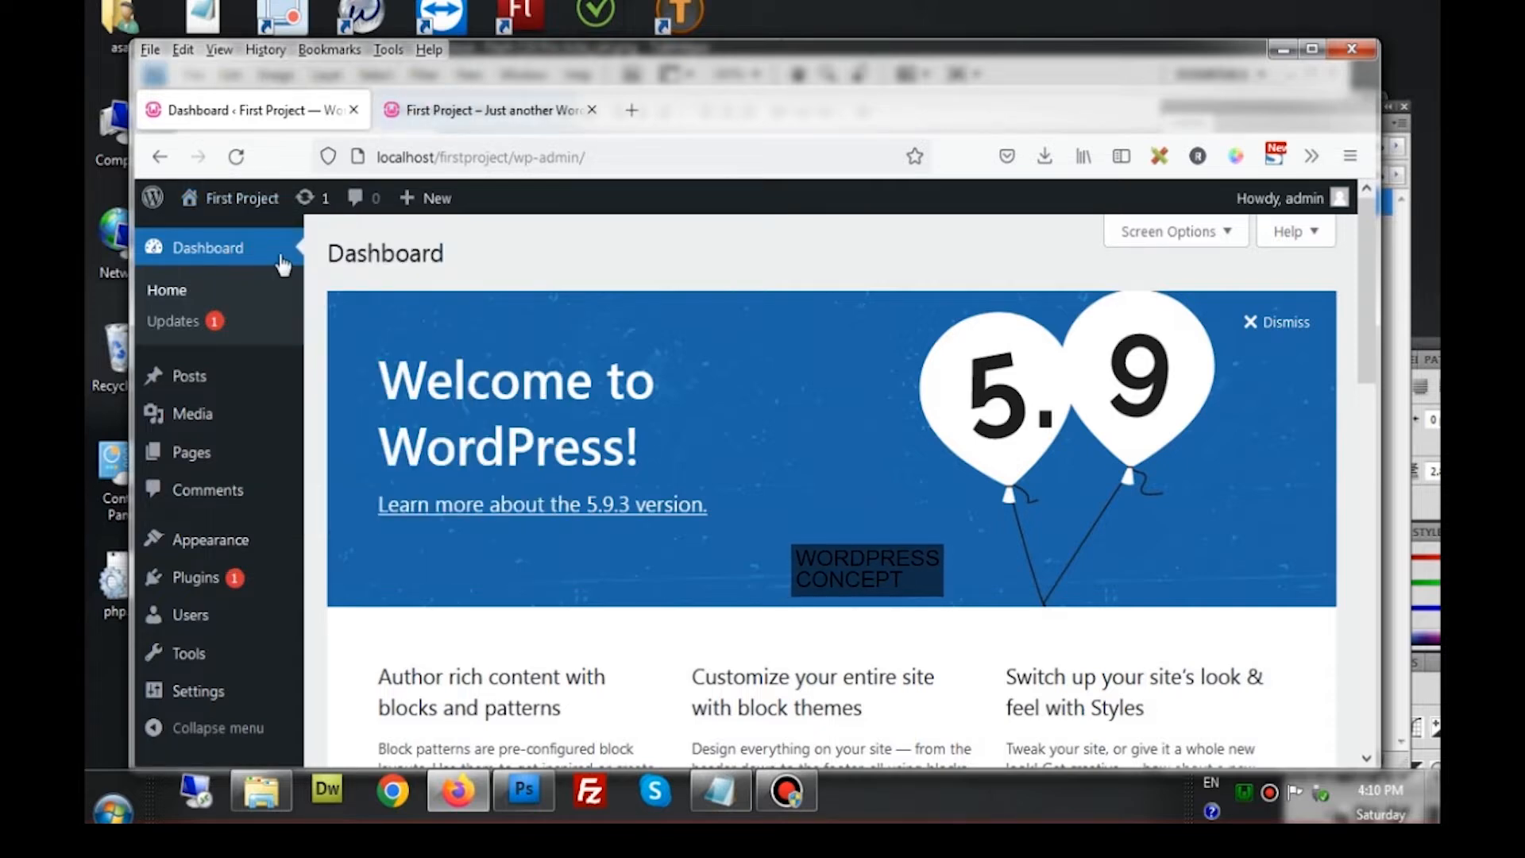
click(480, 112)
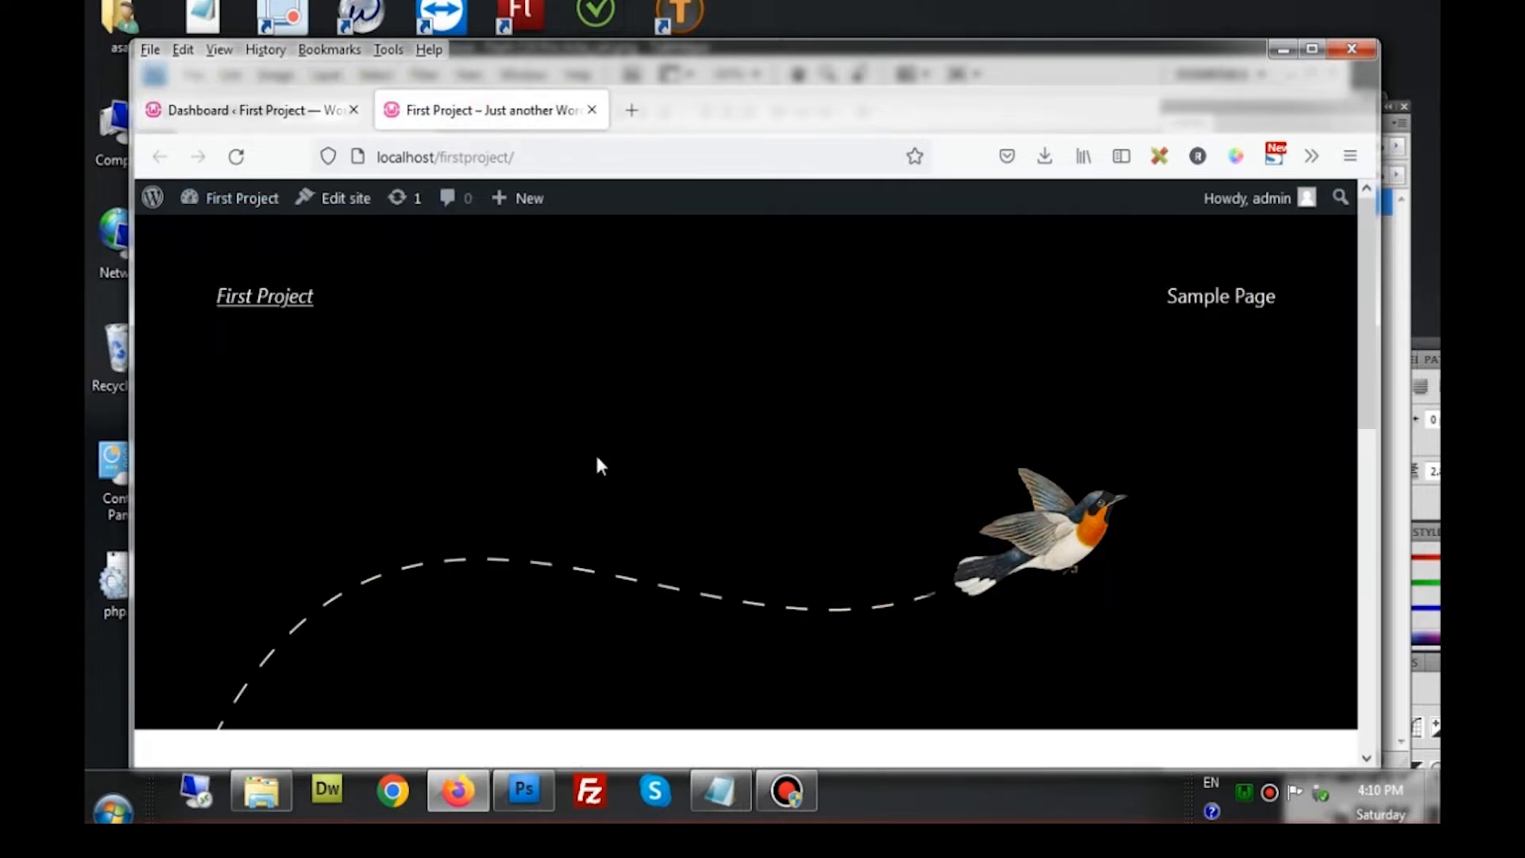
scroll(672, 548, down, 10)
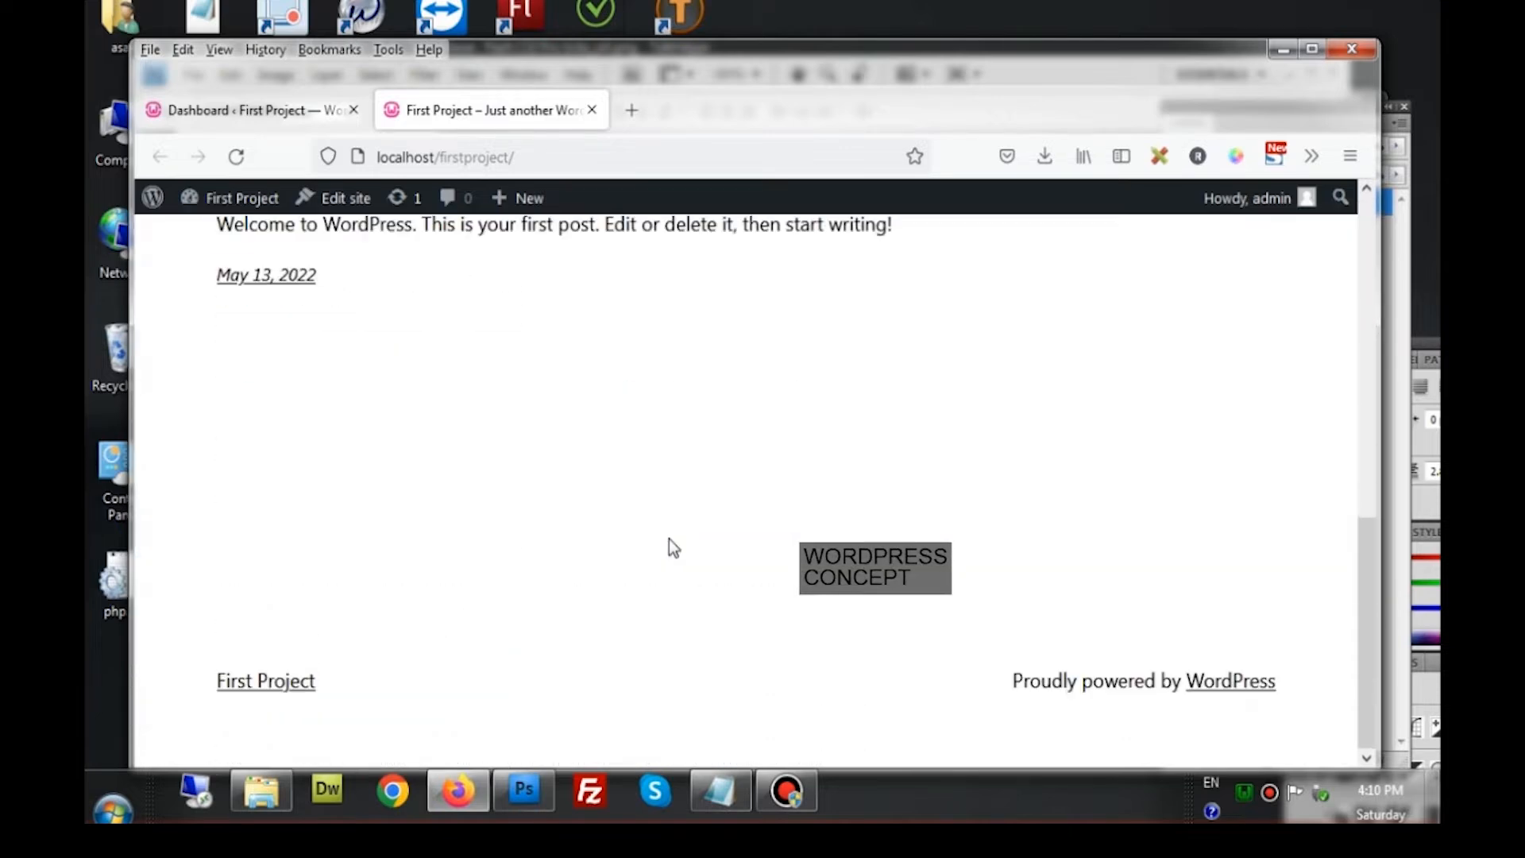
scroll(669, 539, up, 10)
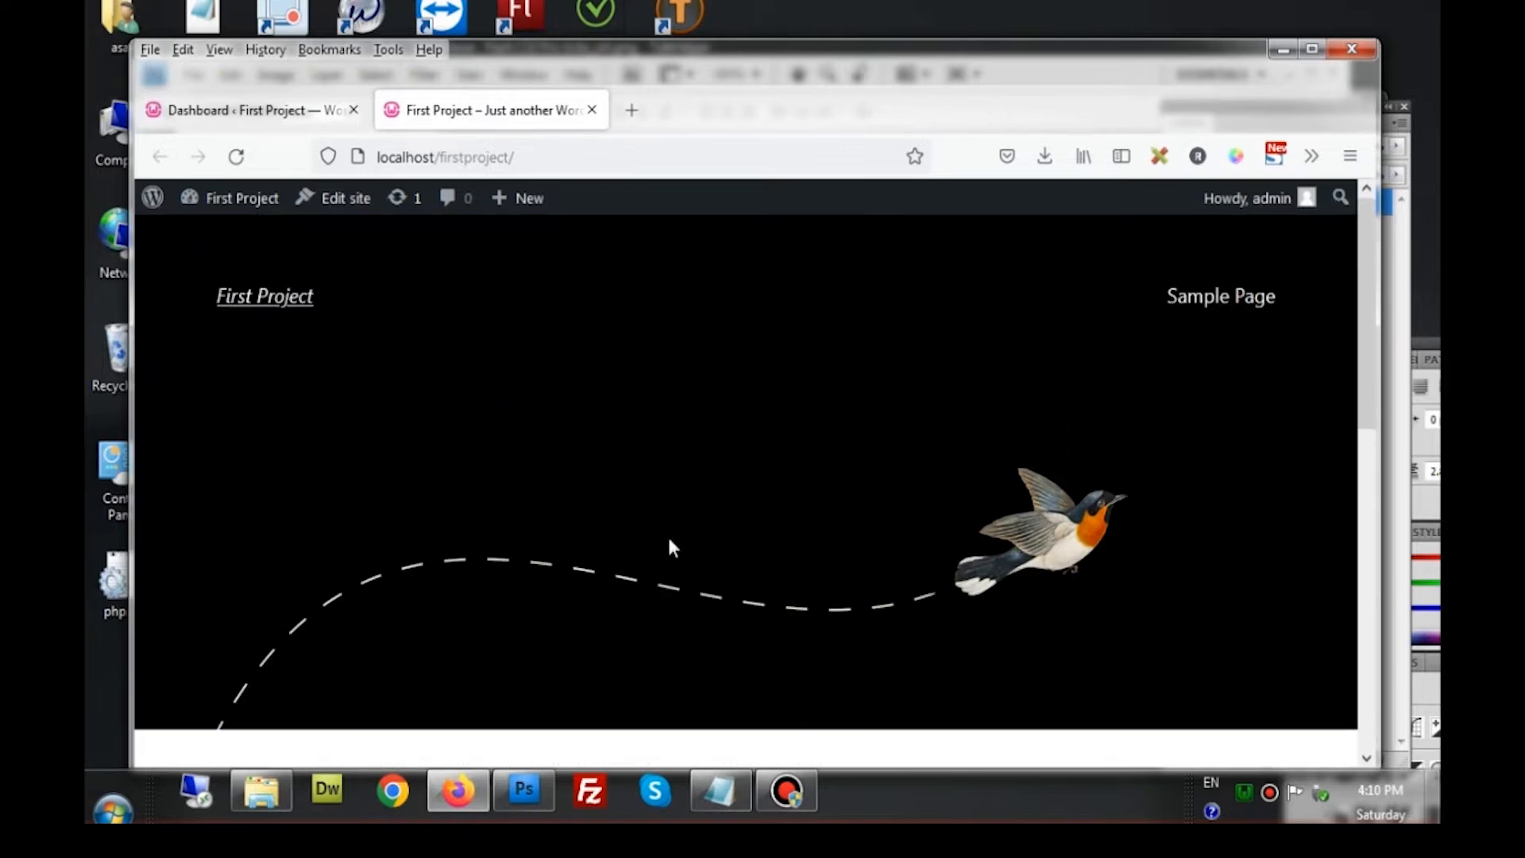
click(303, 116)
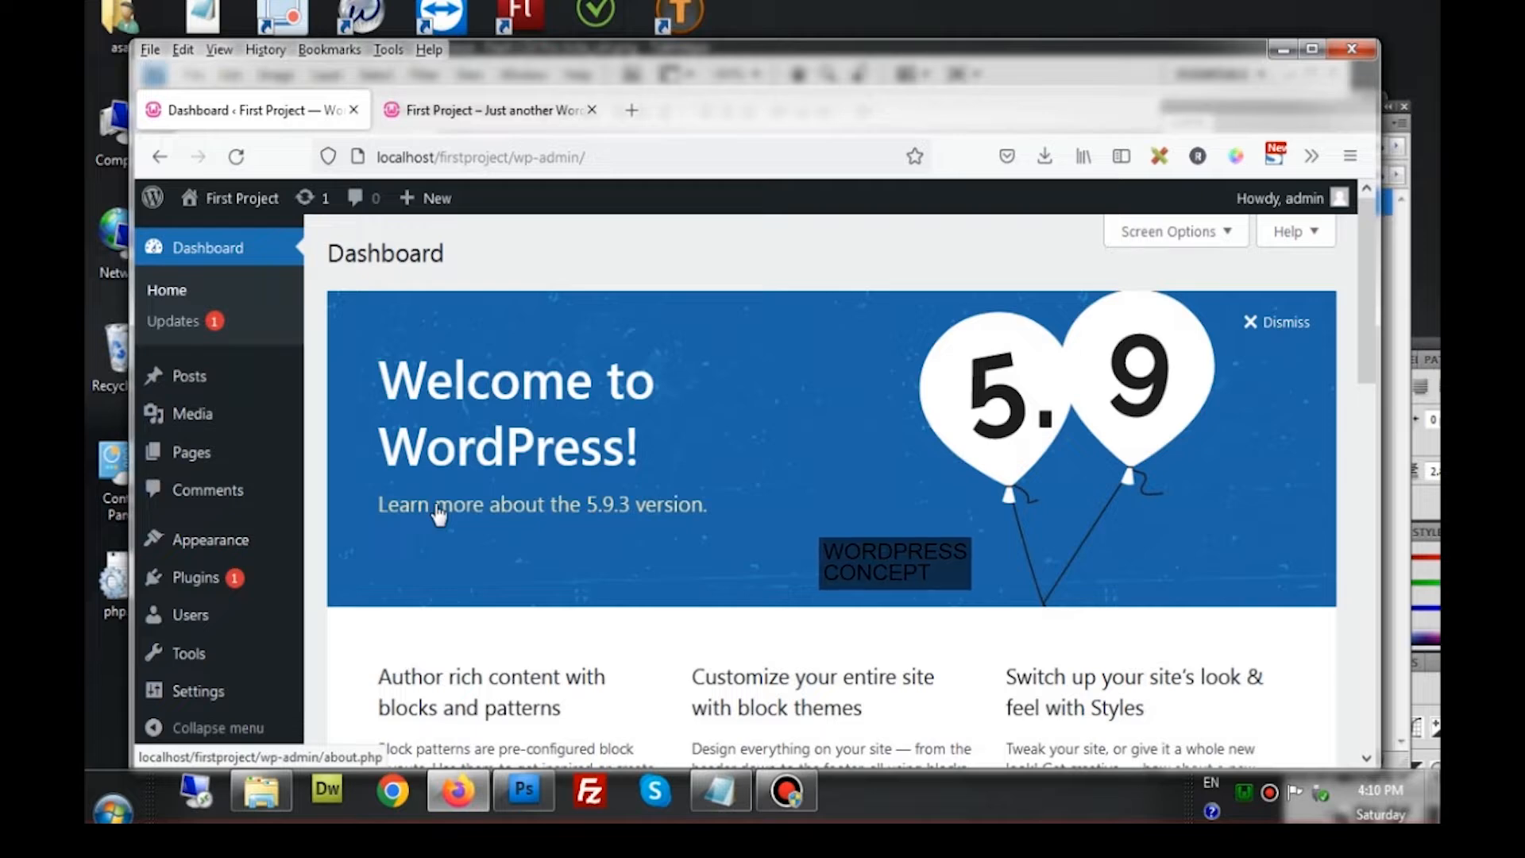
scroll(312, 531, down, 3)
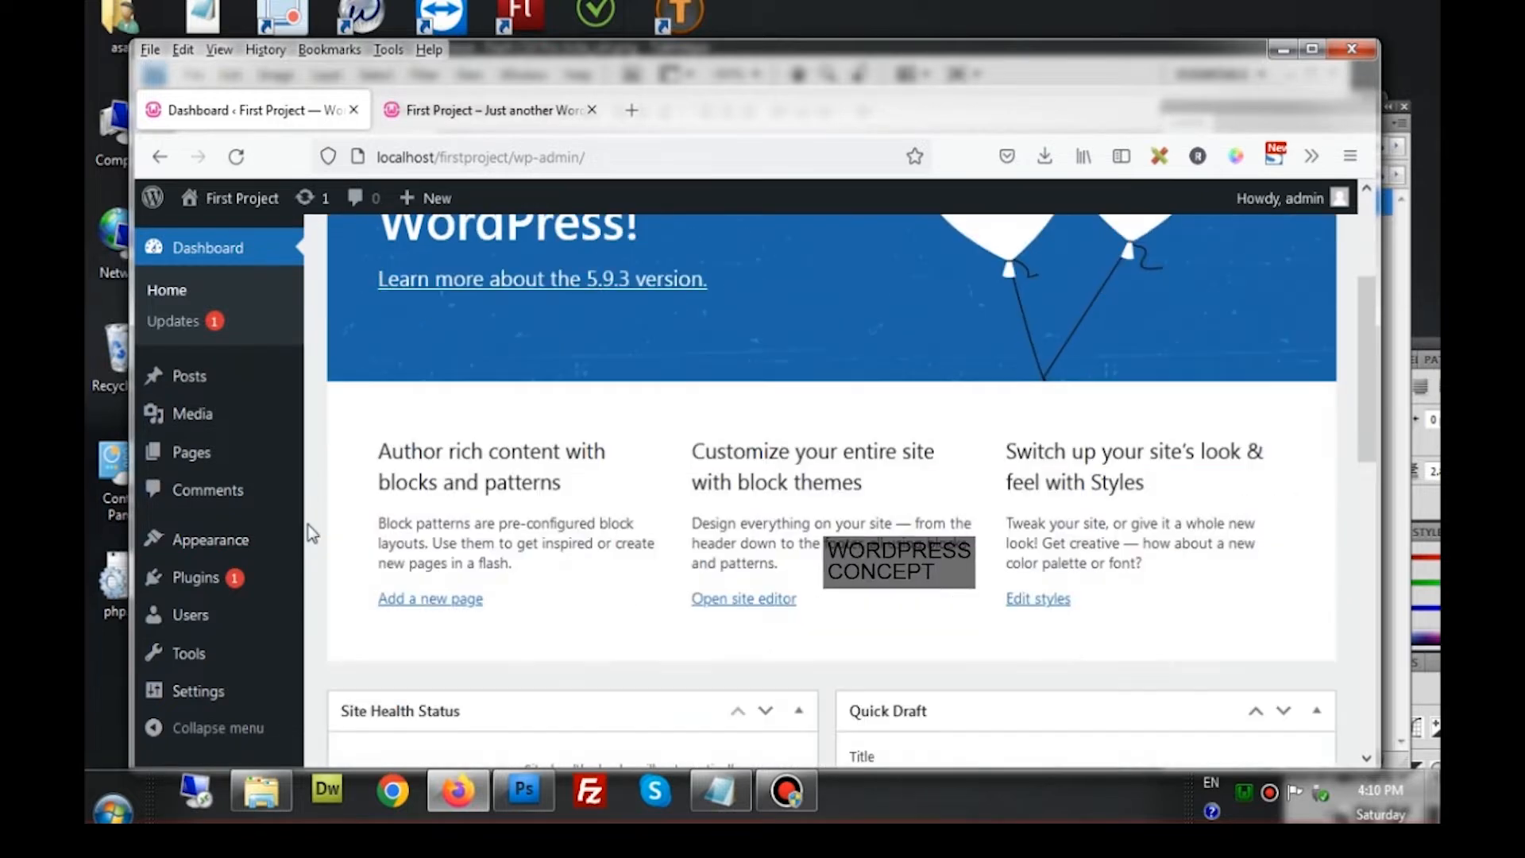
scroll(204, 538, down, 4)
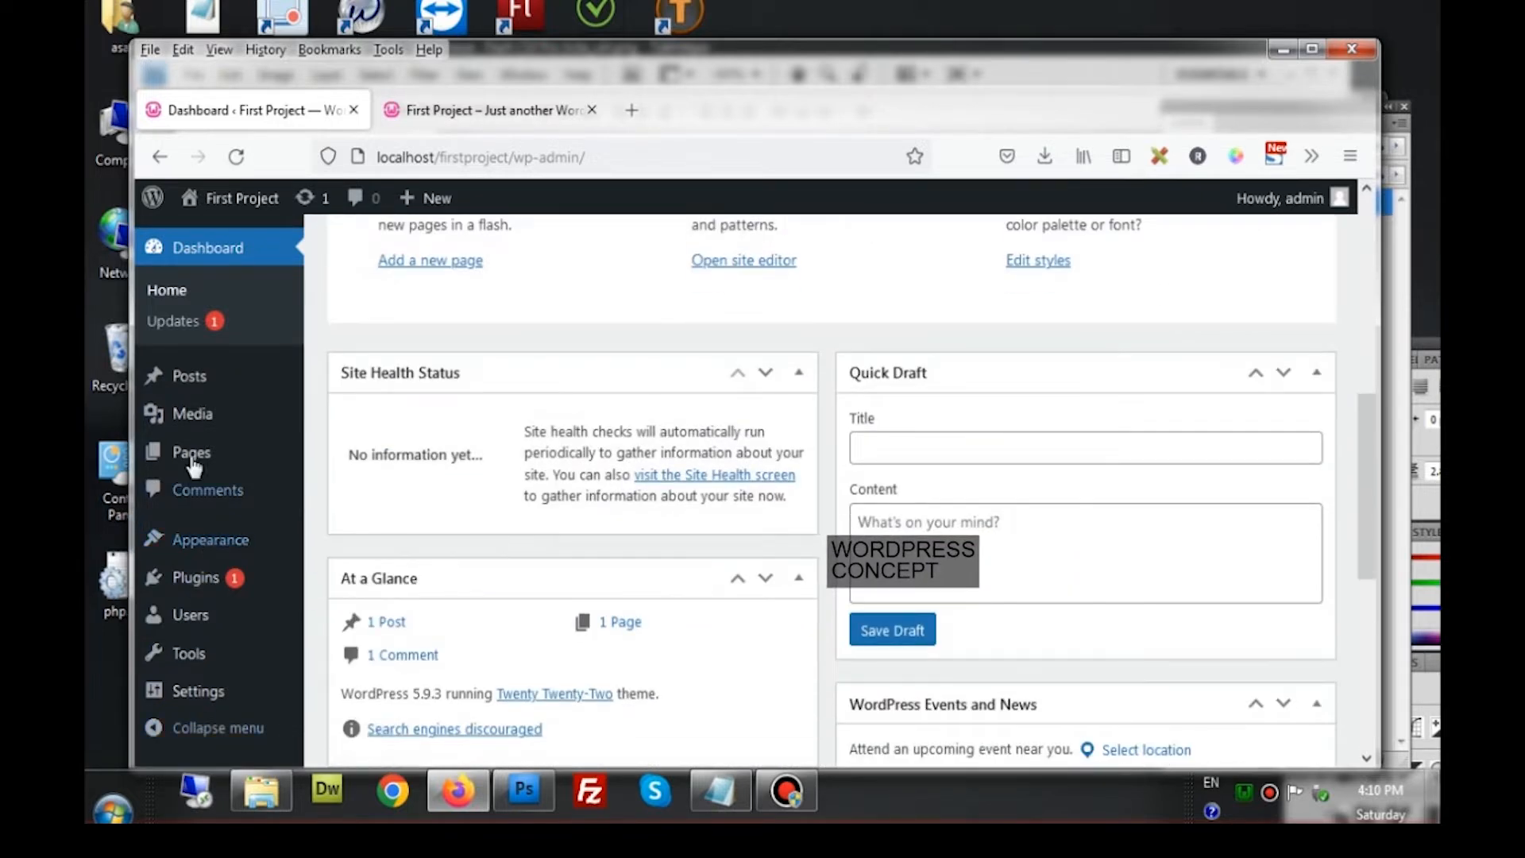
mouse_move(200, 629)
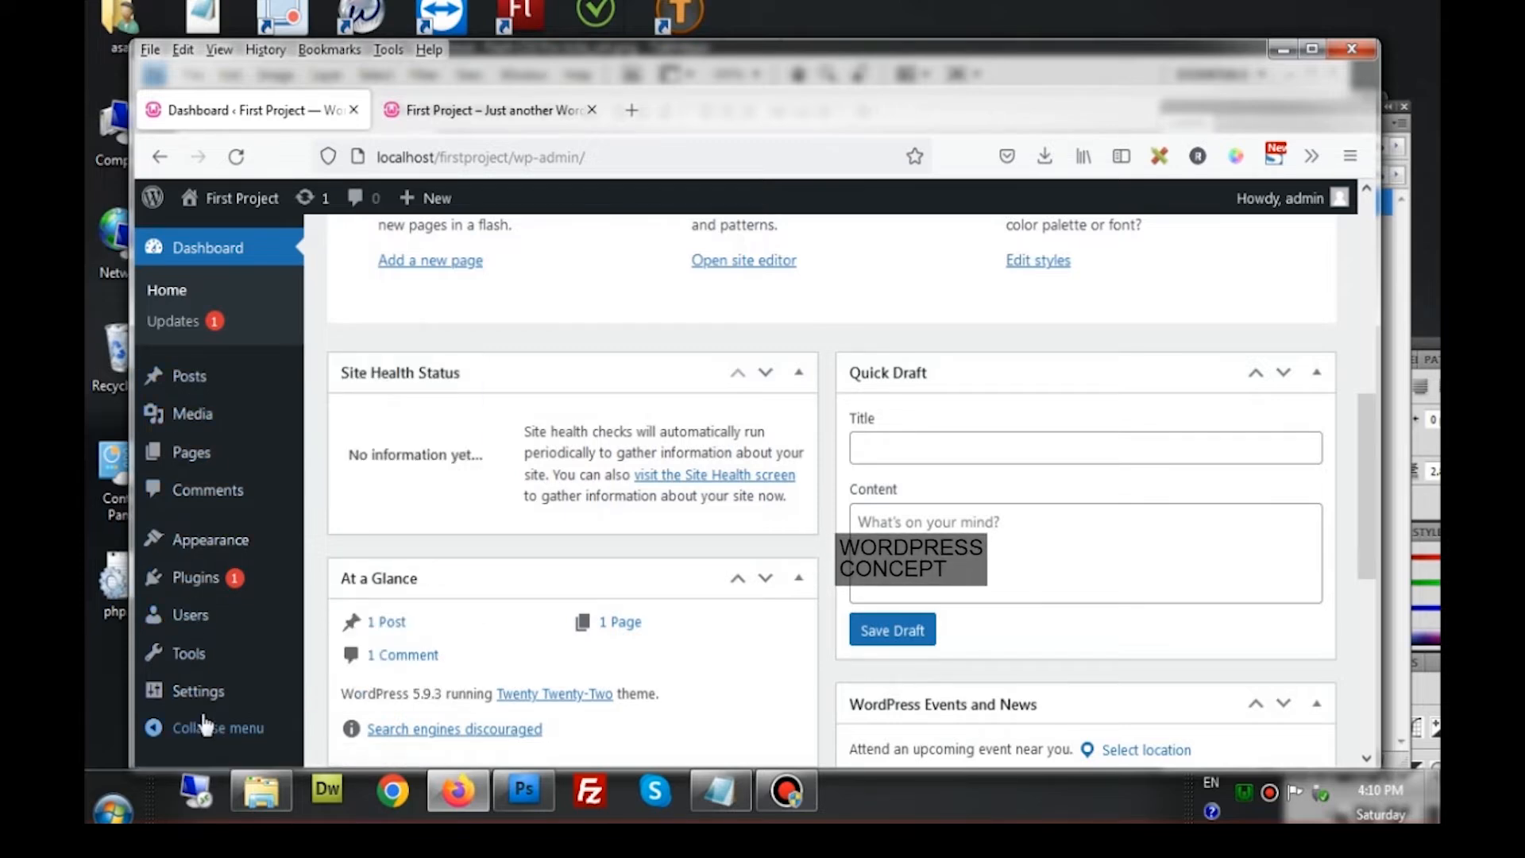
scroll(205, 723, up, 4)
mouse_move(205, 717)
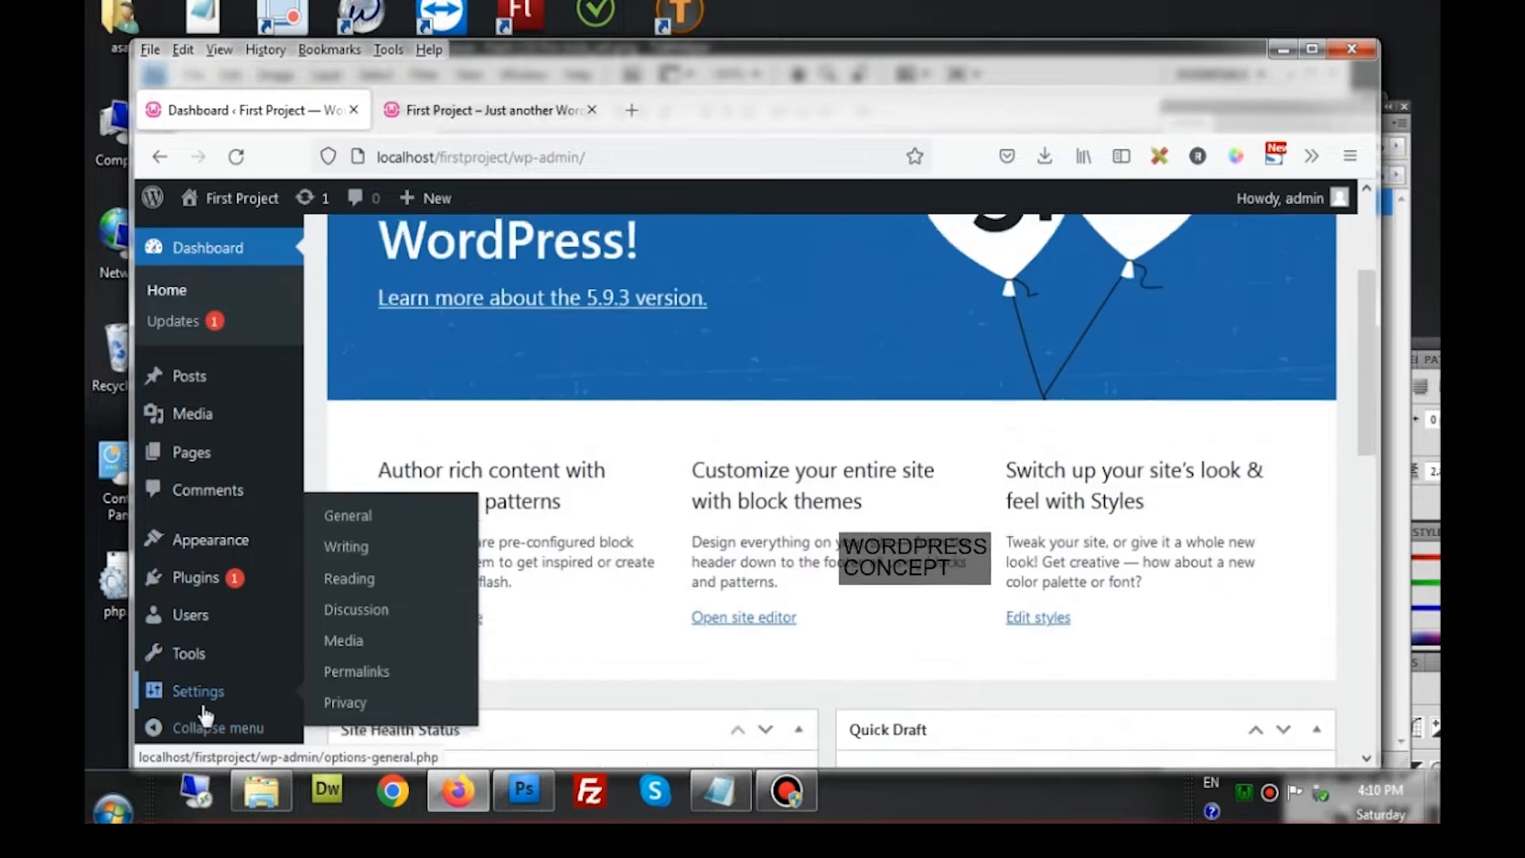
scroll(204, 717, up, 3)
mouse_move(188, 667)
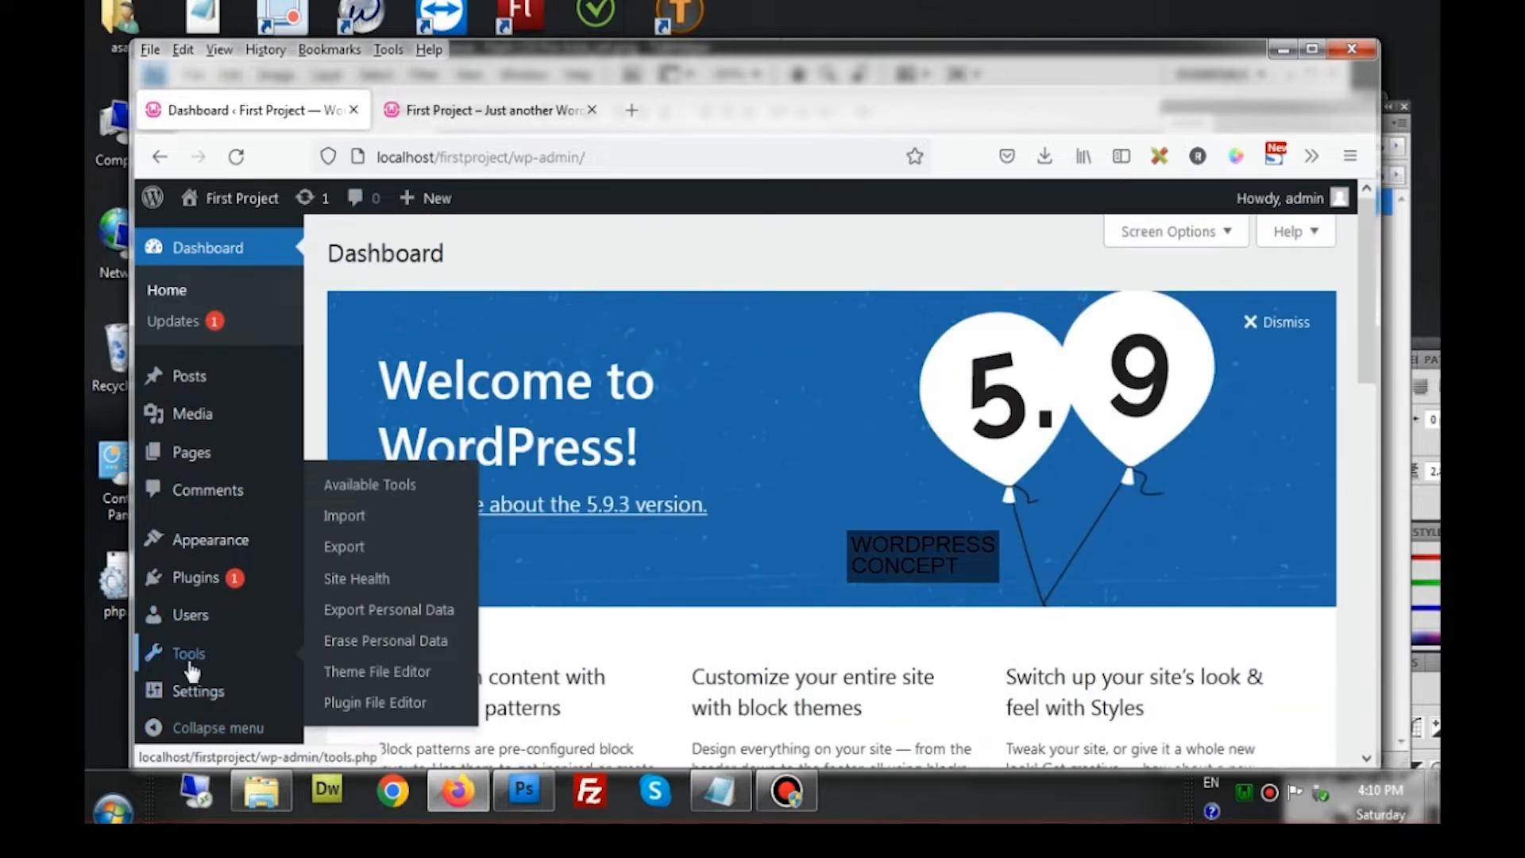
mouse_move(209, 556)
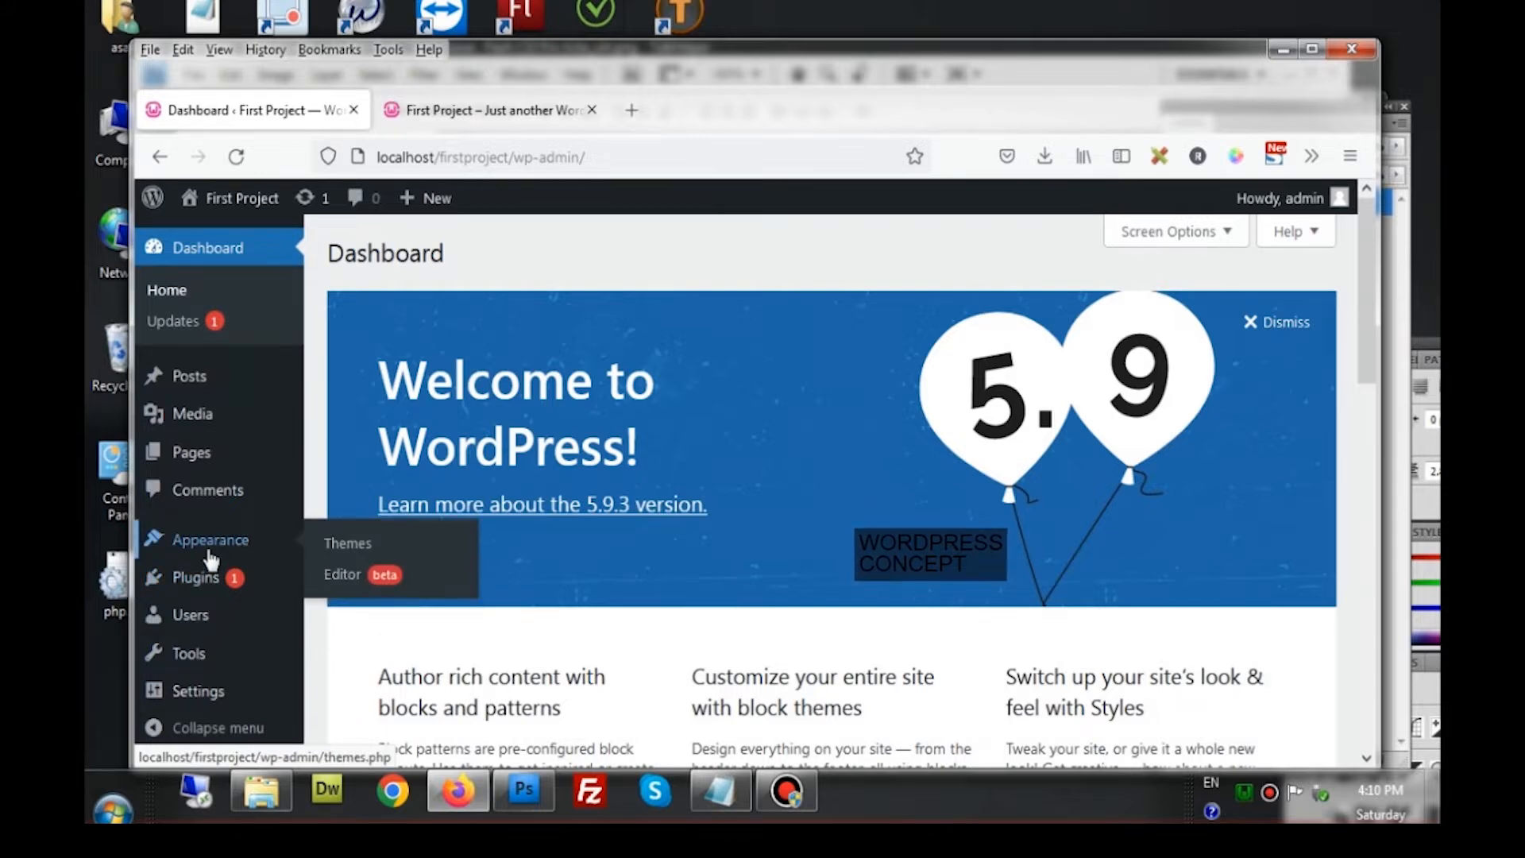
Go to Appearance > Themes, then Add New to reach the Add Themes page
click(354, 544)
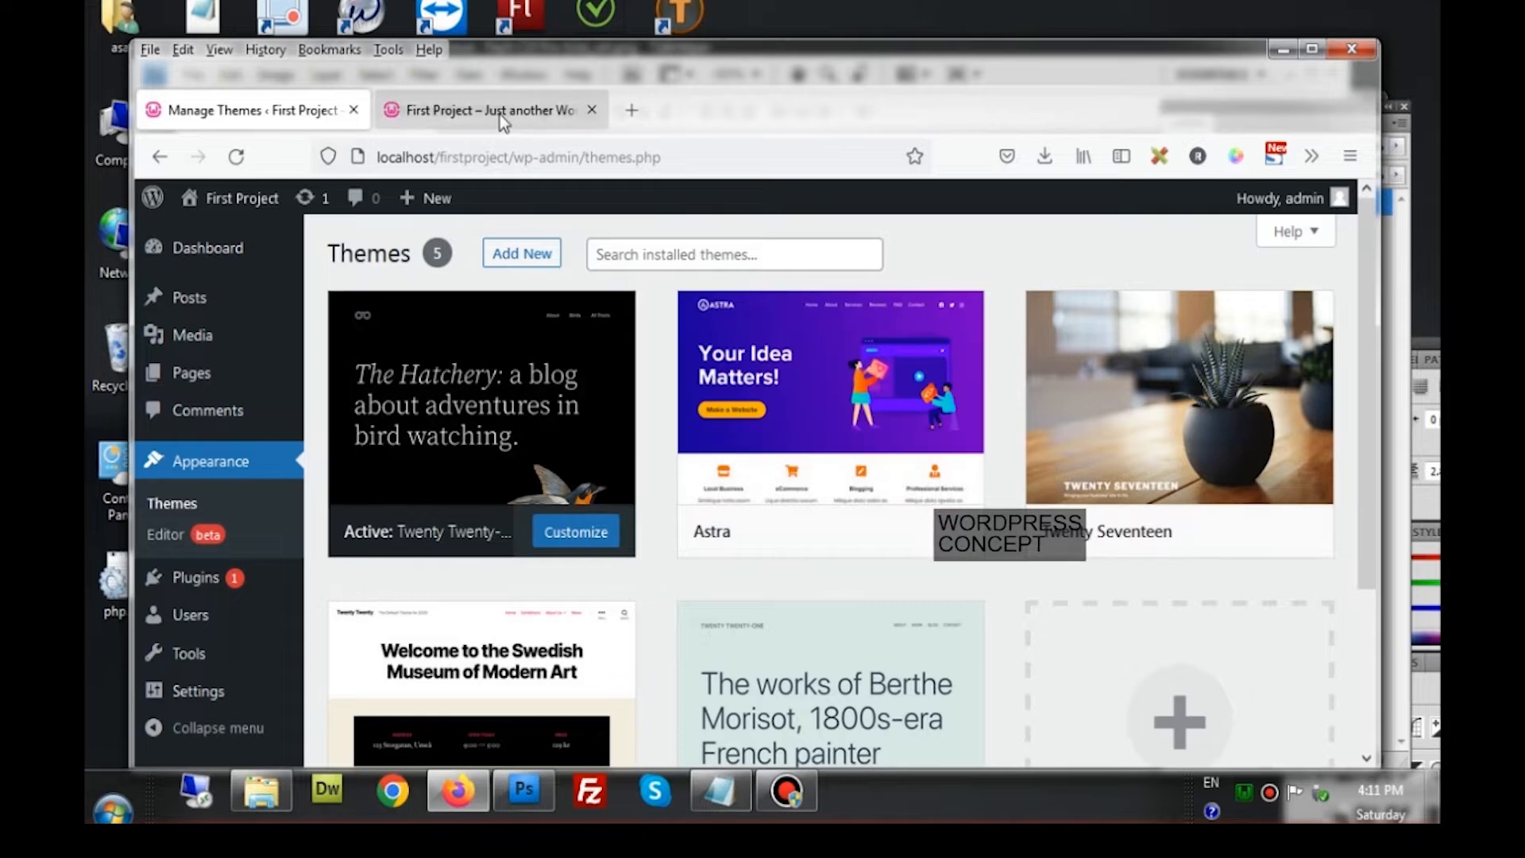
click(505, 113)
click(275, 130)
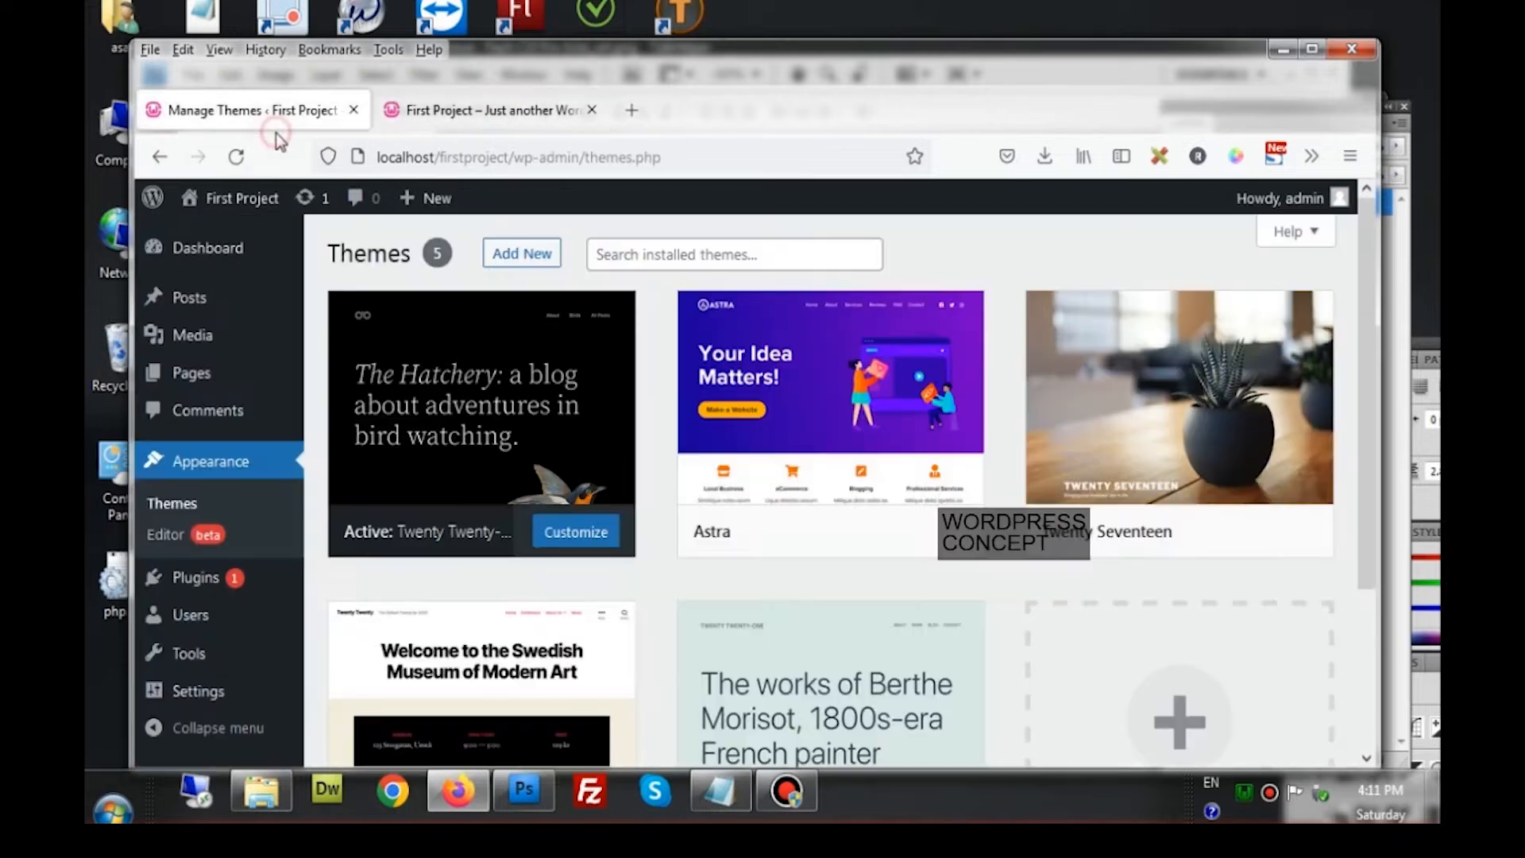
click(518, 263)
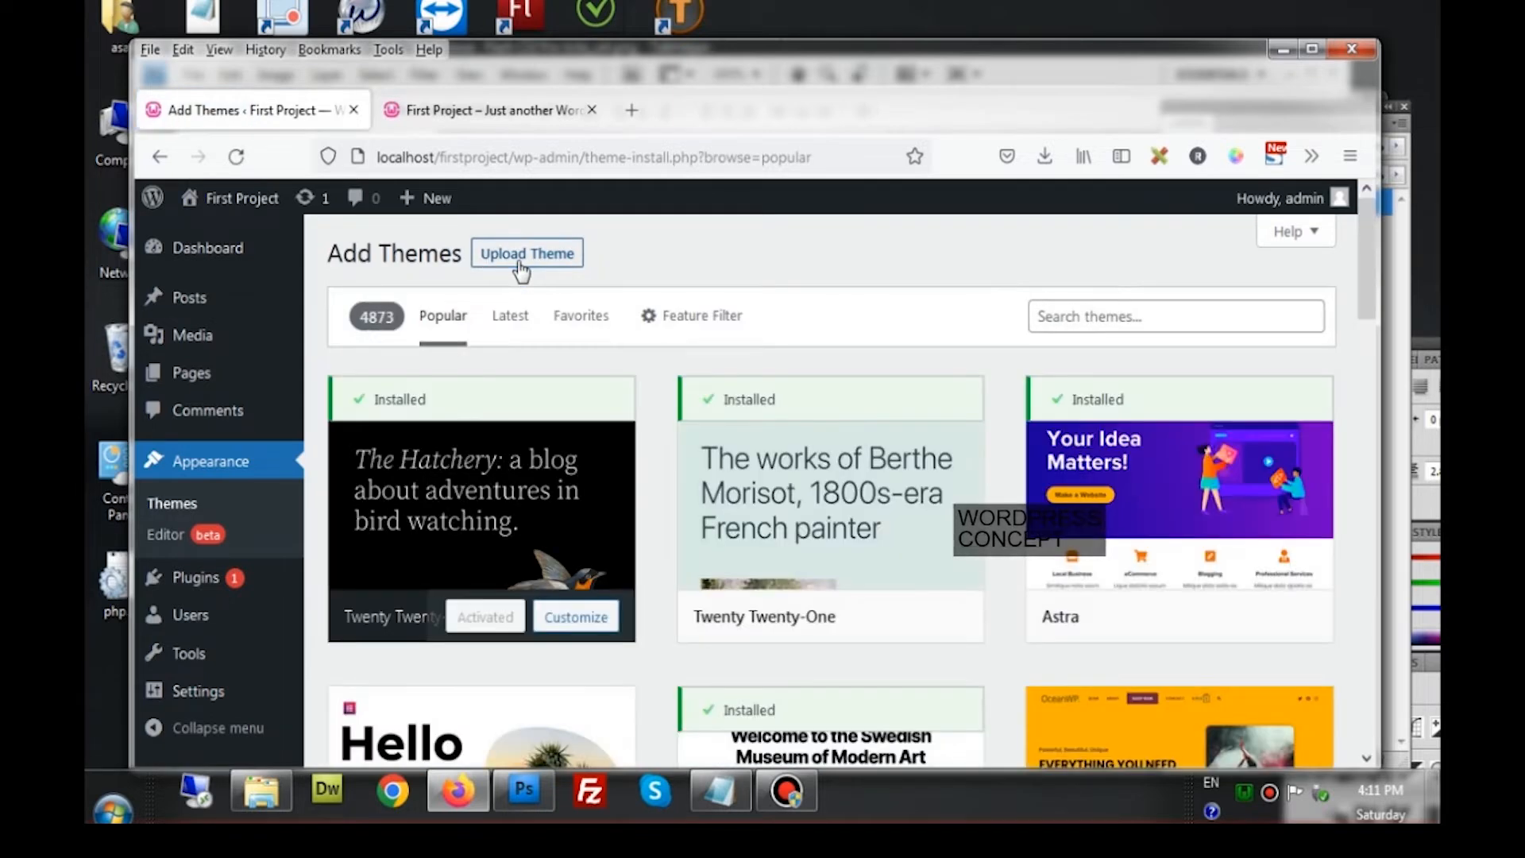
Search the theme directory for 'twenty twelve' and install Twenty Twelve
click(1059, 322)
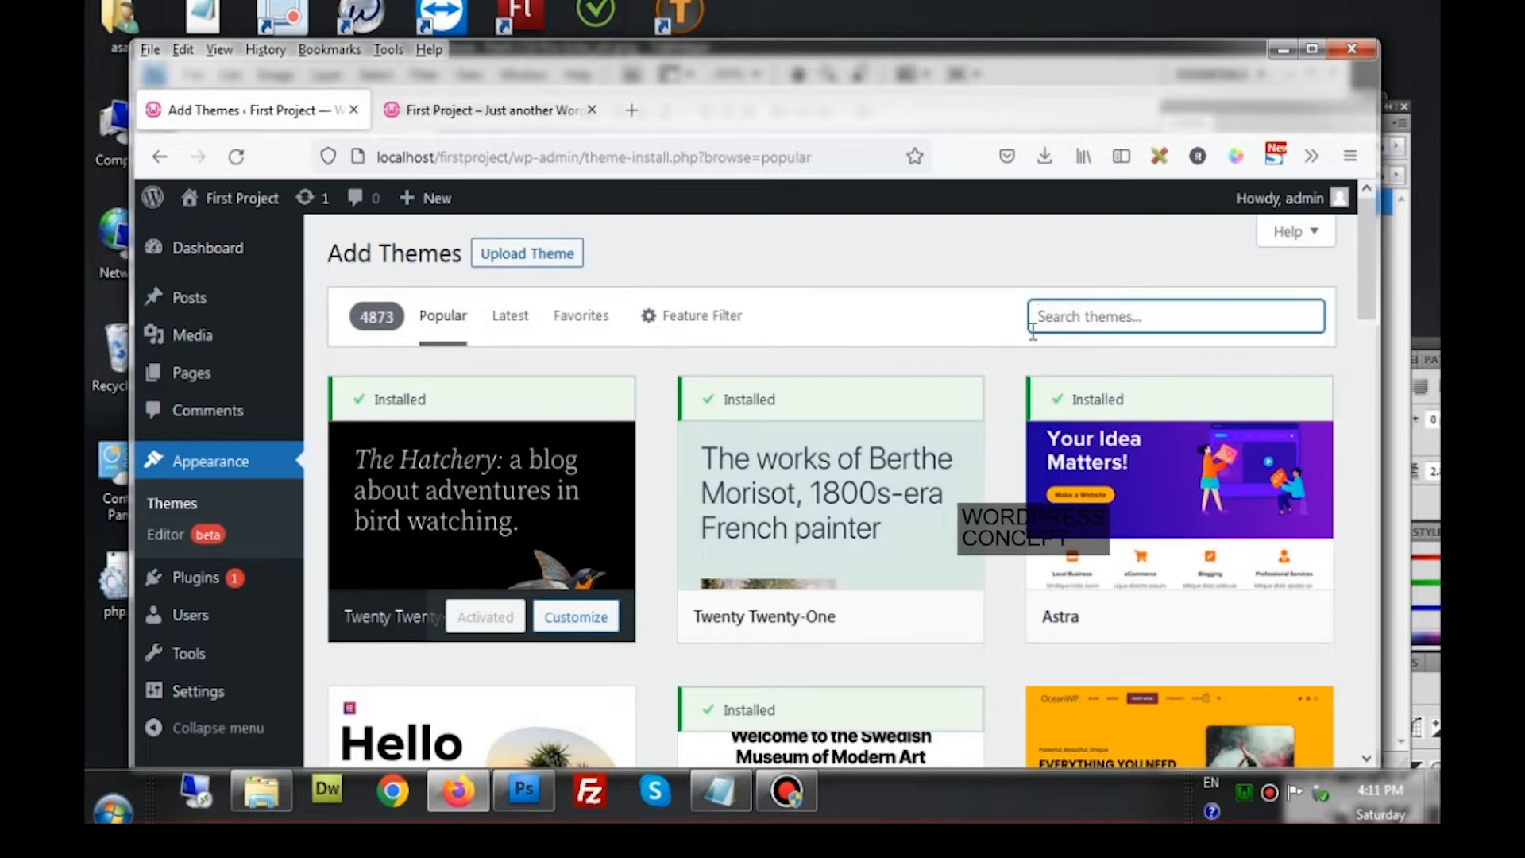
text(twenty twe)
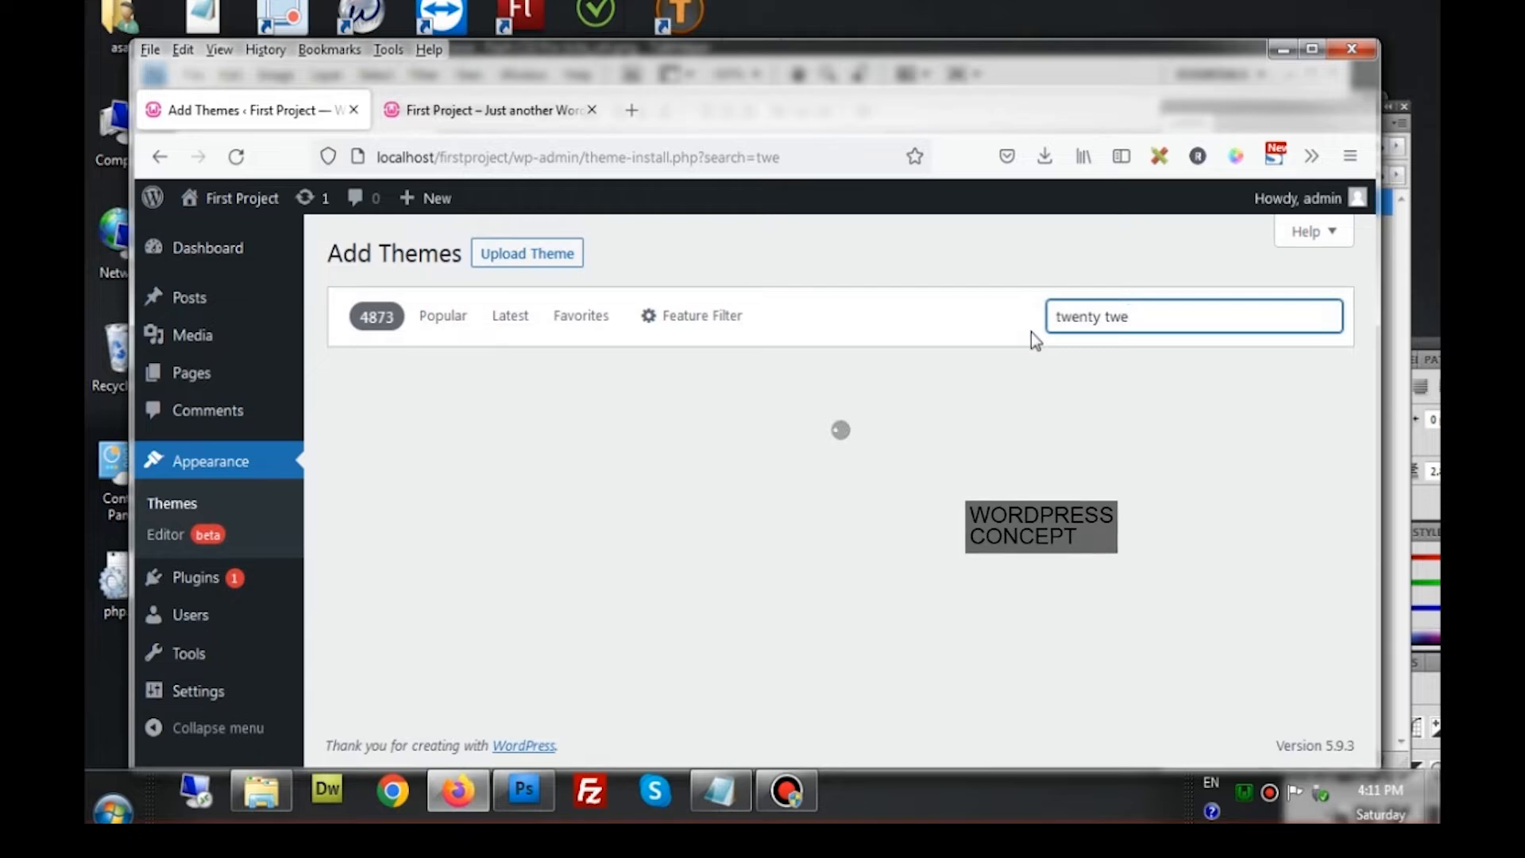
text(lve)
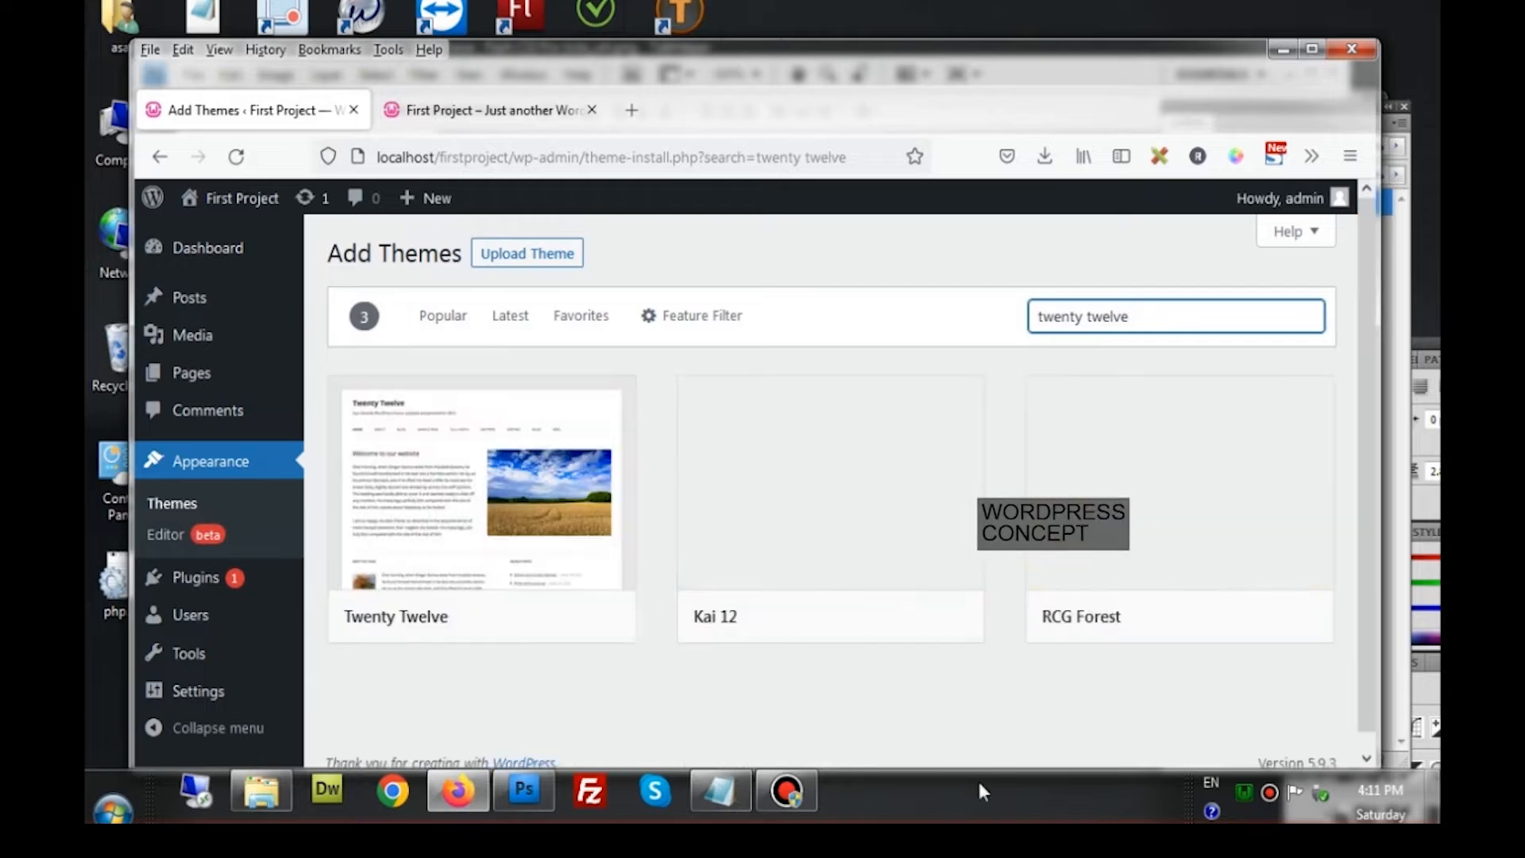
mouse_move(509, 525)
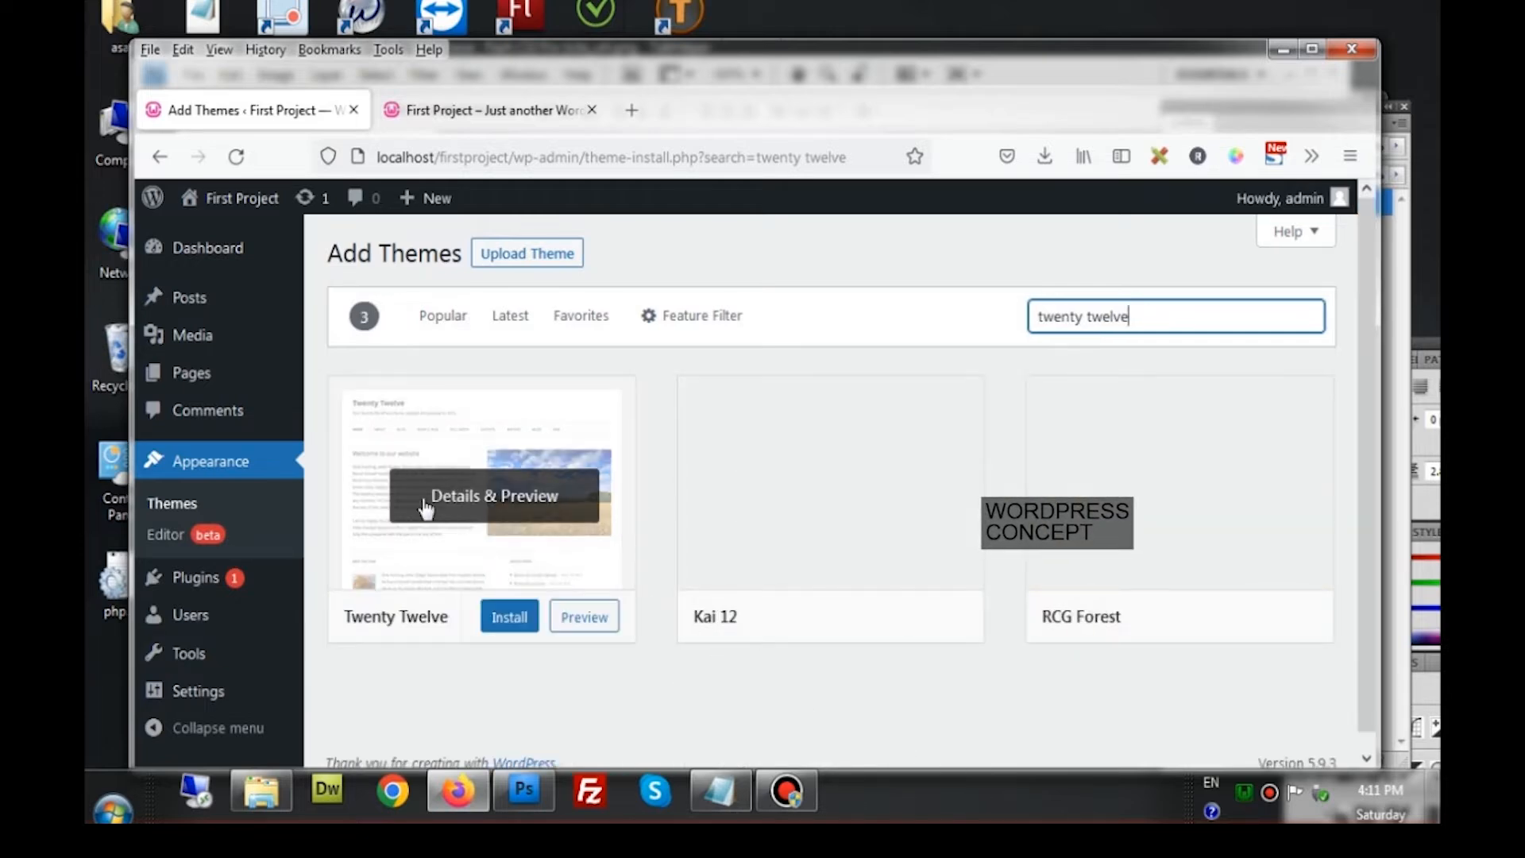
scroll(429, 620, down, 2)
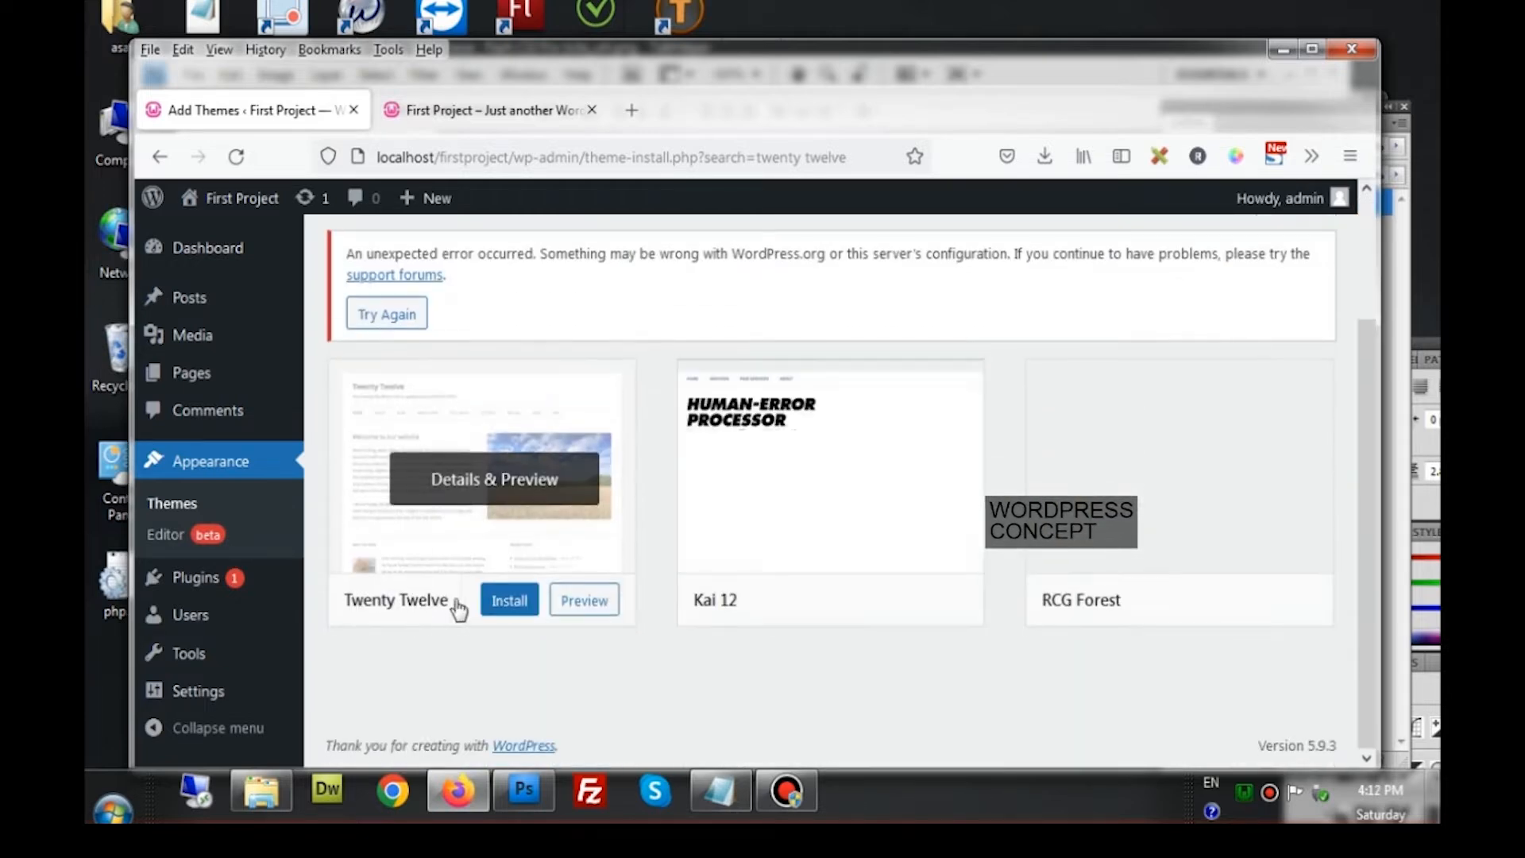
click(505, 601)
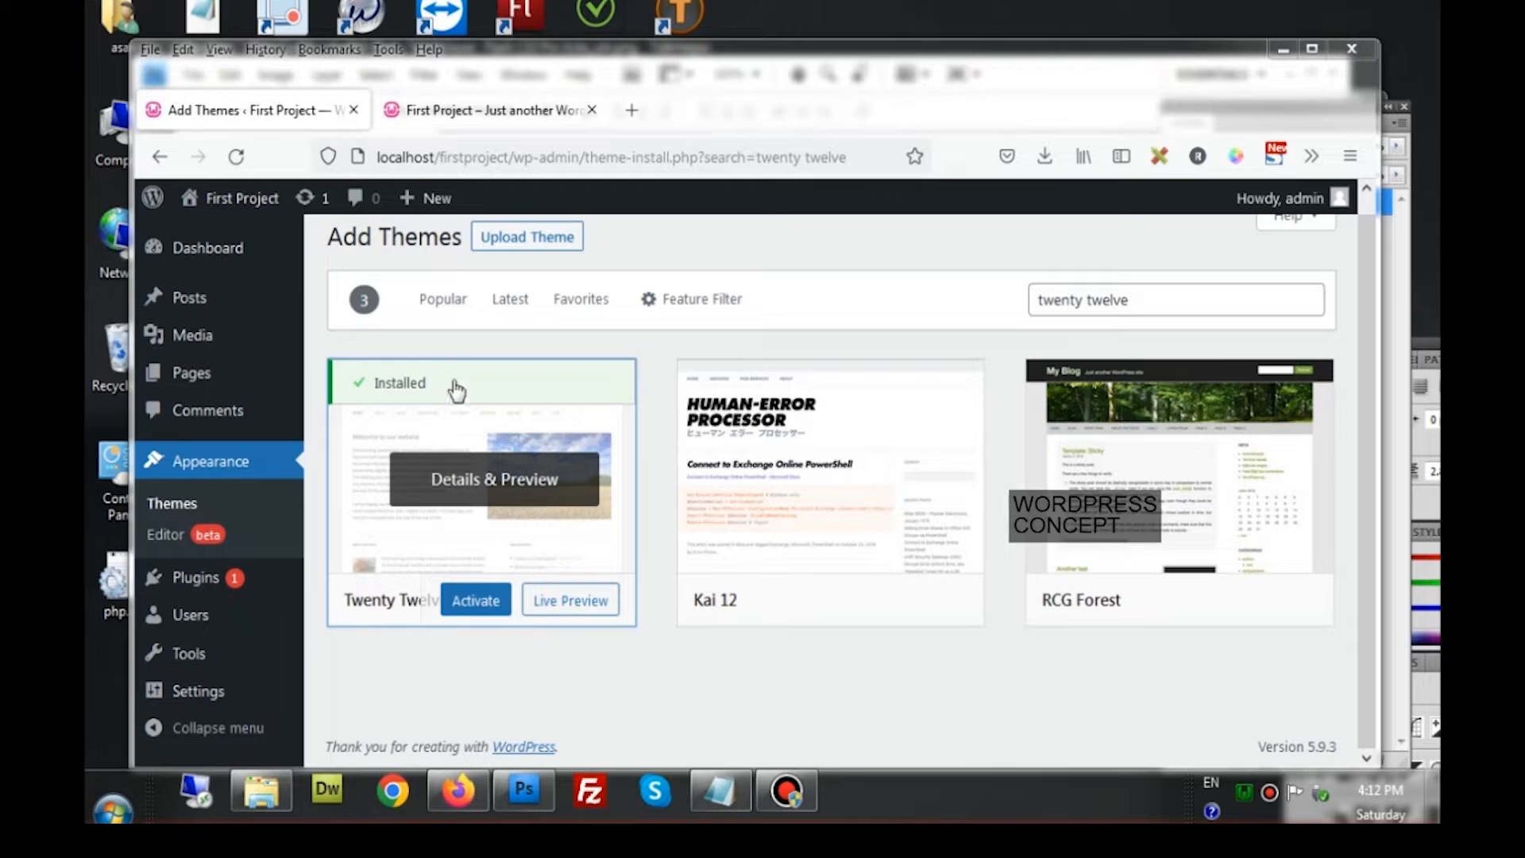
Activate the installed Twenty Twelve theme
click(477, 112)
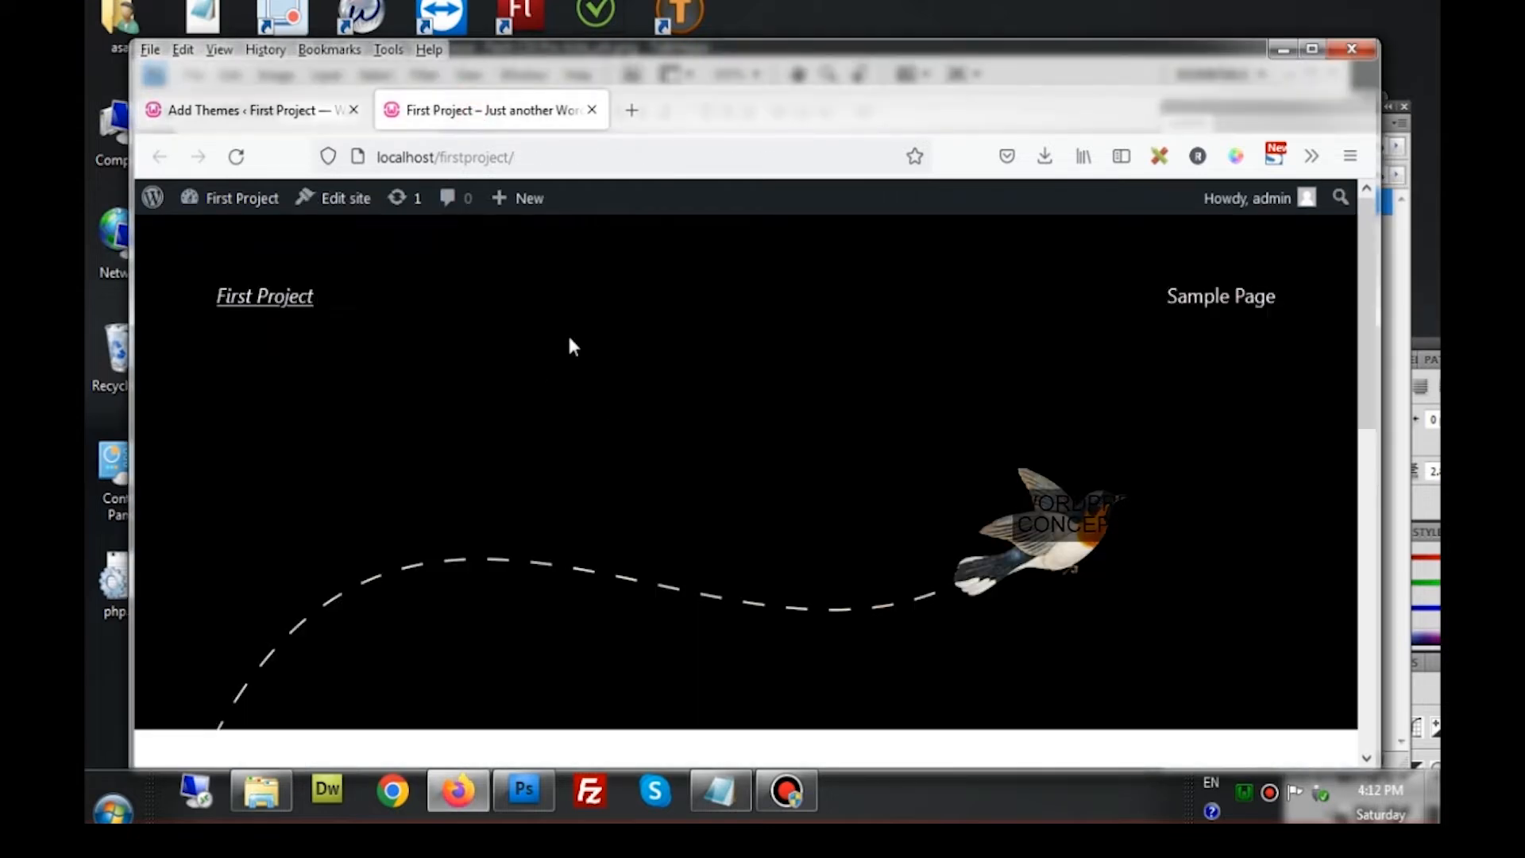
click(241, 112)
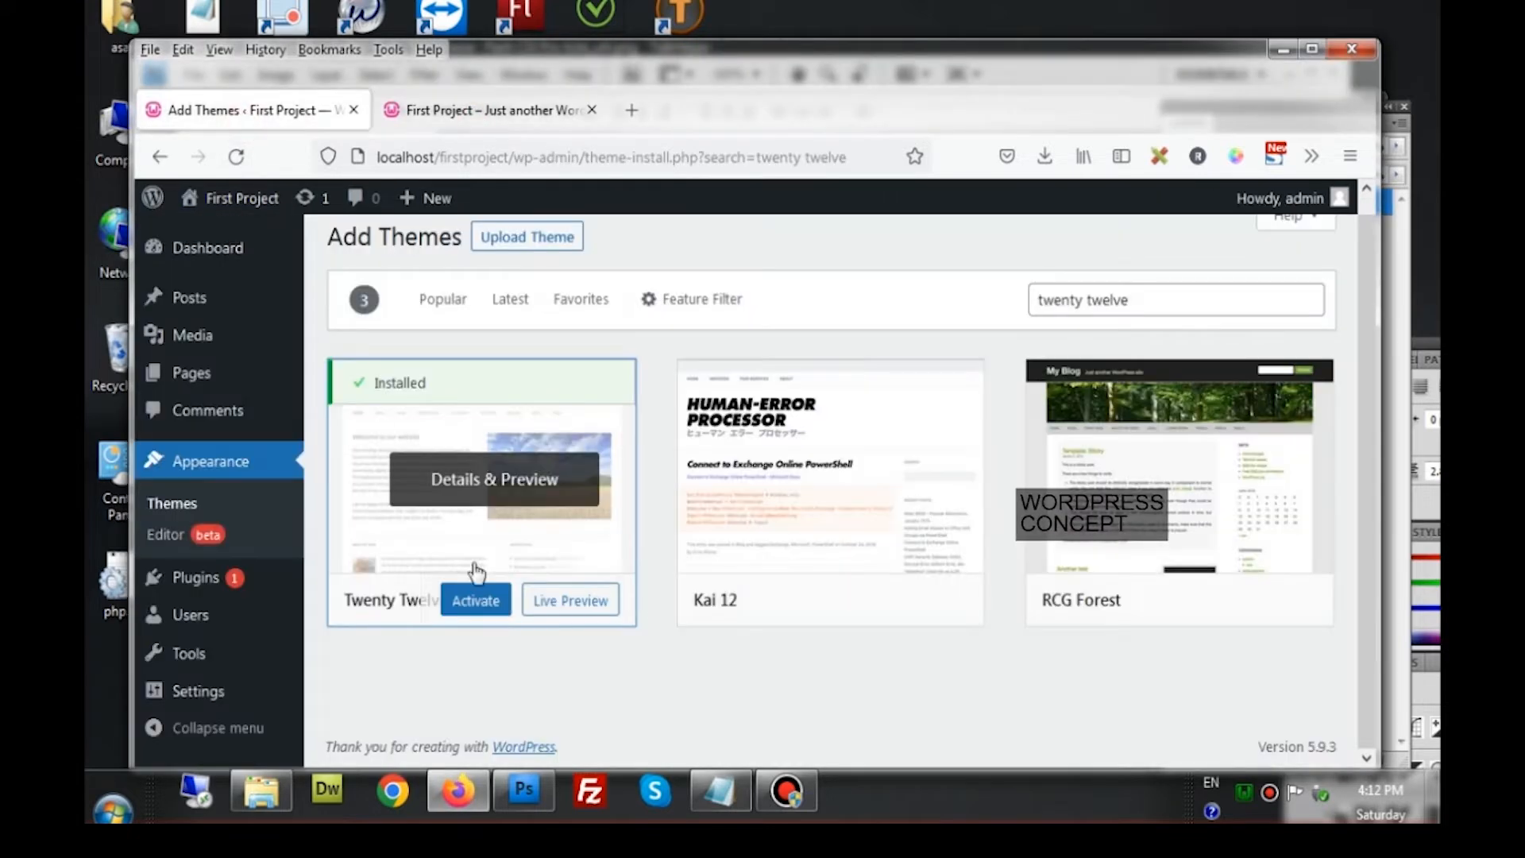
click(476, 602)
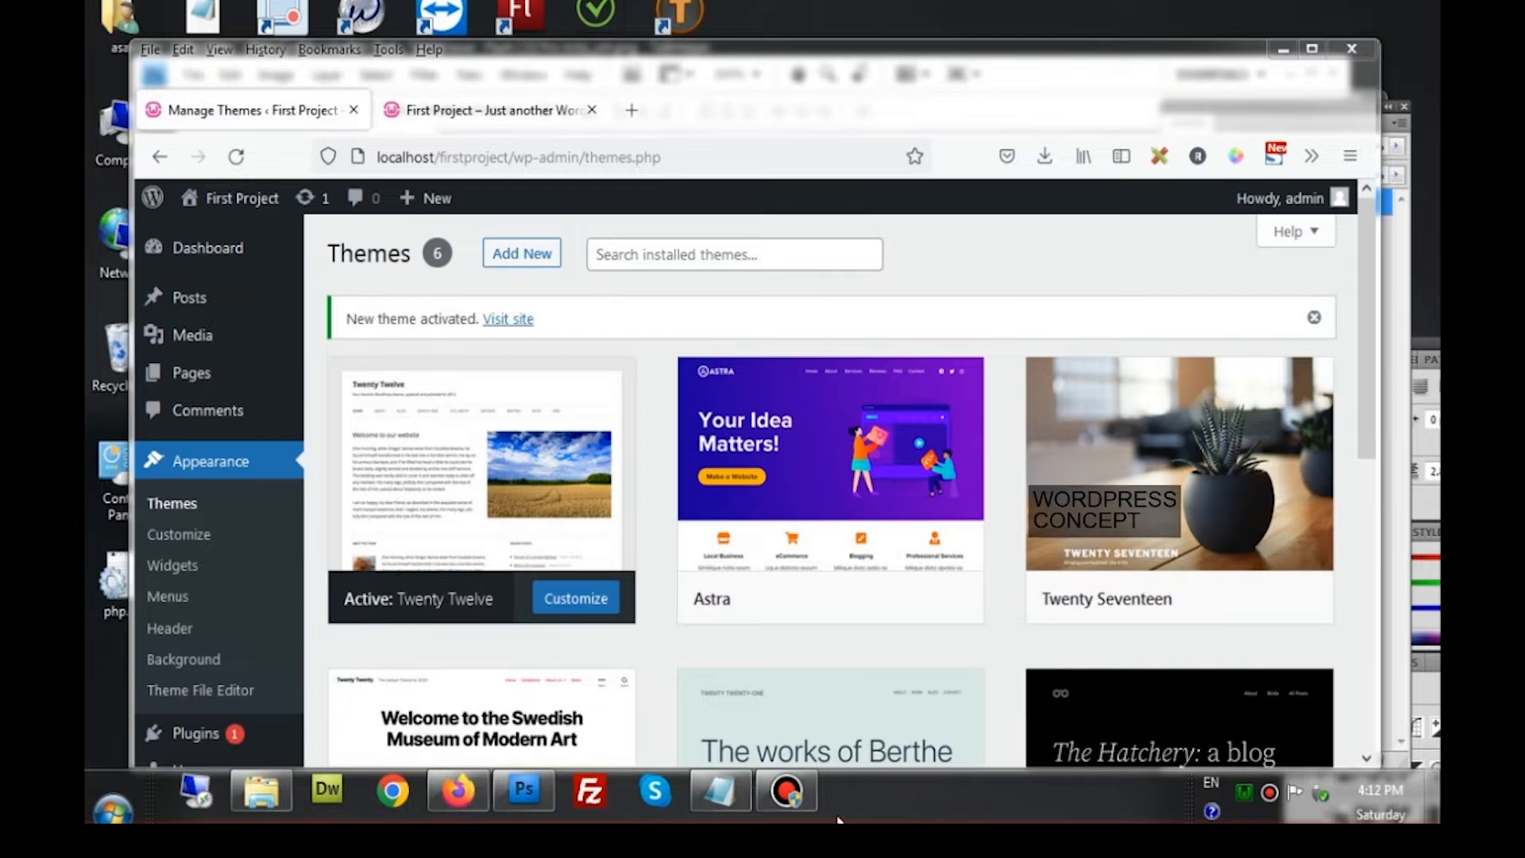
click(508, 115)
click(243, 163)
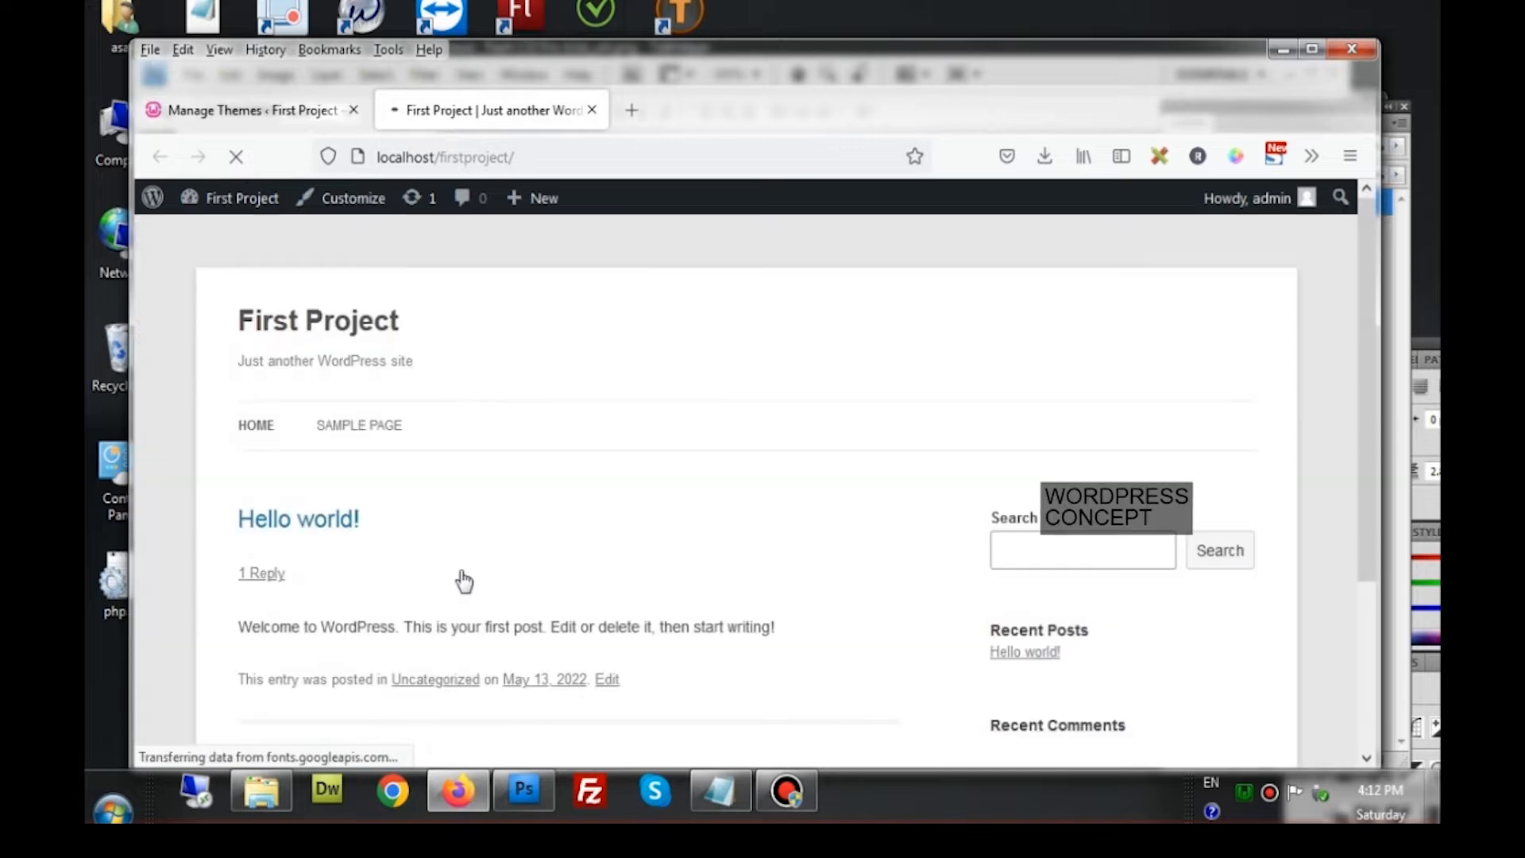
scroll(596, 560, down, 3)
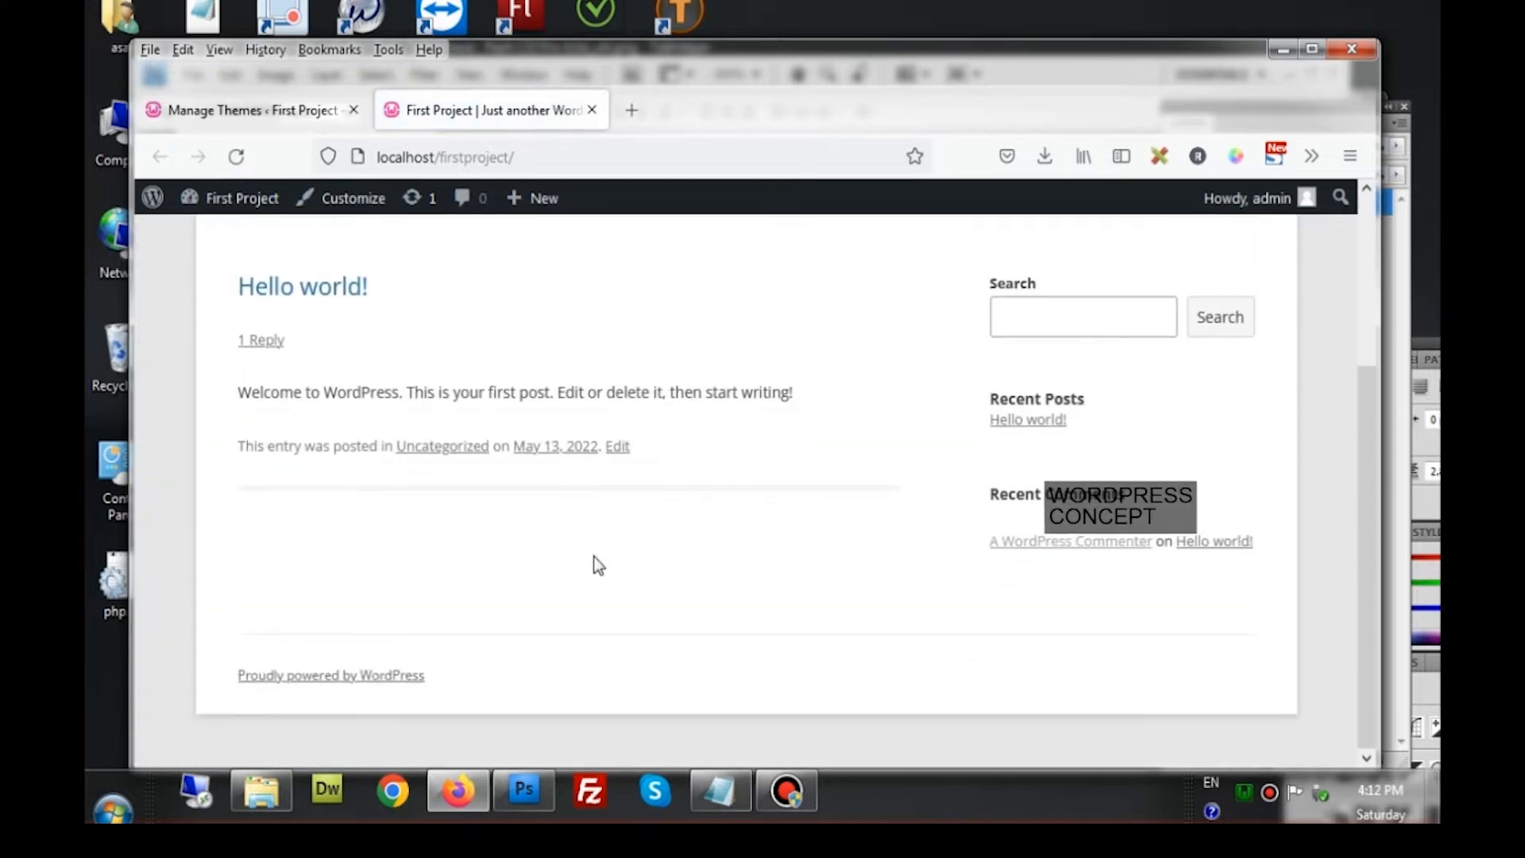
scroll(596, 560, up, 3)
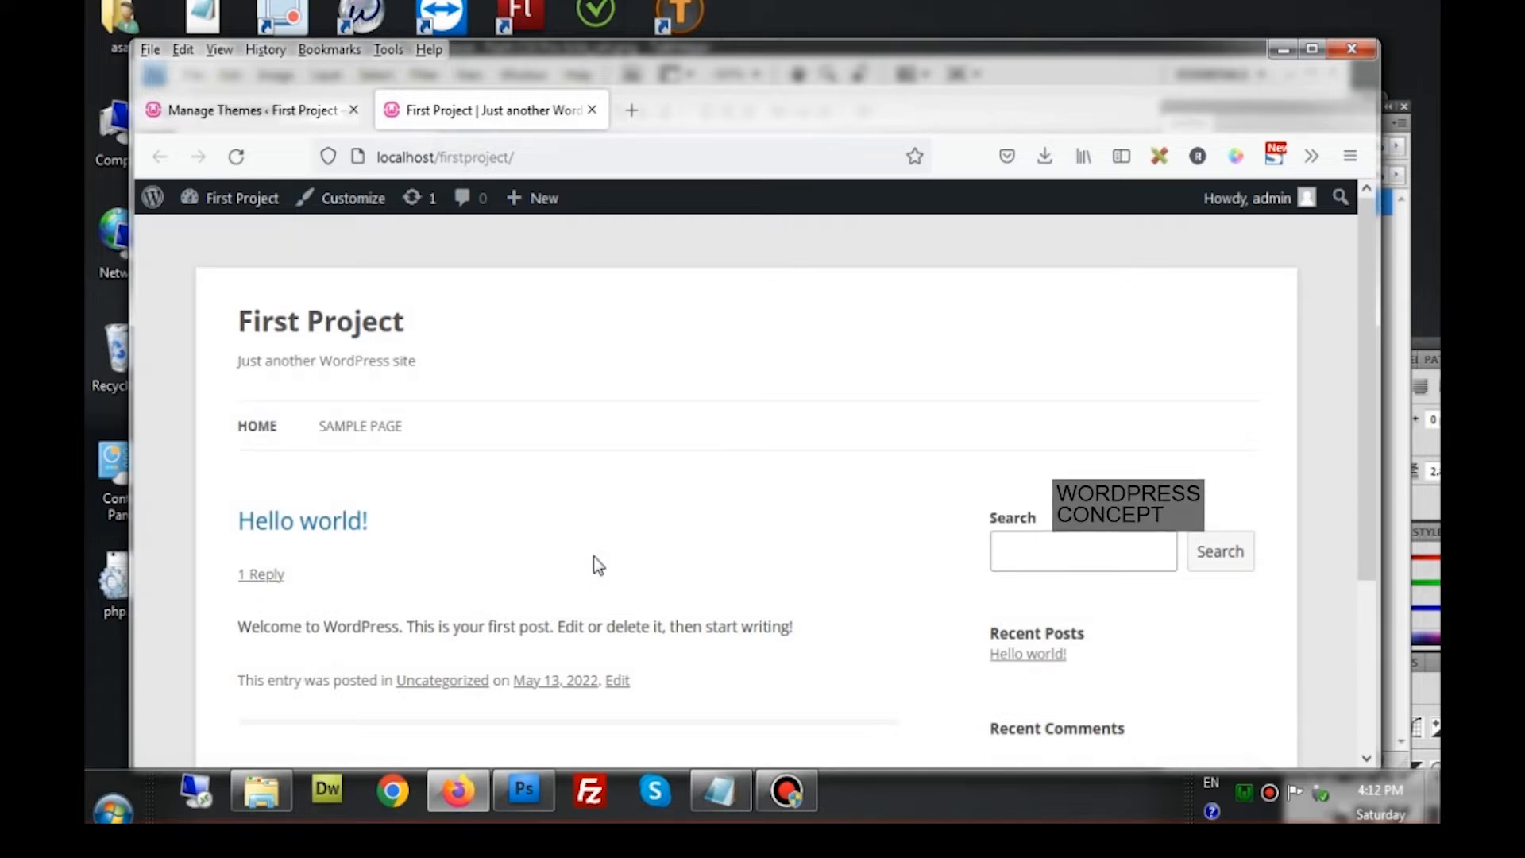
scroll(595, 558, down, 3)
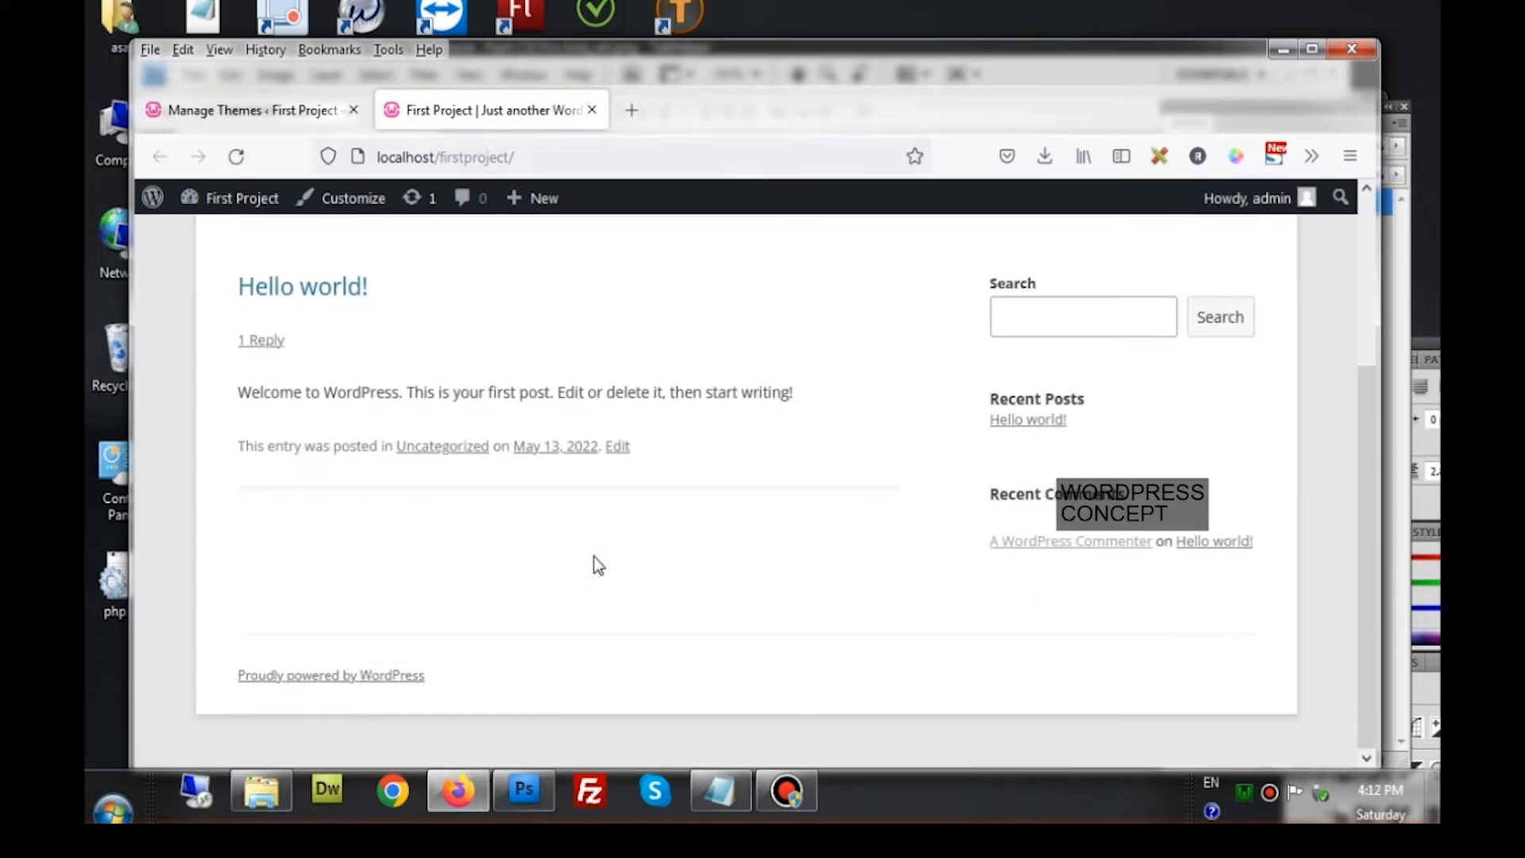
scroll(594, 556, up, 3)
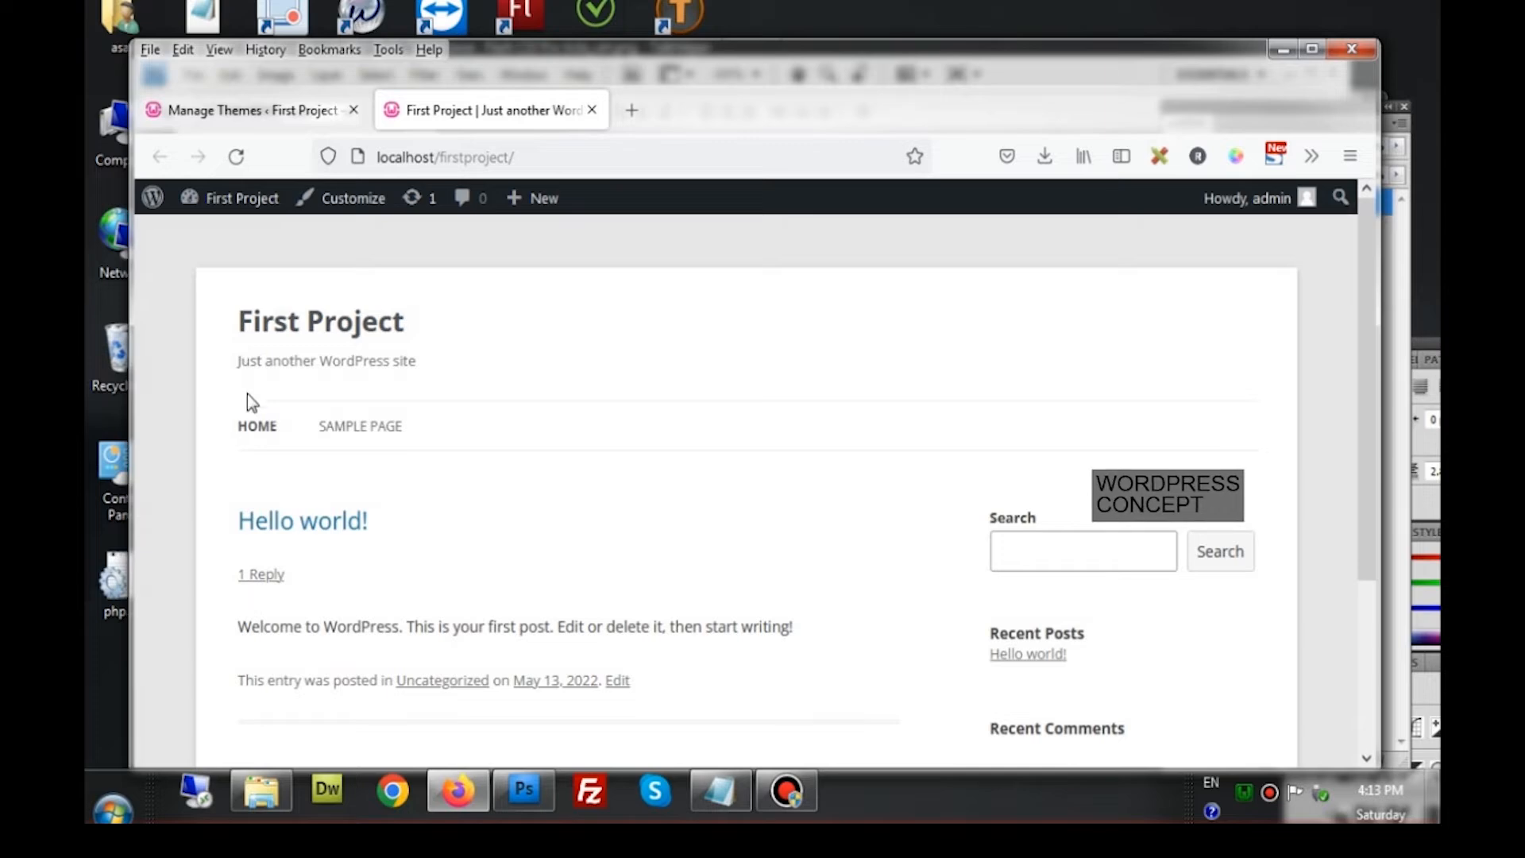
drag(429, 422, 239, 442)
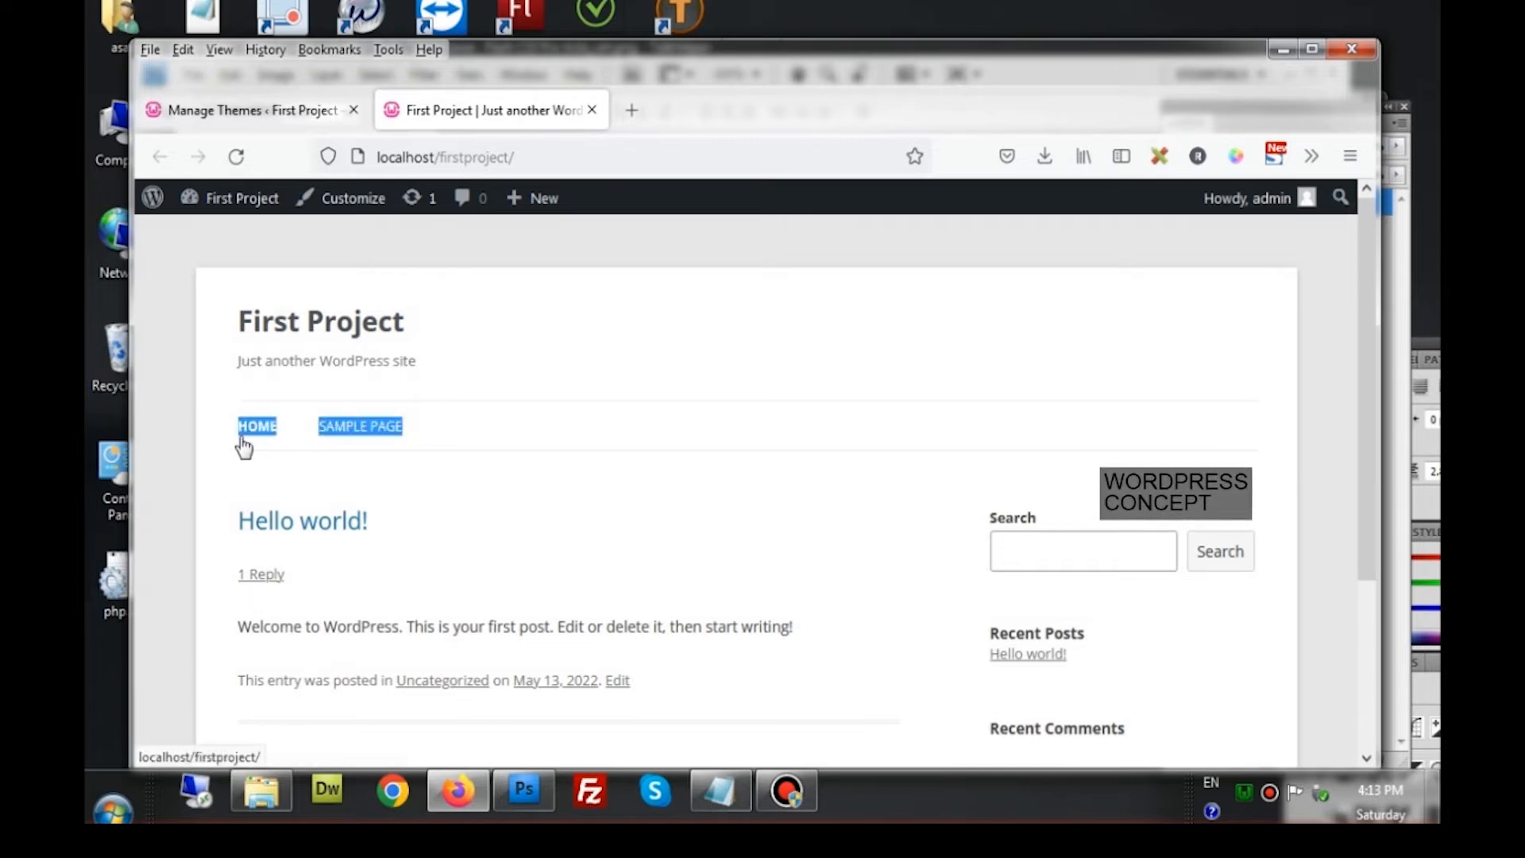
scroll(480, 501, down, 2)
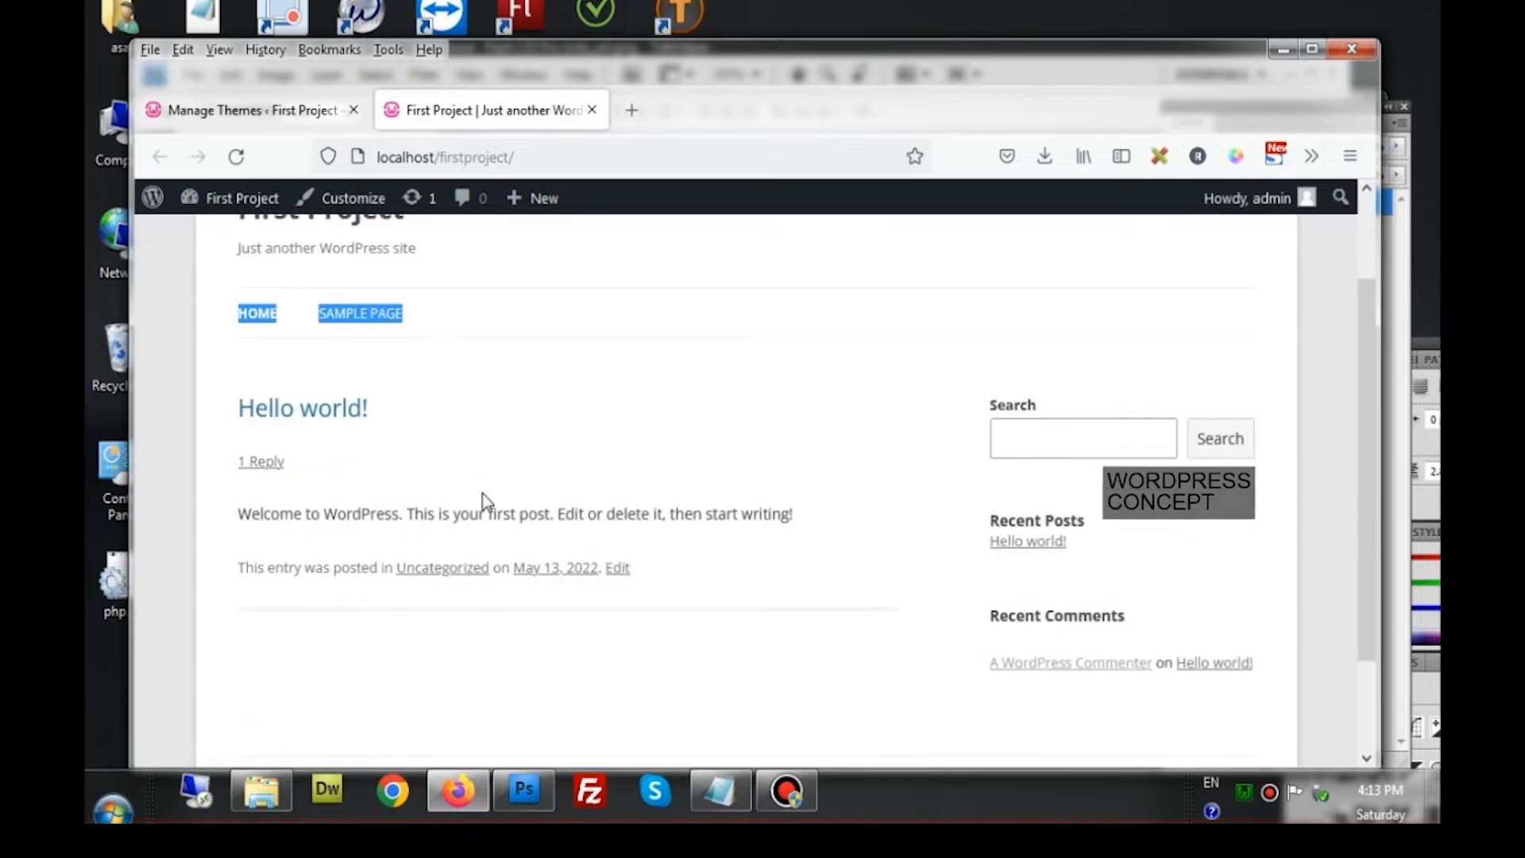
click(476, 307)
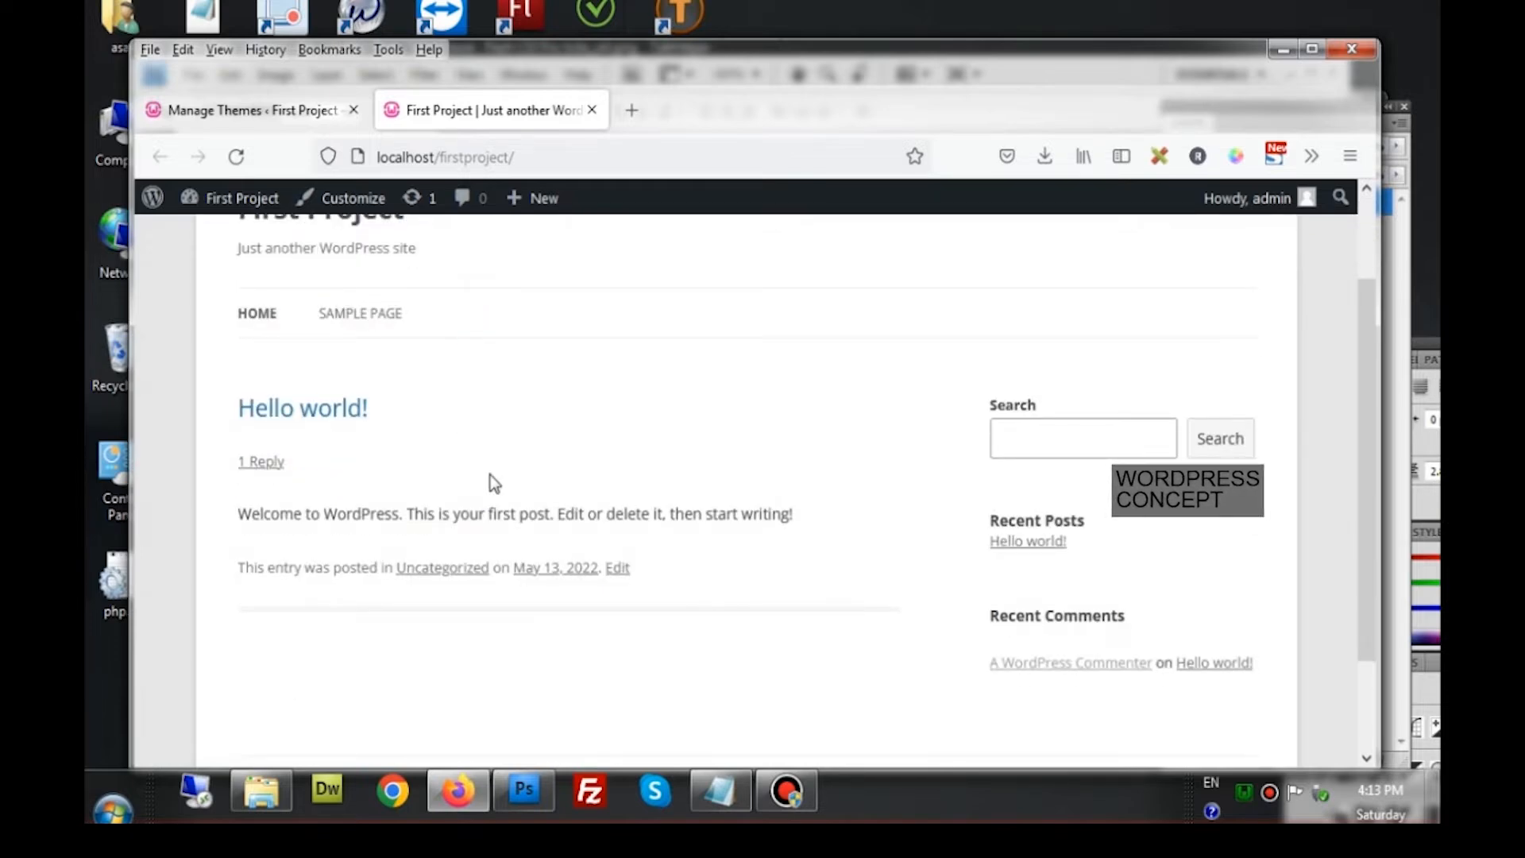
scroll(489, 475, down, 1)
scroll(490, 475, down, 2)
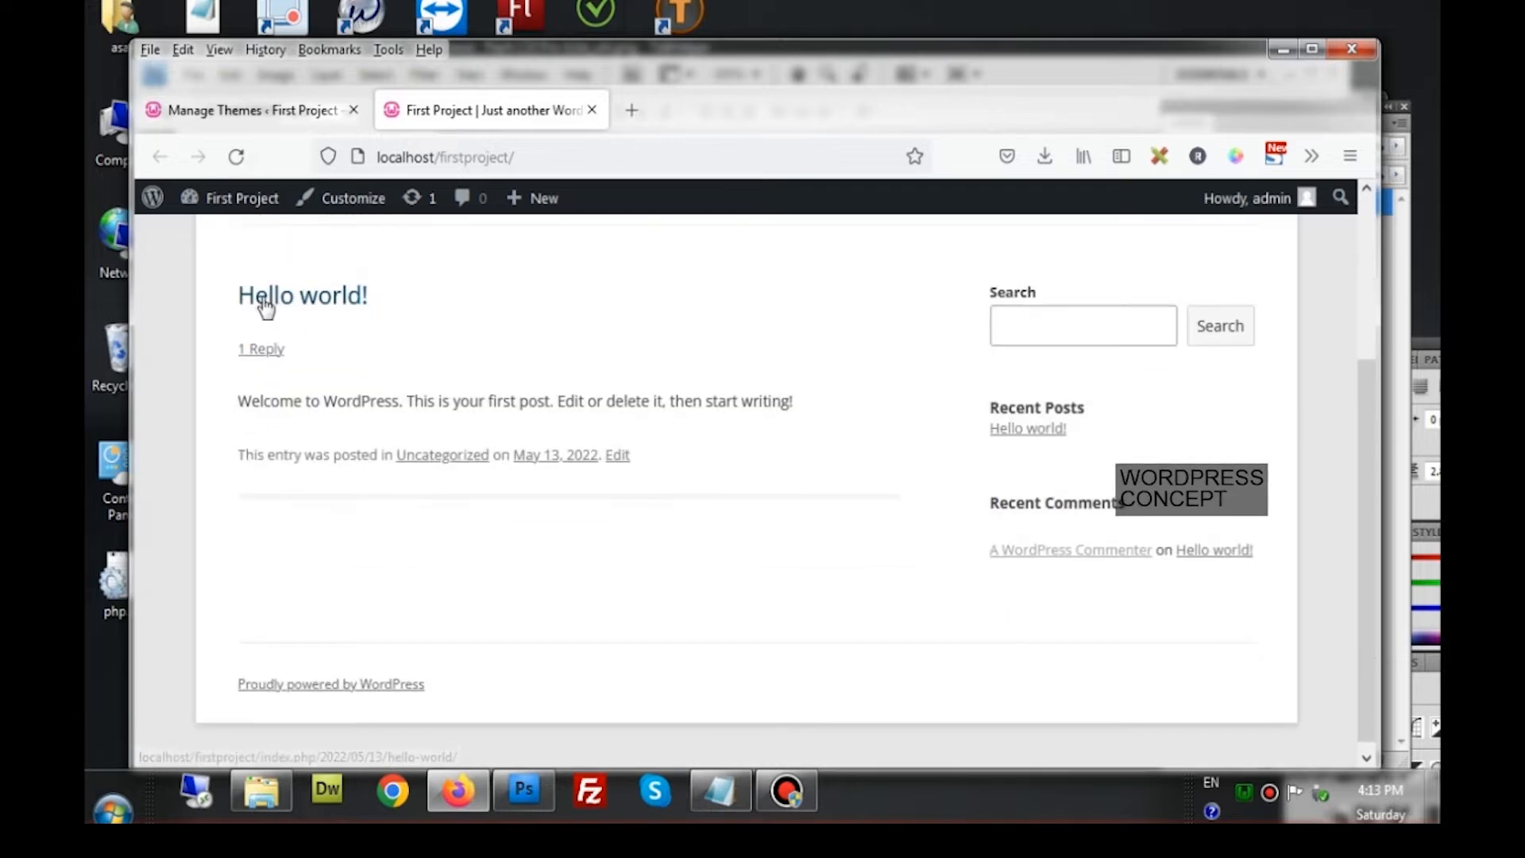
scroll(294, 350, up, 3)
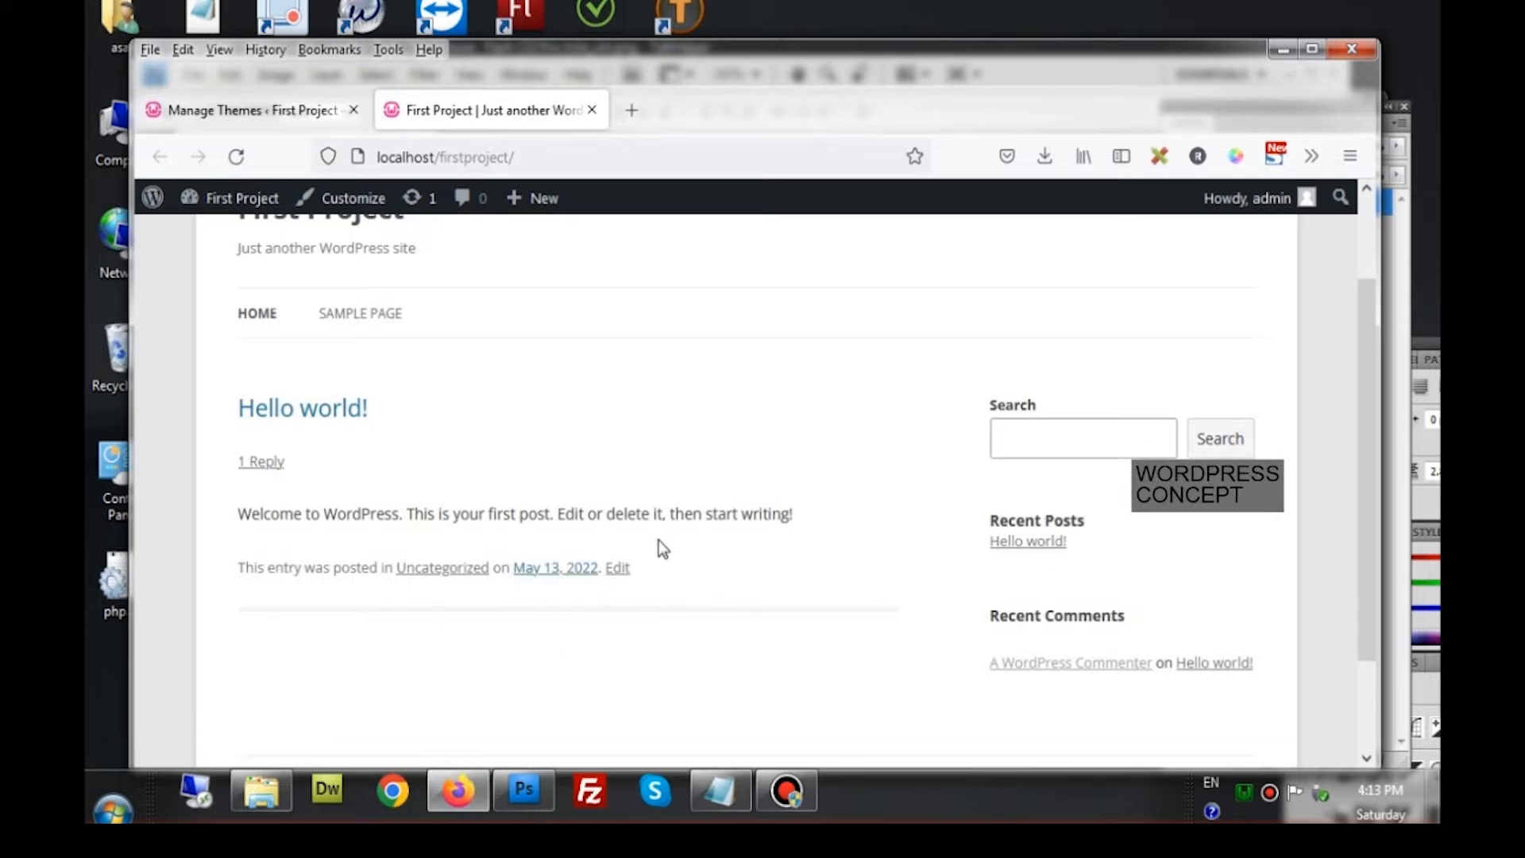
drag(989, 407, 1111, 636)
scroll(1085, 622, down, 3)
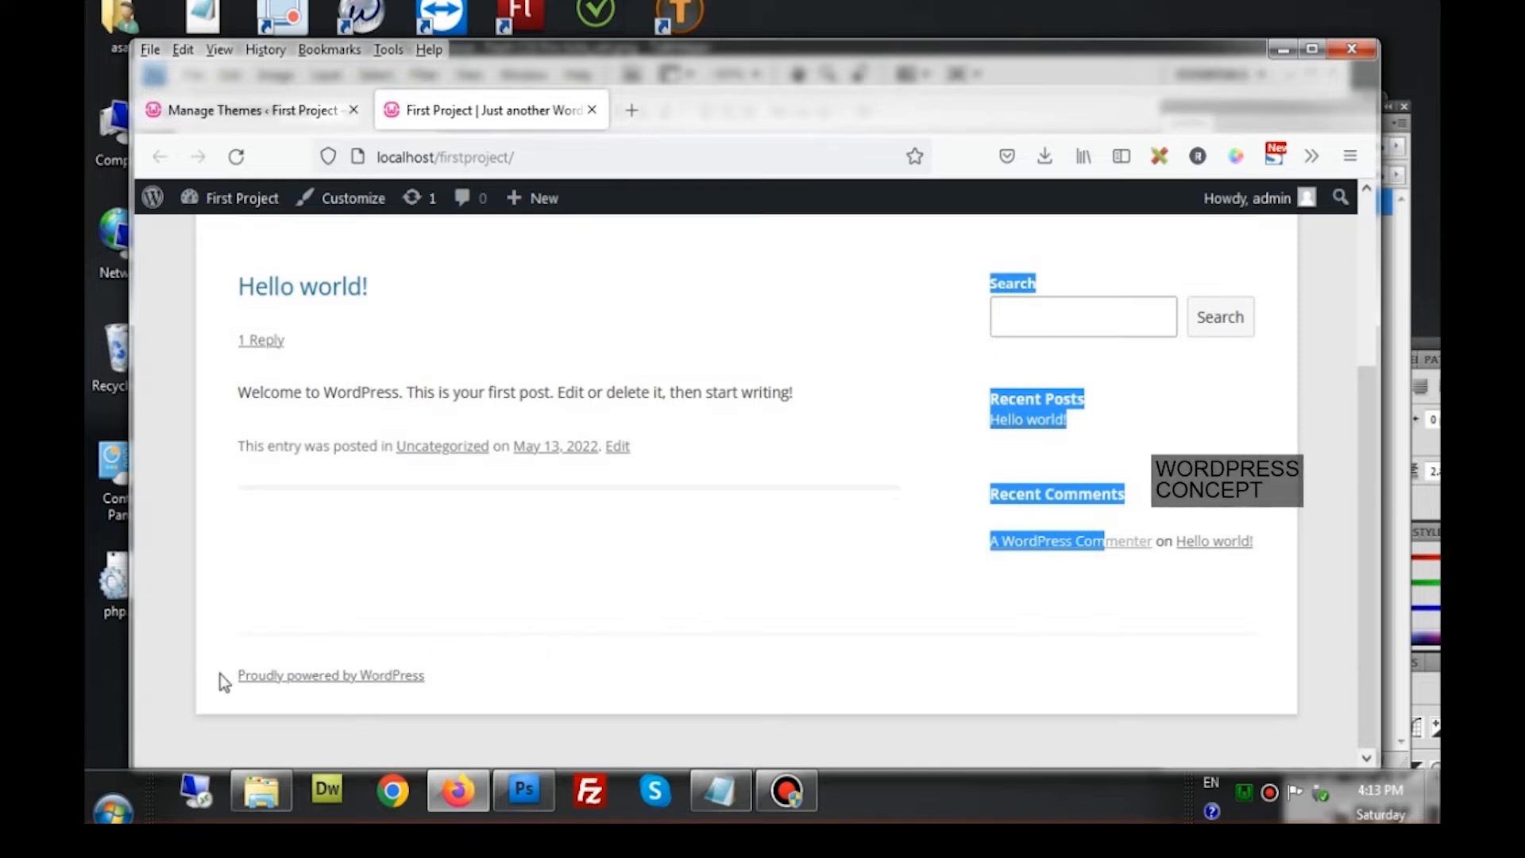
drag(221, 673, 421, 678)
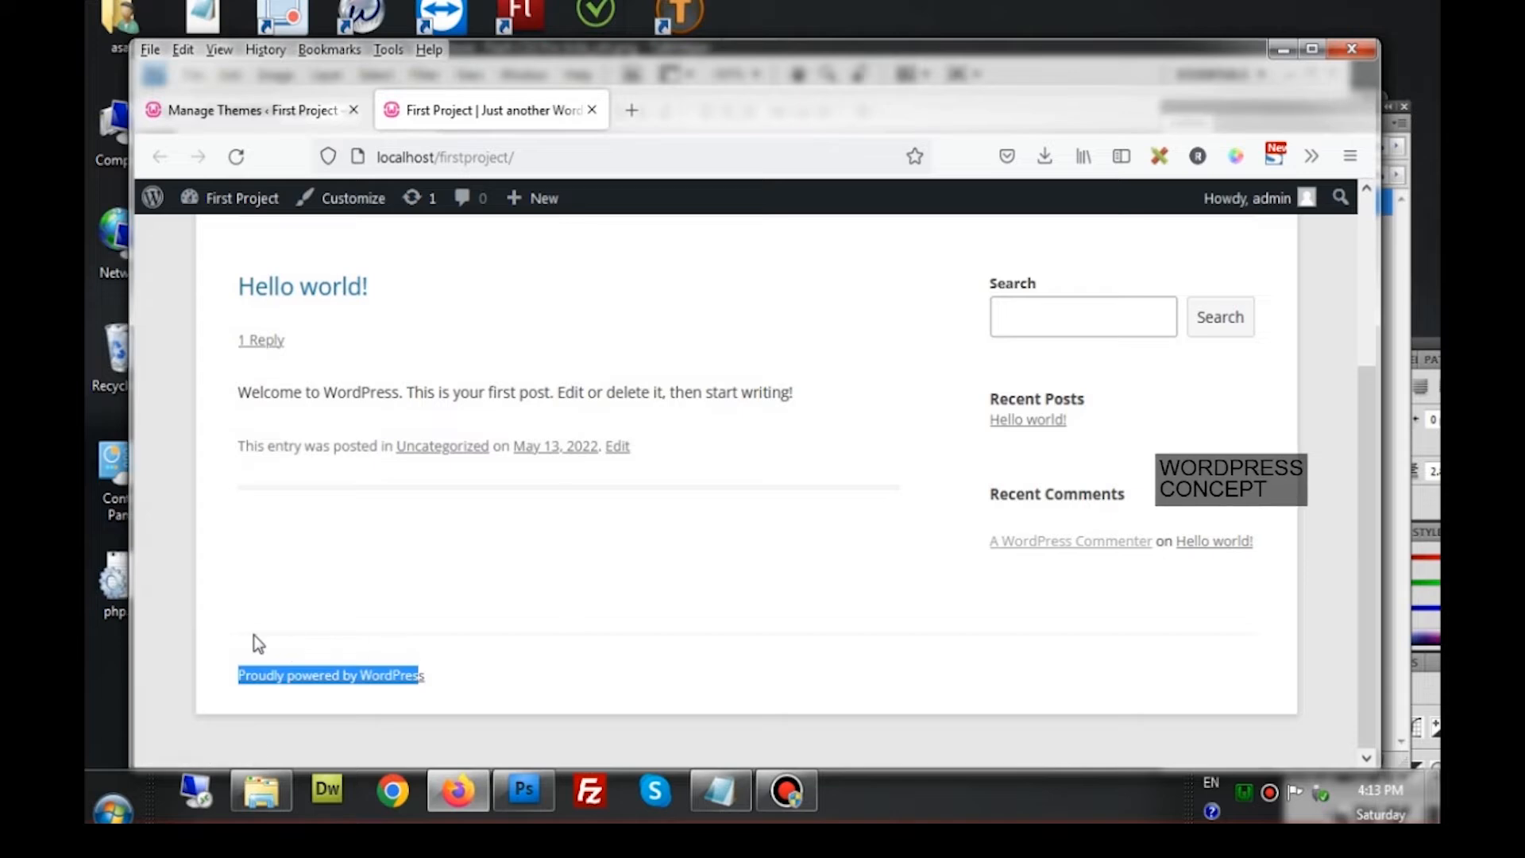
Measure the footer, site header and HOME / SAMPLE PAGE menu bar with Page Ruler
click(1160, 155)
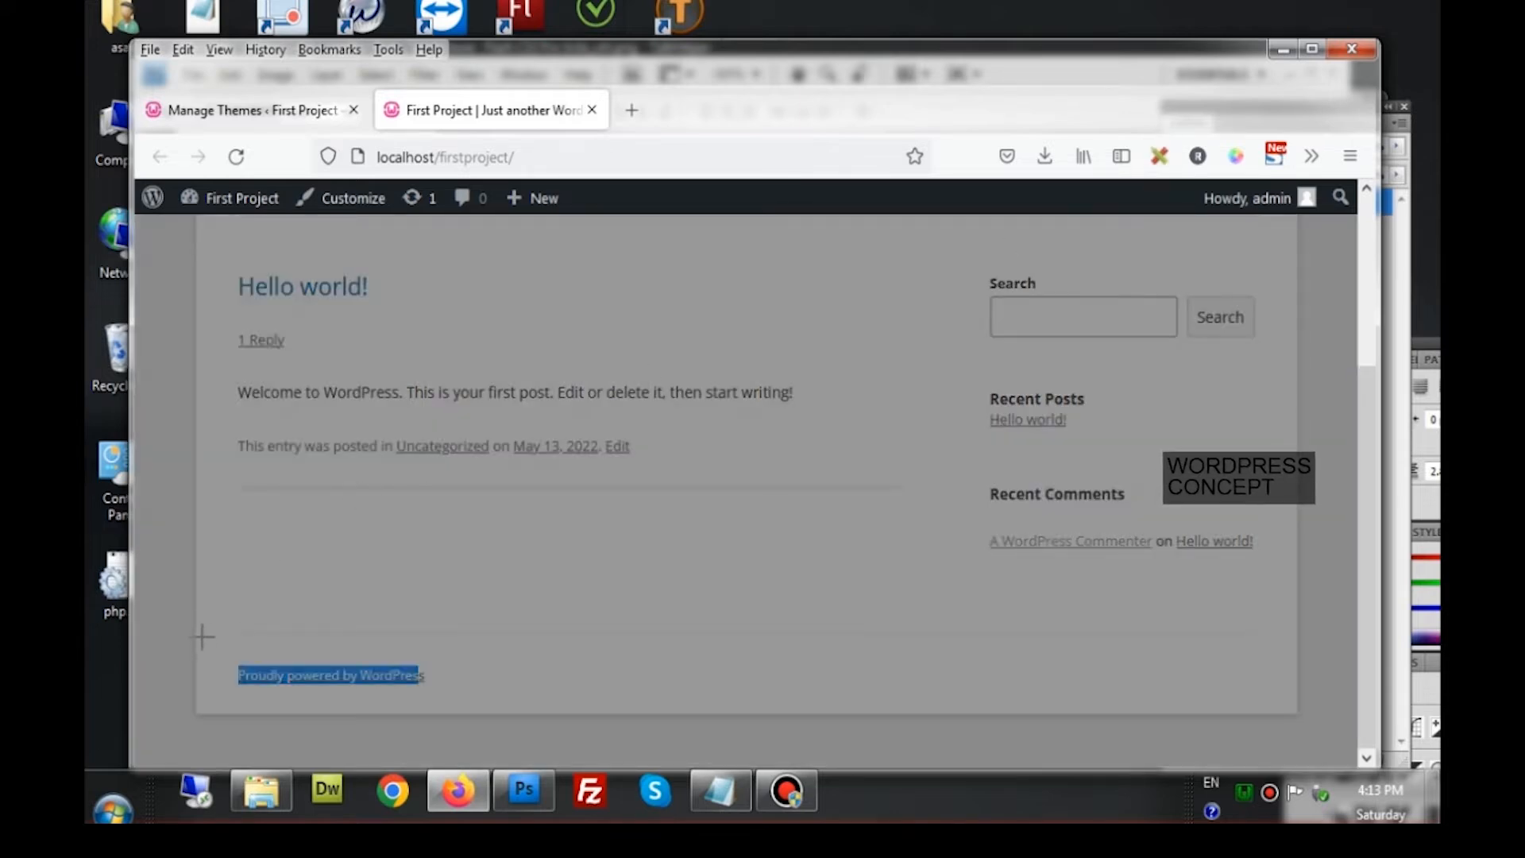
drag(206, 637, 1260, 706)
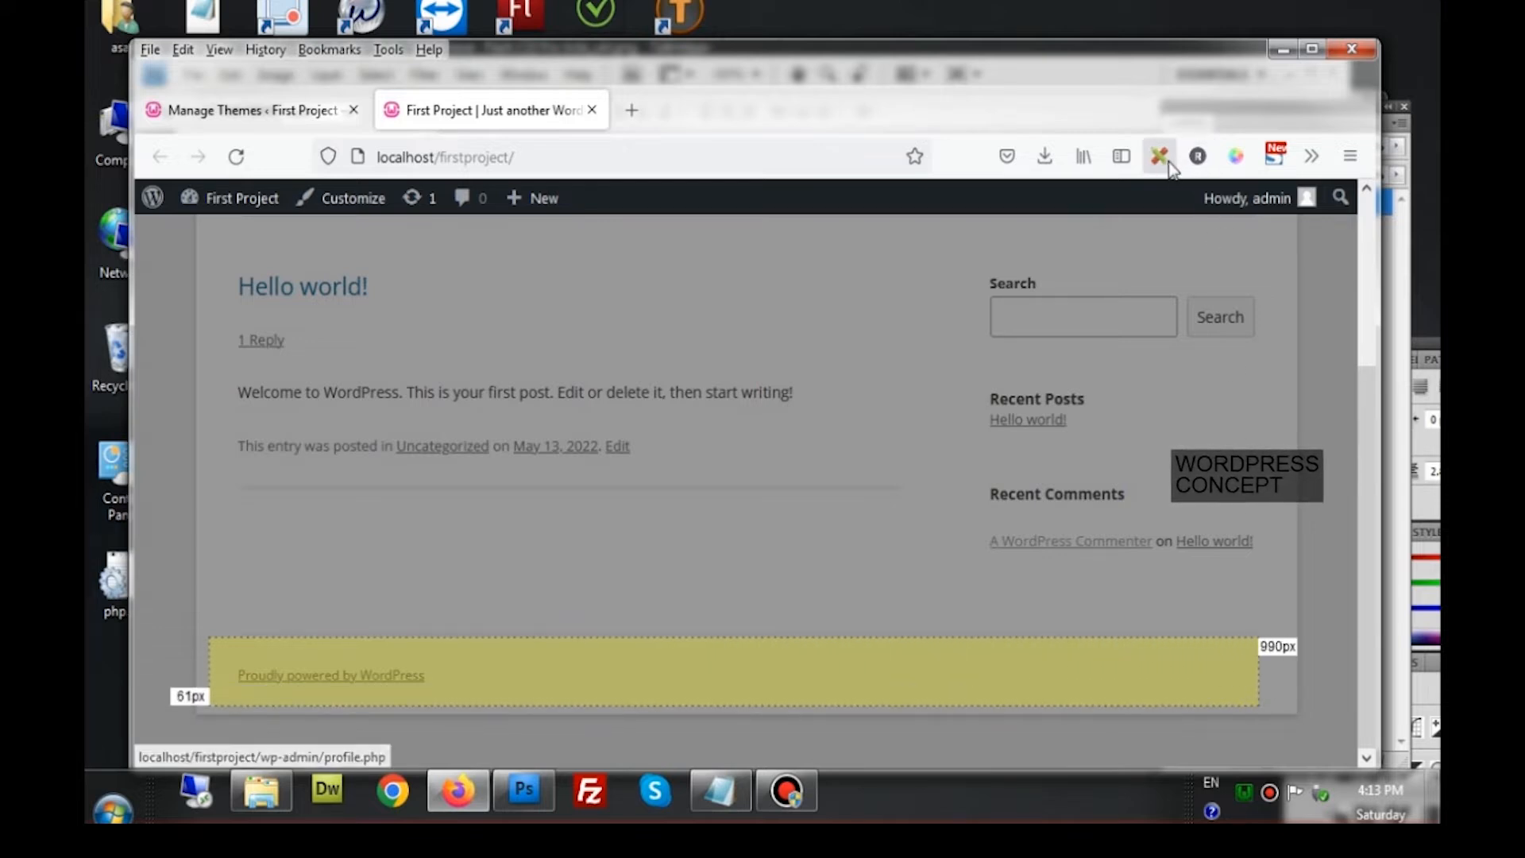
click(1160, 156)
scroll(672, 354, up, 3)
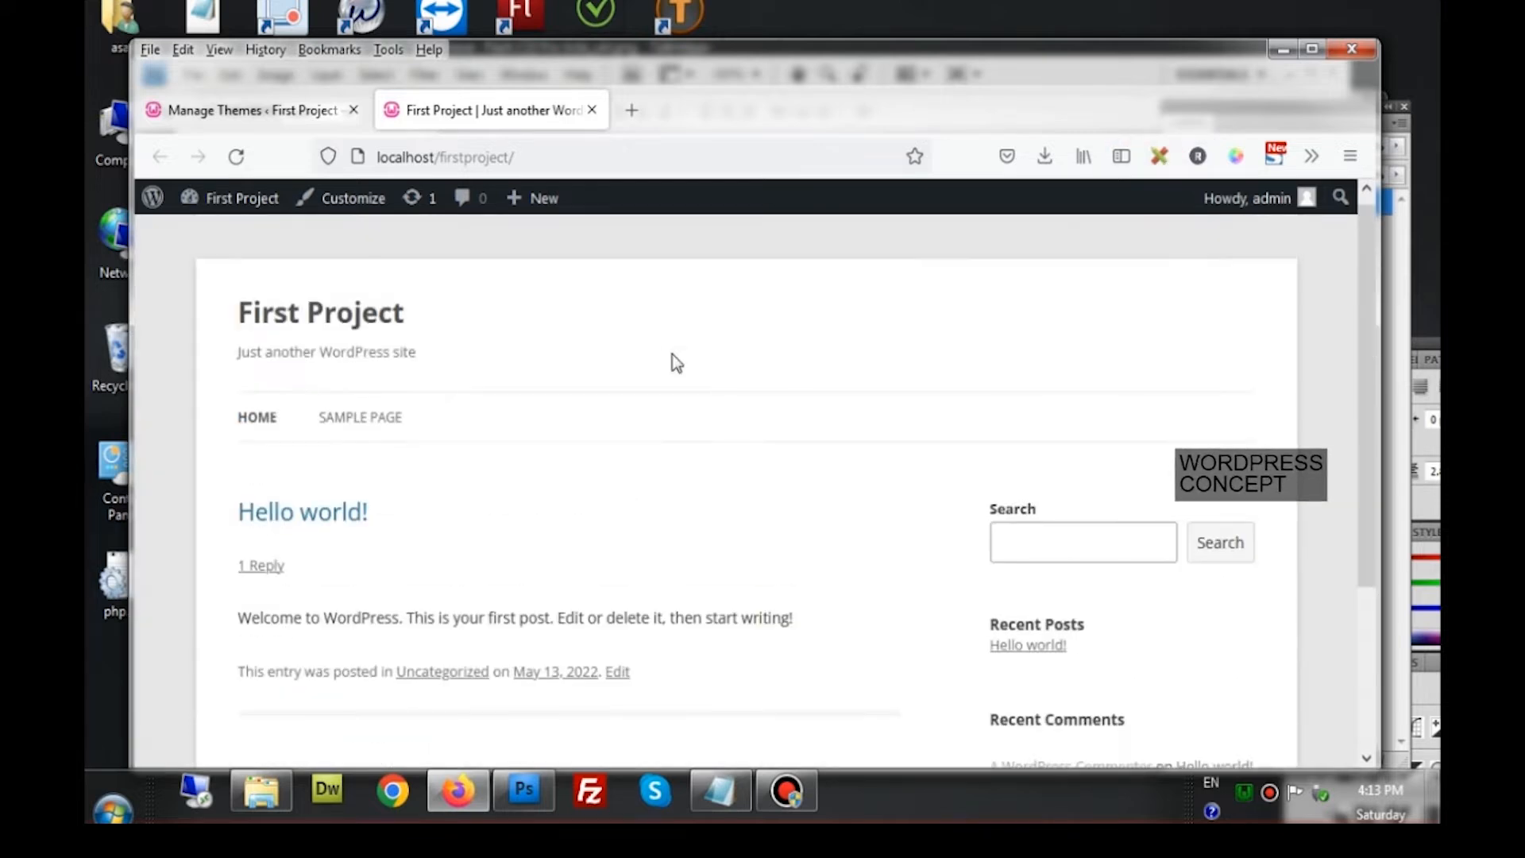
click(1160, 155)
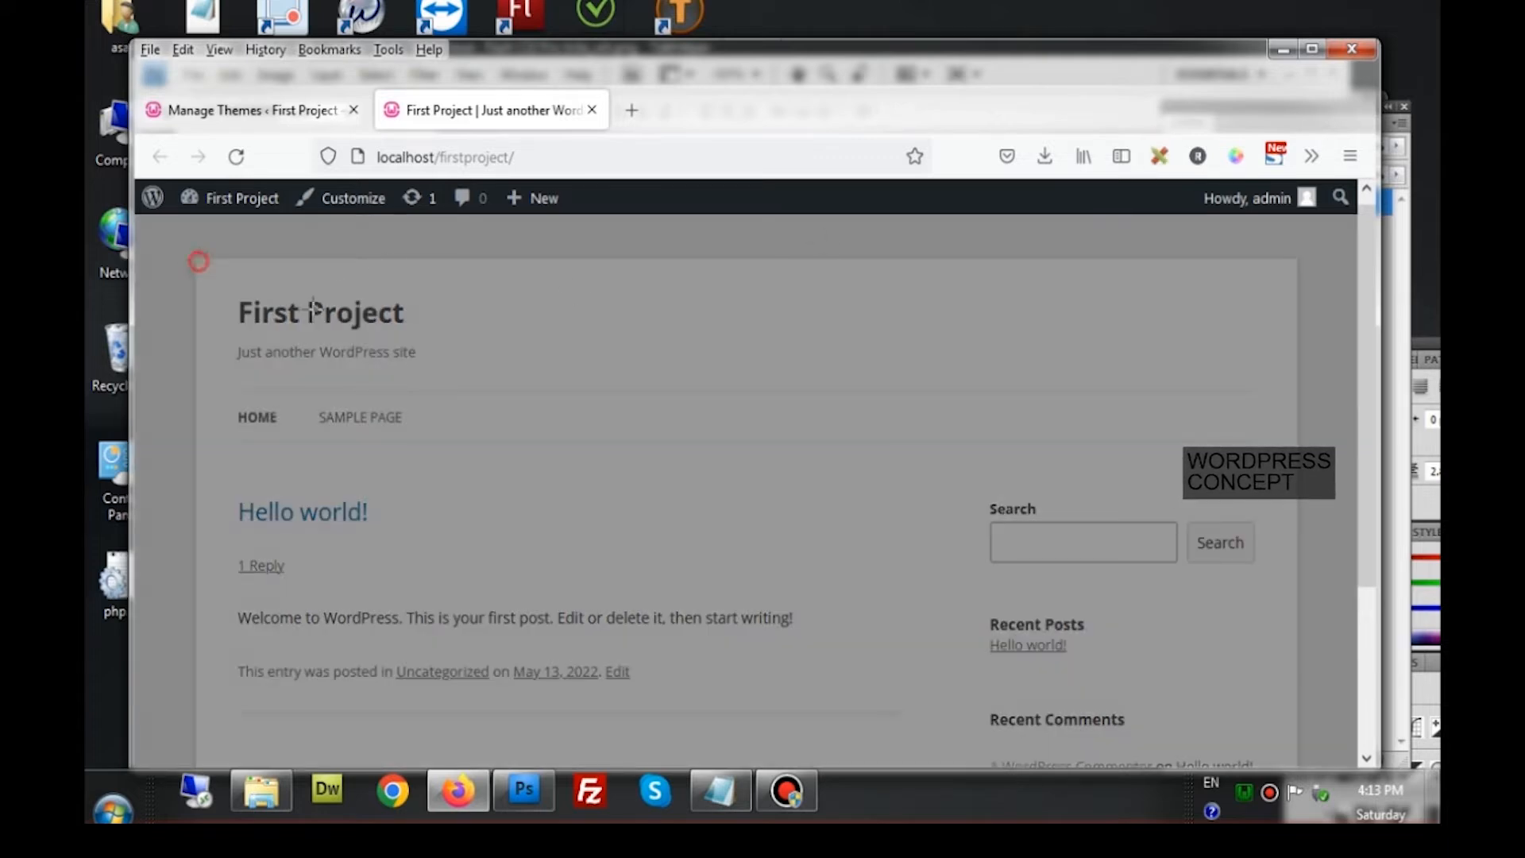
drag(199, 260, 1293, 388)
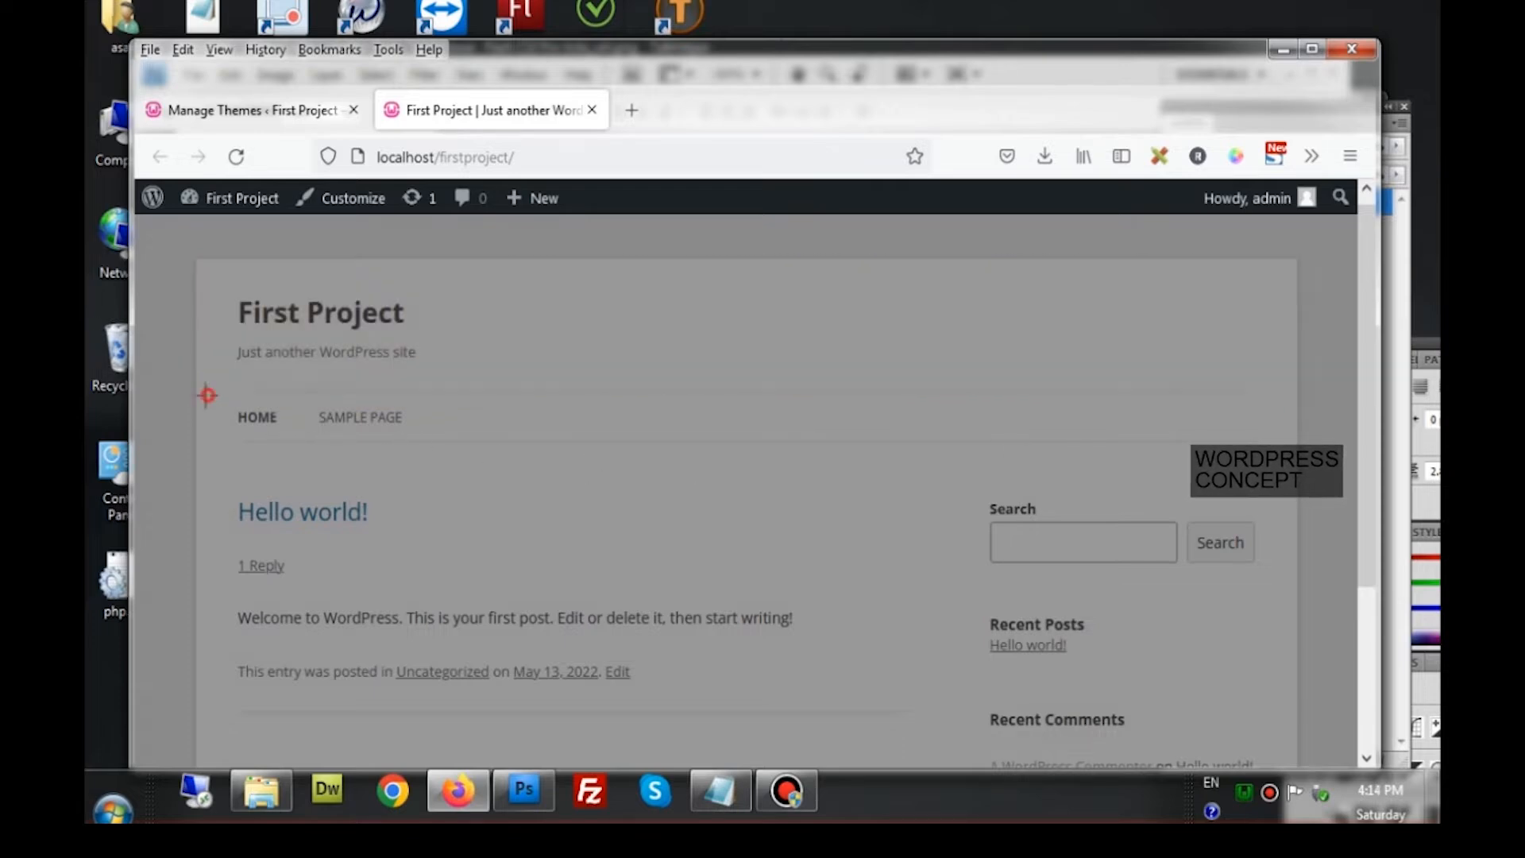
drag(209, 396, 1281, 454)
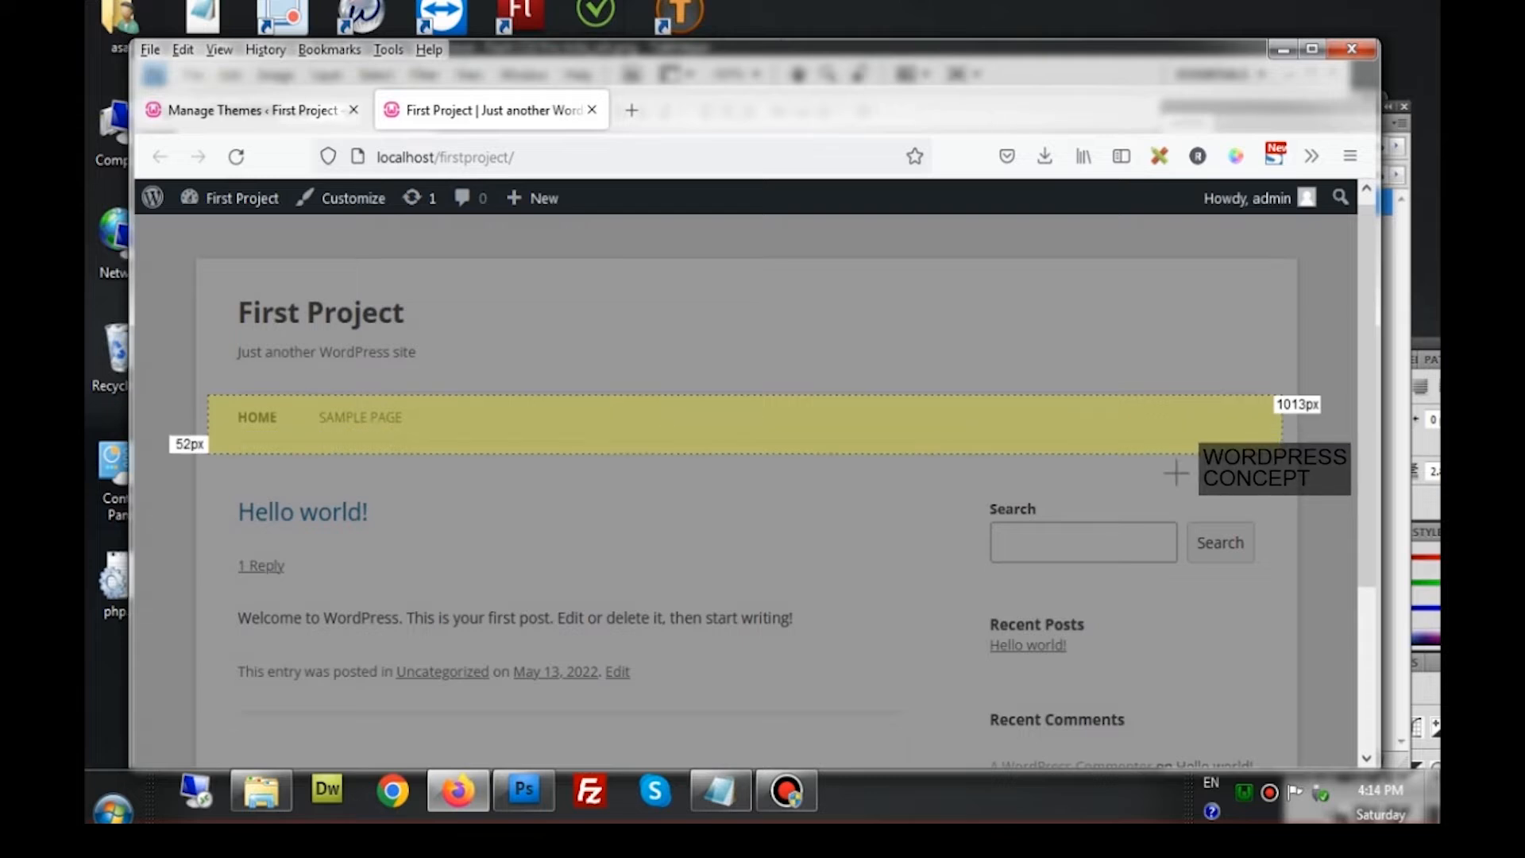
Measure the Hello world post area, sidebar column and footer strip, then turn off Page Ruler
scroll(1075, 486, down, 3)
click(877, 444)
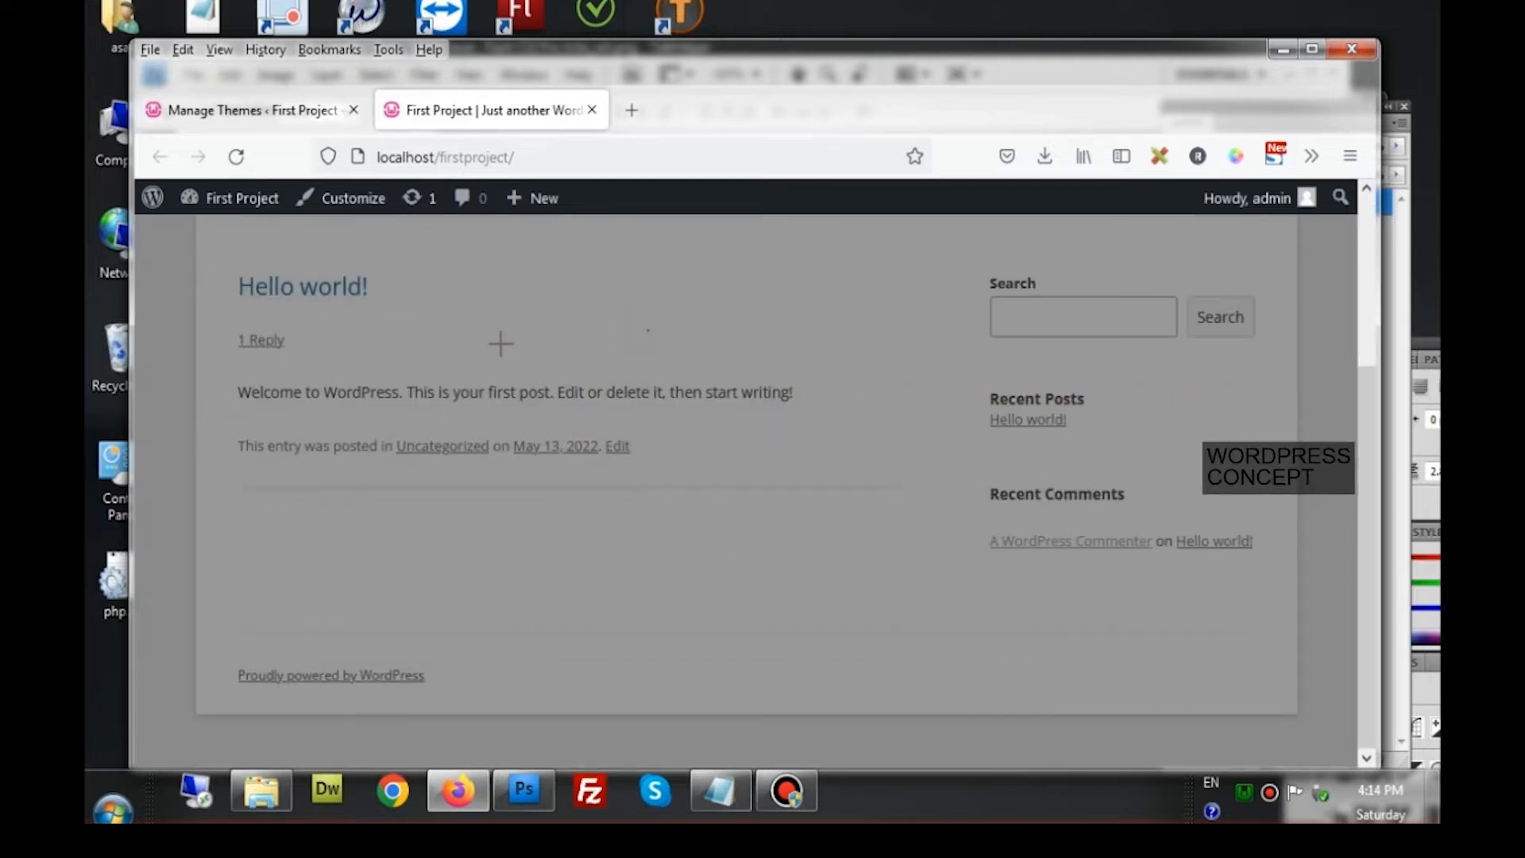
scroll(501, 340, up, 3)
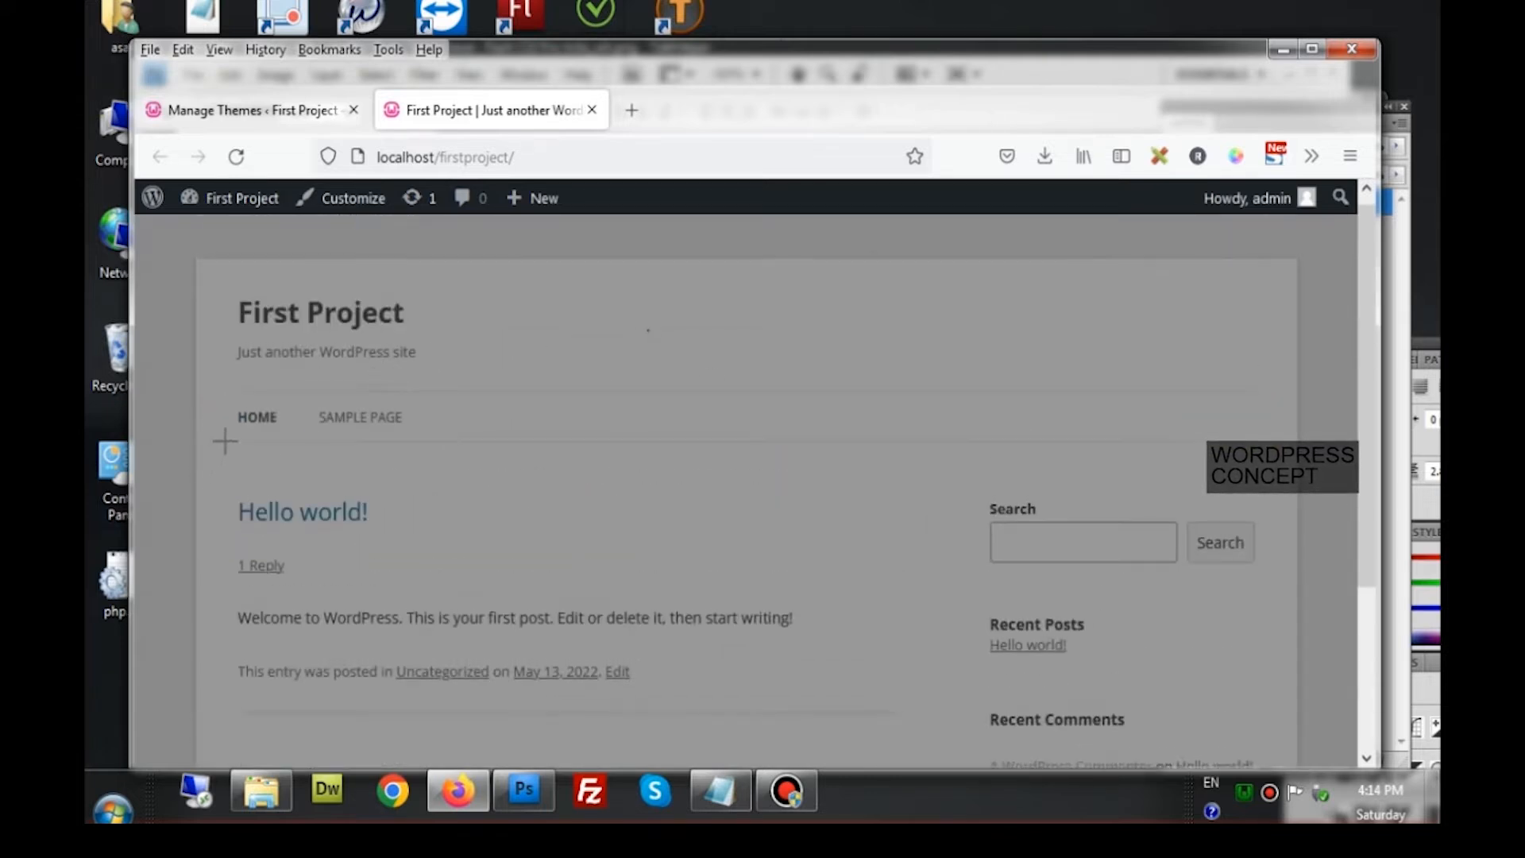
drag(224, 442, 961, 716)
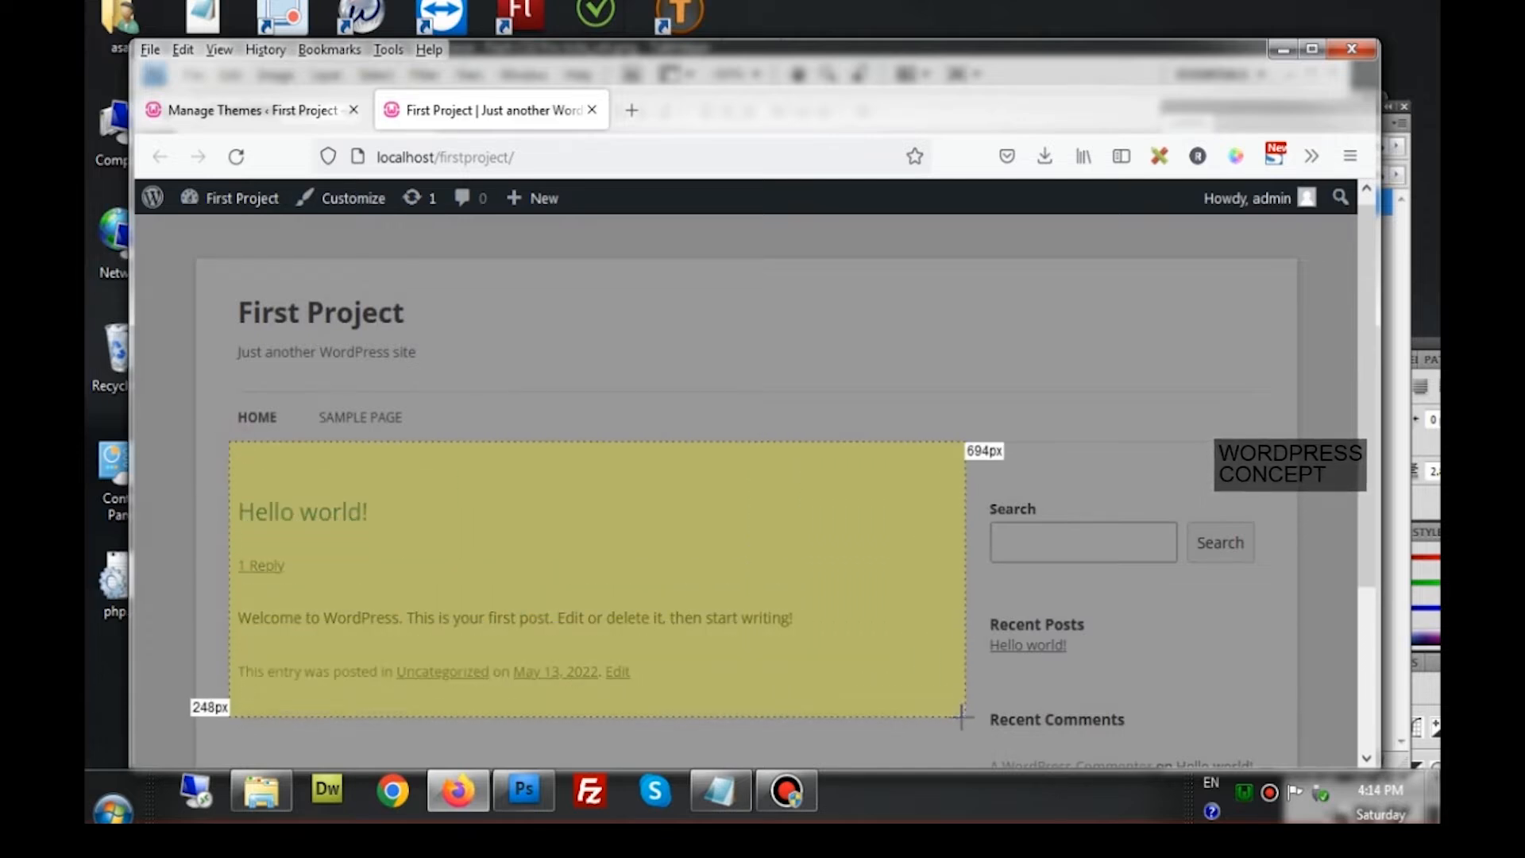
scroll(946, 702, down, 3)
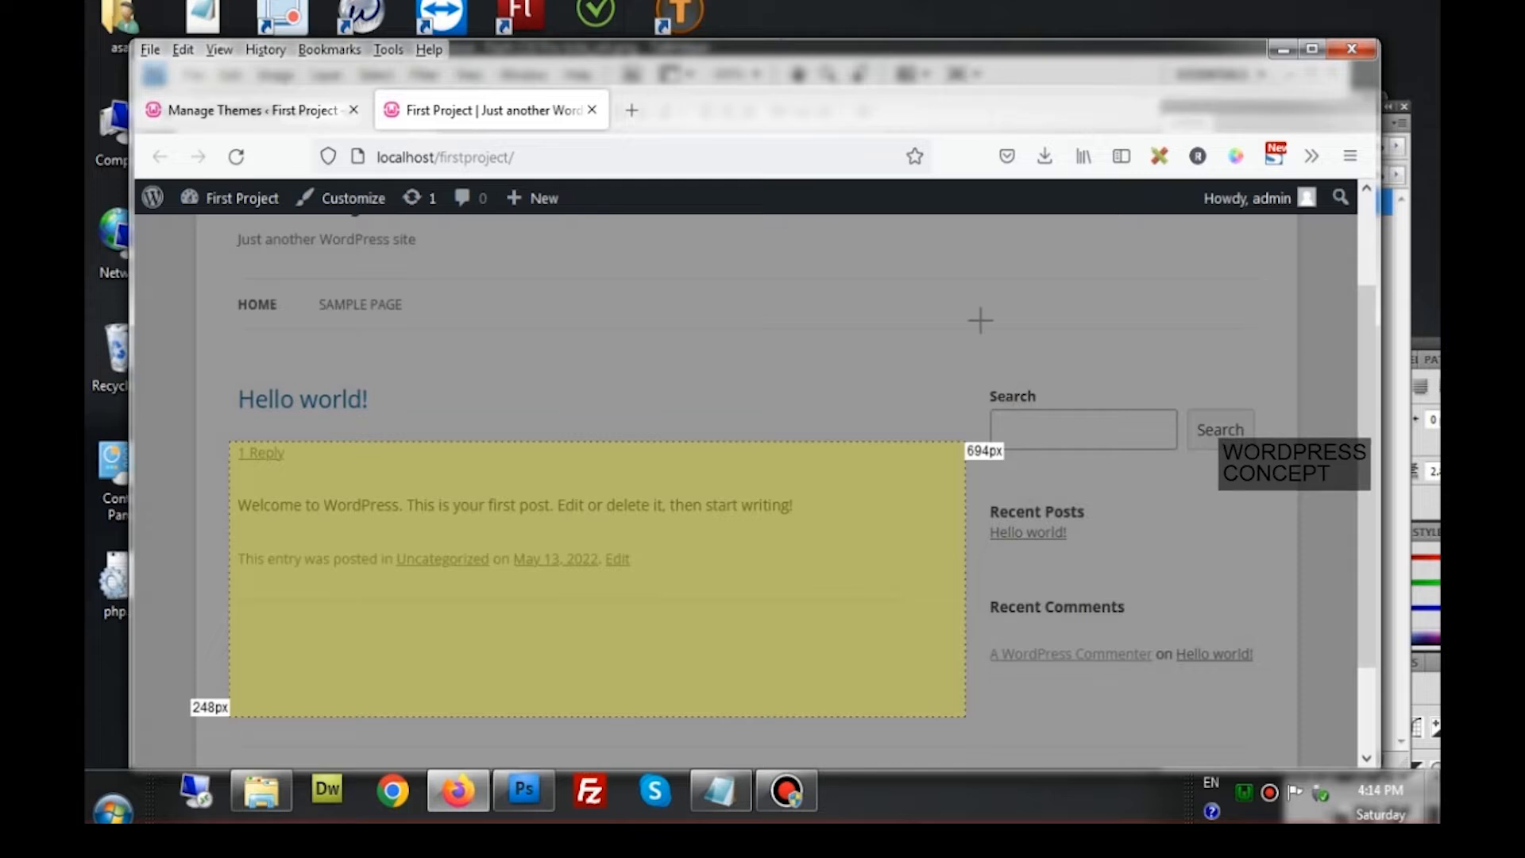
drag(982, 322, 1291, 723)
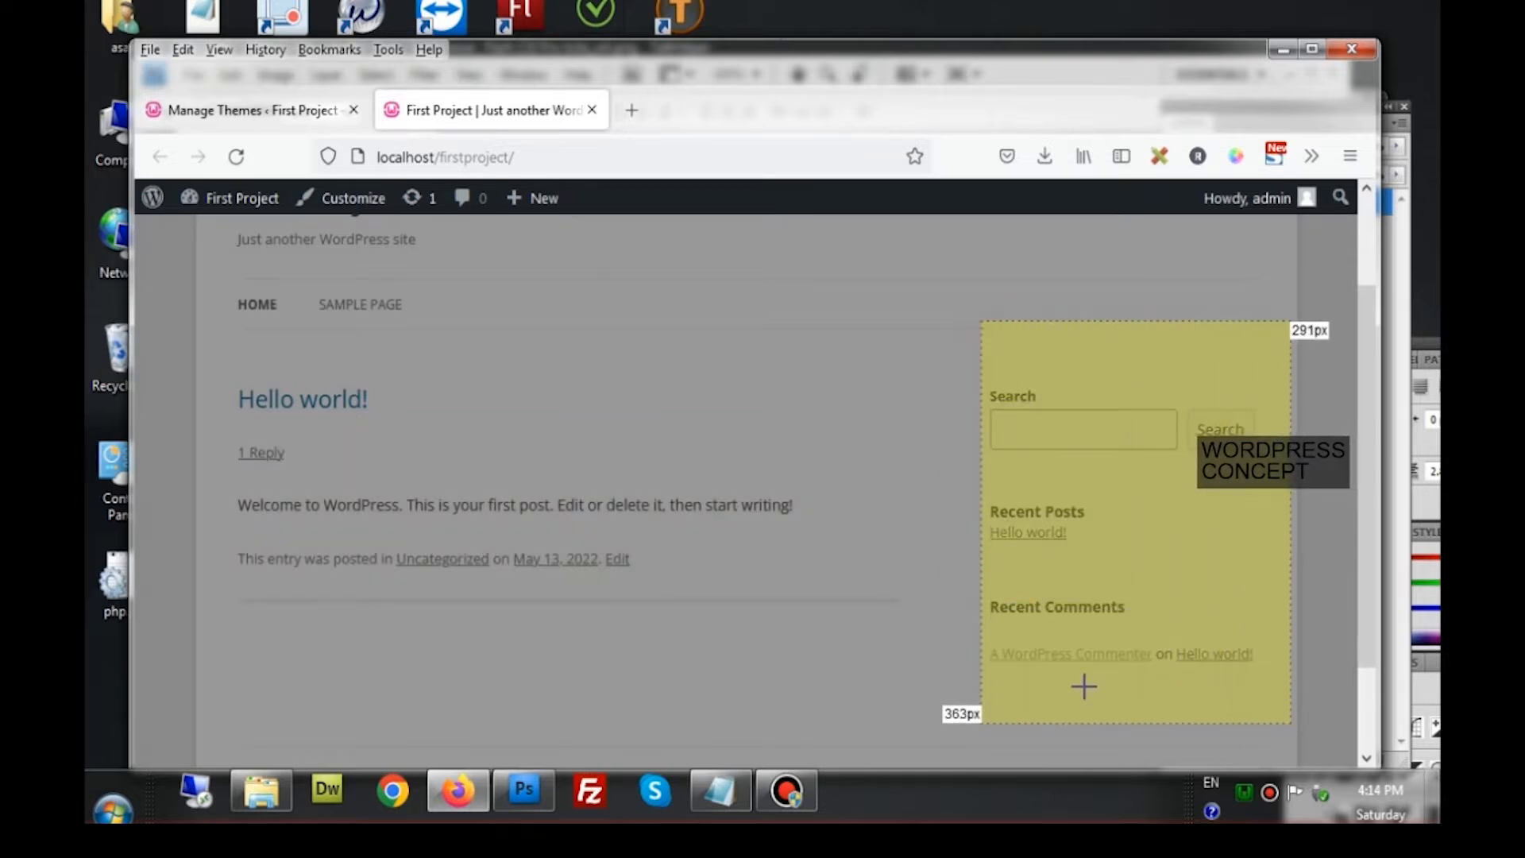
scroll(1085, 687, down, 3)
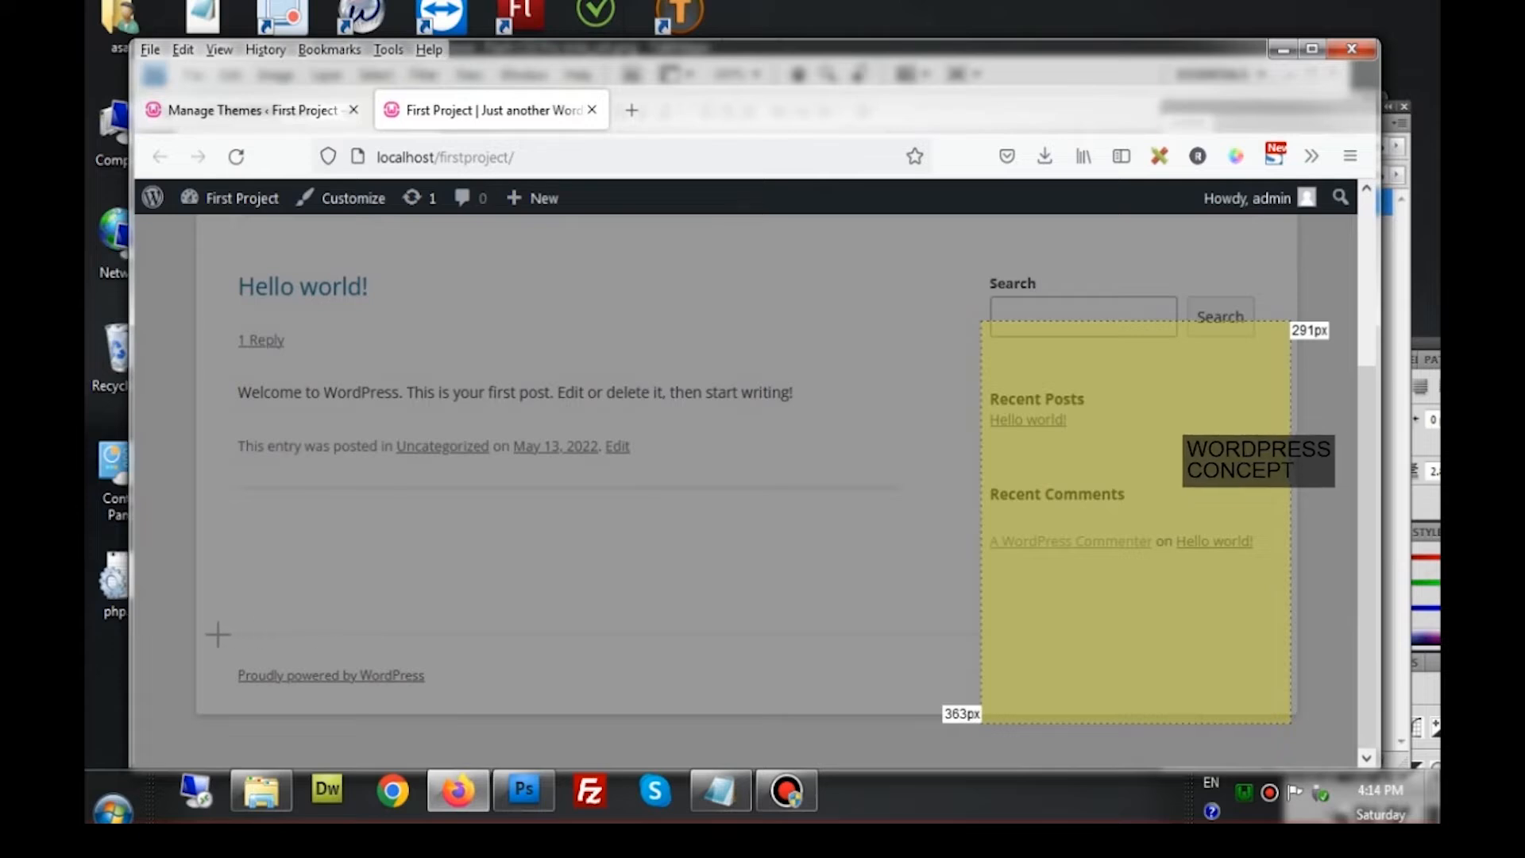
drag(208, 636, 1292, 718)
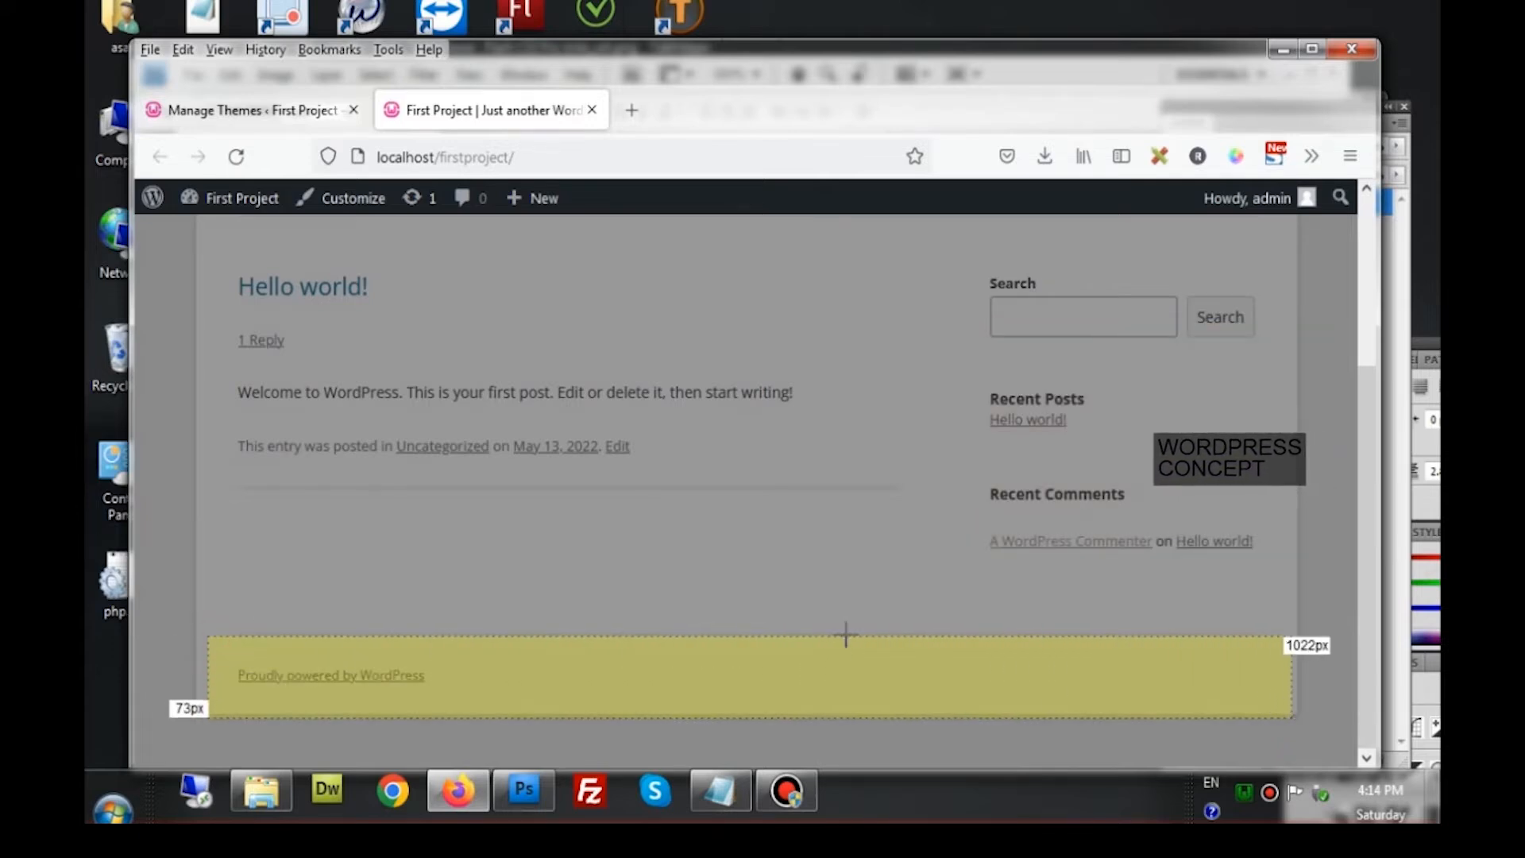
scroll(847, 634, up, 6)
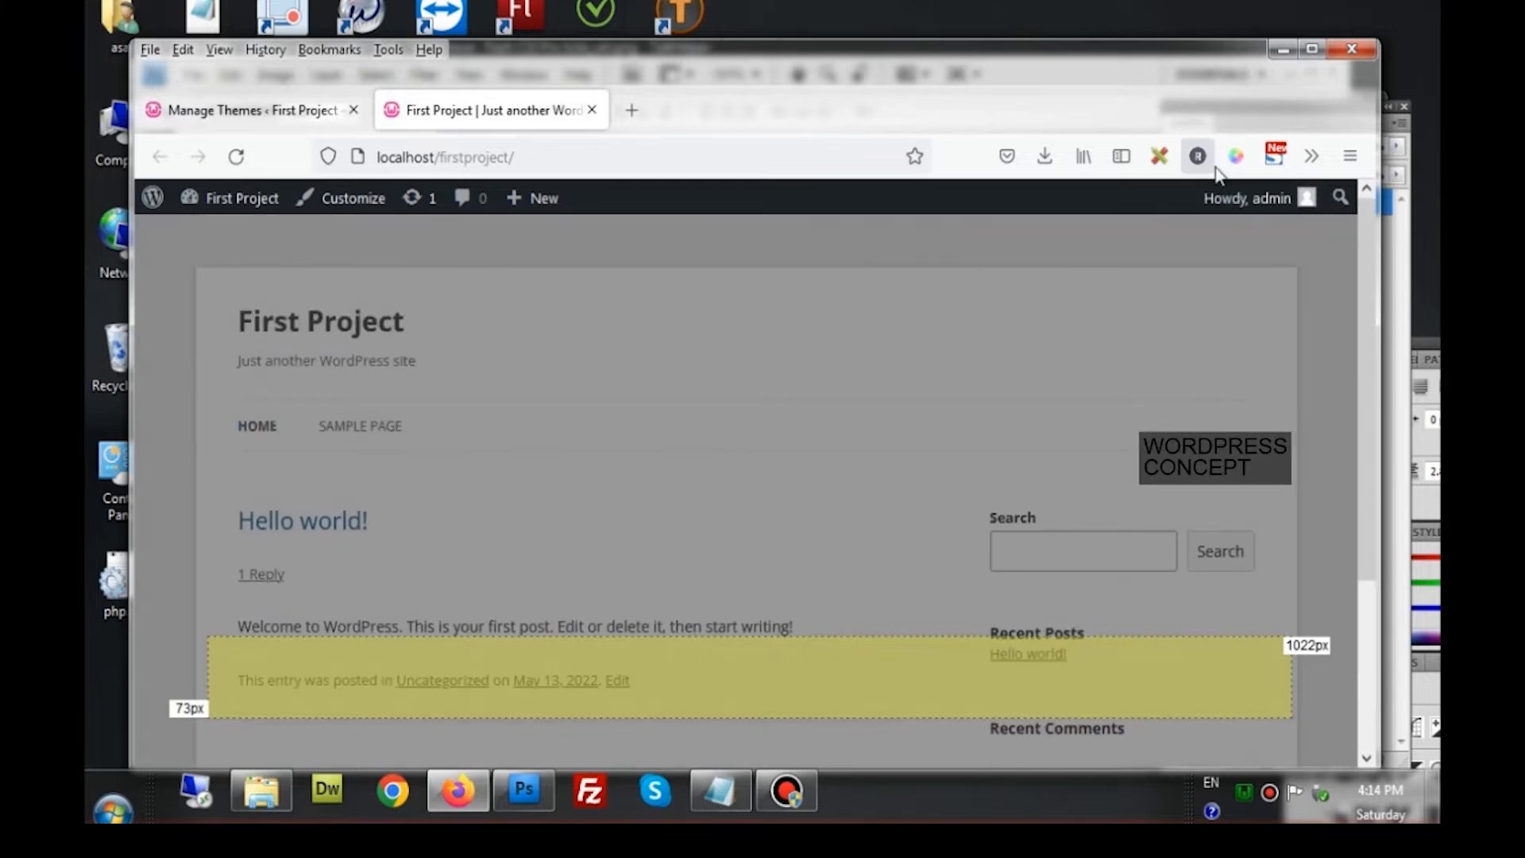
click(1160, 155)
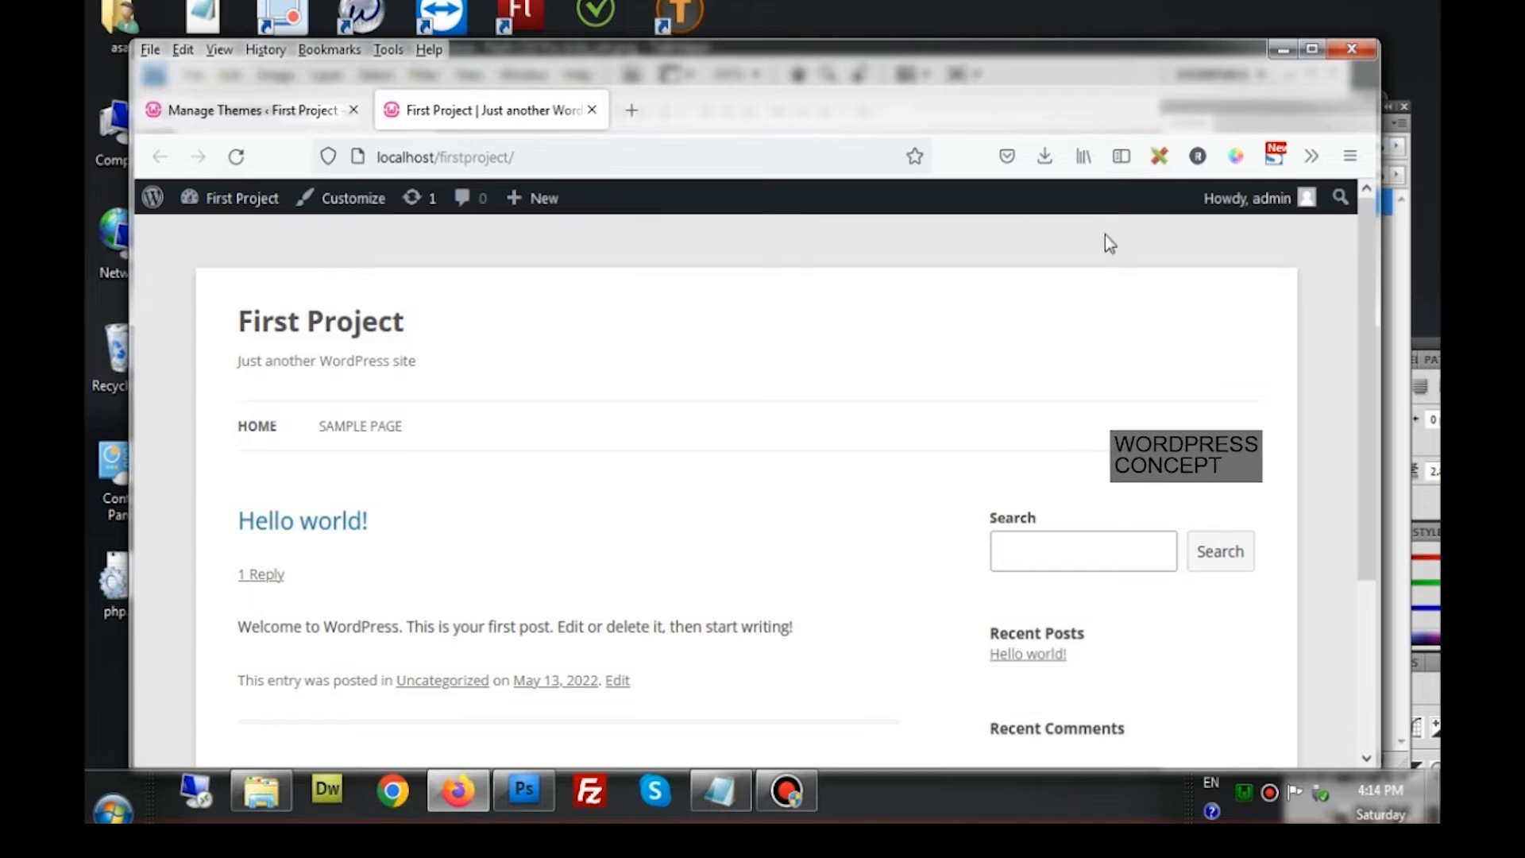
scroll(1333, 478, down, 3)
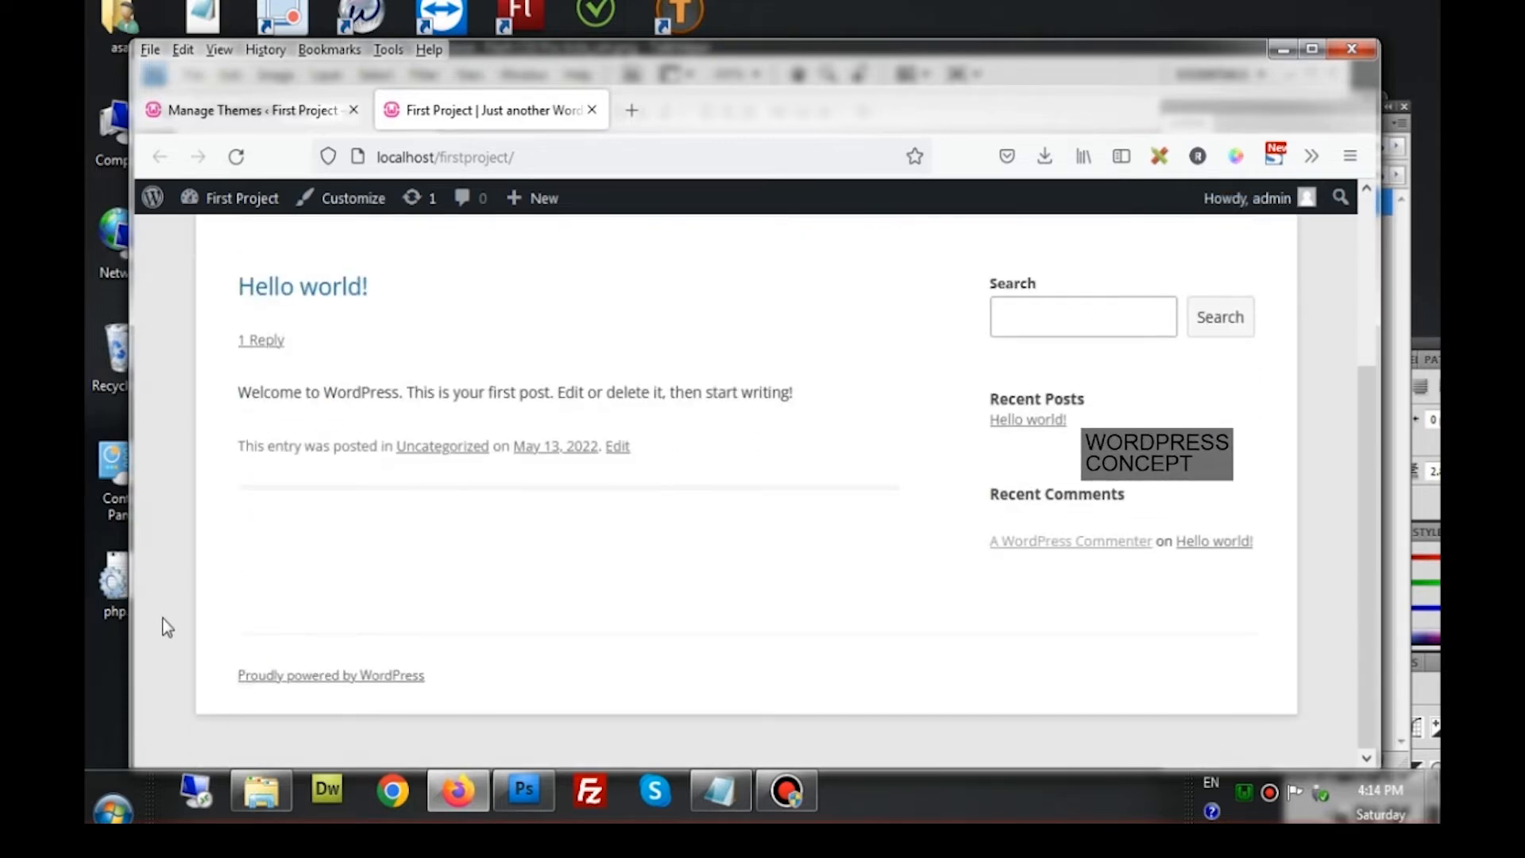
scroll(167, 628, up, 3)
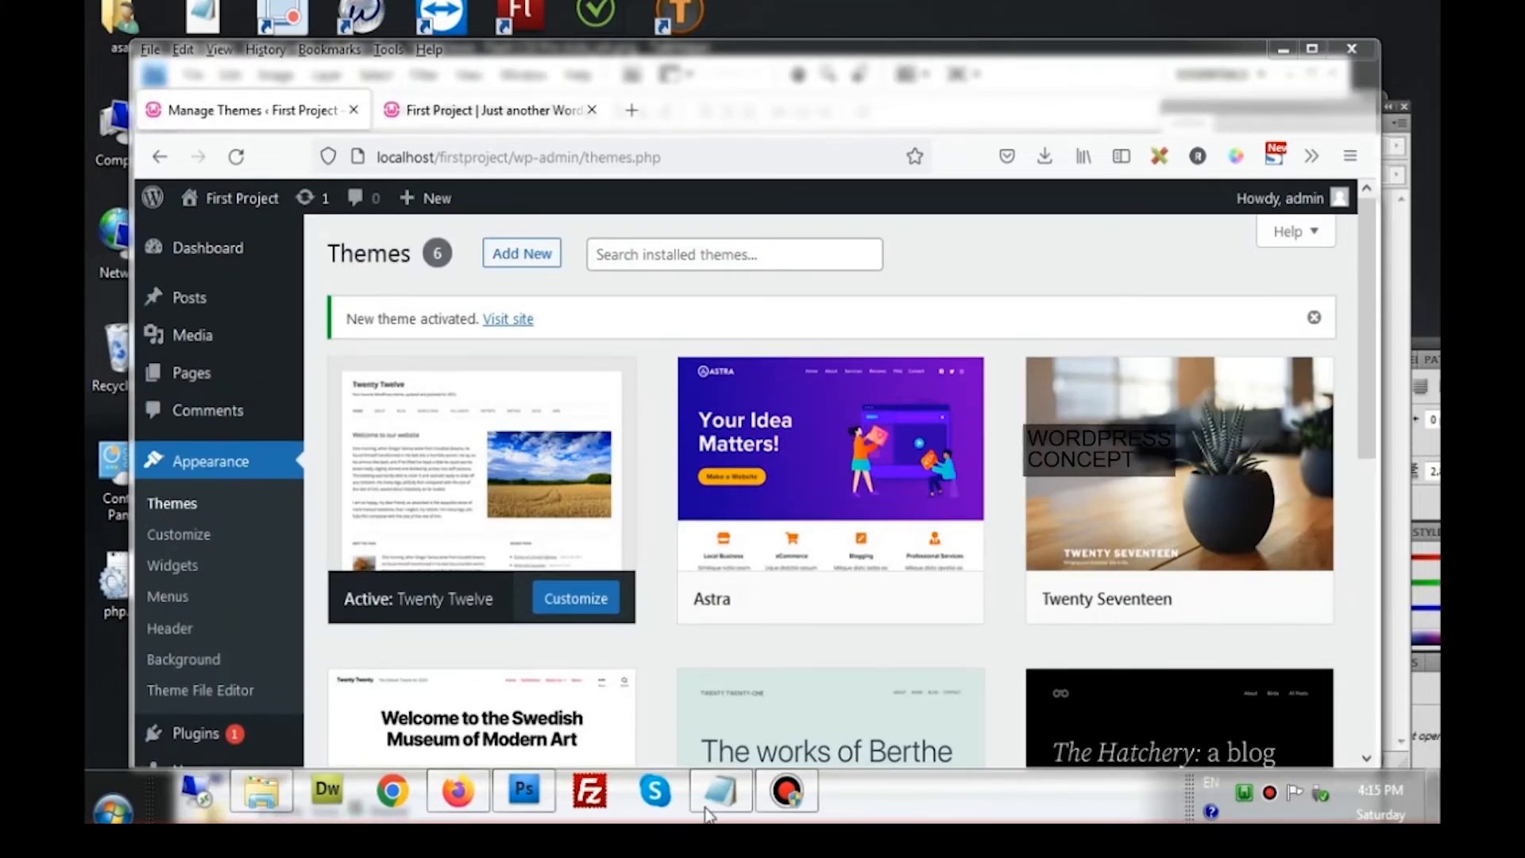
Switch to the 'First Project | Just another WordPress site' tab
click(476, 109)
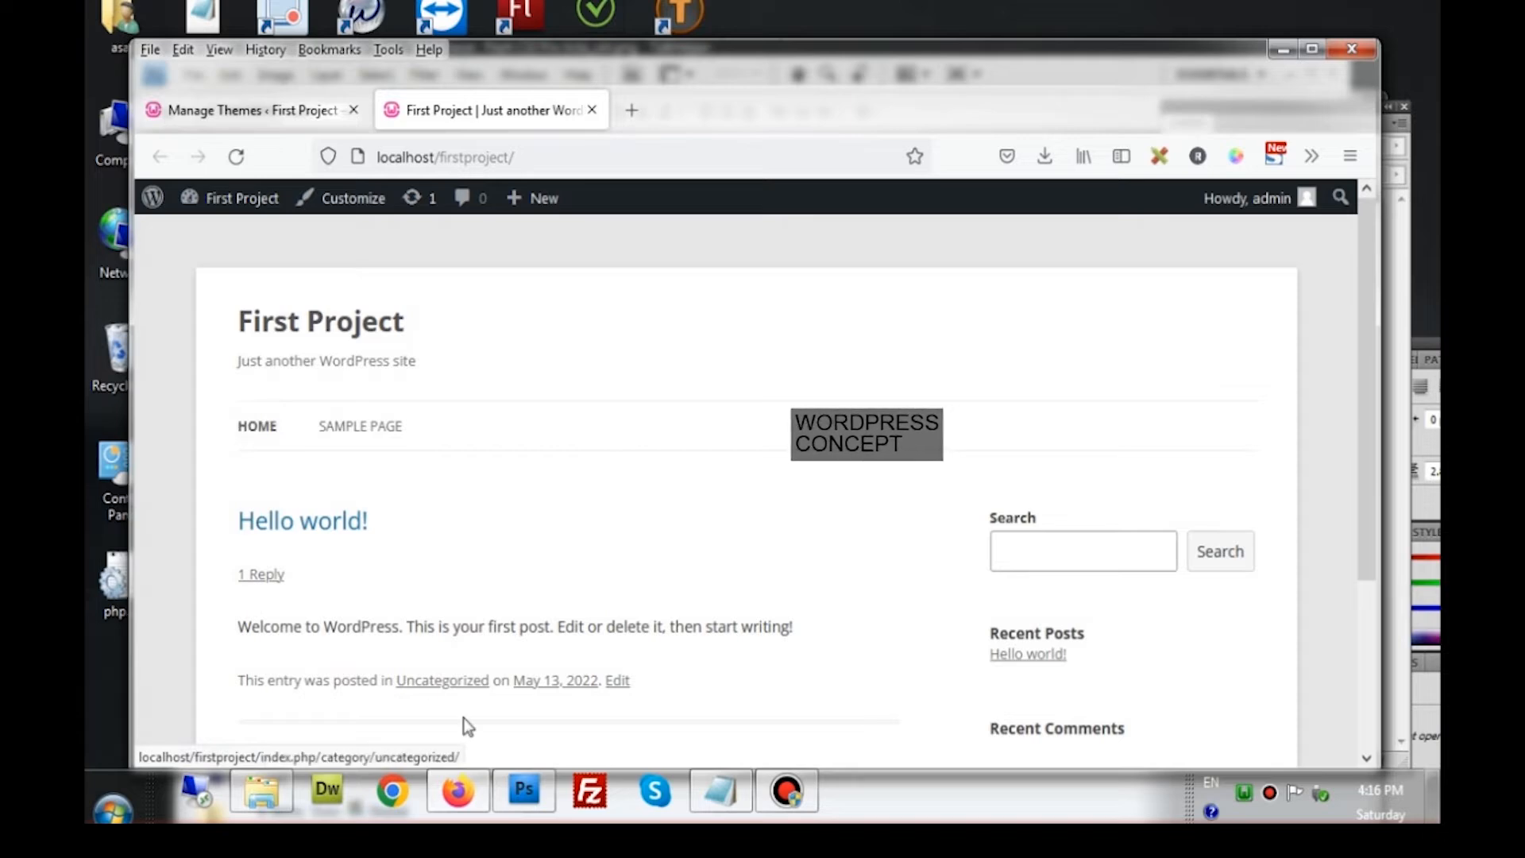
Create a new 250 × 80 pixel document at 300 pixels/inch, RGB, white background
click(534, 814)
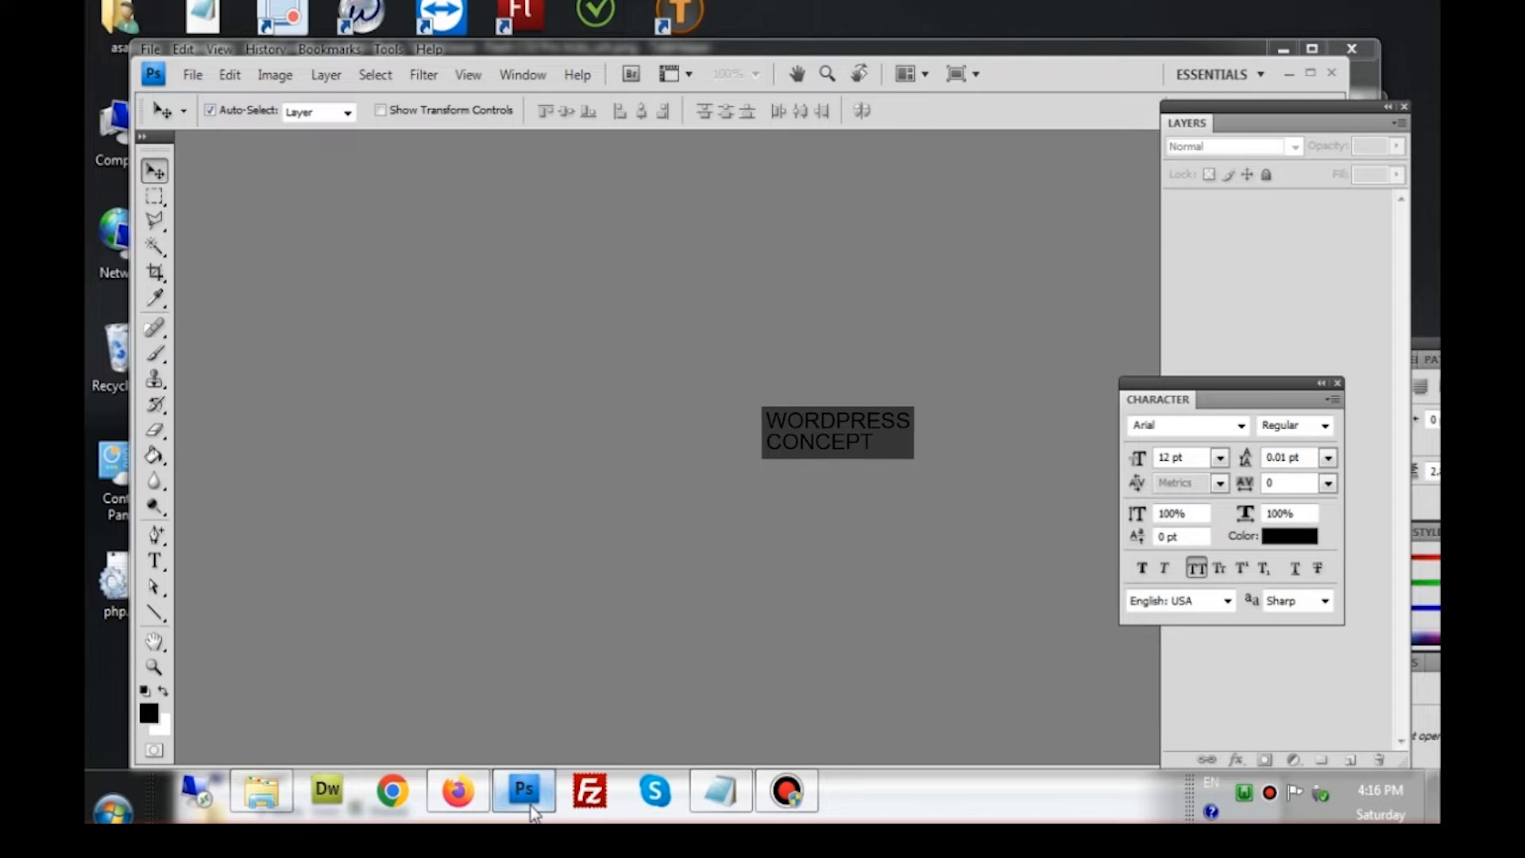
click(195, 75)
click(212, 101)
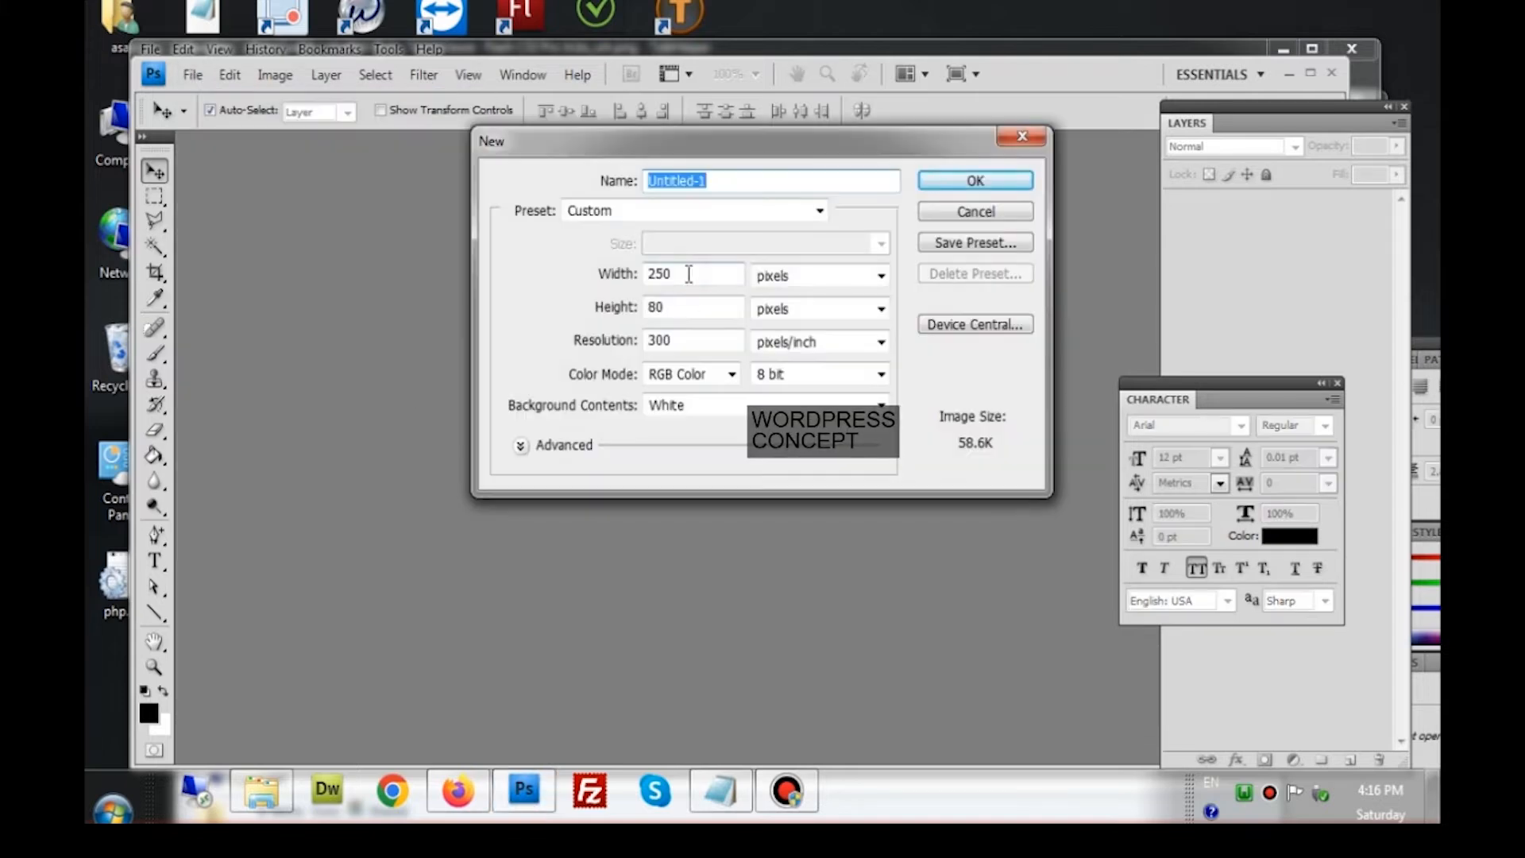
click(684, 307)
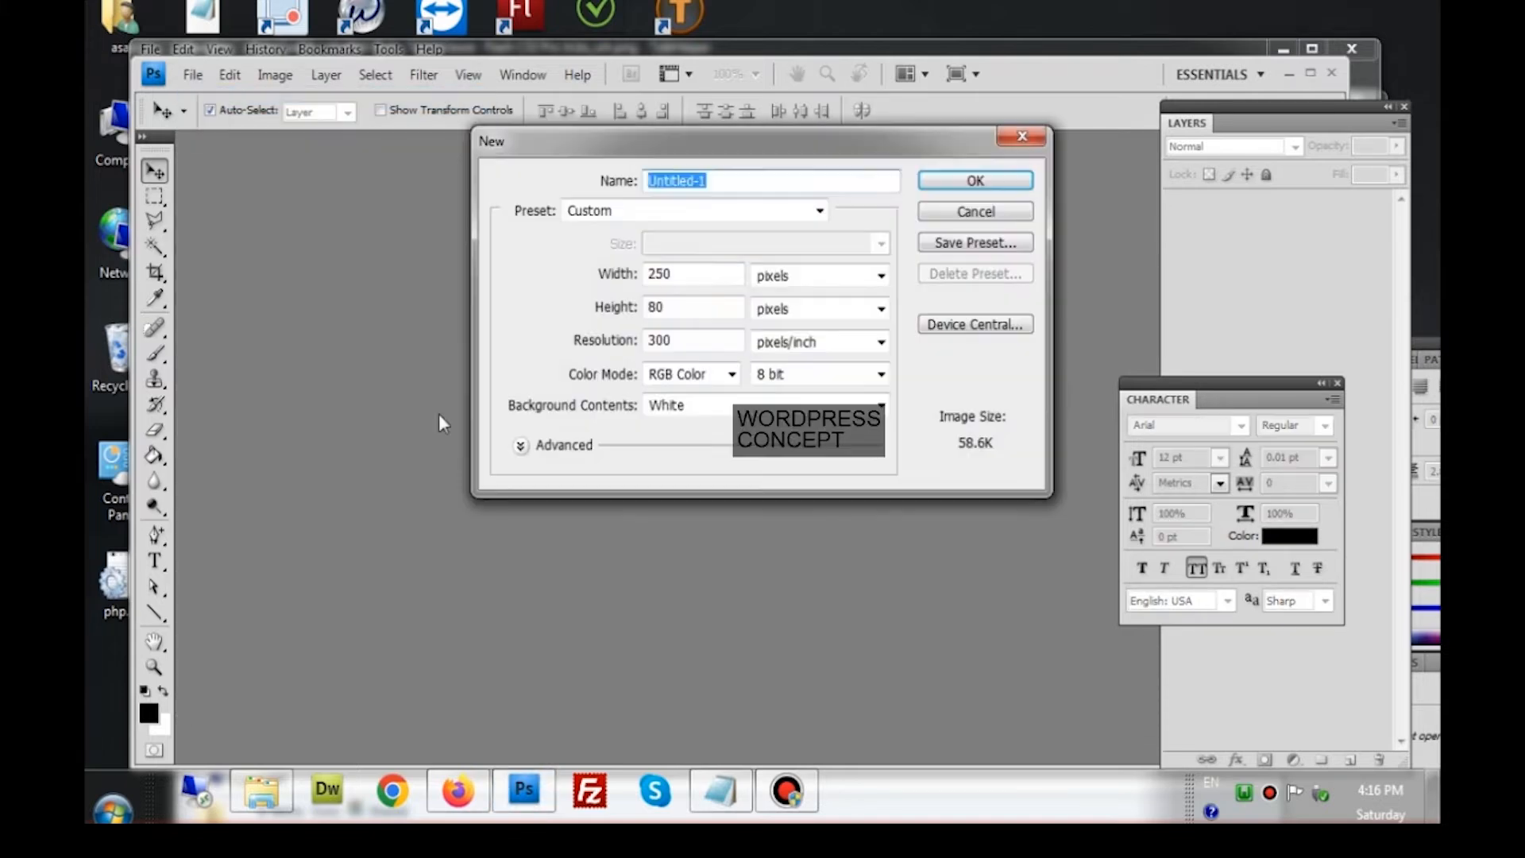
click(676, 269)
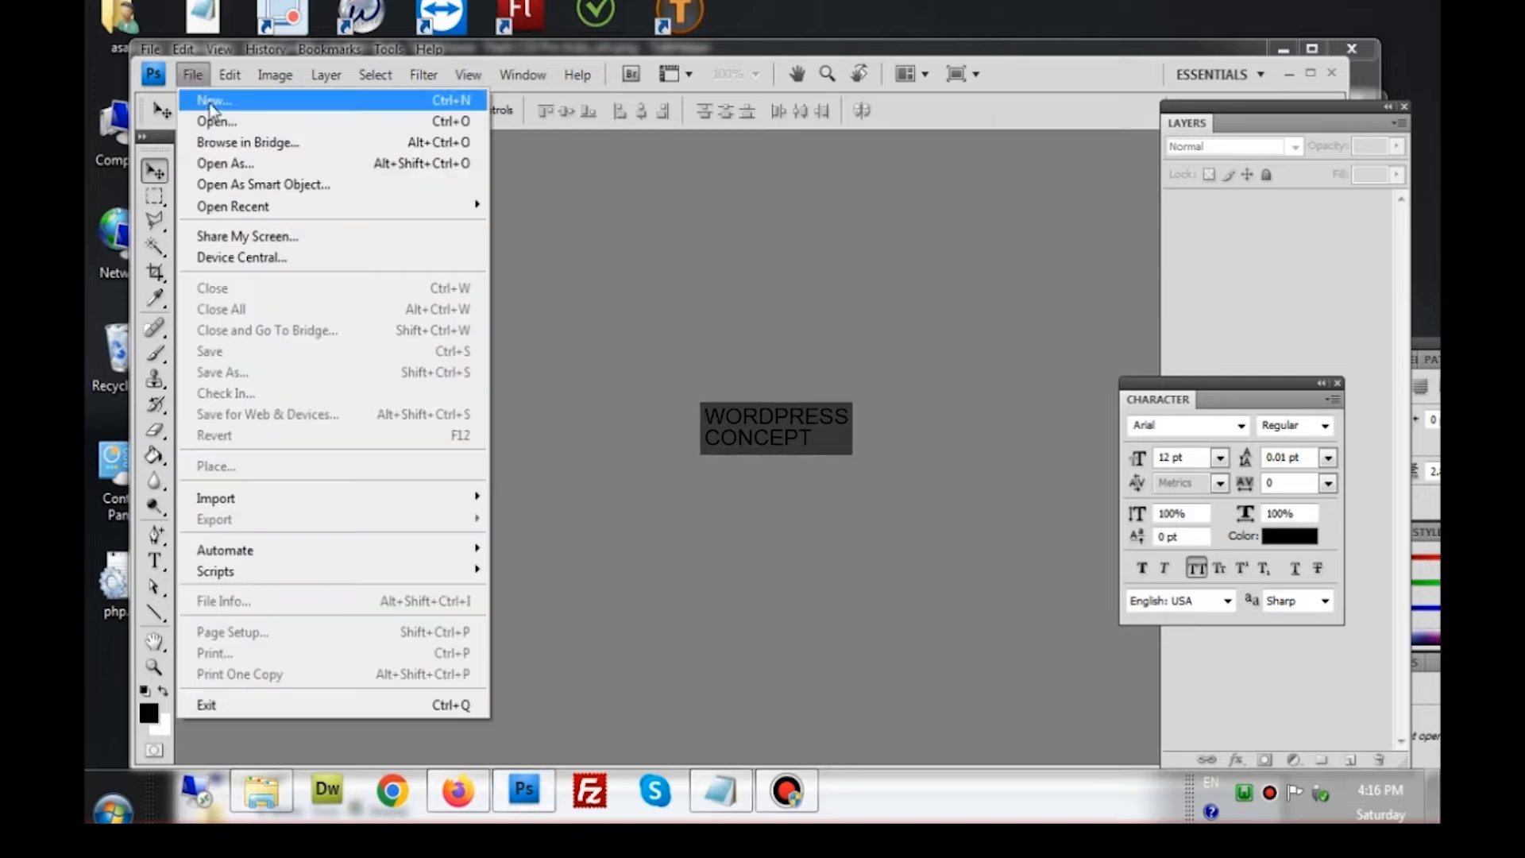
click(211, 101)
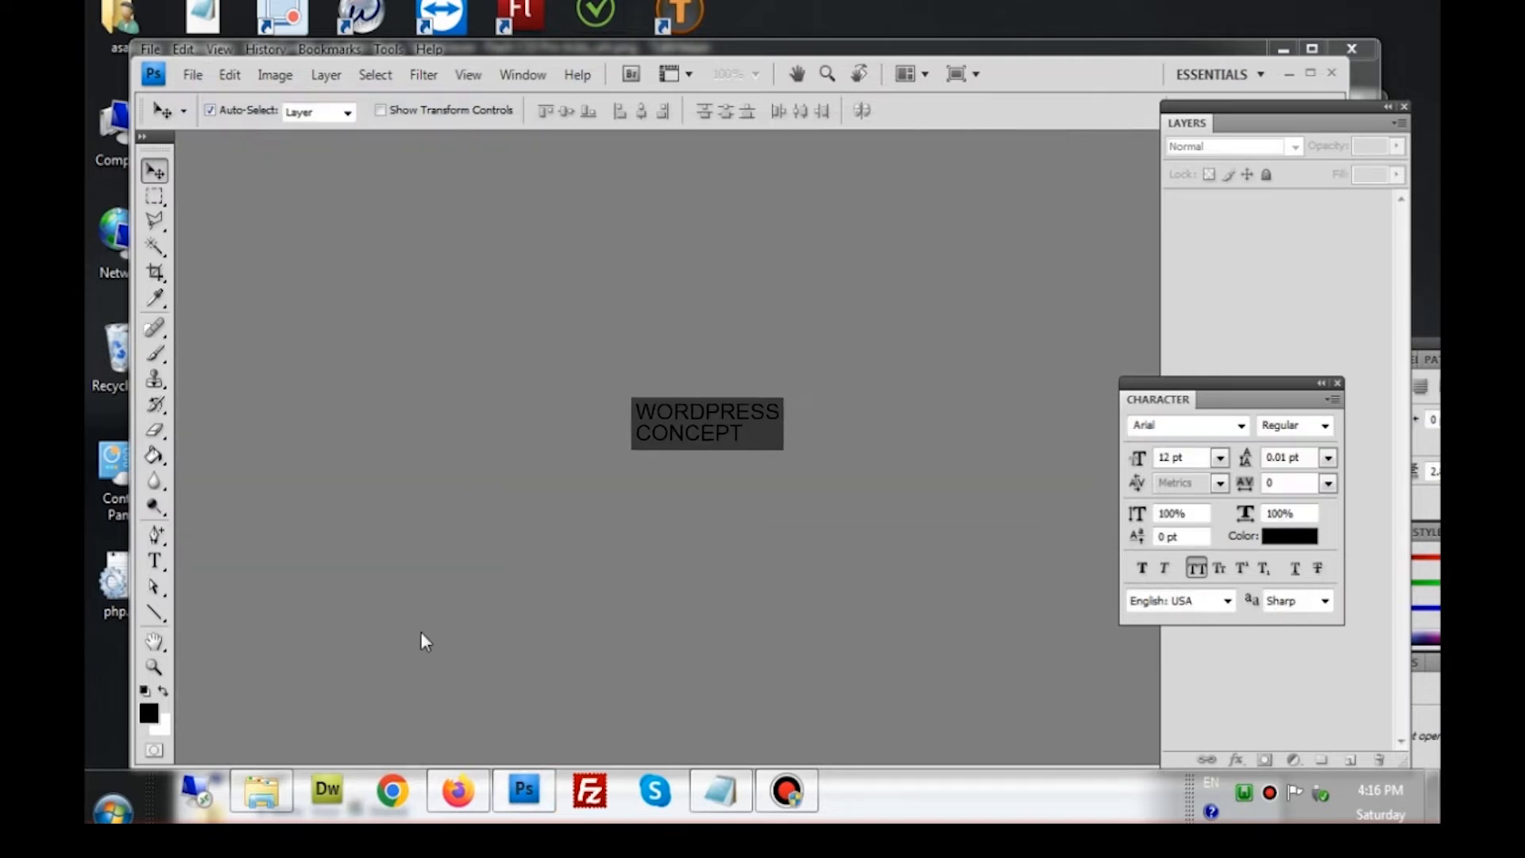
click(192, 75)
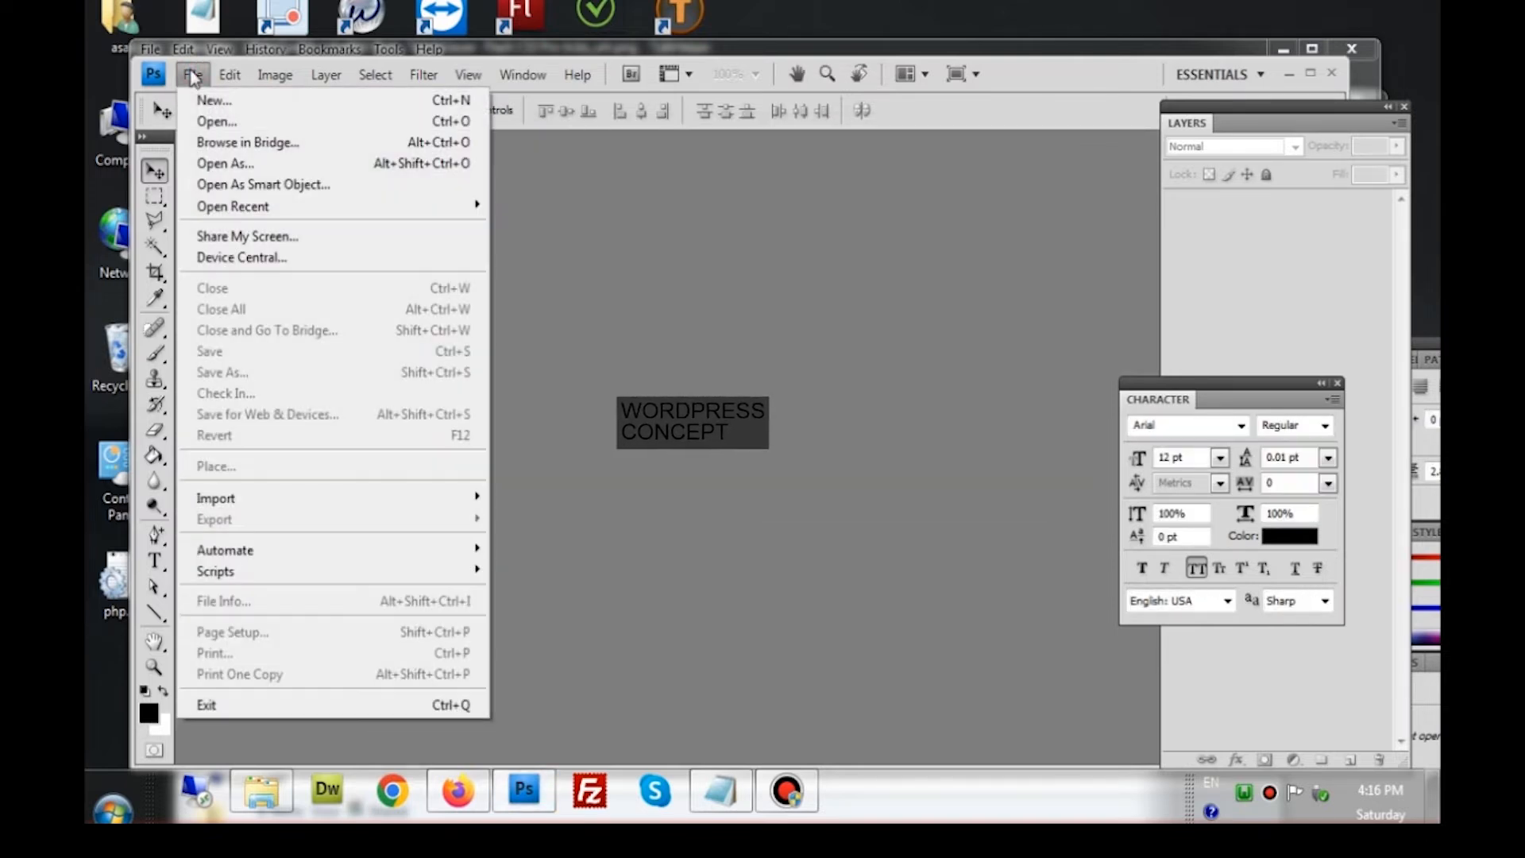
click(213, 101)
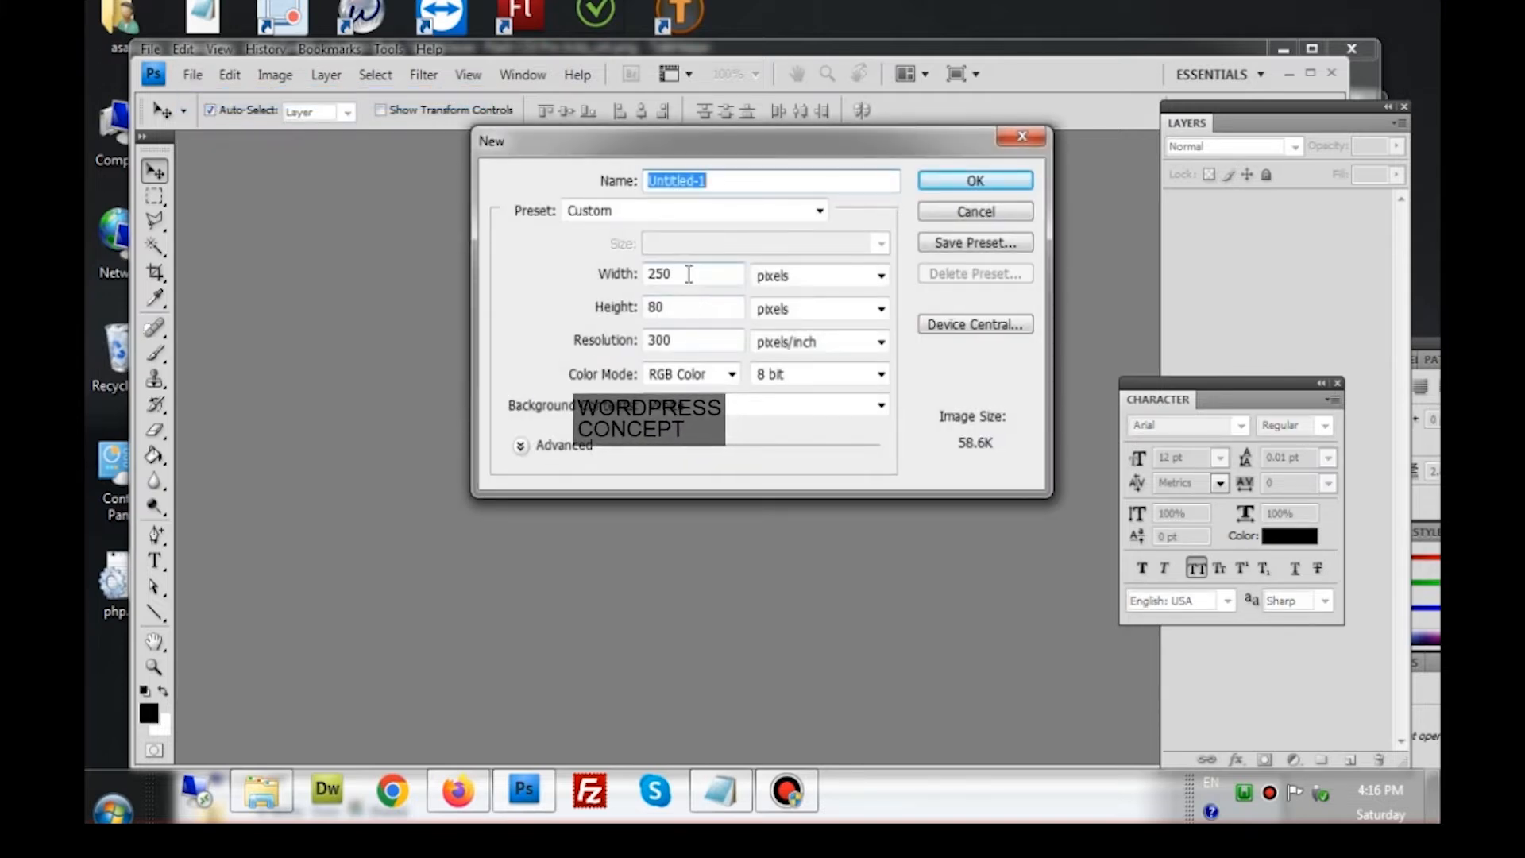
drag(689, 273, 628, 314)
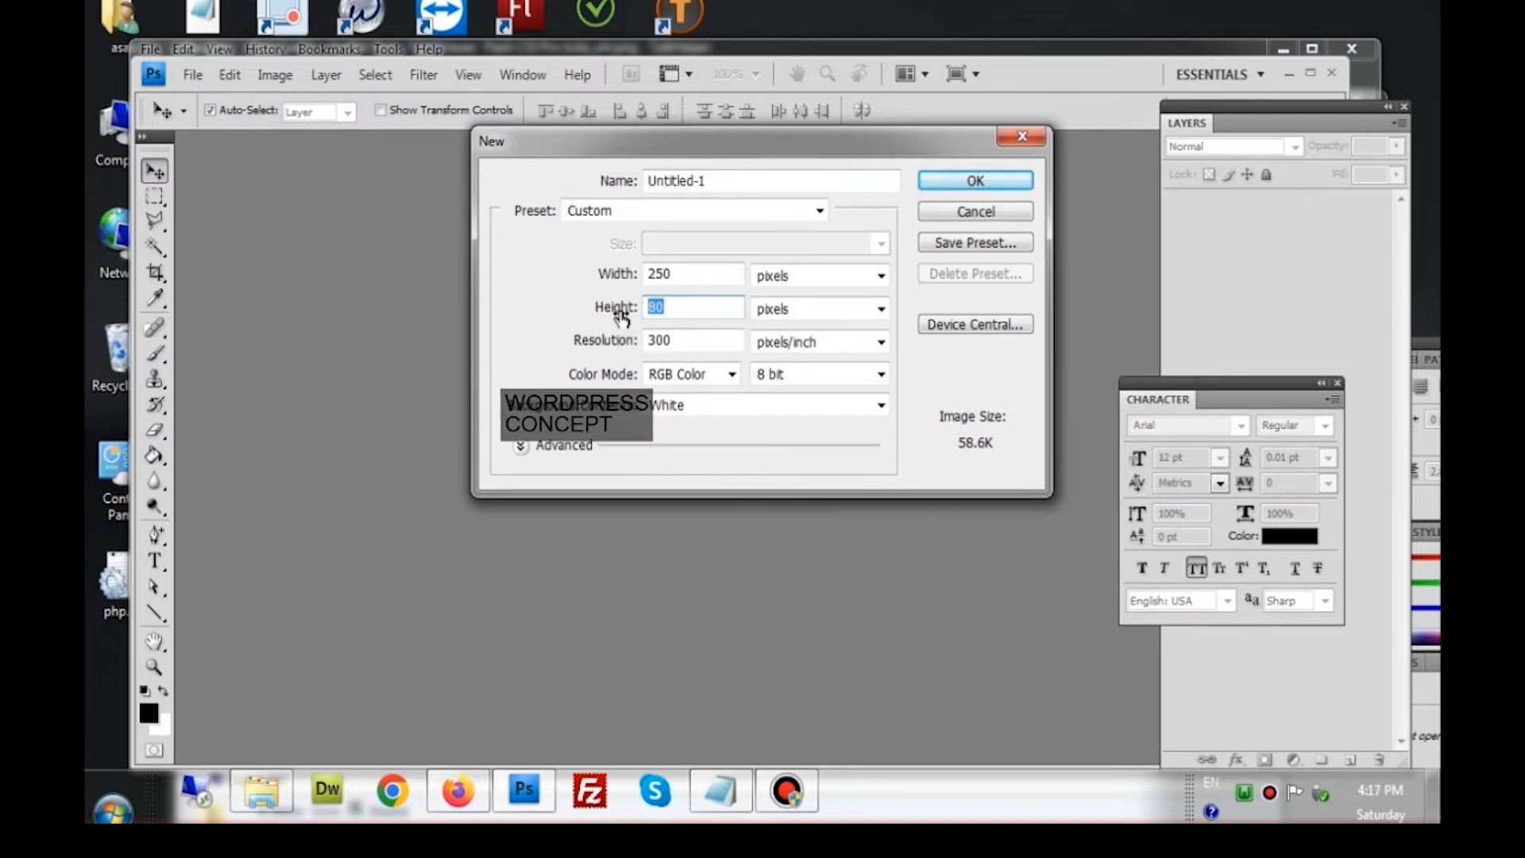
click(706, 282)
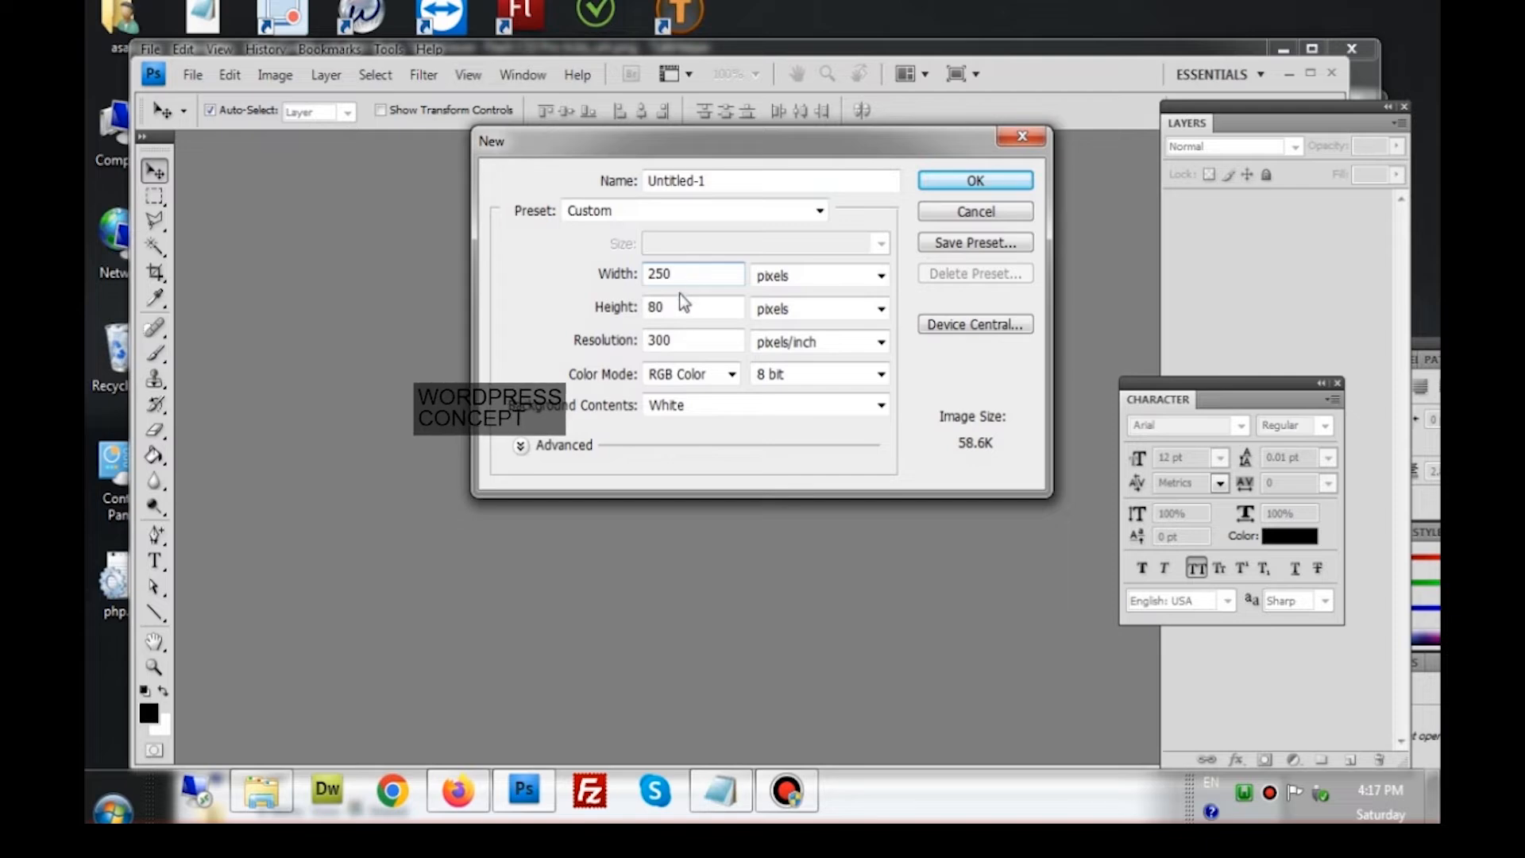
click(977, 182)
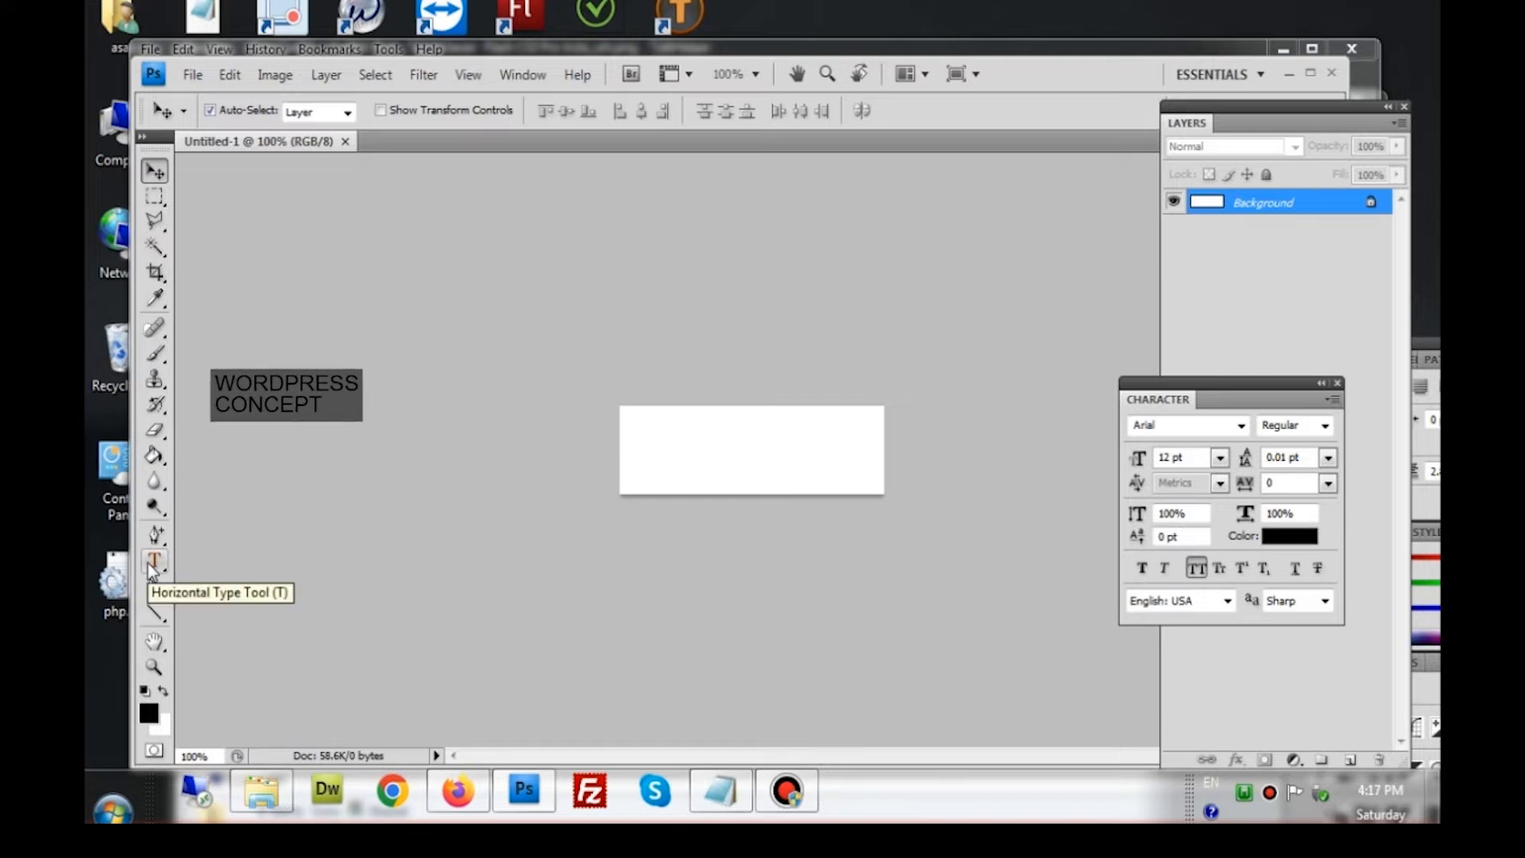
Add a First Project type layer on the canvas with the Horizontal Type Tool
click(147, 564)
click(643, 446)
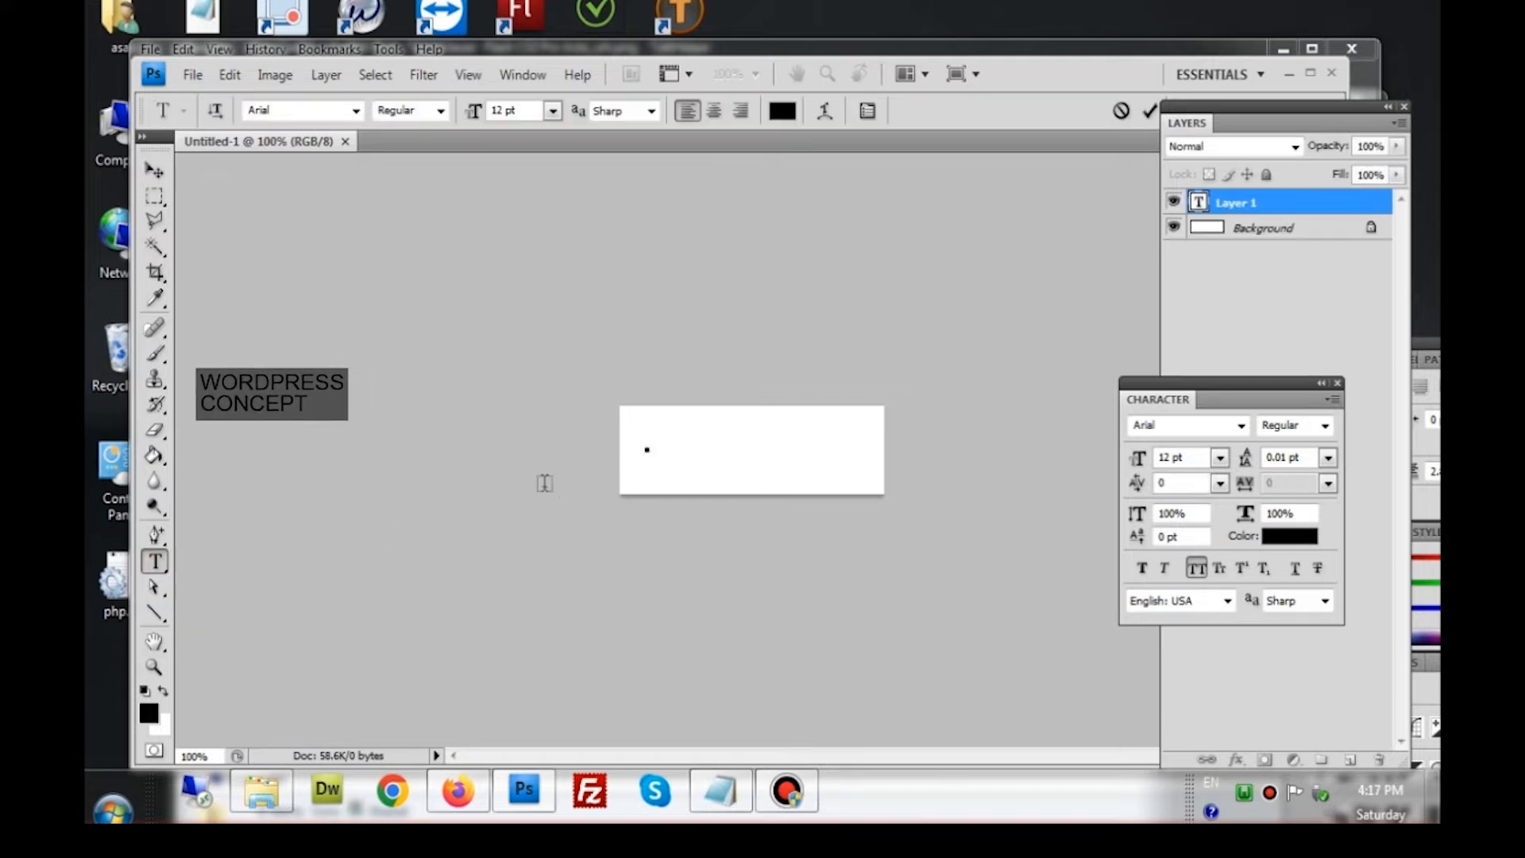
right_click(149, 567)
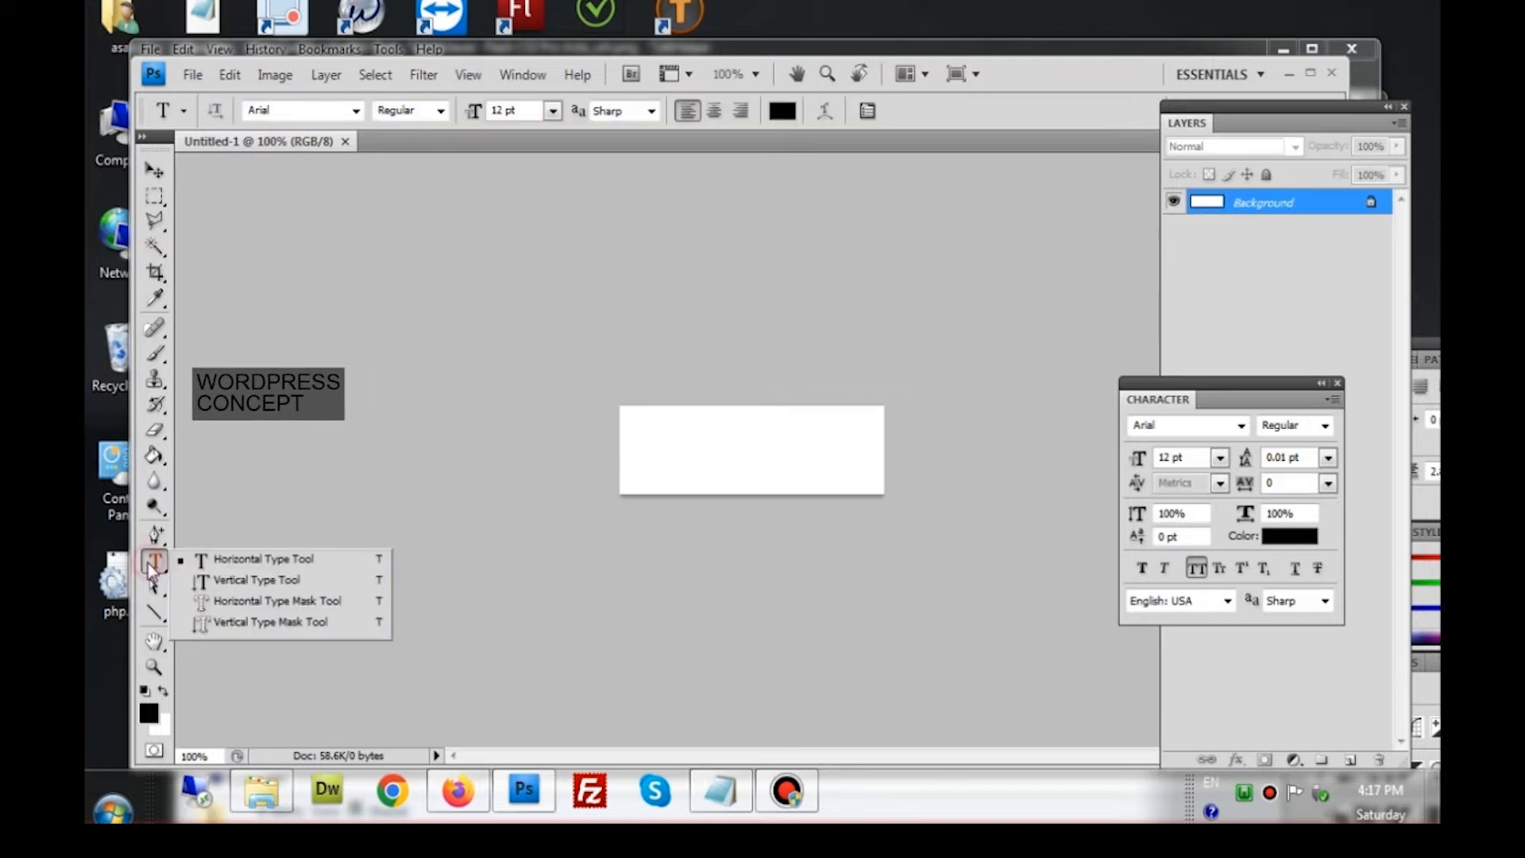
click(220, 563)
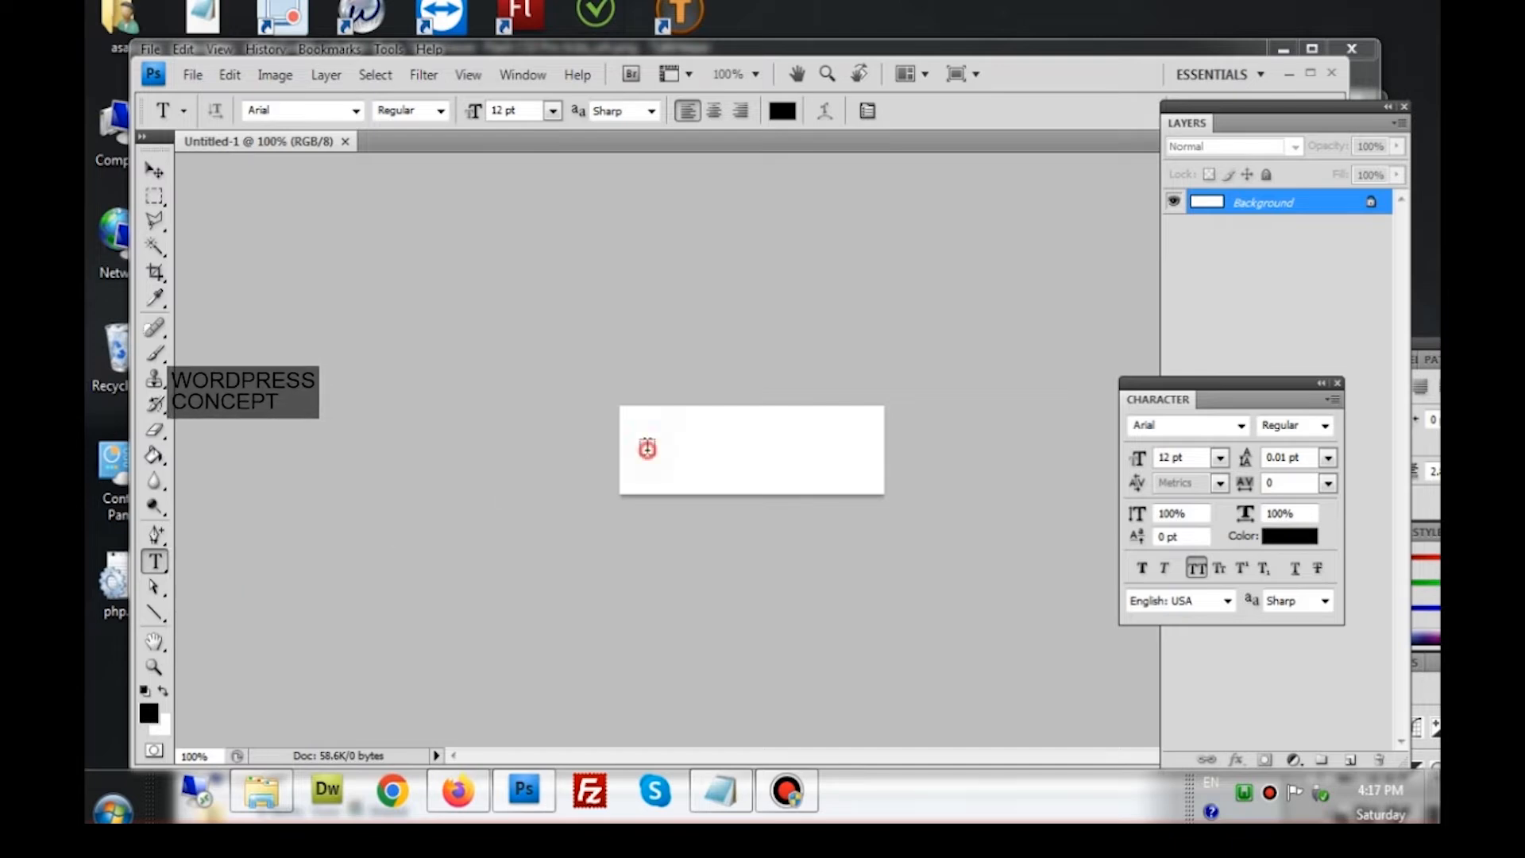
click(647, 448)
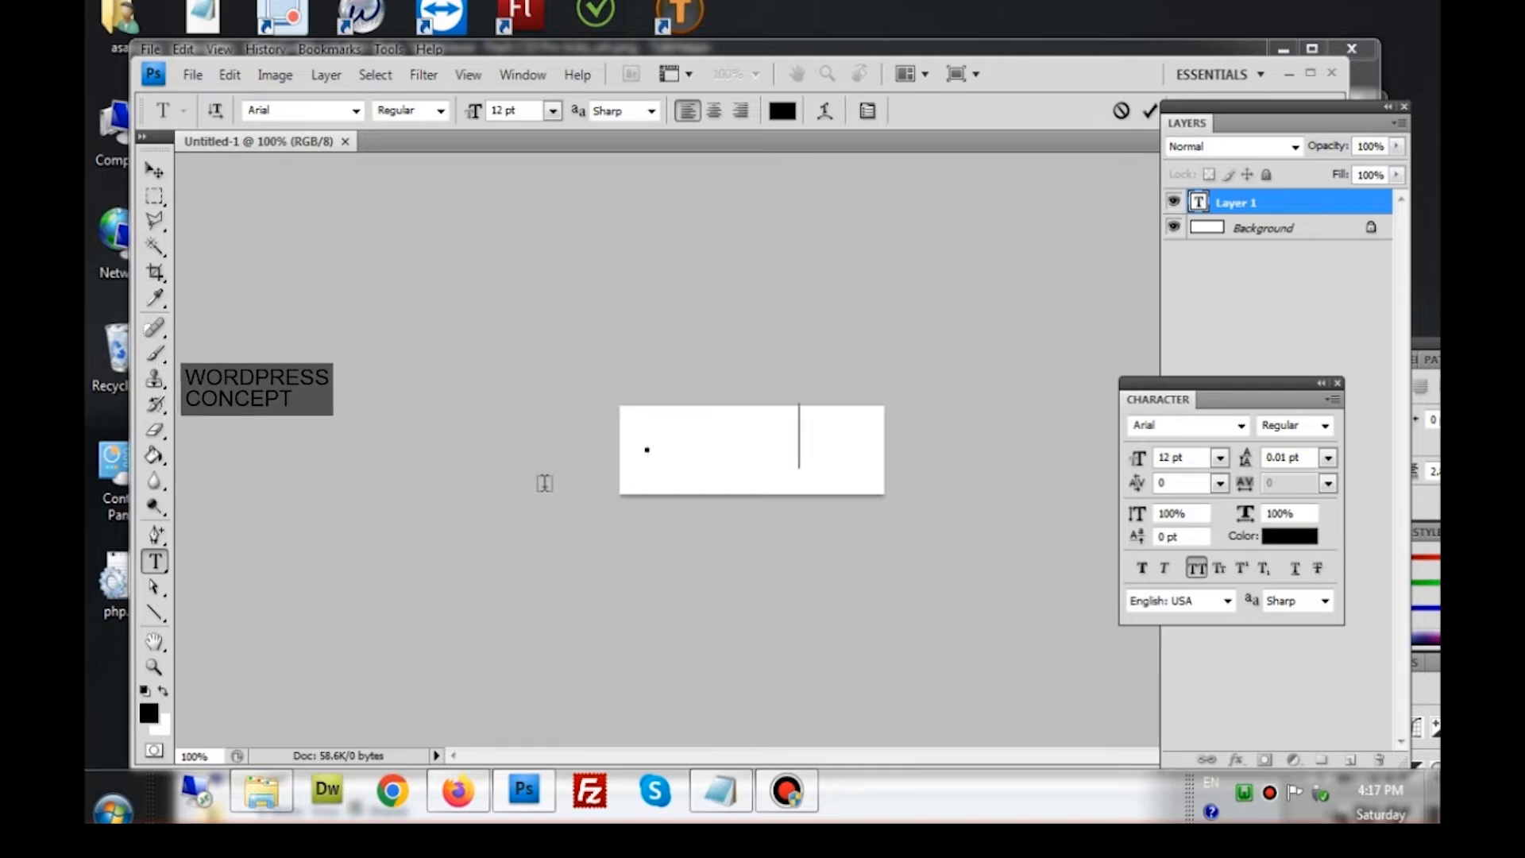
text(FIRST)
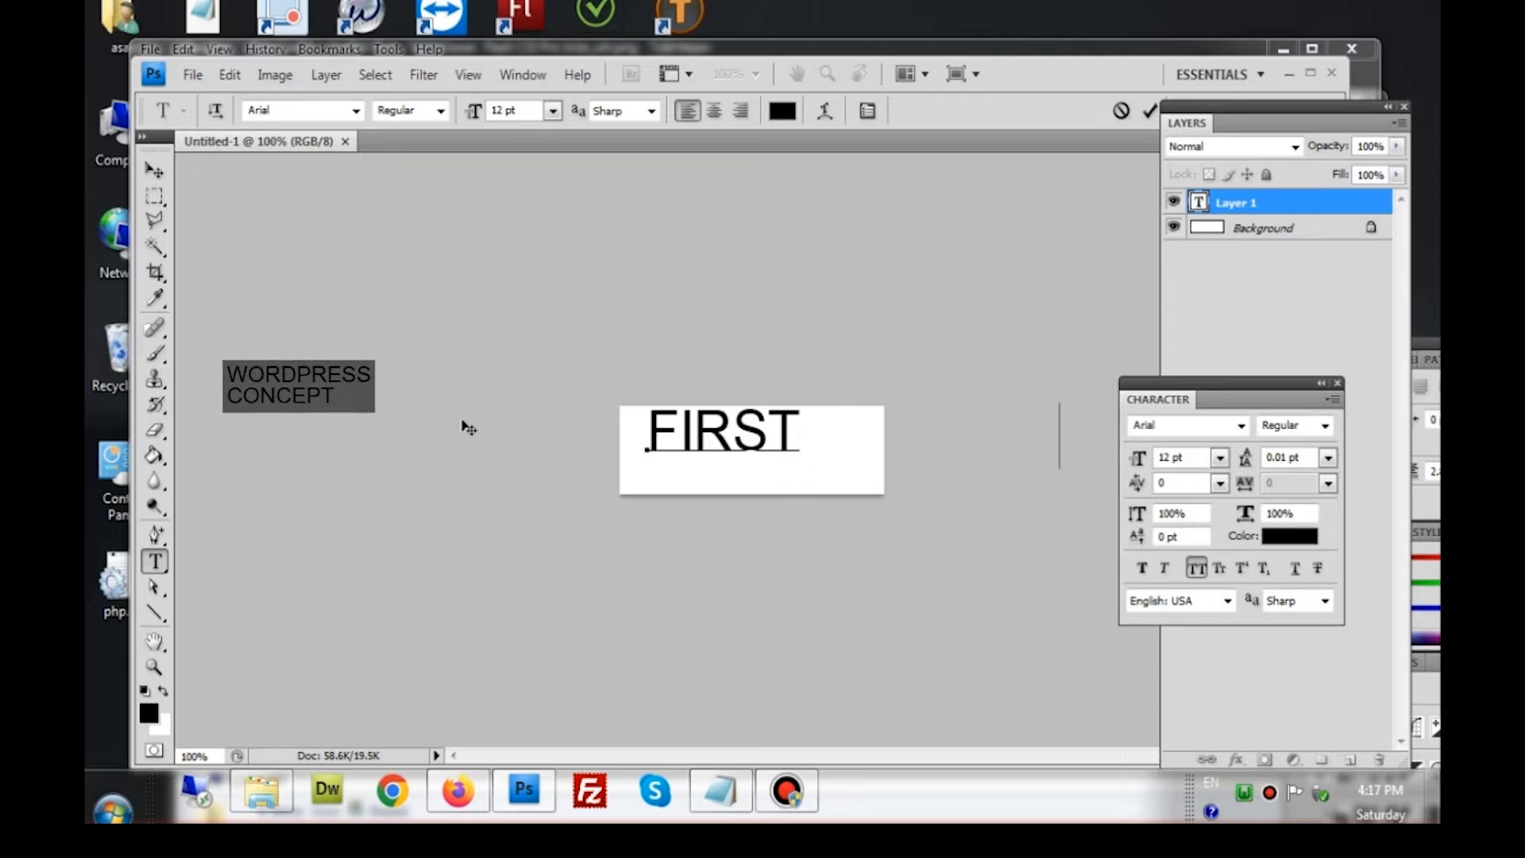
text( PR)
Turn off All Caps for mixed-case First Project and position the text
click(155, 170)
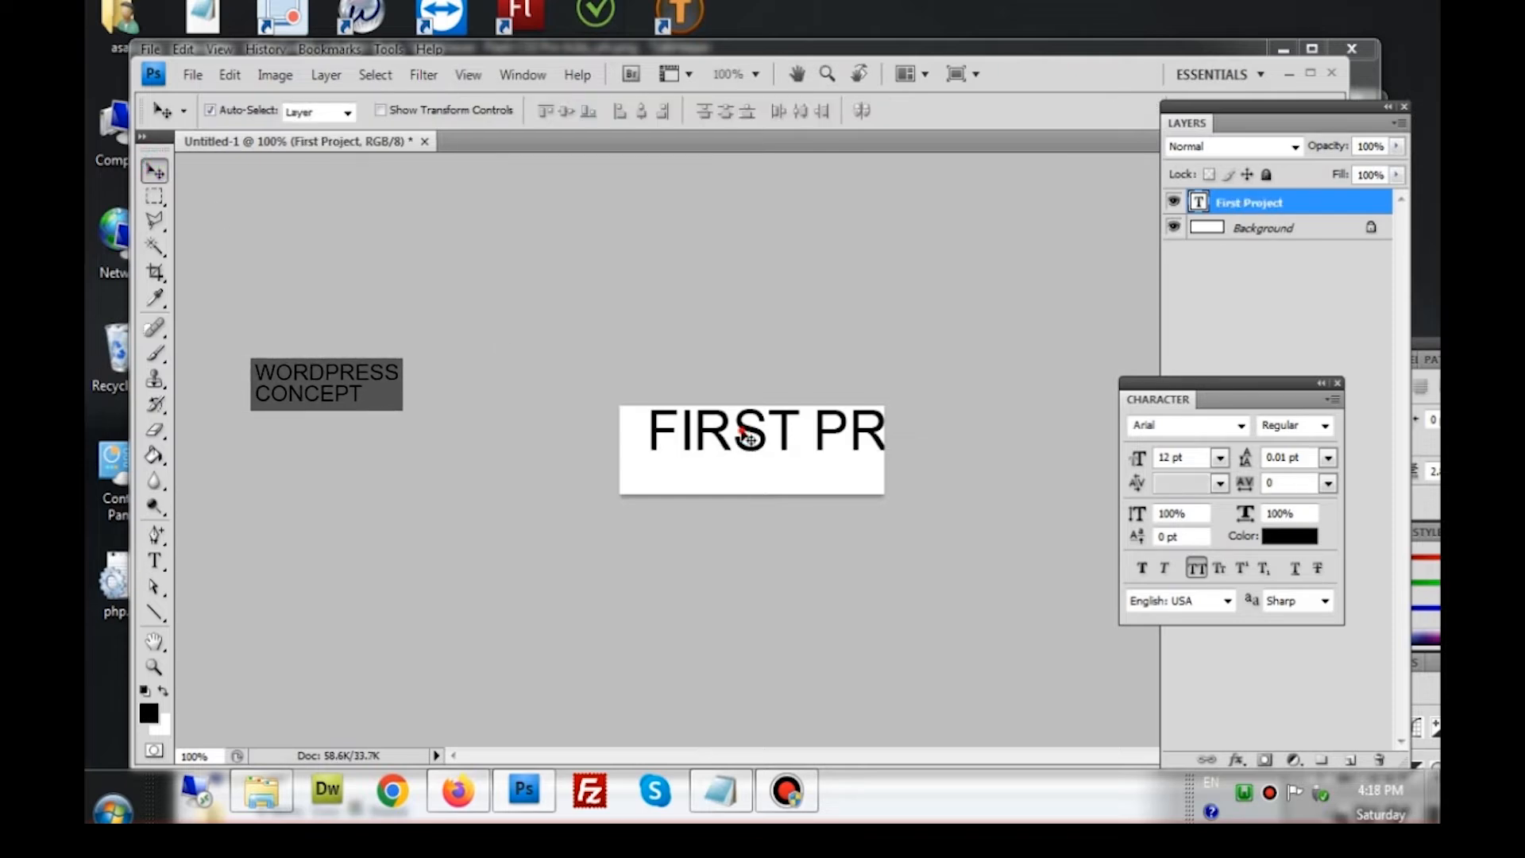
drag(724, 450, 704, 454)
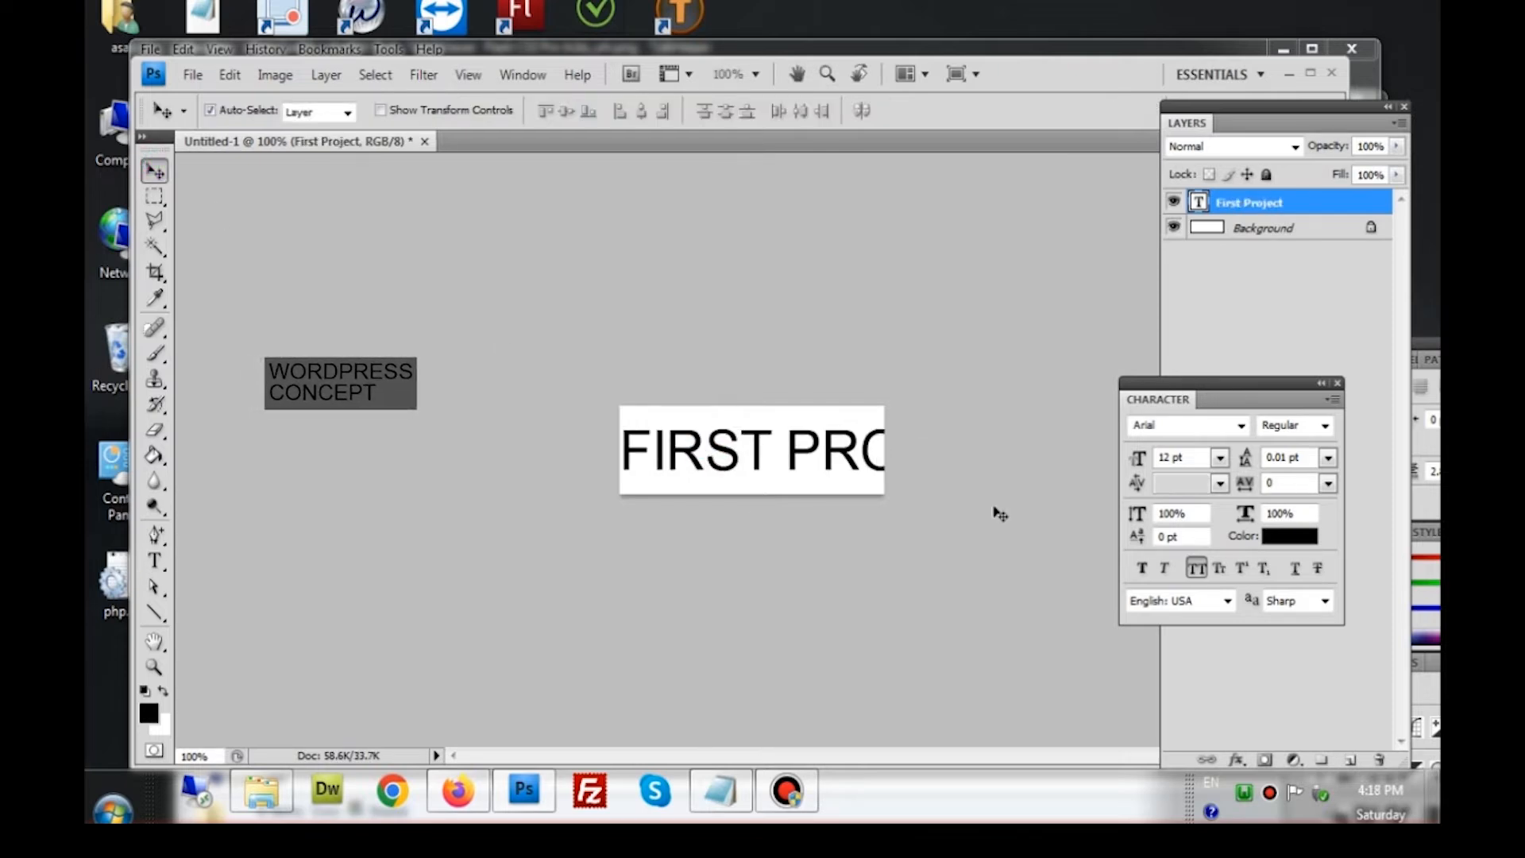
click(1194, 572)
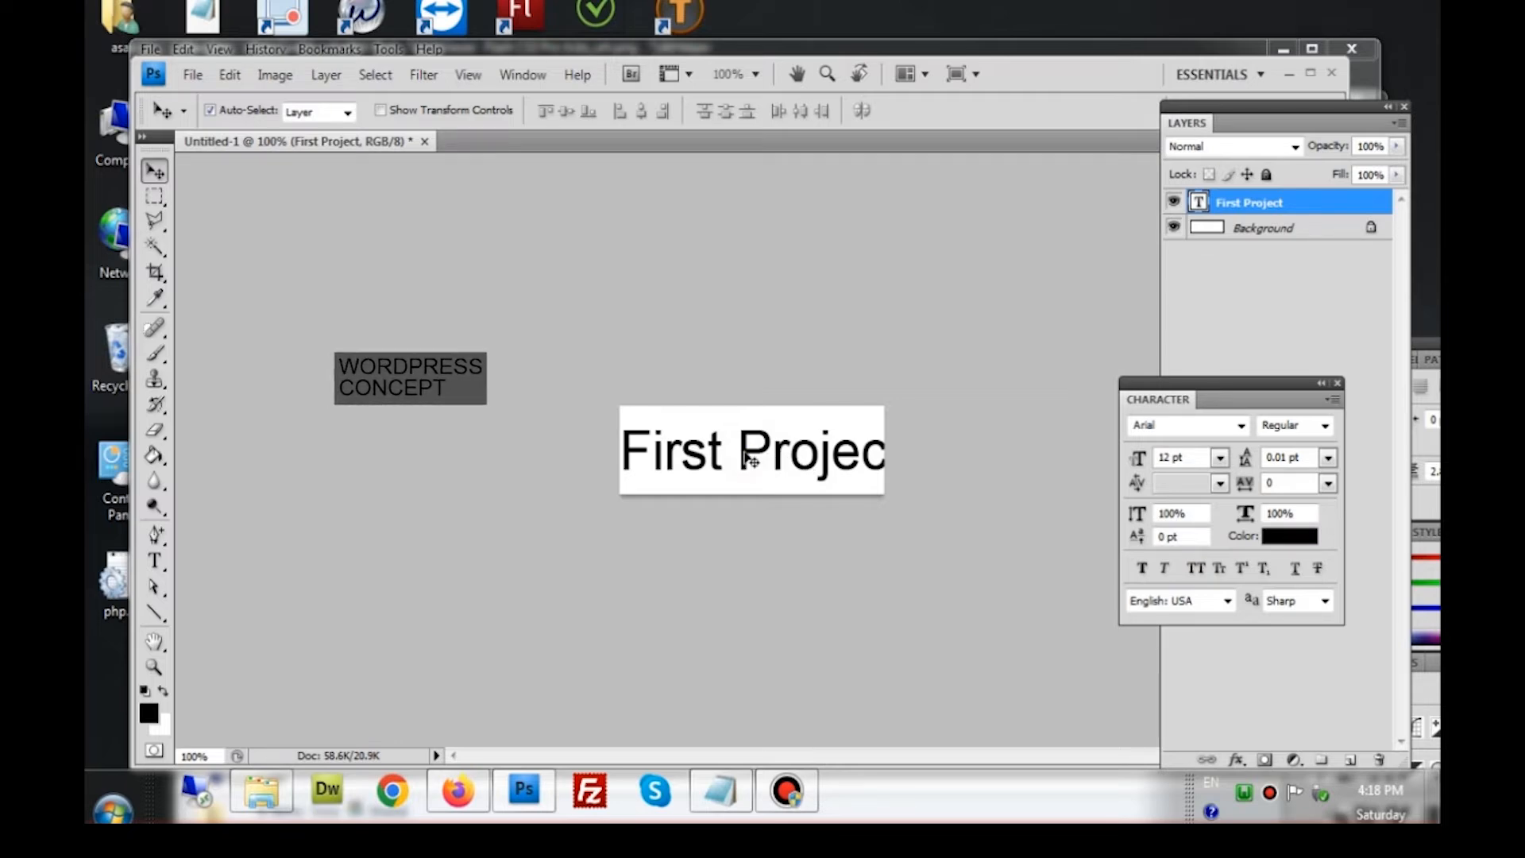
drag(741, 452, 741, 450)
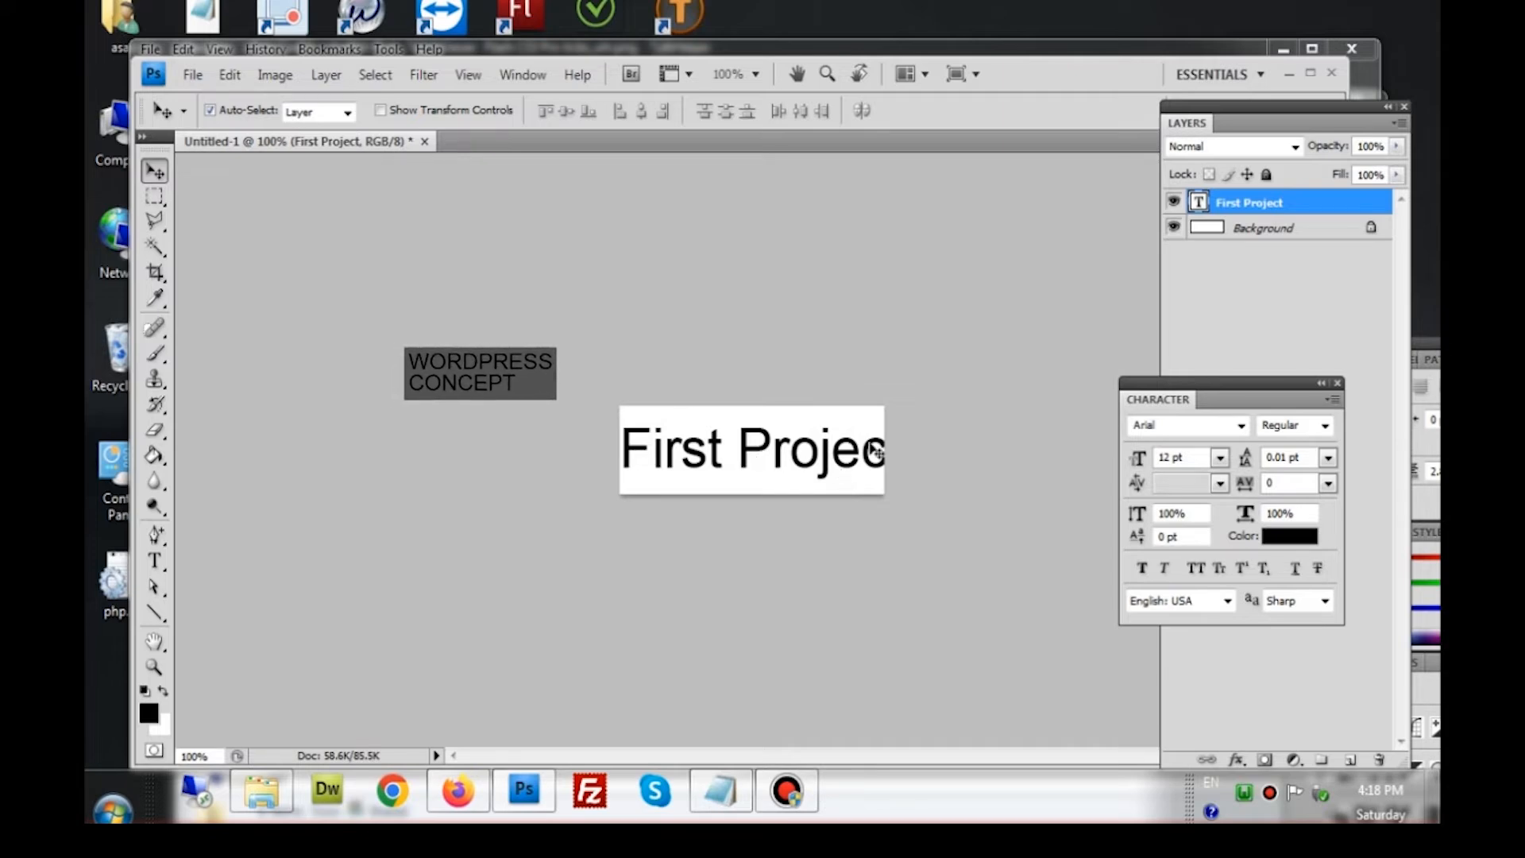
Dismiss the colour-scheme warning and apply Image > Reveal All to show the whole text
click(273, 77)
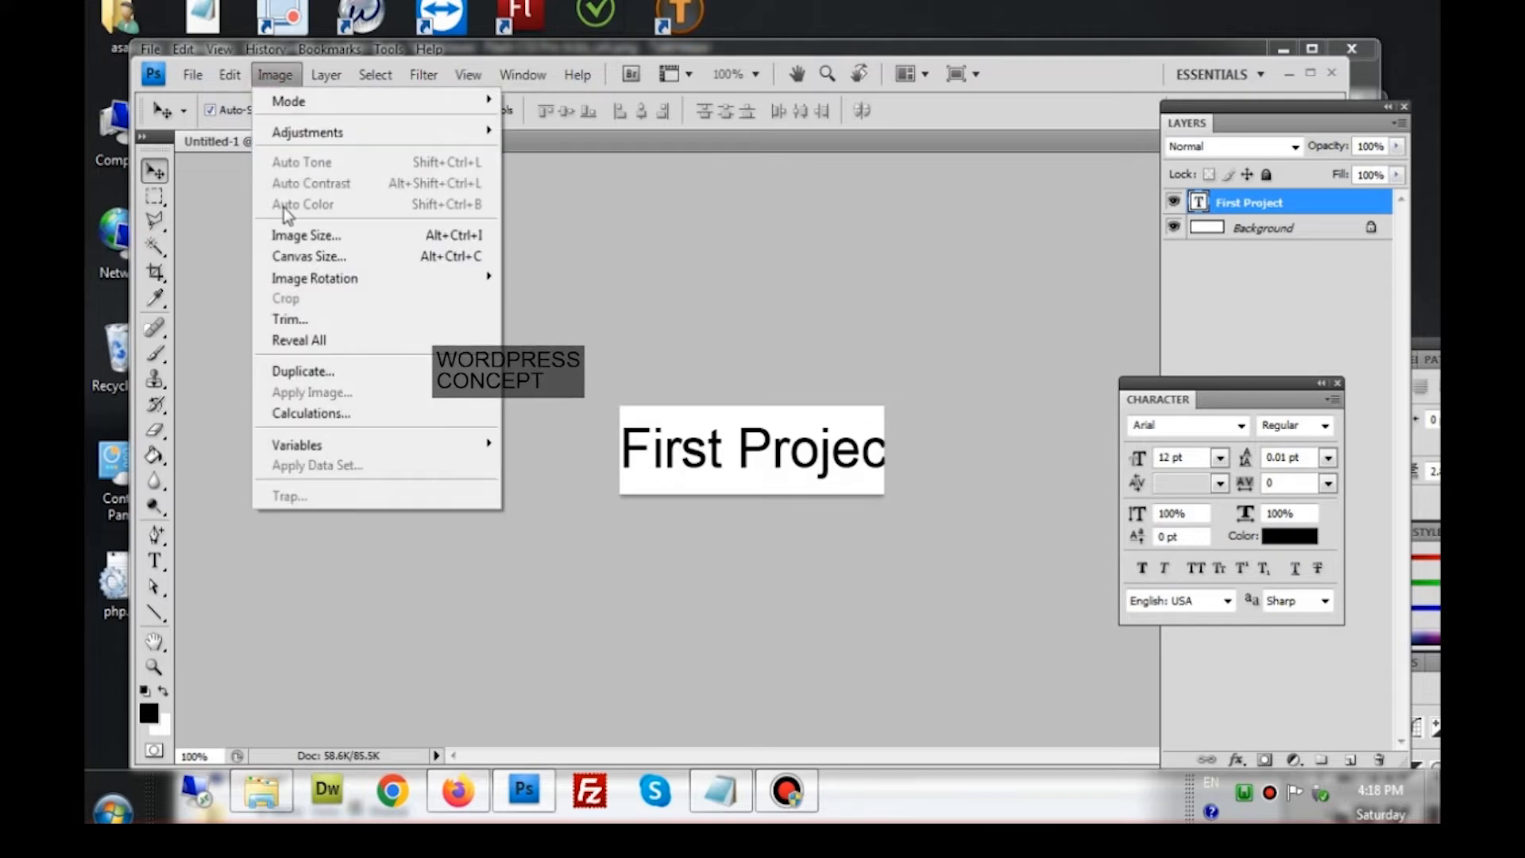
click(328, 350)
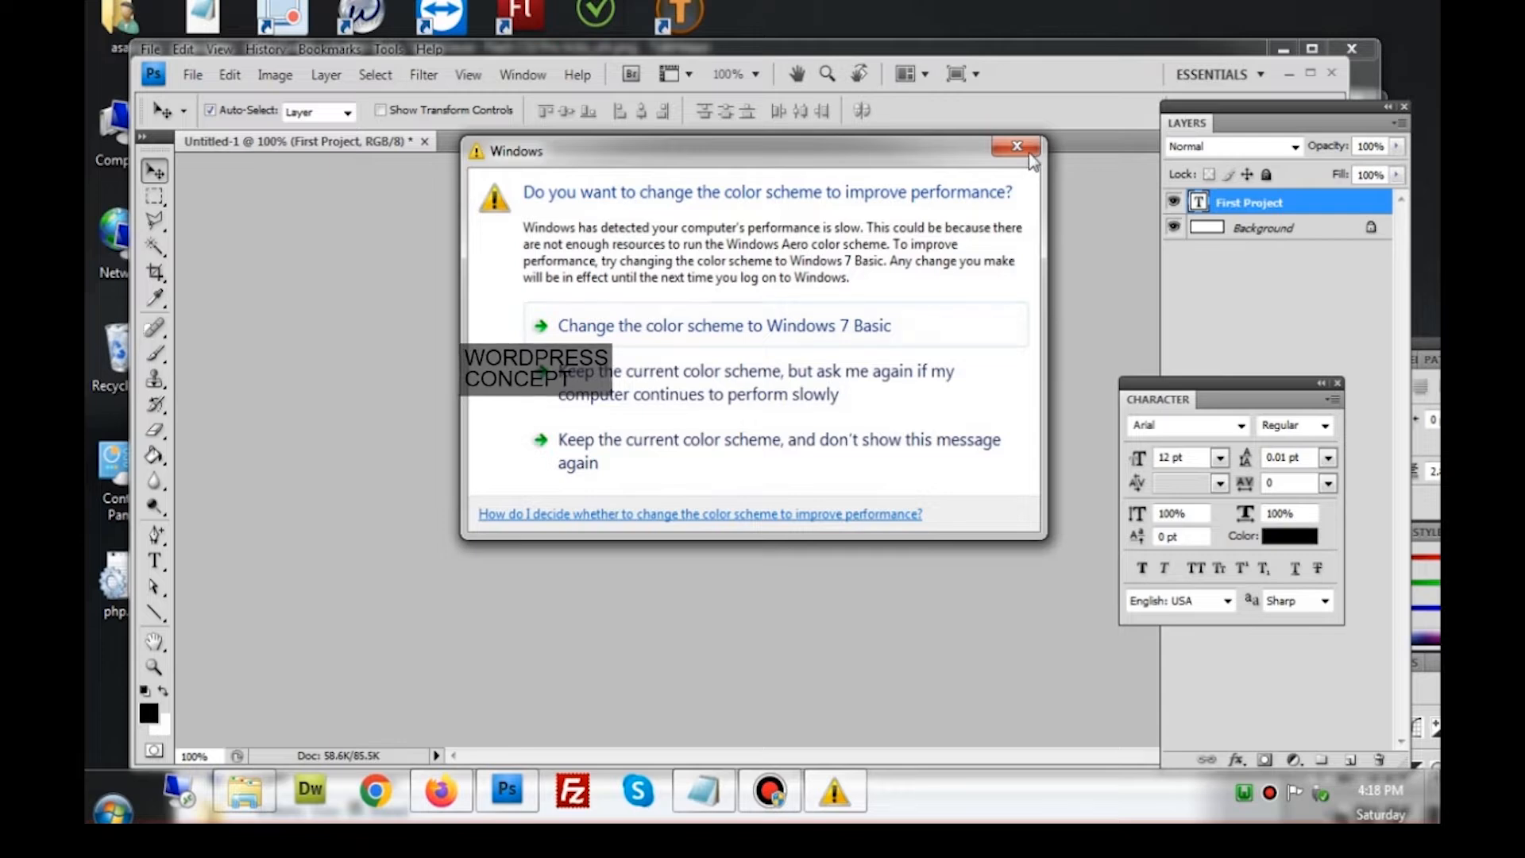
click(1029, 152)
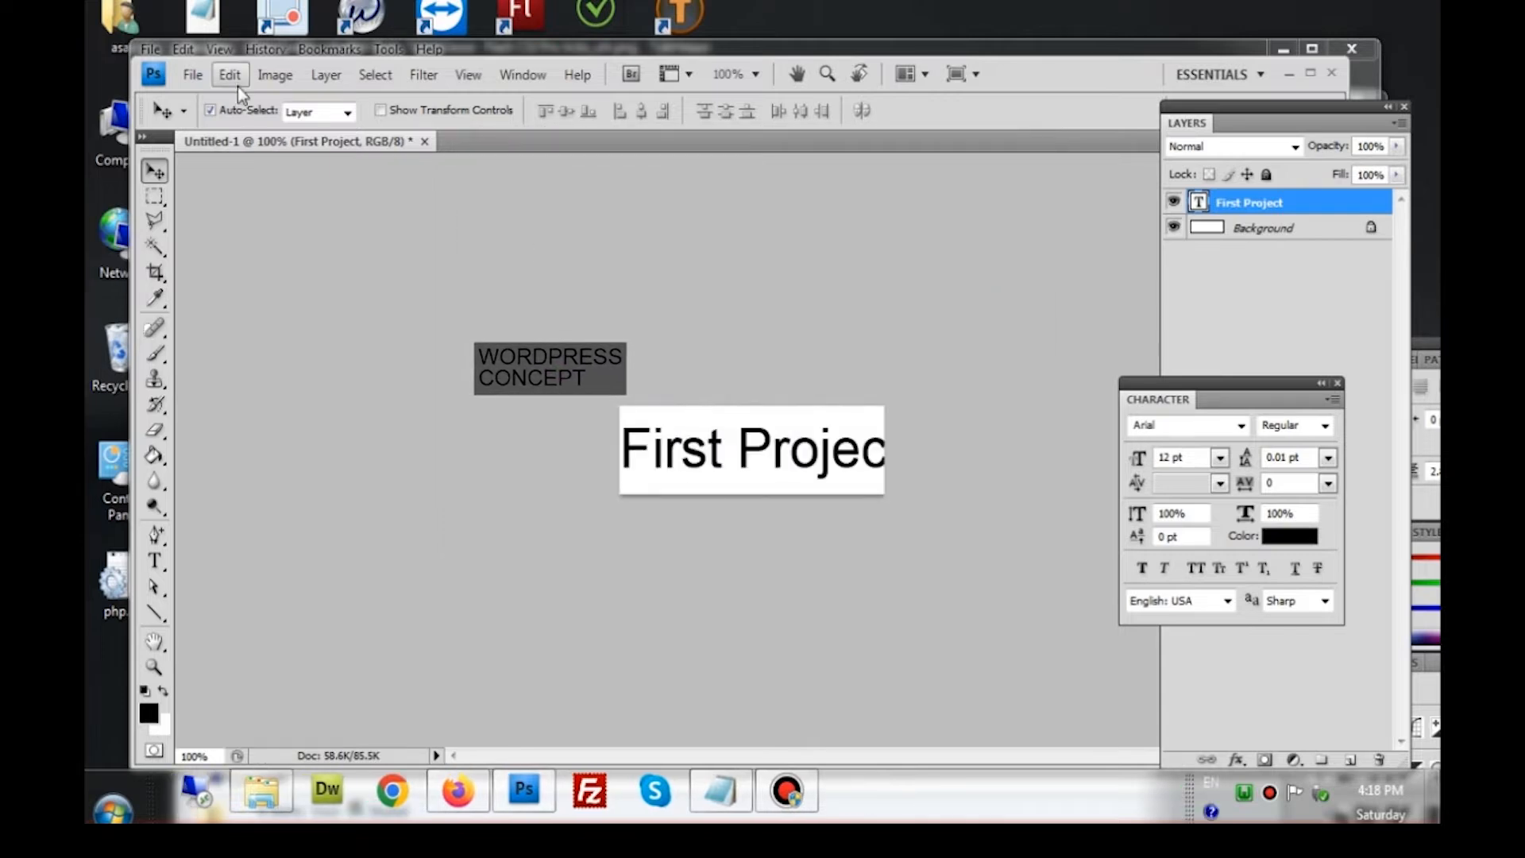
click(235, 79)
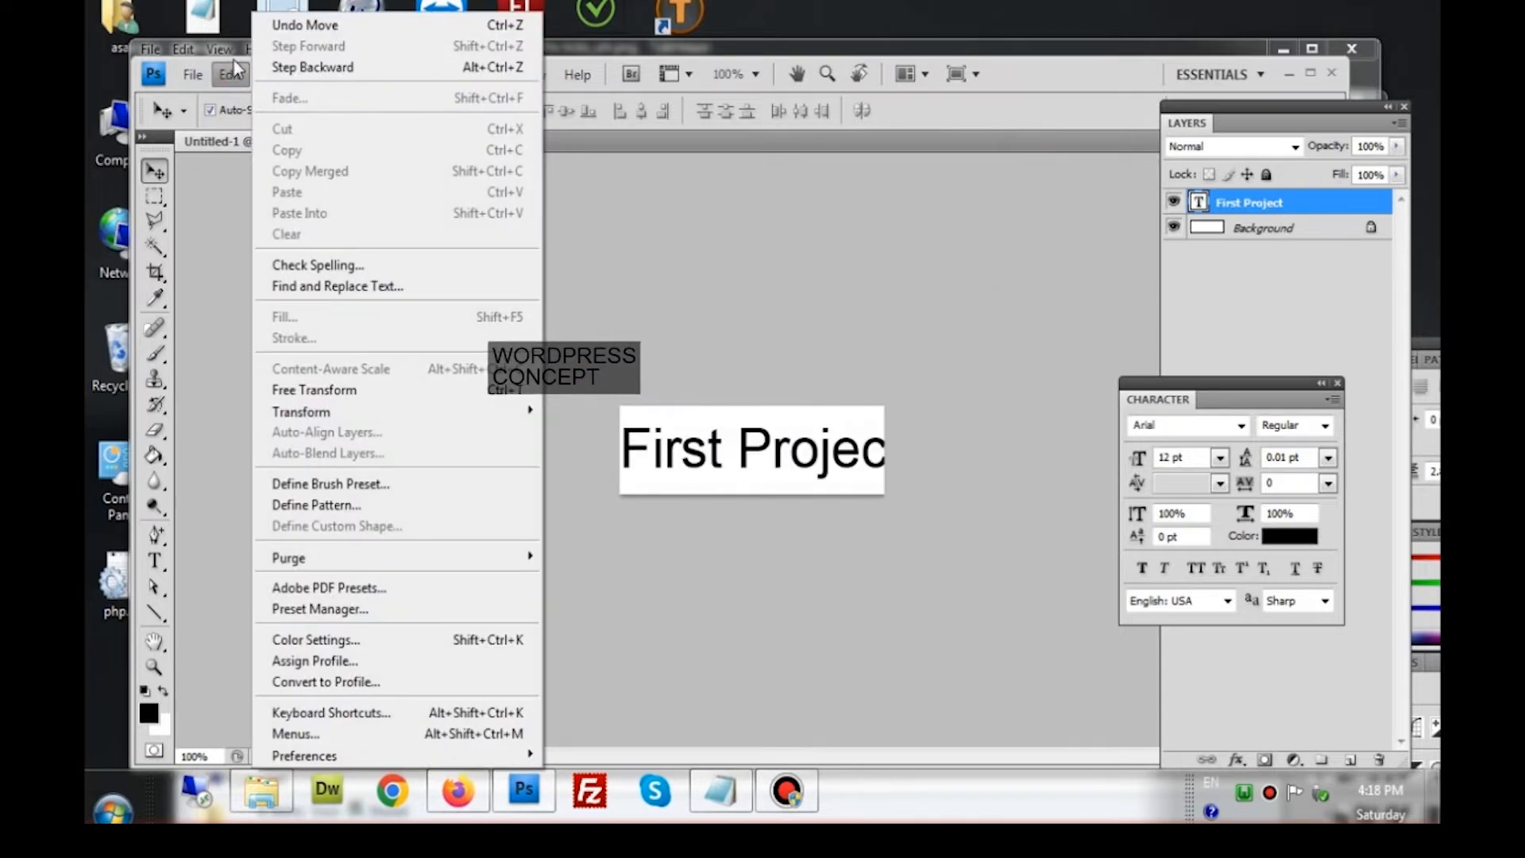
click(1016, 77)
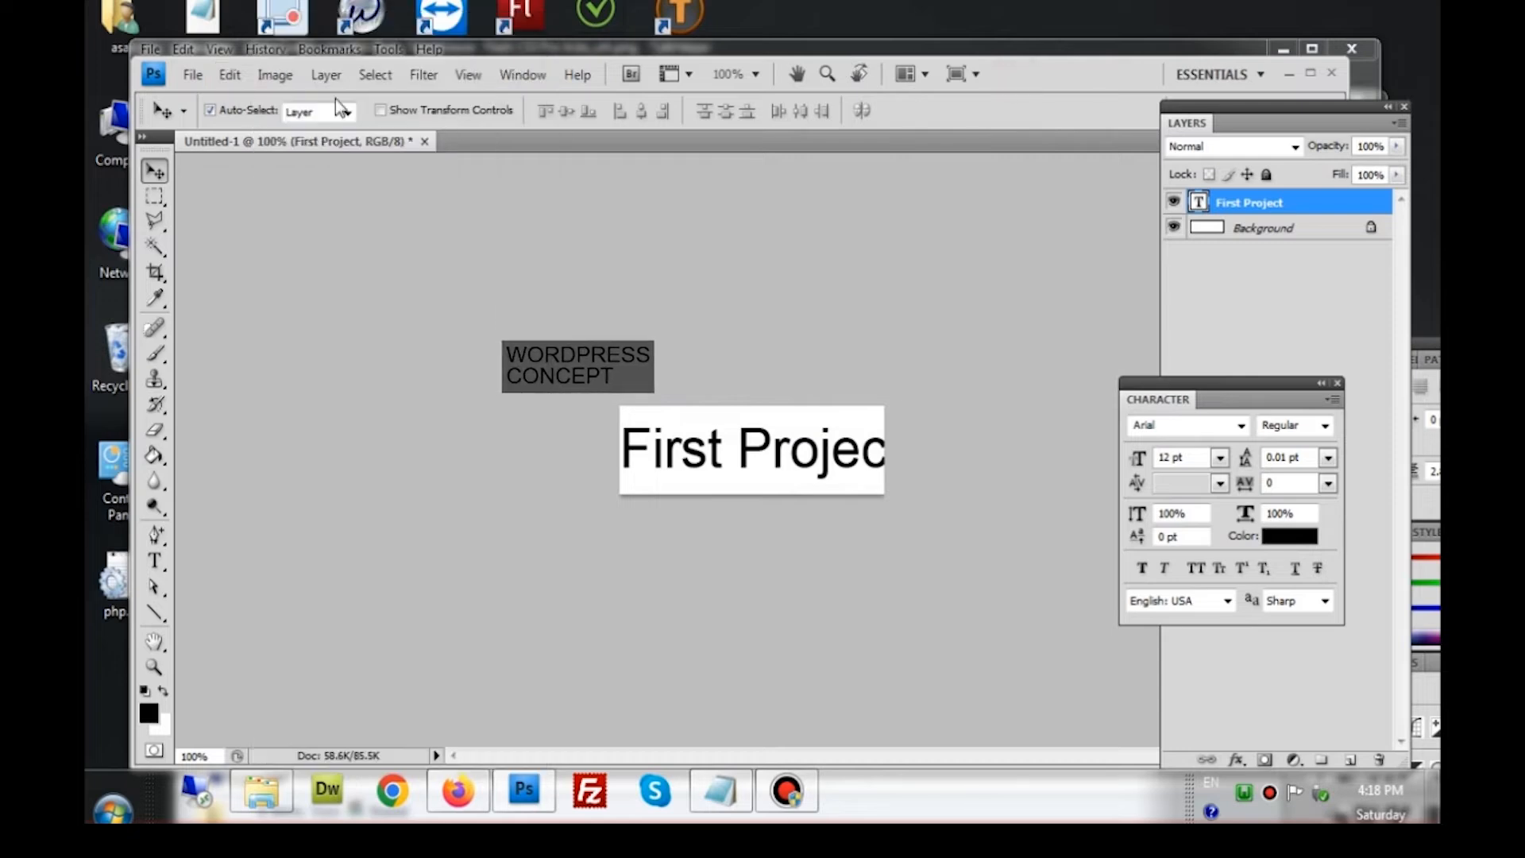
click(284, 83)
click(306, 341)
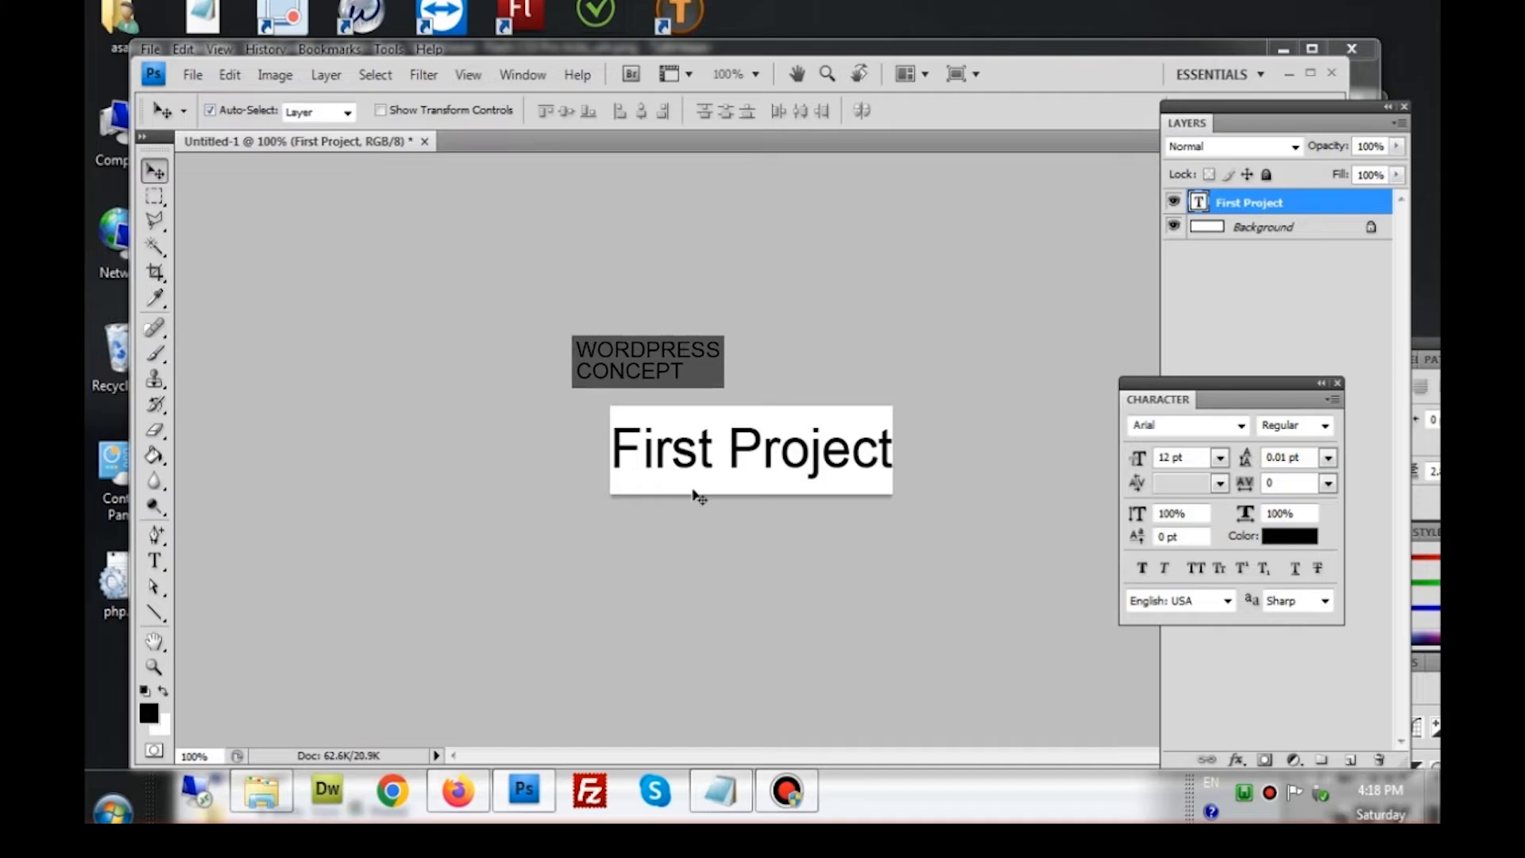
Delete the white Background layer so the text sits on transparency
right_click(1255, 232)
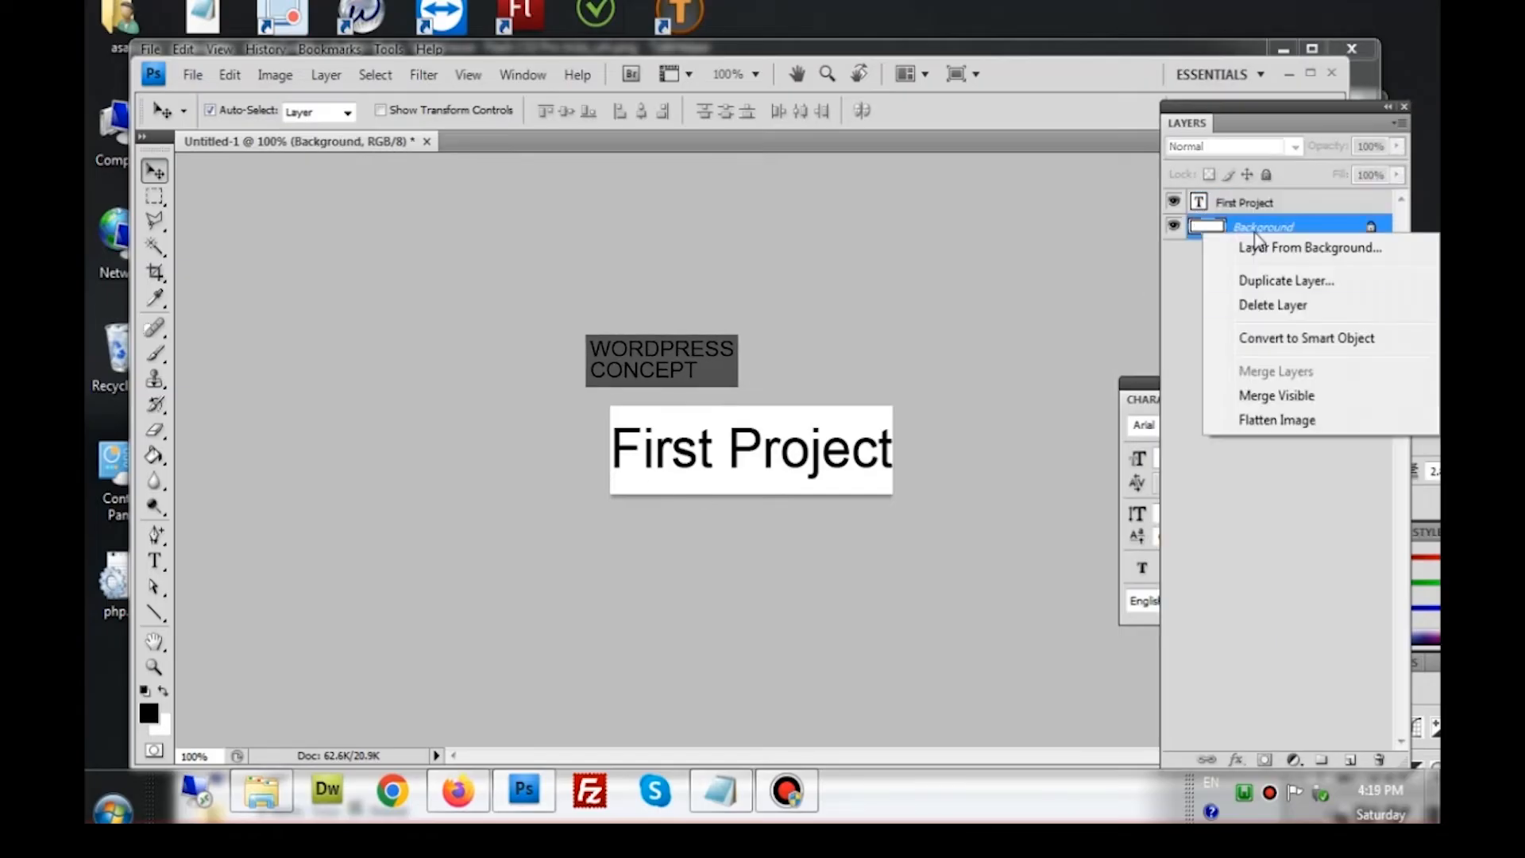
click(1273, 305)
click(630, 278)
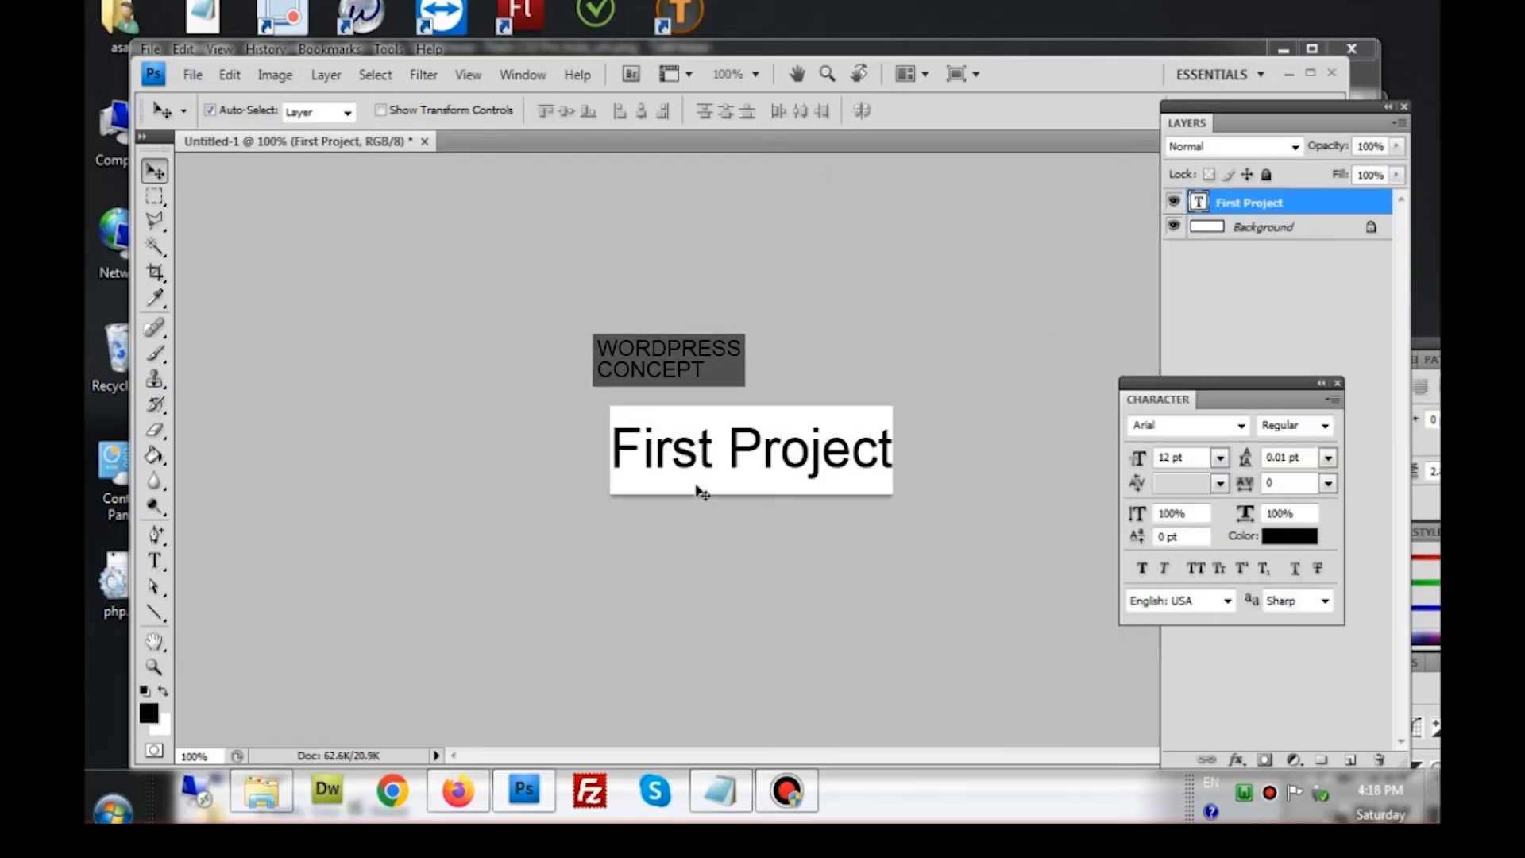
click(1249, 238)
right_click(1250, 239)
click(1273, 305)
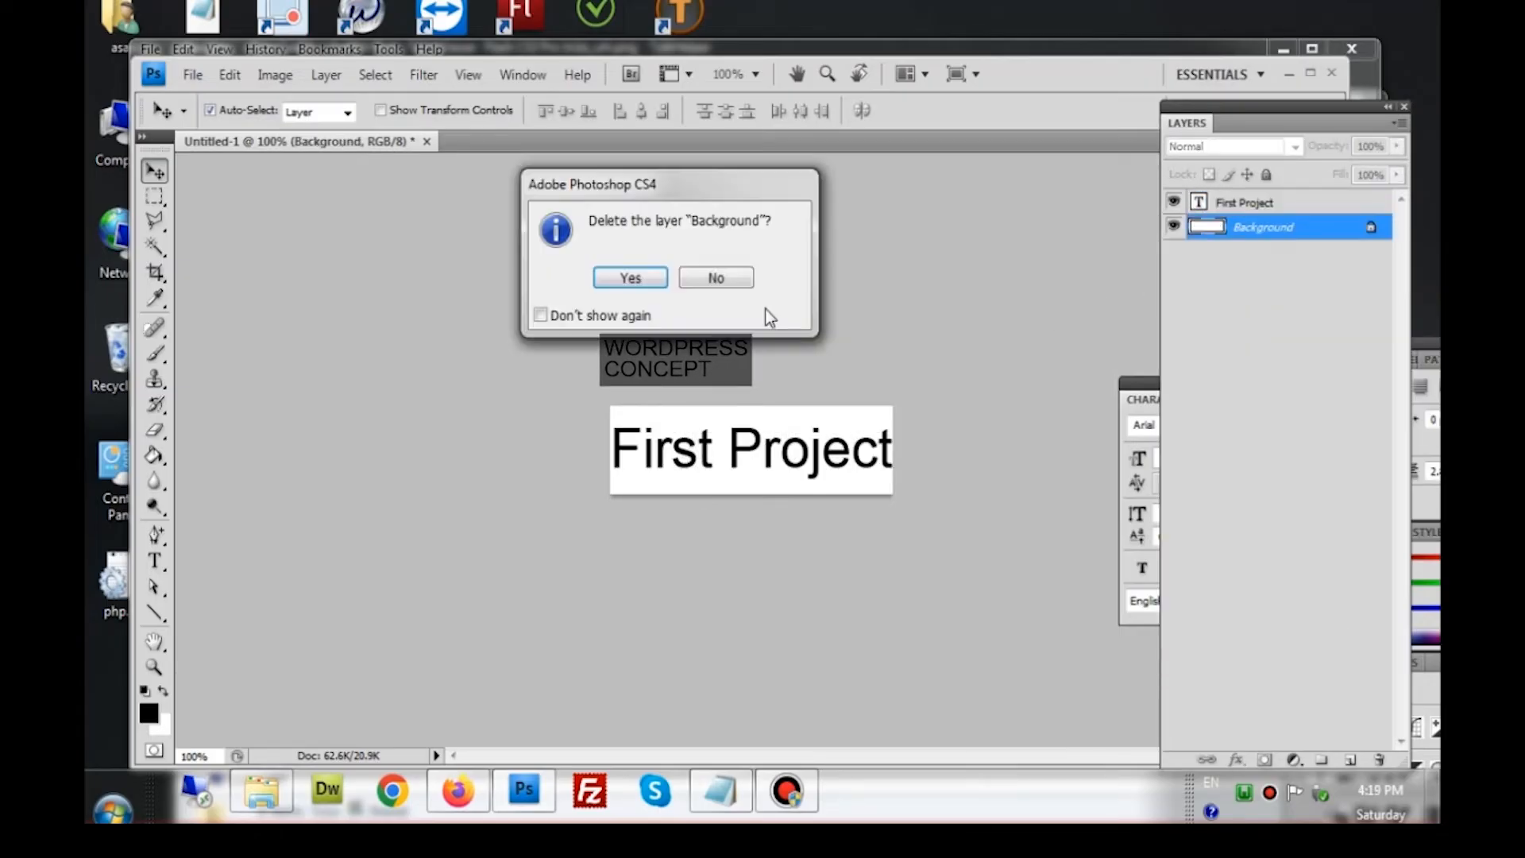
key(Return)
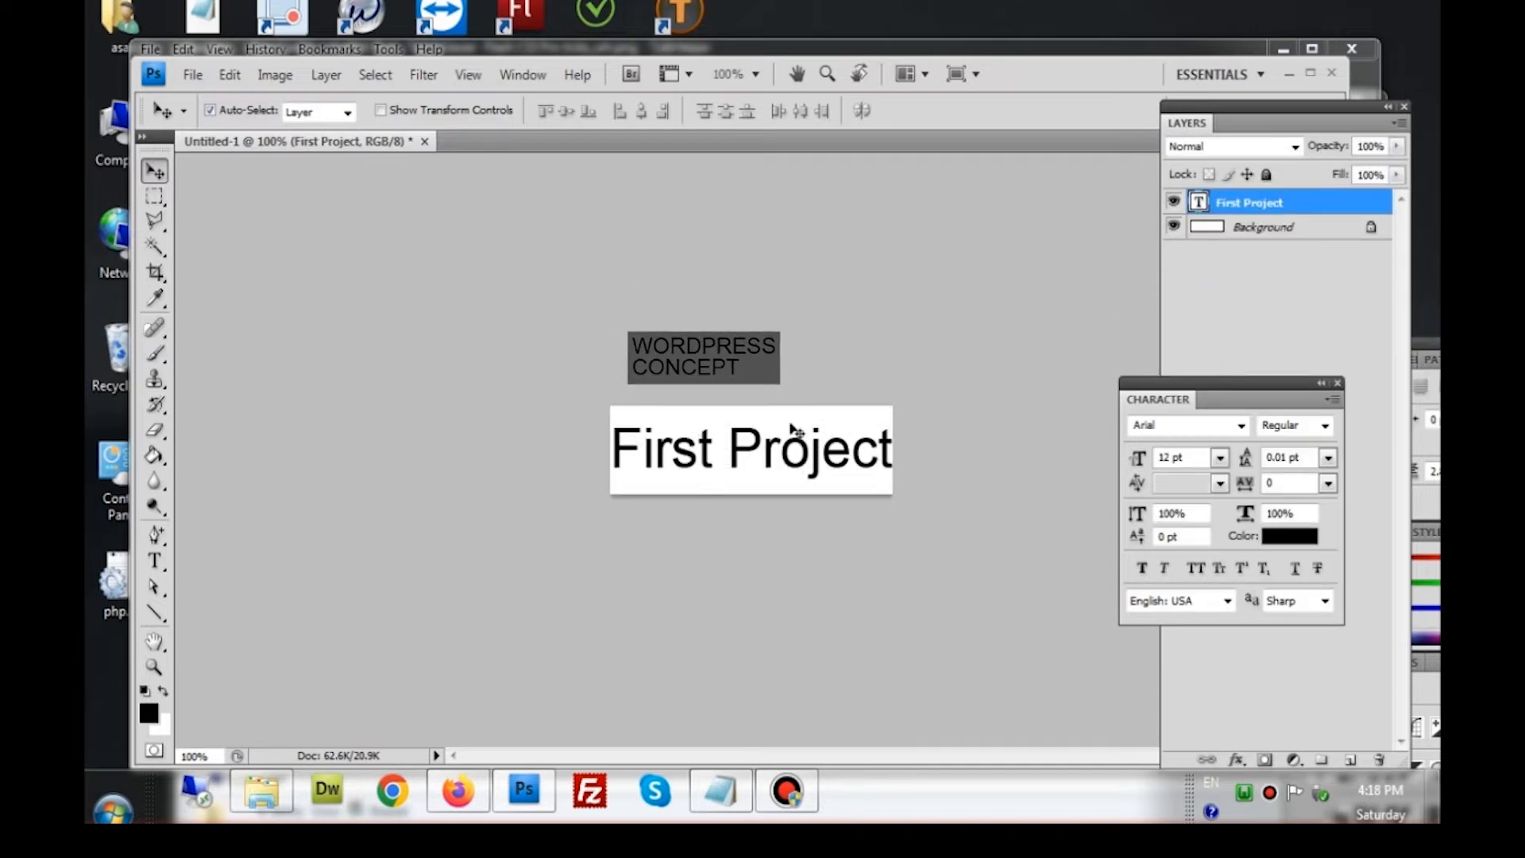
click(1252, 230)
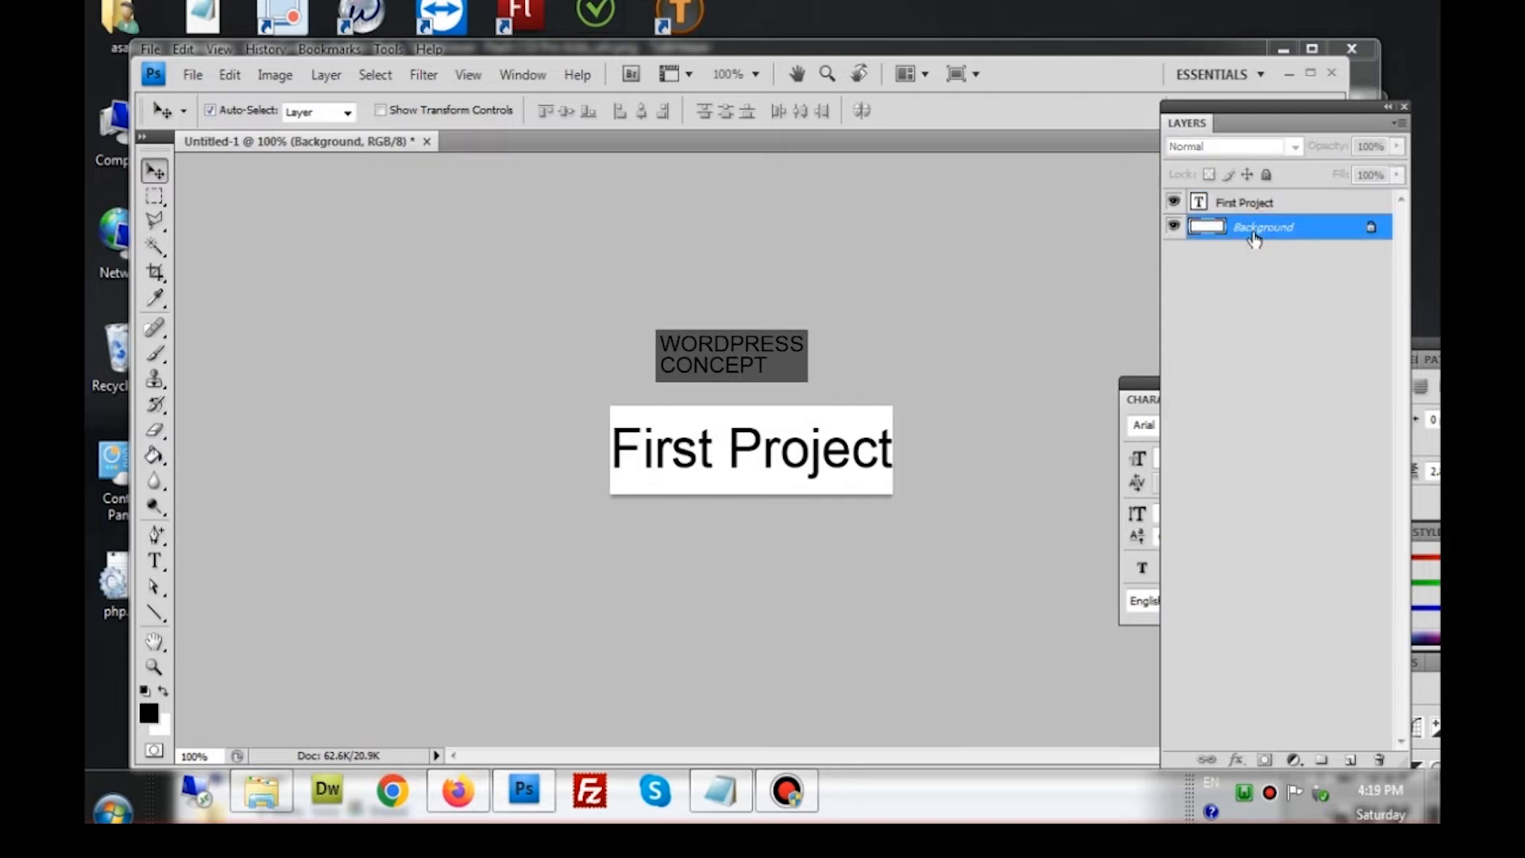
right_click(1253, 236)
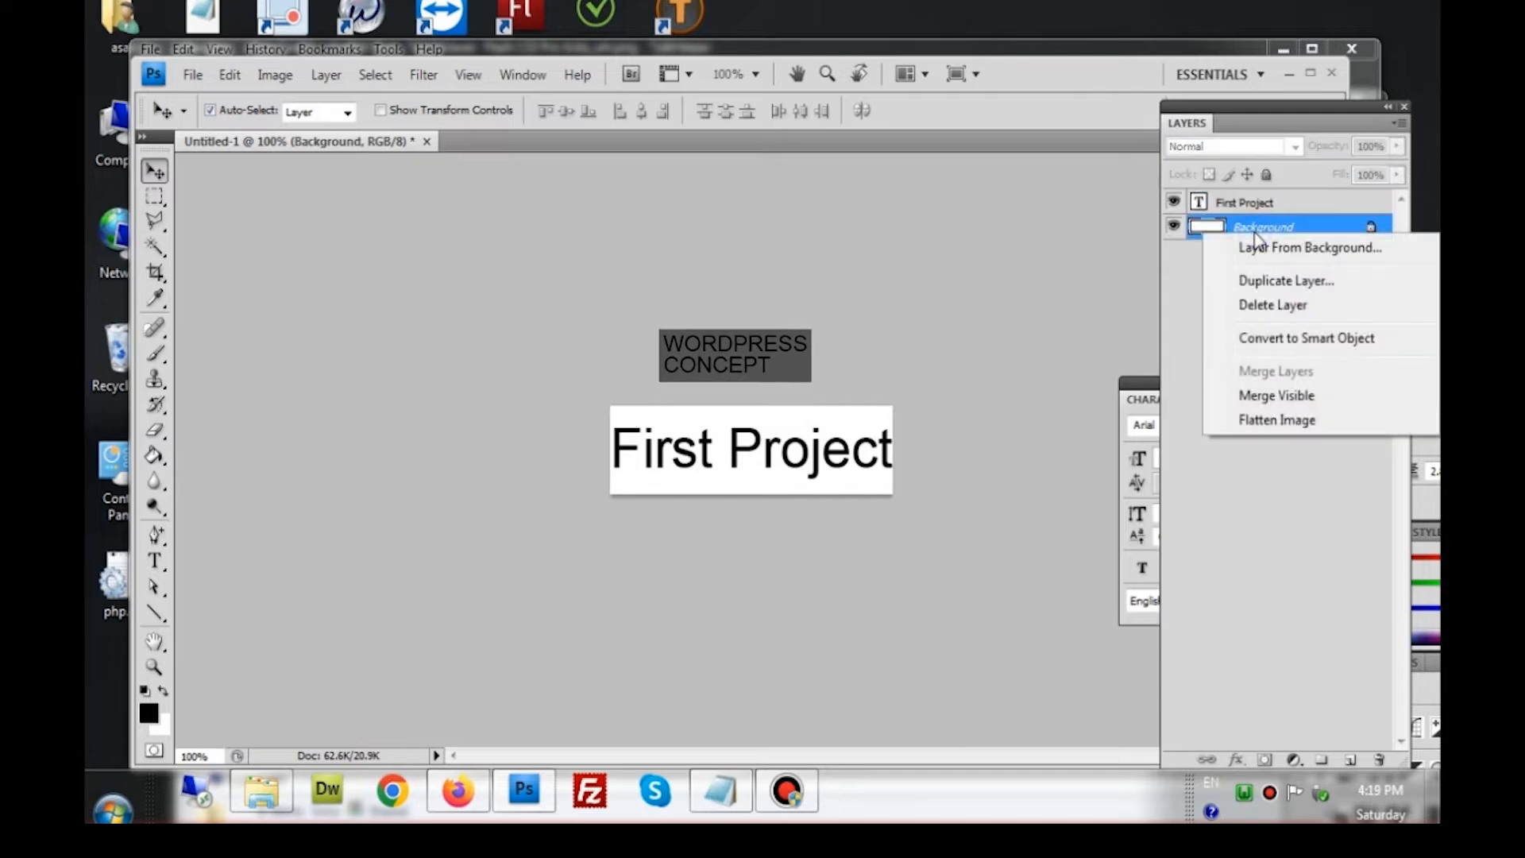
click(1247, 313)
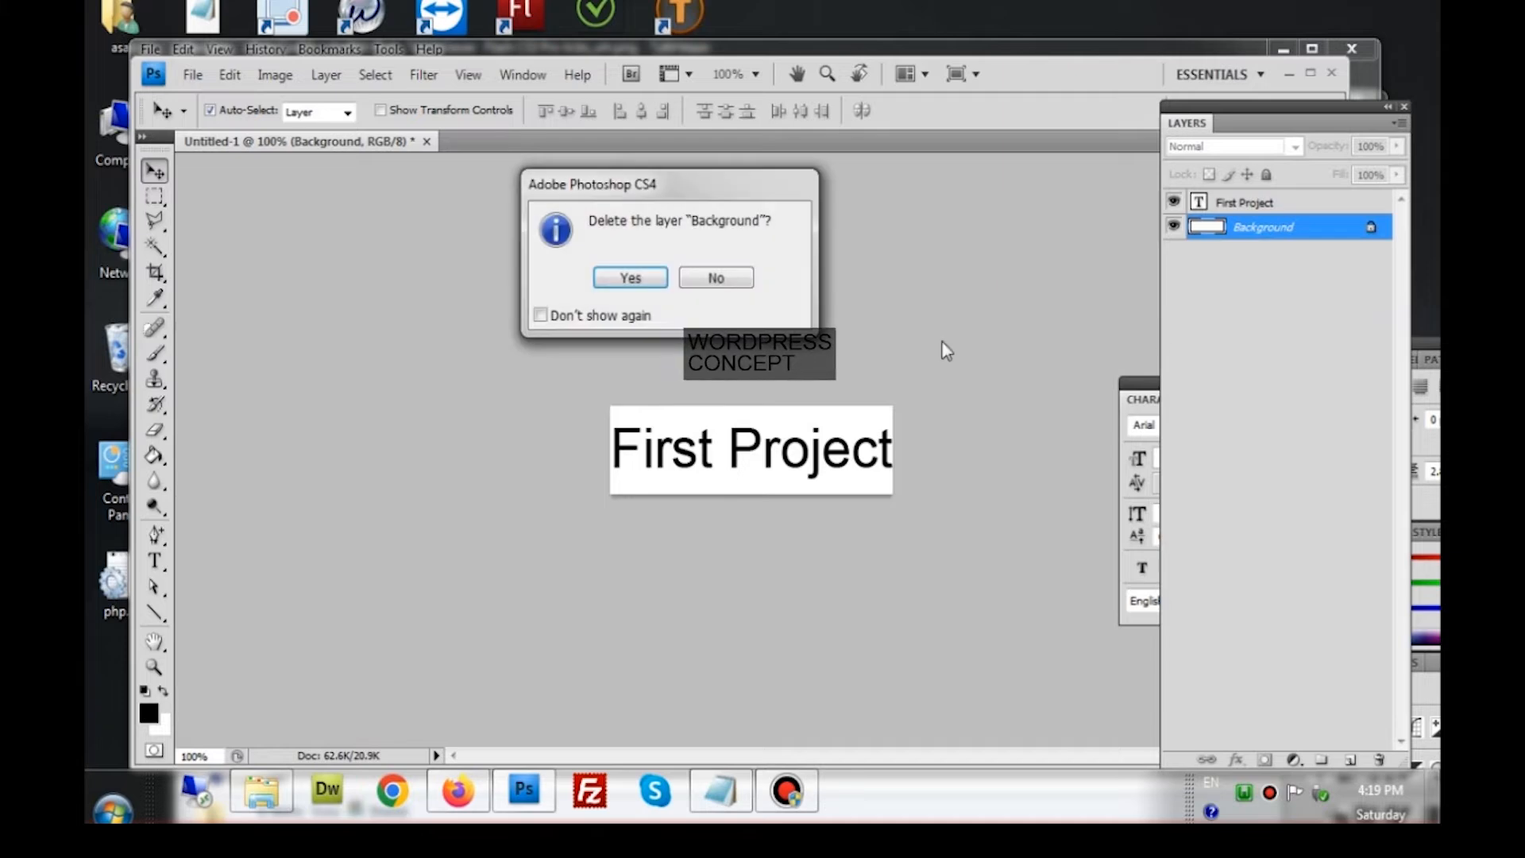
click(632, 278)
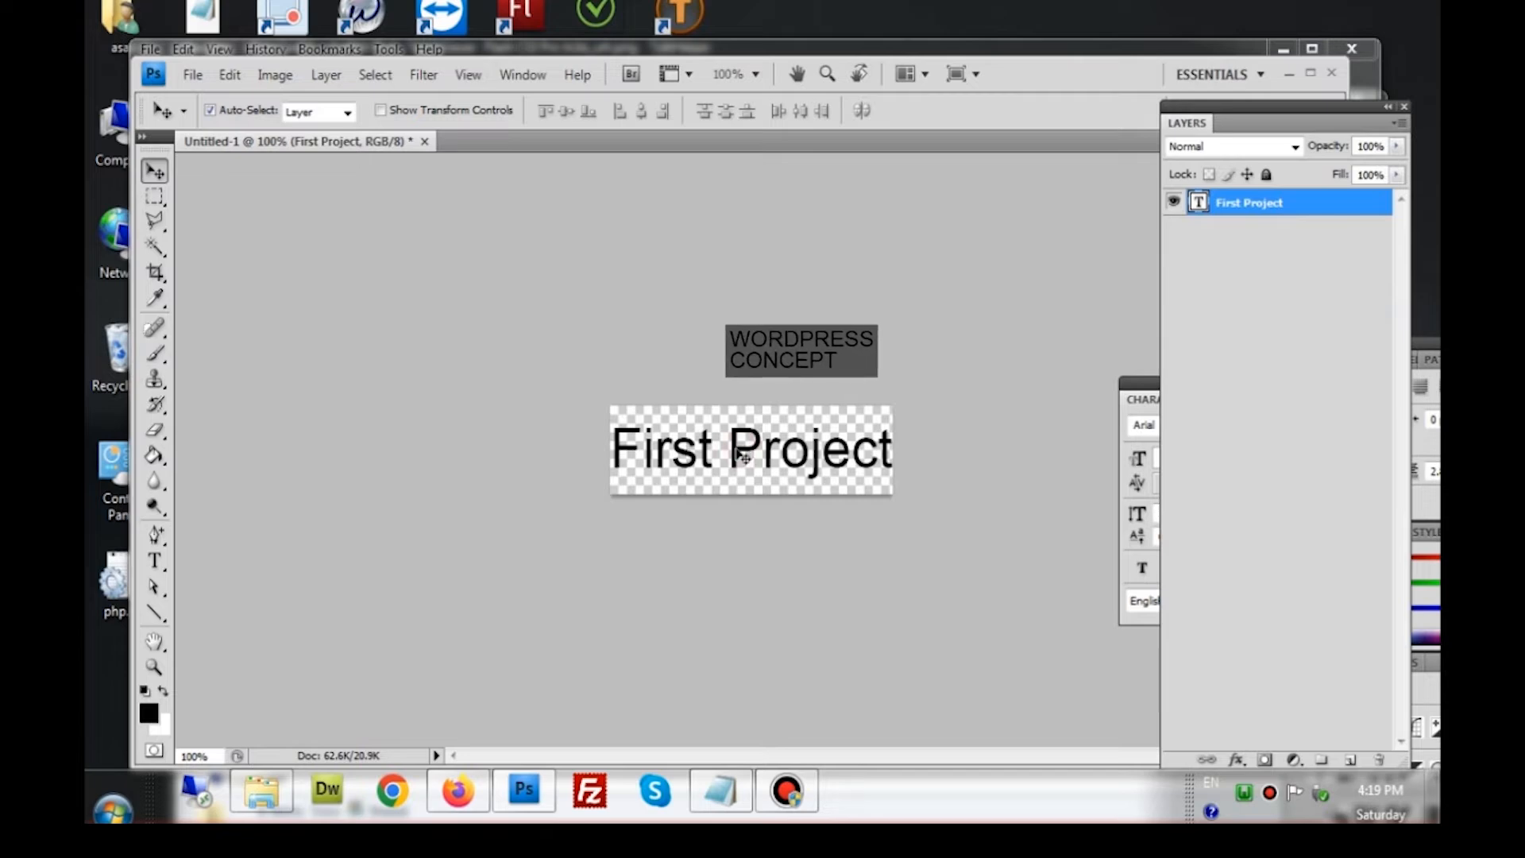
Nudge the First Project text slightly lower-left
key(Left)
key(Left)
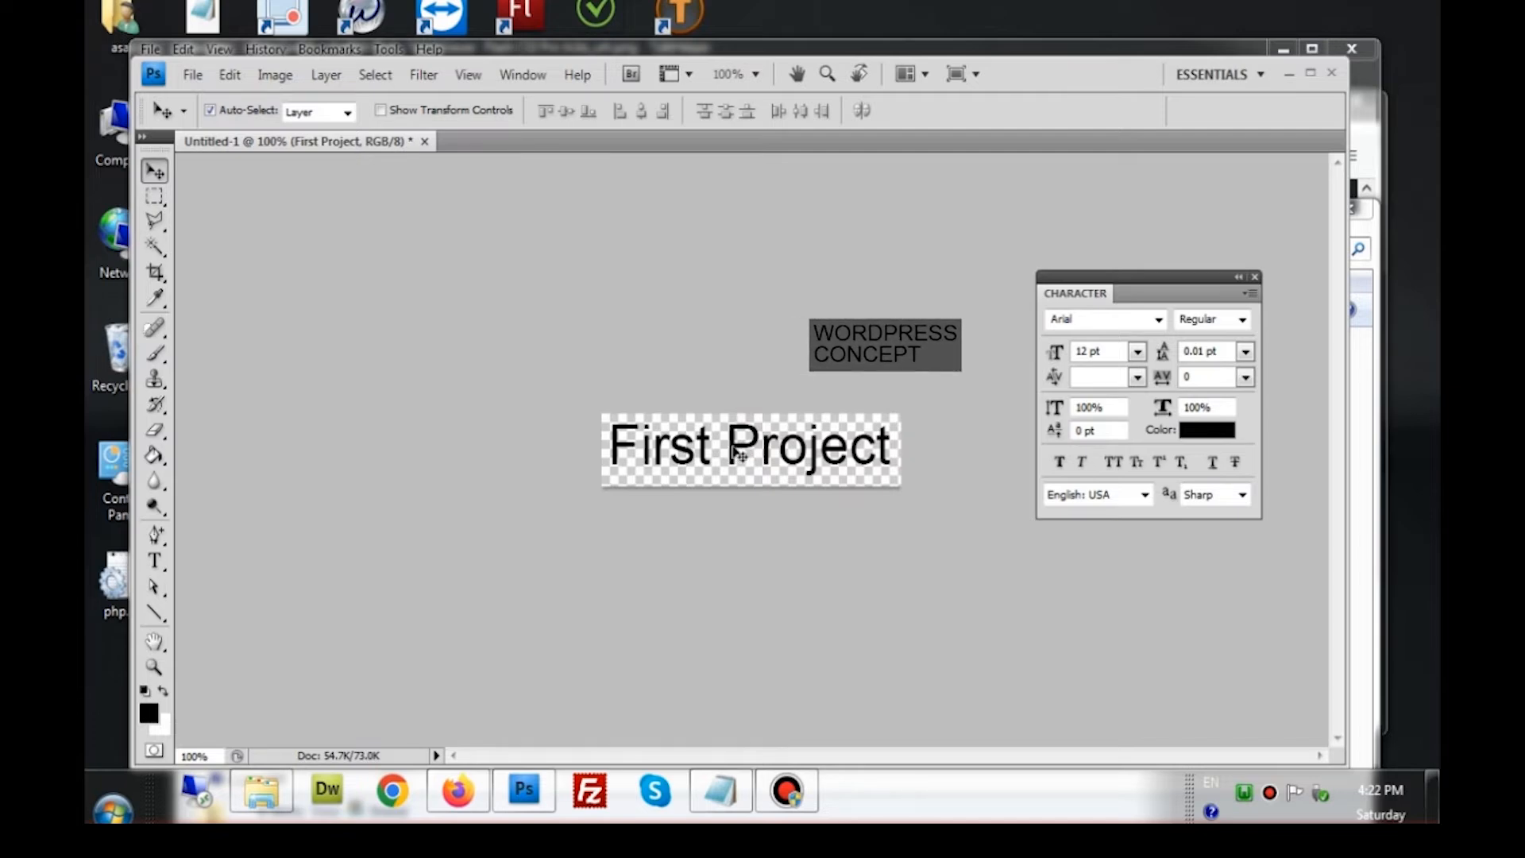
drag(738, 454, 732, 463)
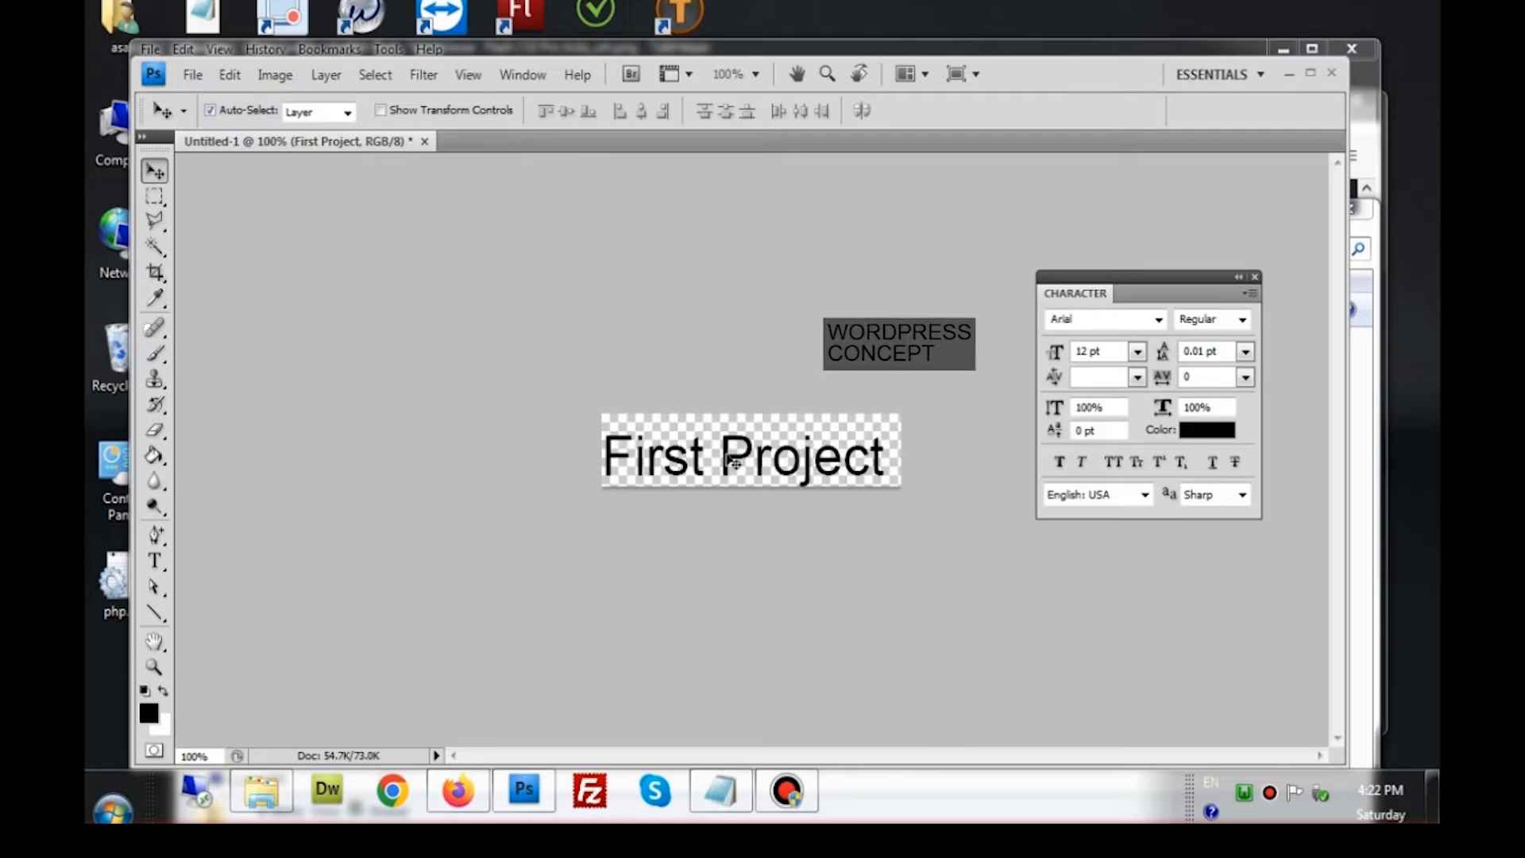
click(294, 77)
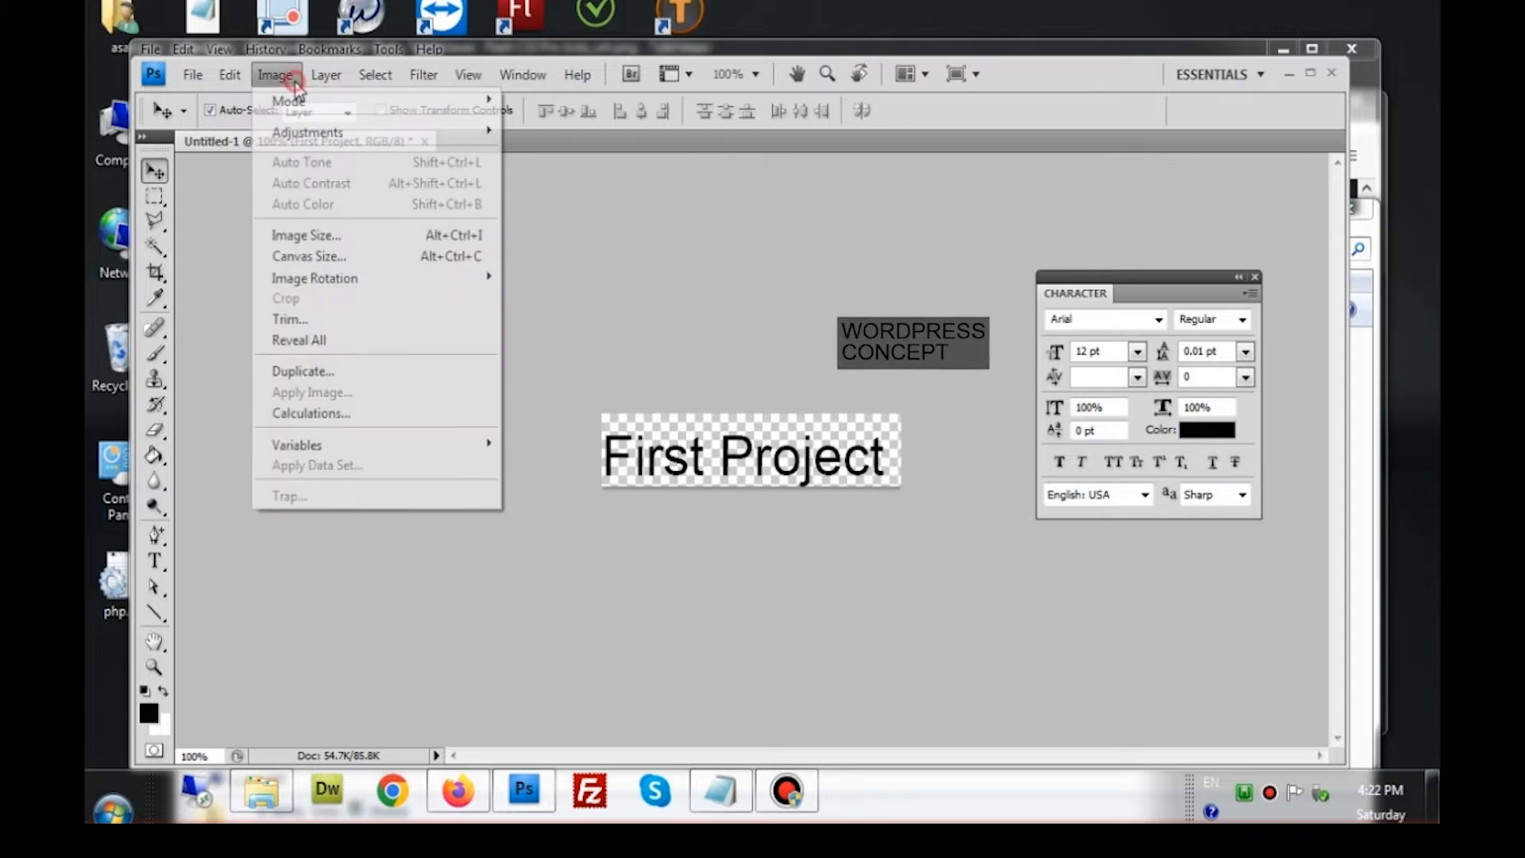
Trim the transparent pixels so the canvas fits tightly around the First Project text
click(338, 321)
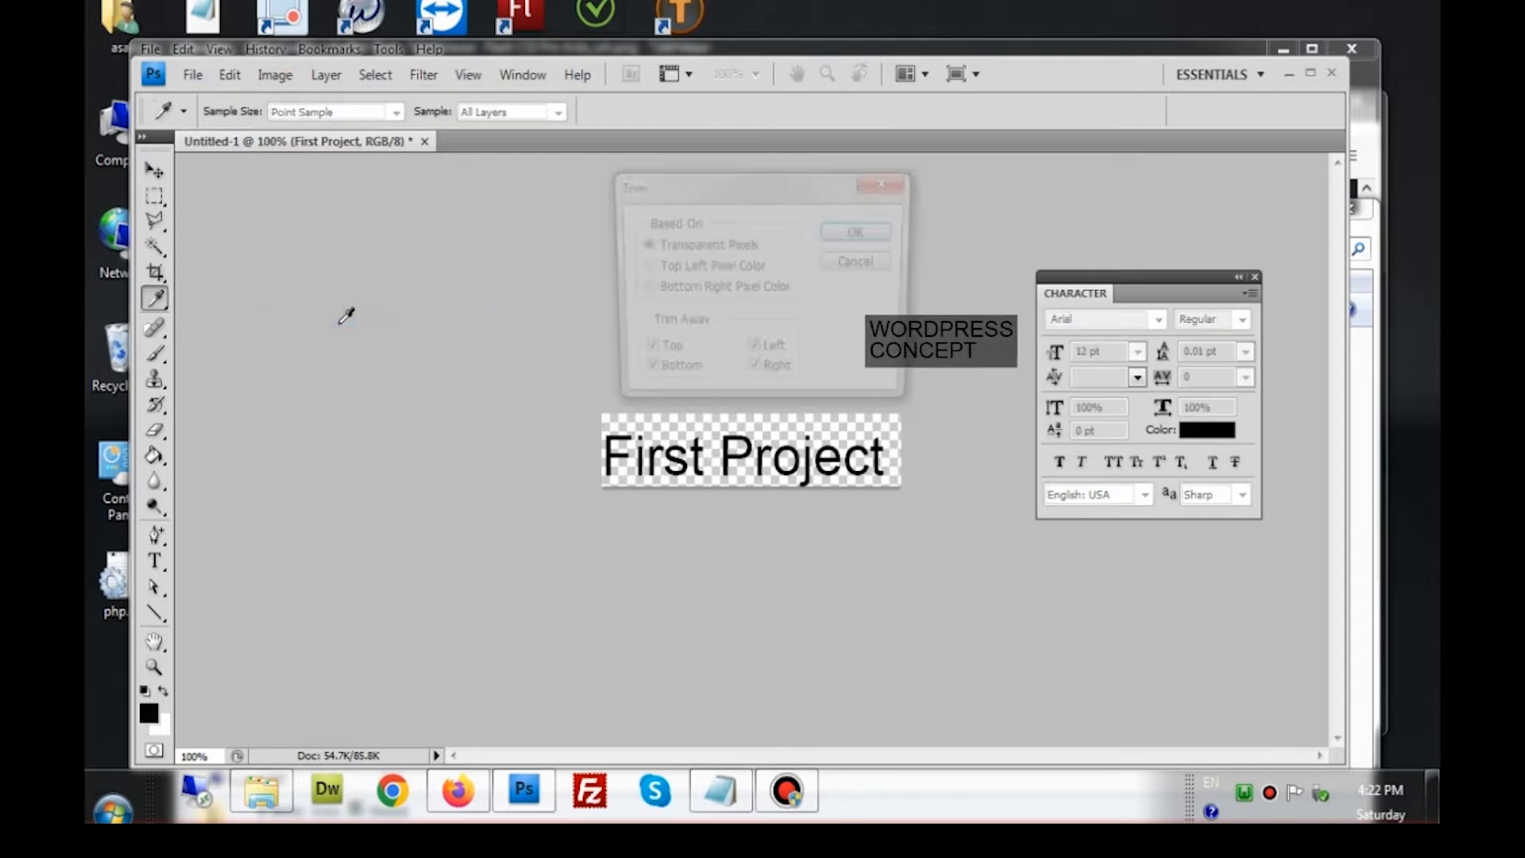
click(861, 232)
key(v)
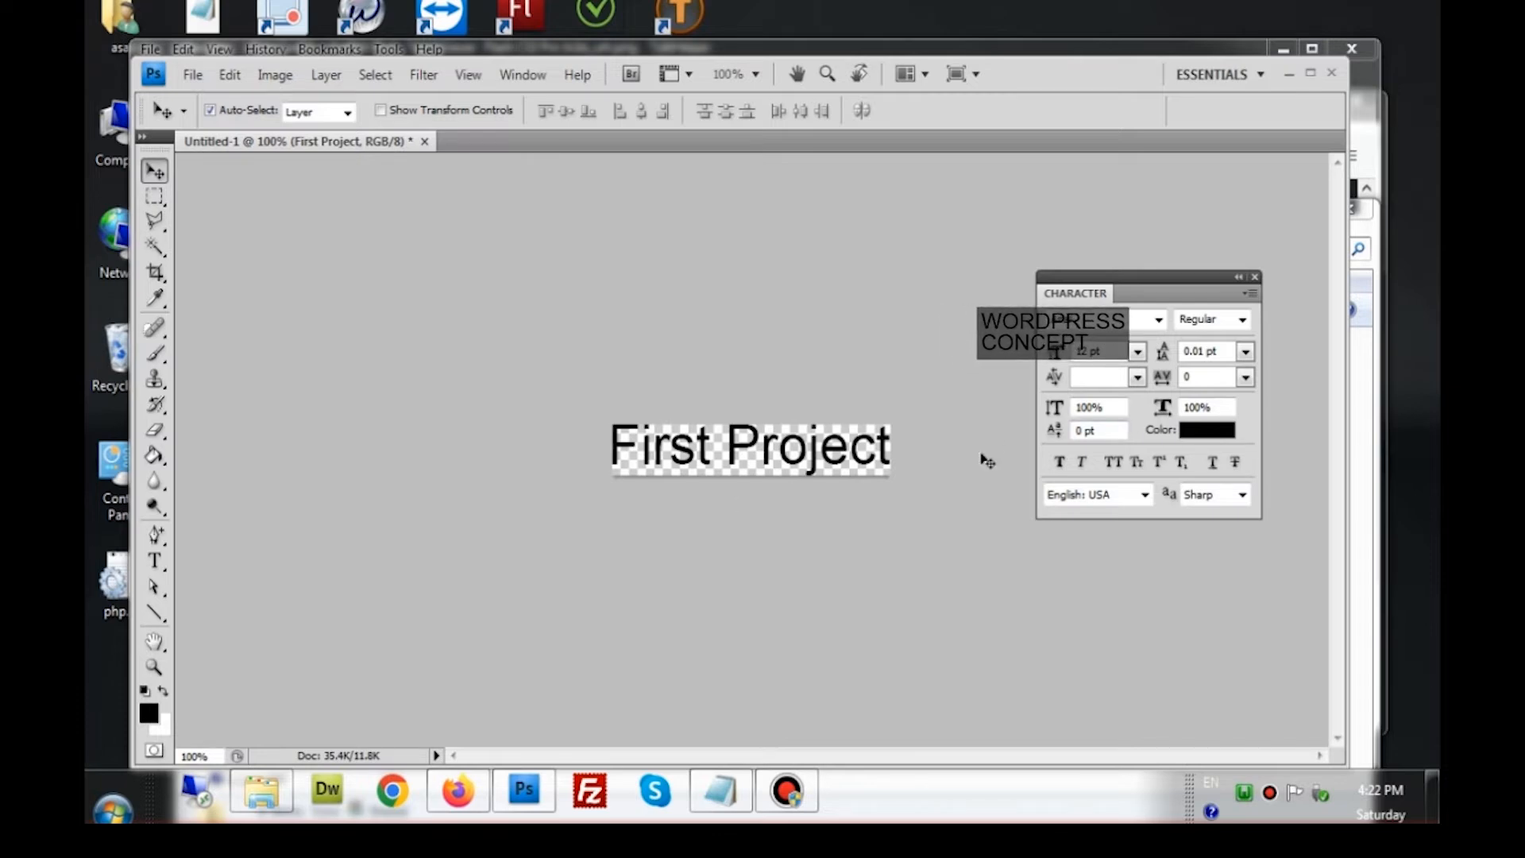
Colour the First Project text bright red (#f60707) through the Character panel swatch
click(1204, 431)
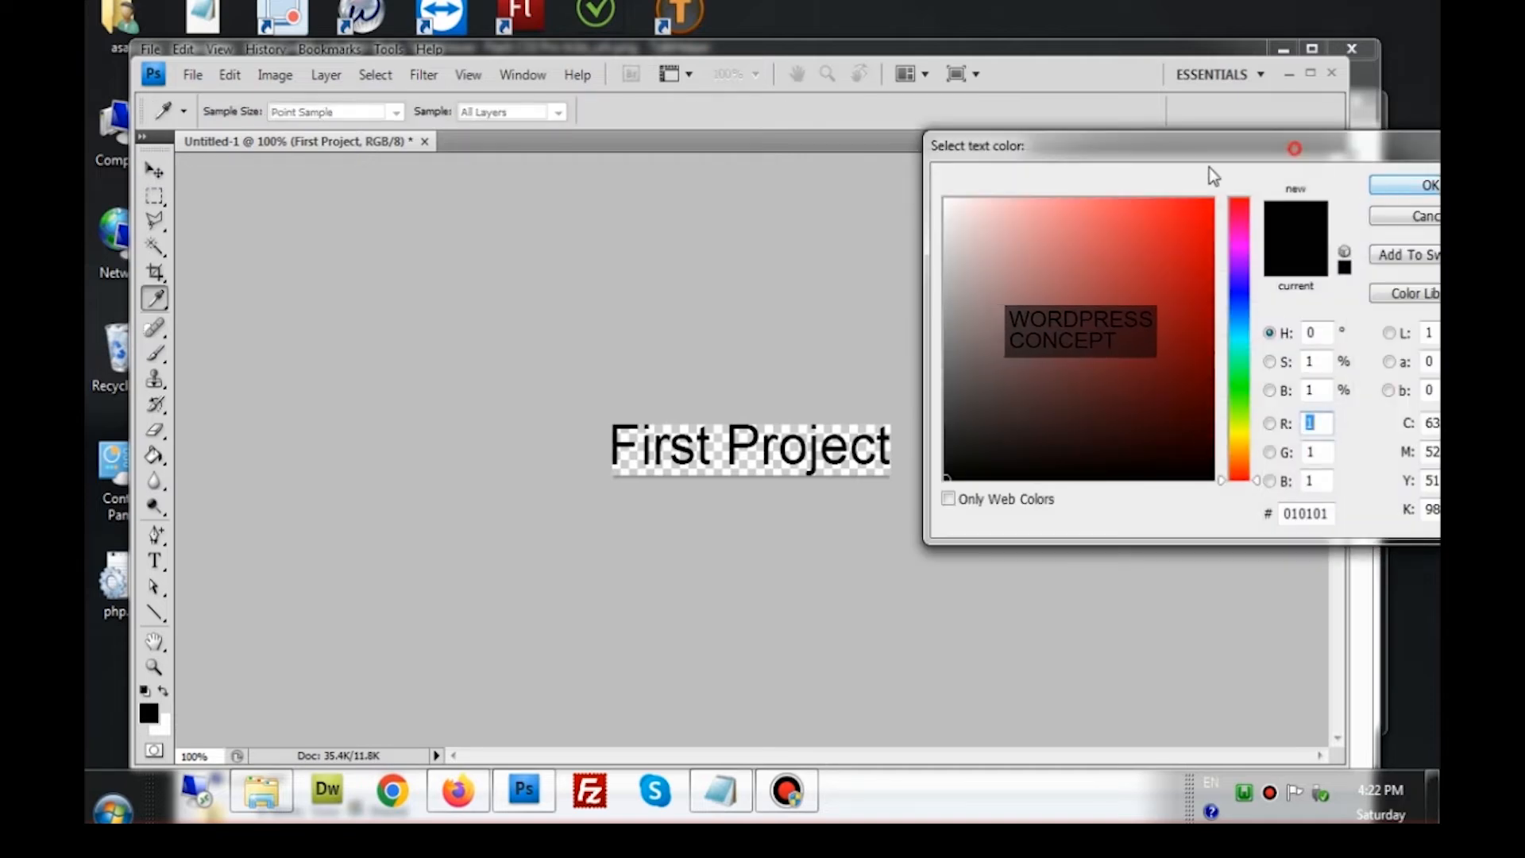
drag(1210, 169, 1070, 193)
click(1067, 233)
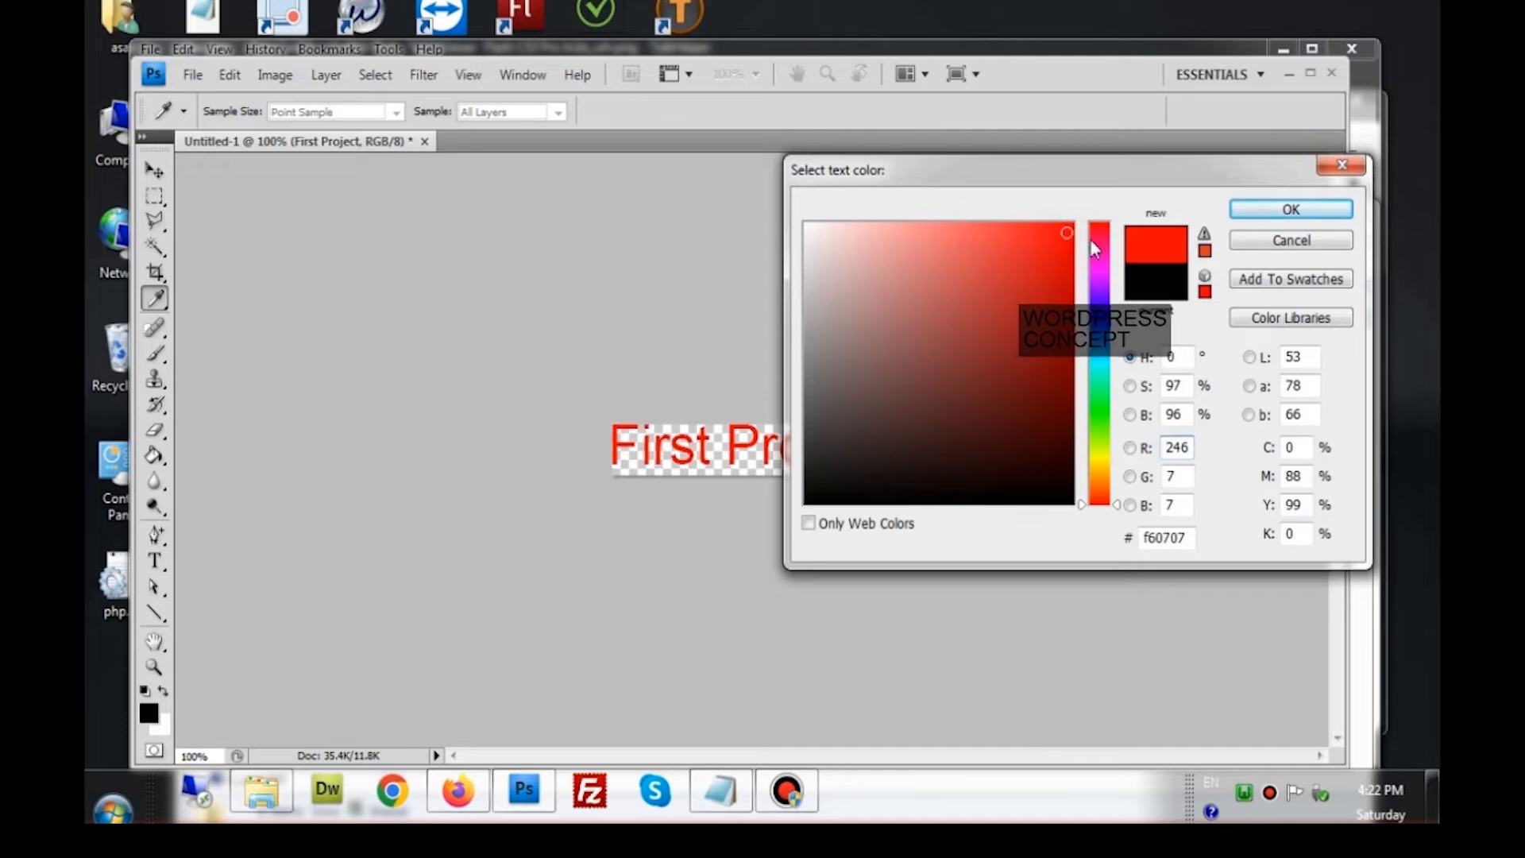
click(1308, 215)
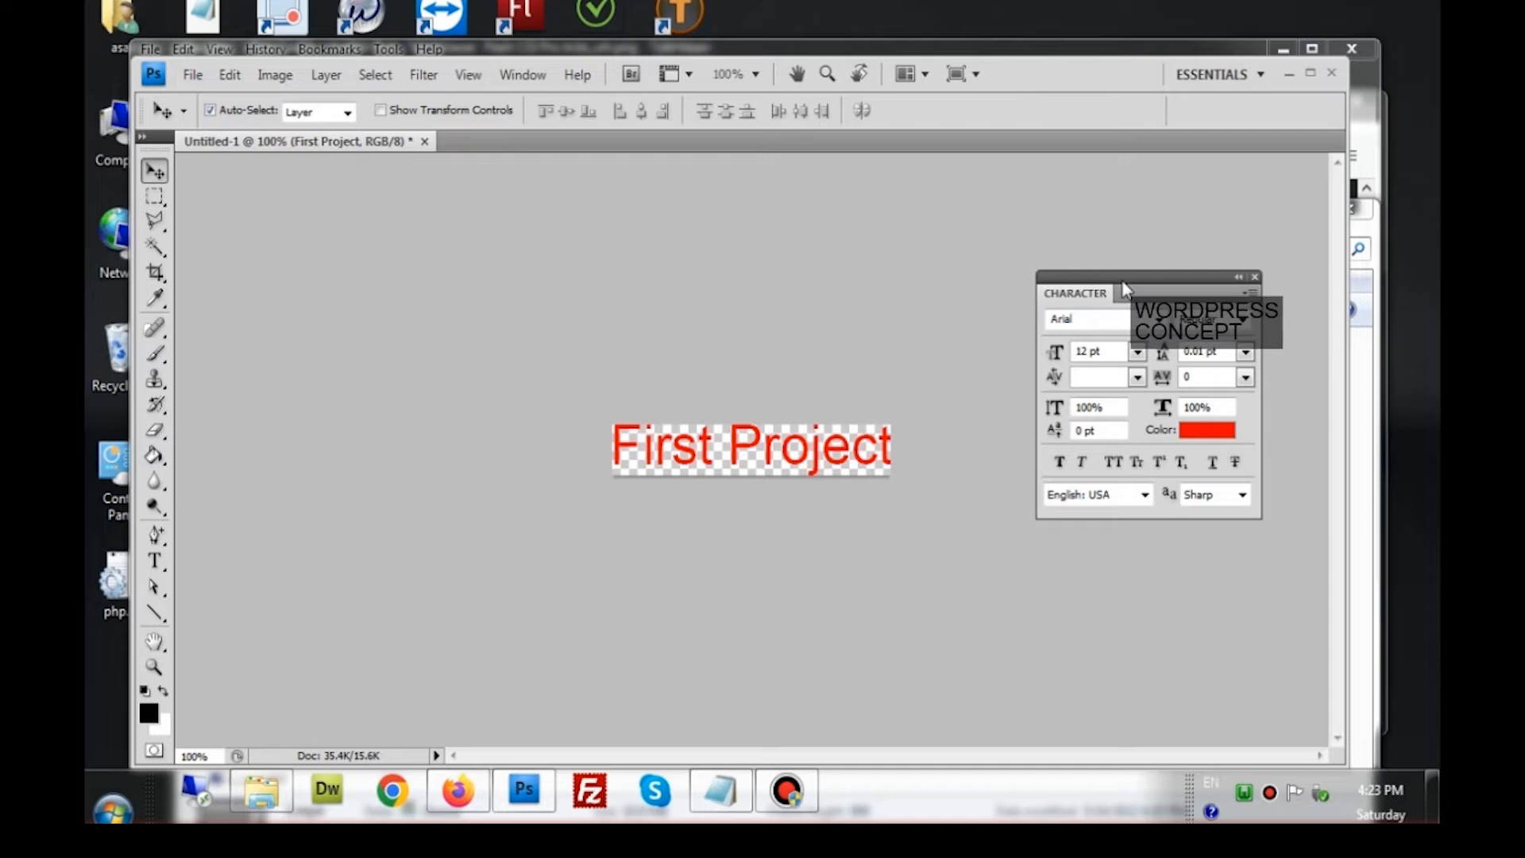
click(518, 75)
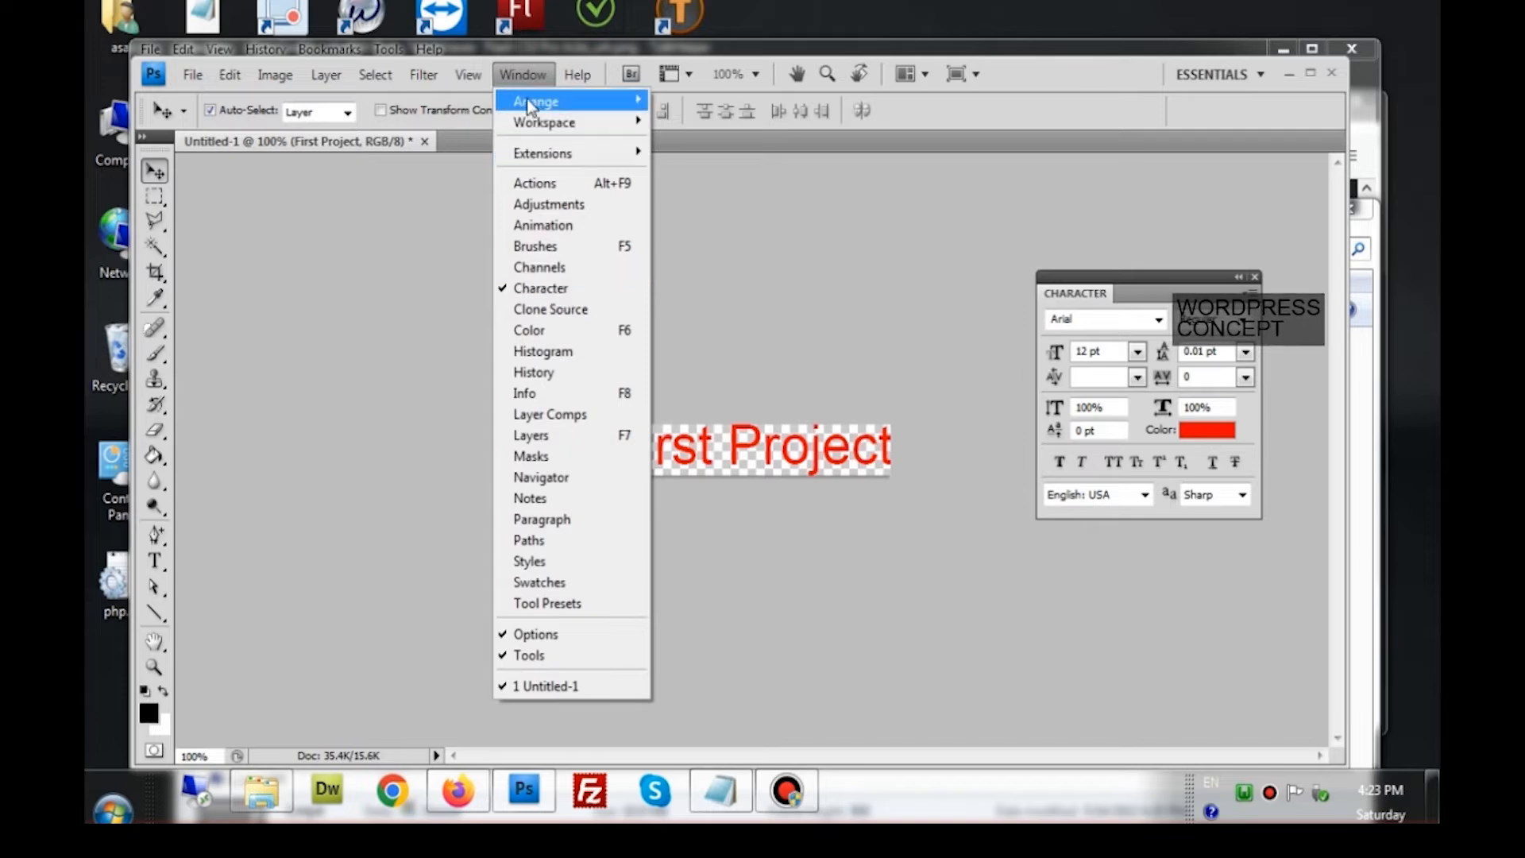
Toggle the Character panel off and on, then show the Layers panel
click(540, 289)
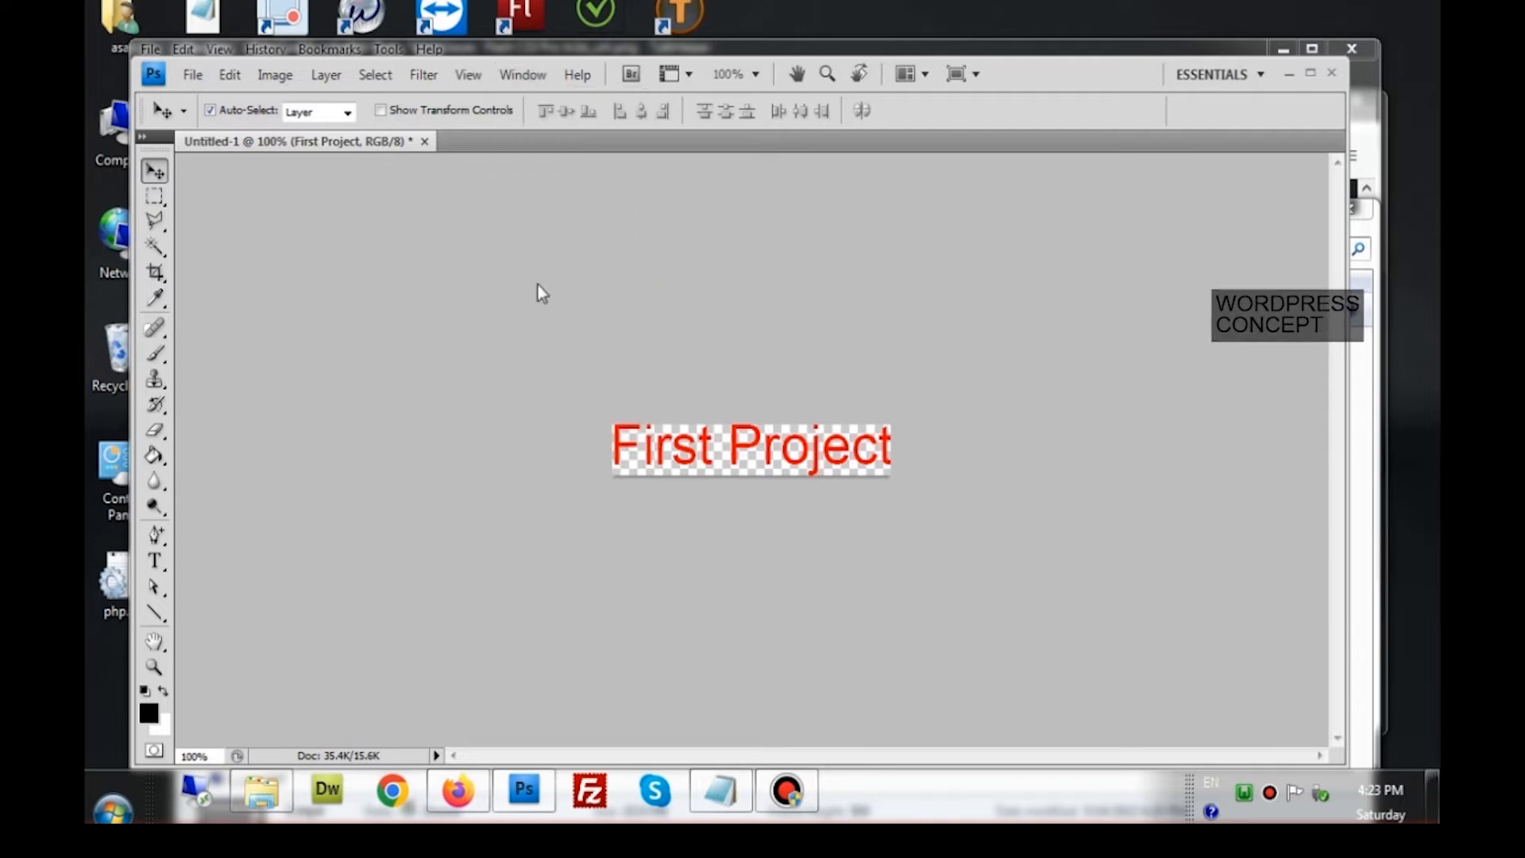
click(524, 76)
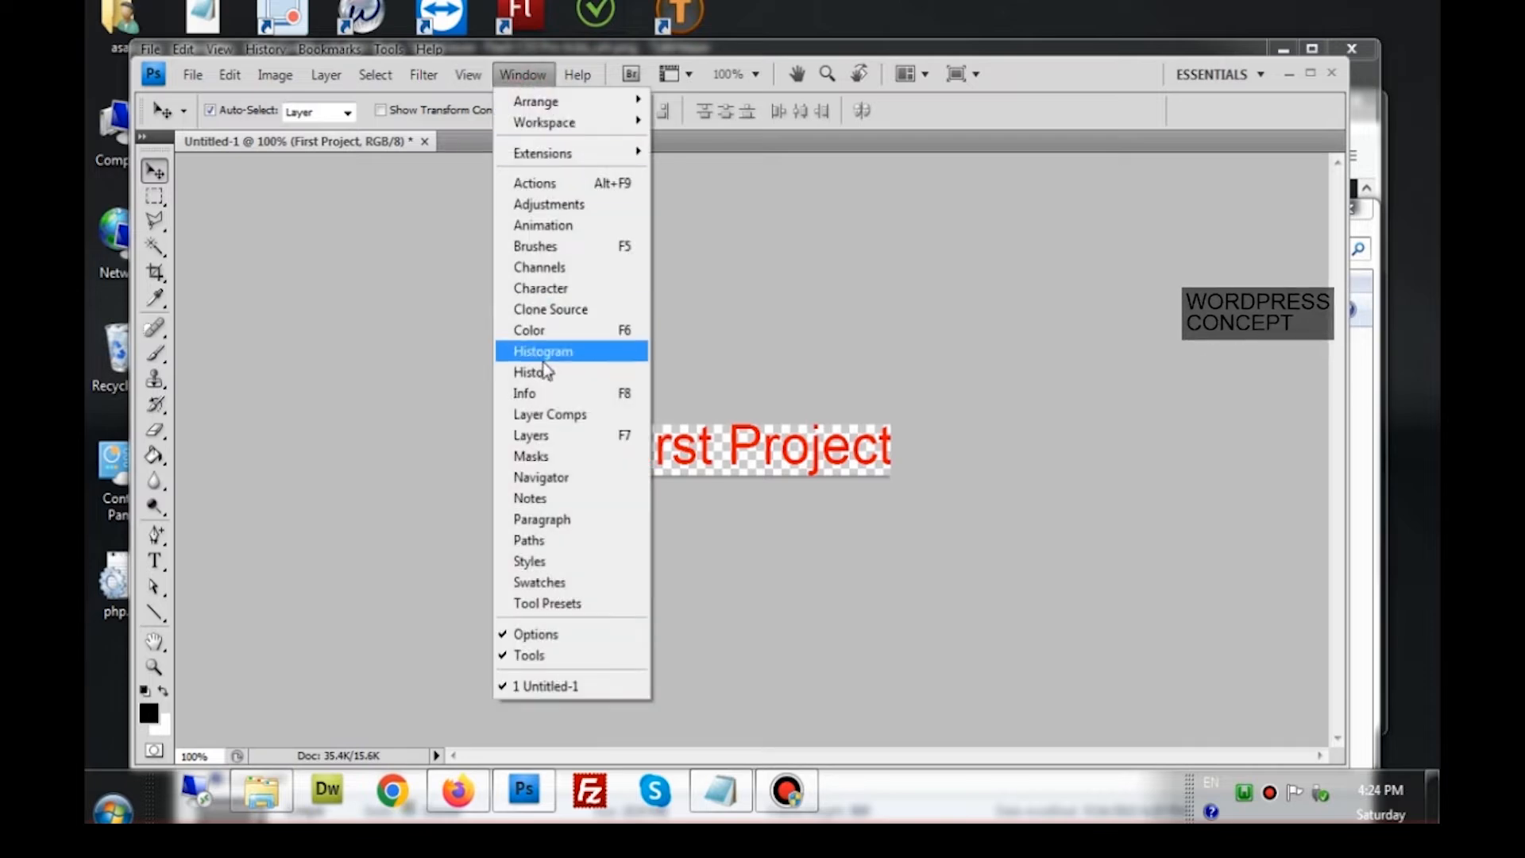
click(563, 293)
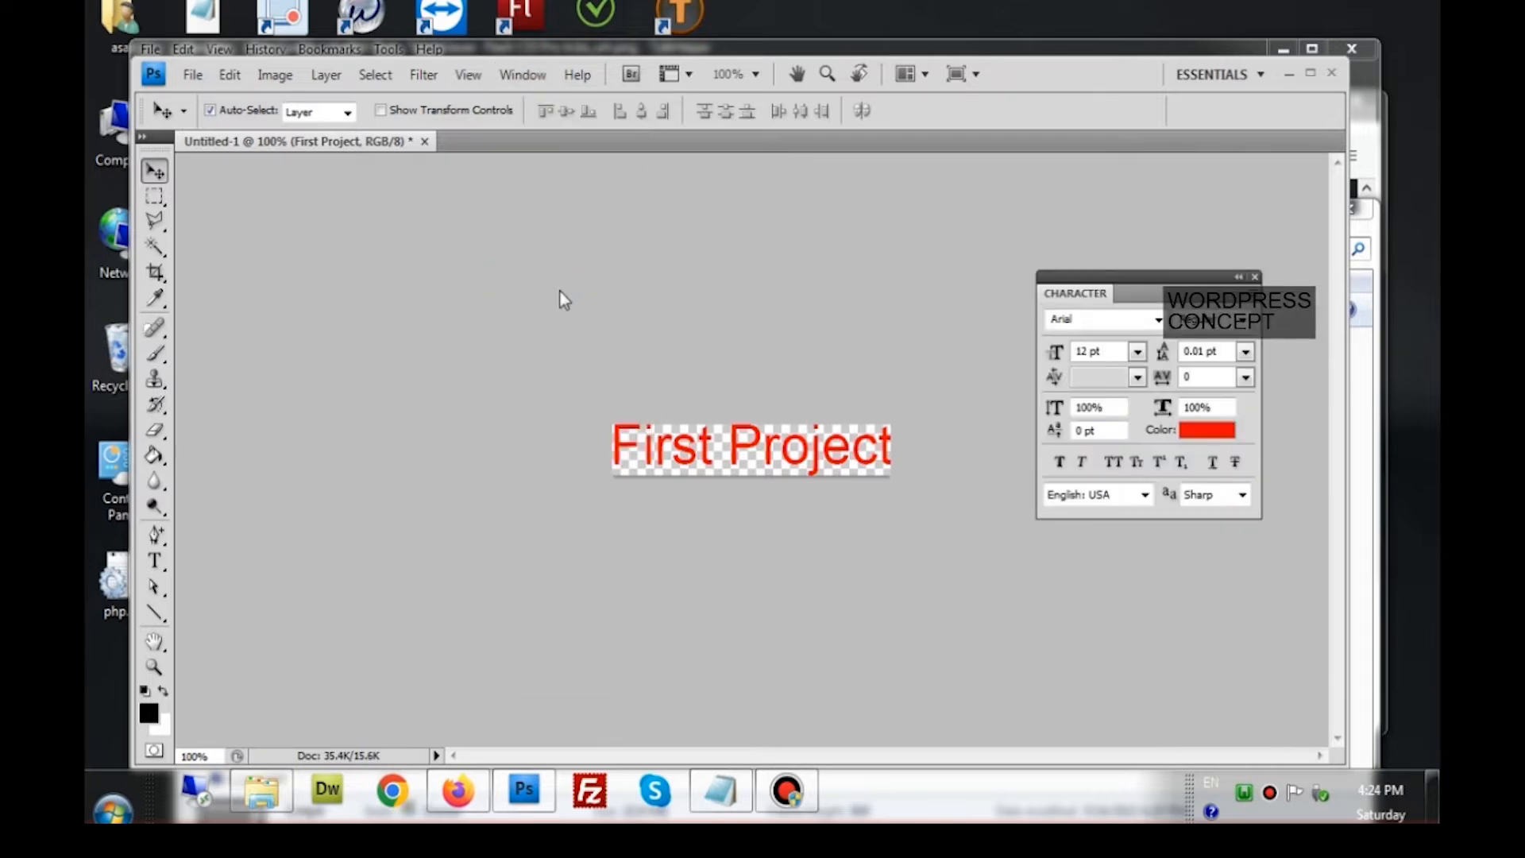
click(518, 76)
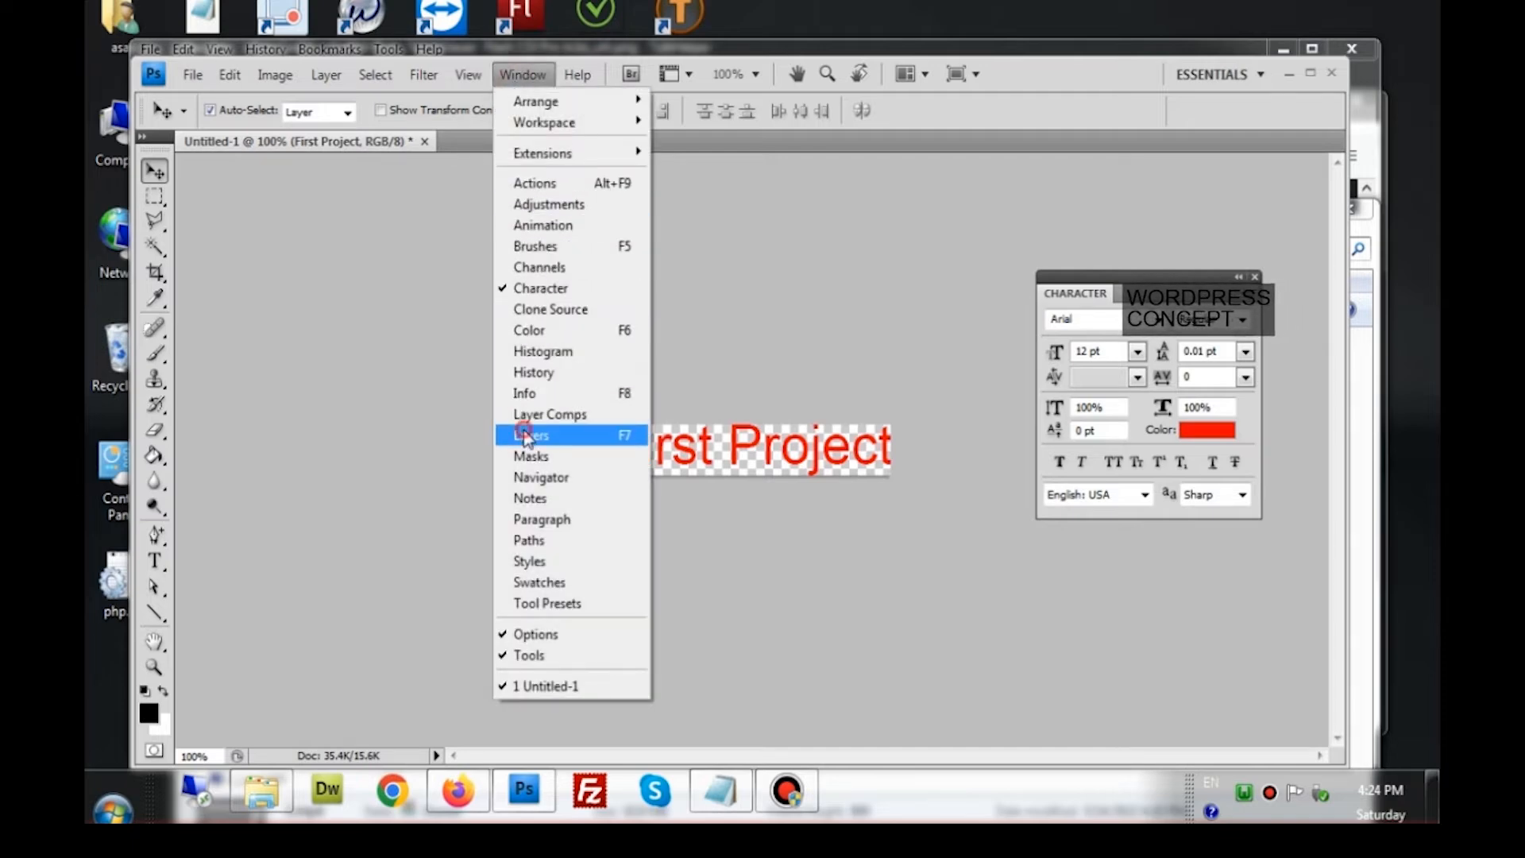
click(525, 434)
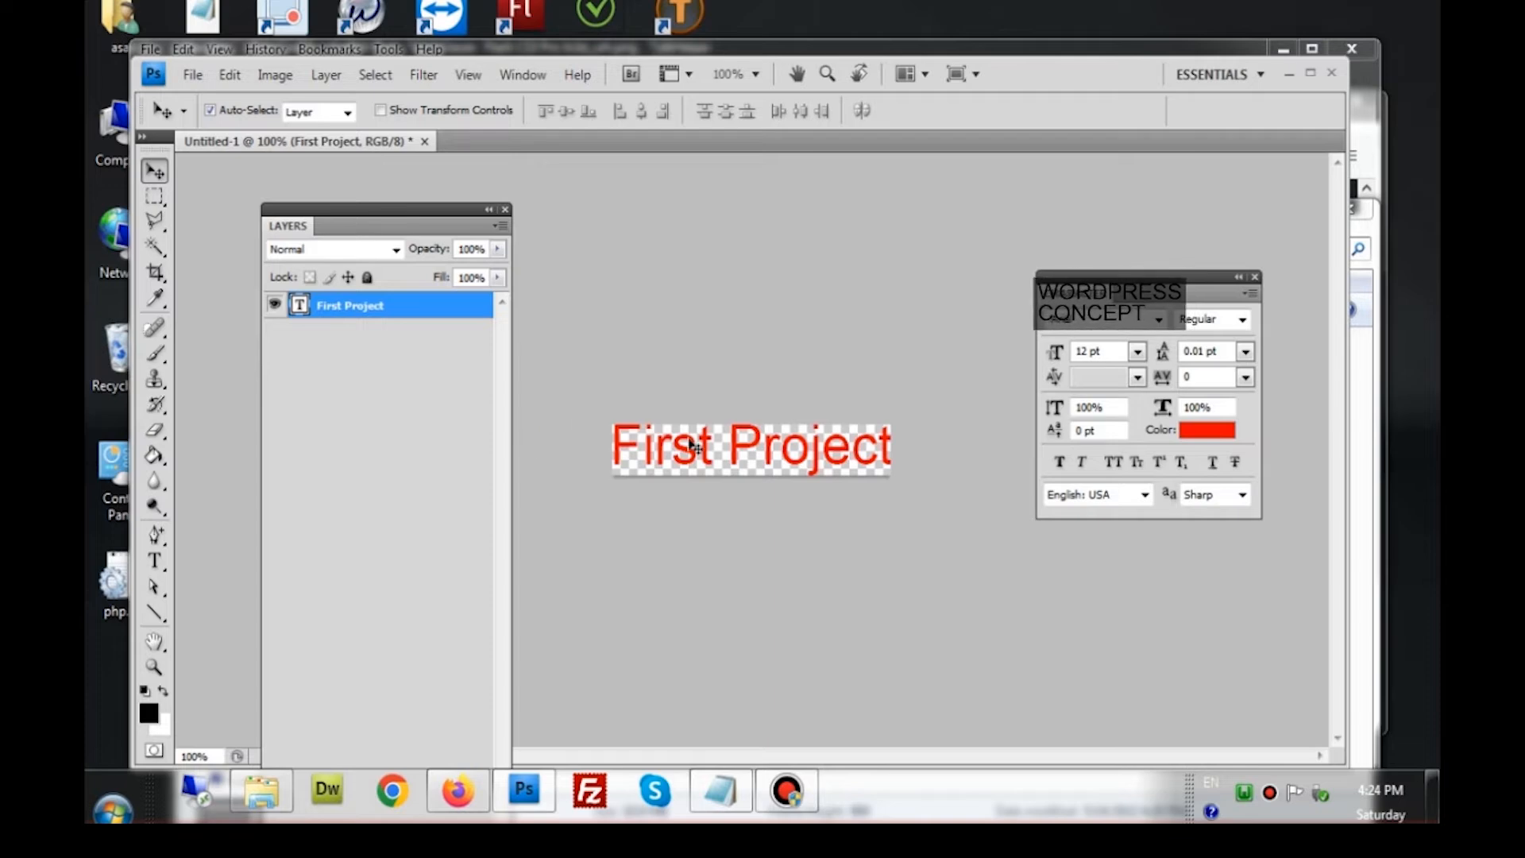
click(587, 280)
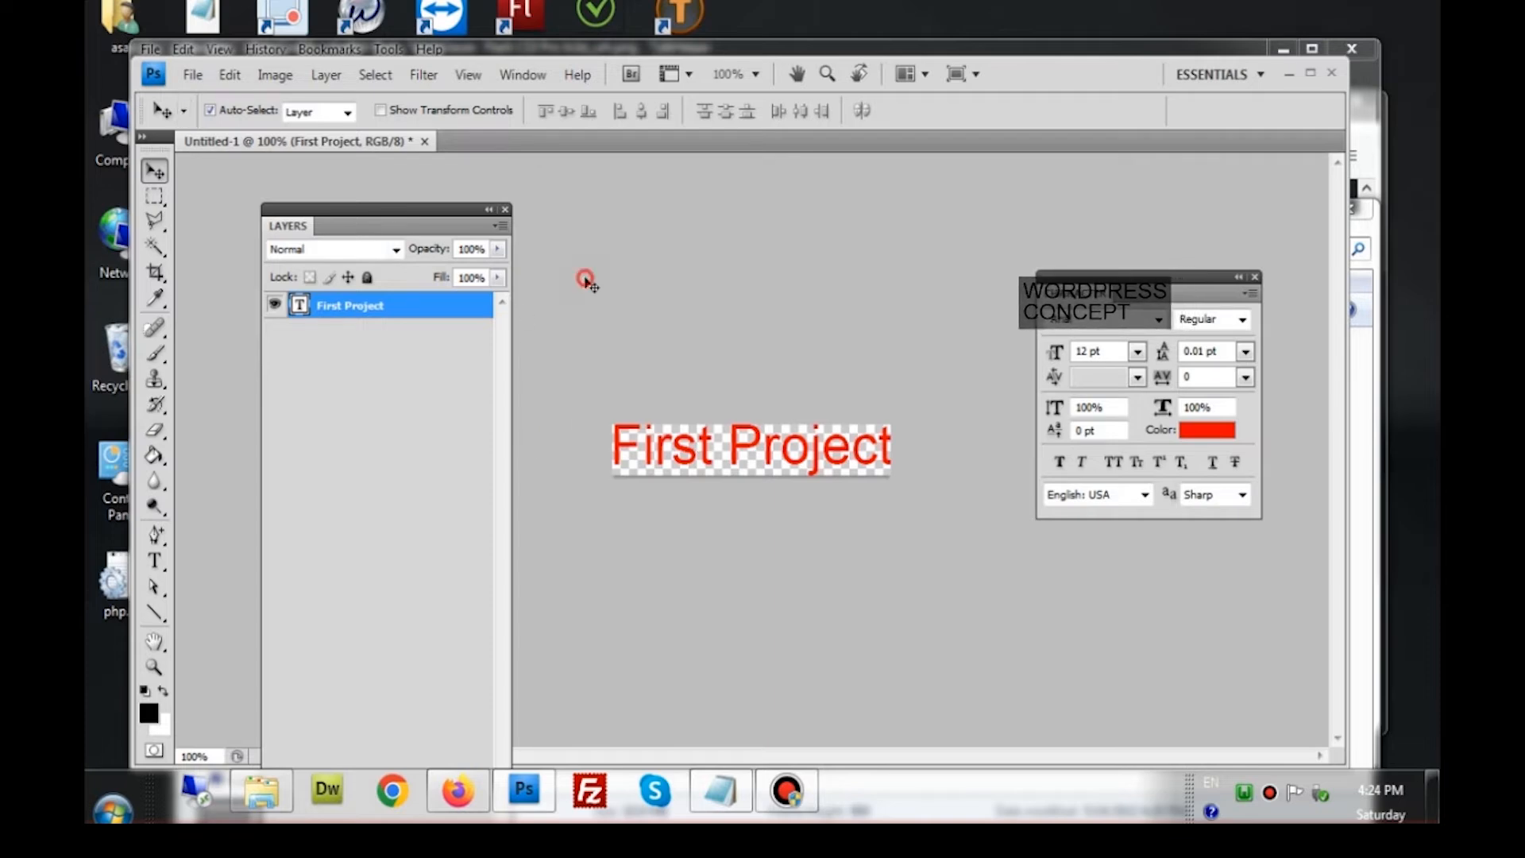
click(190, 80)
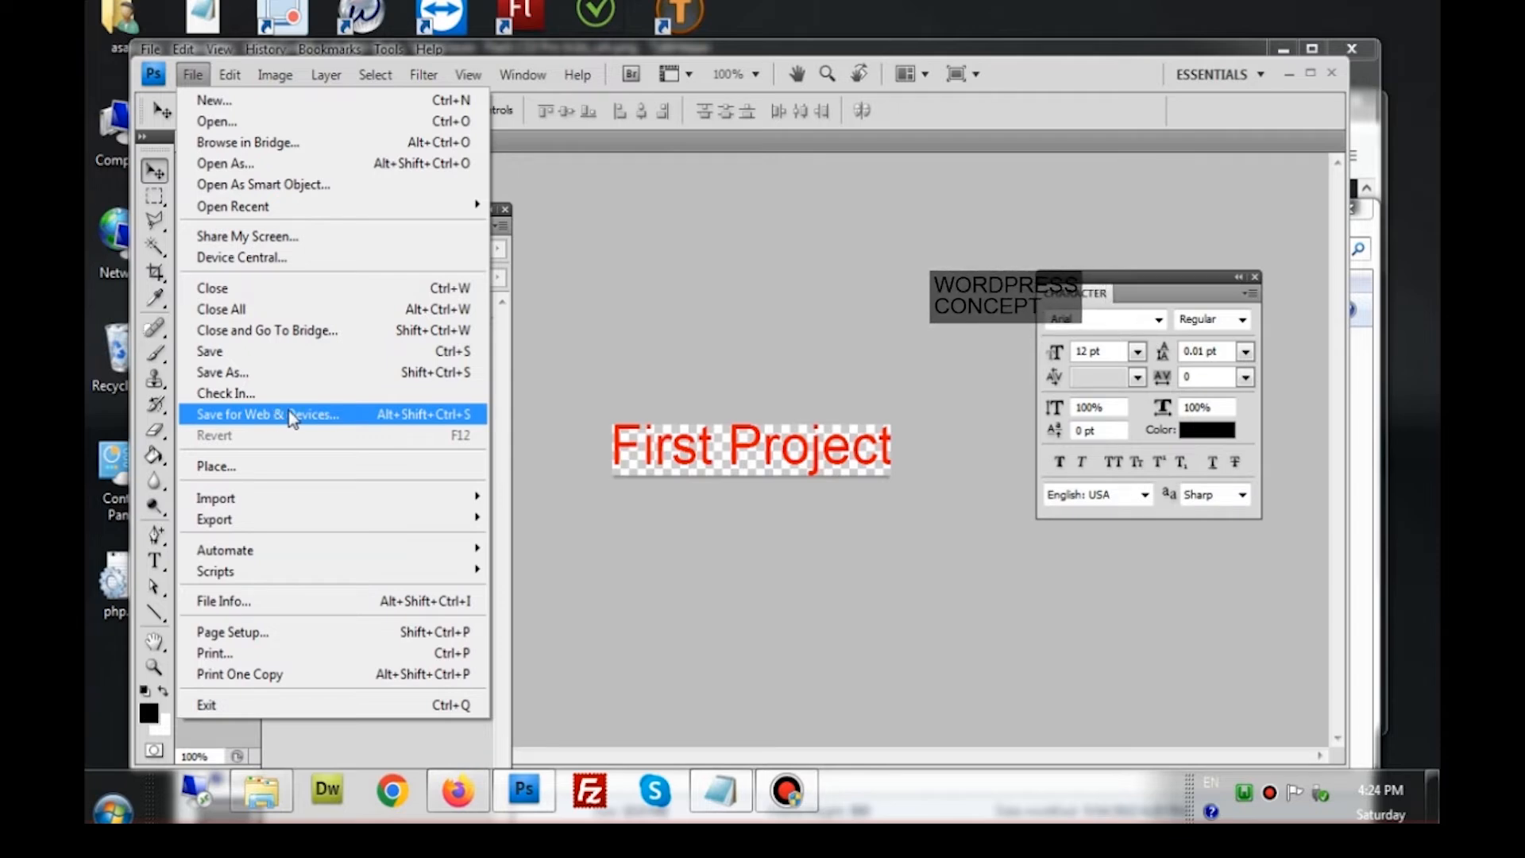
In Save for Web & Devices, compare GIF and JPEG, then settle on transparent PNG-24
click(288, 414)
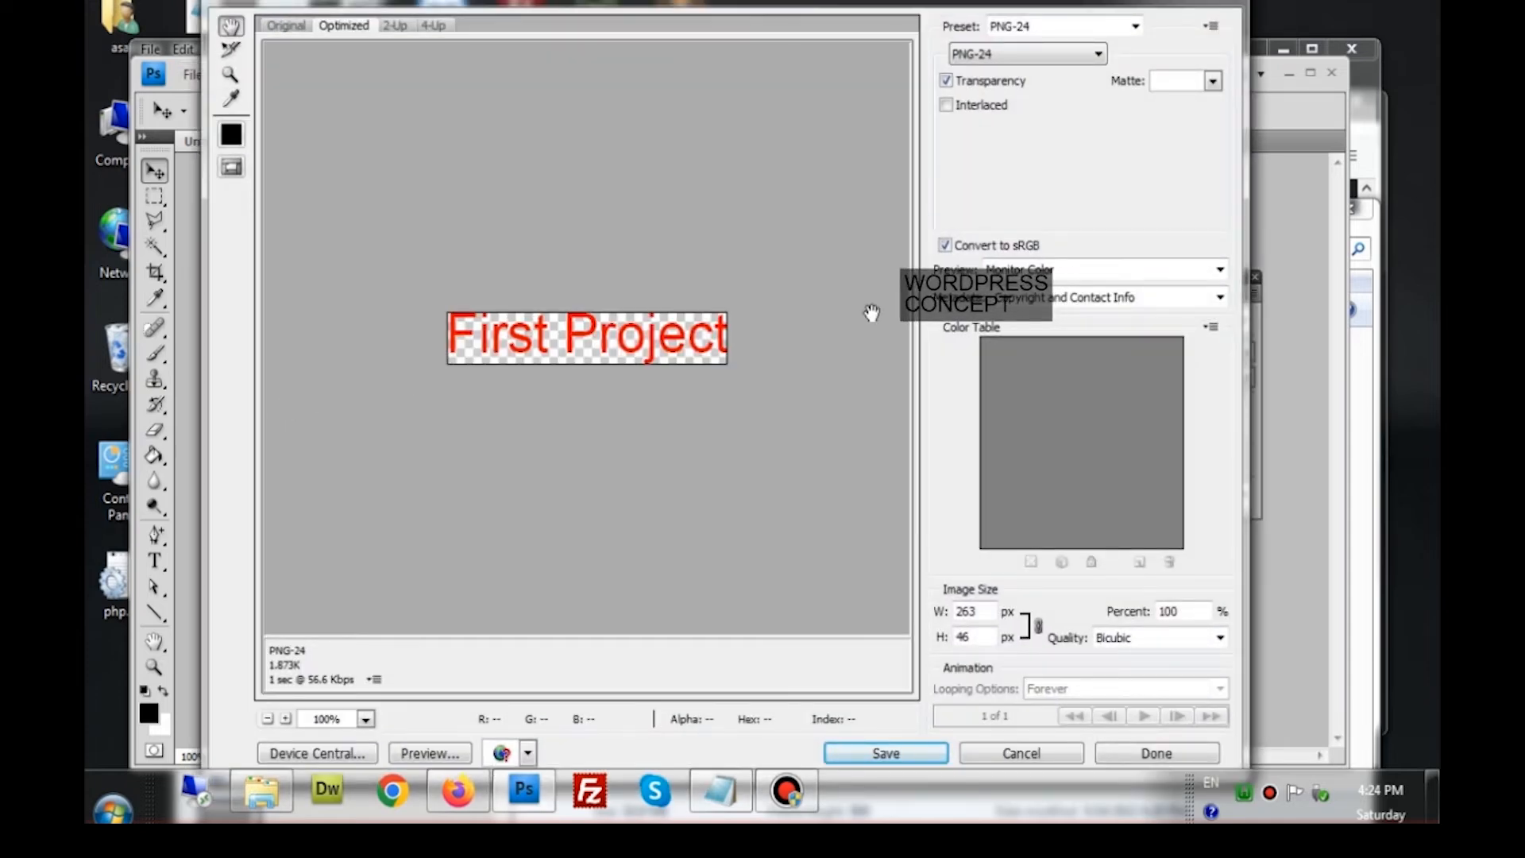
click(1024, 49)
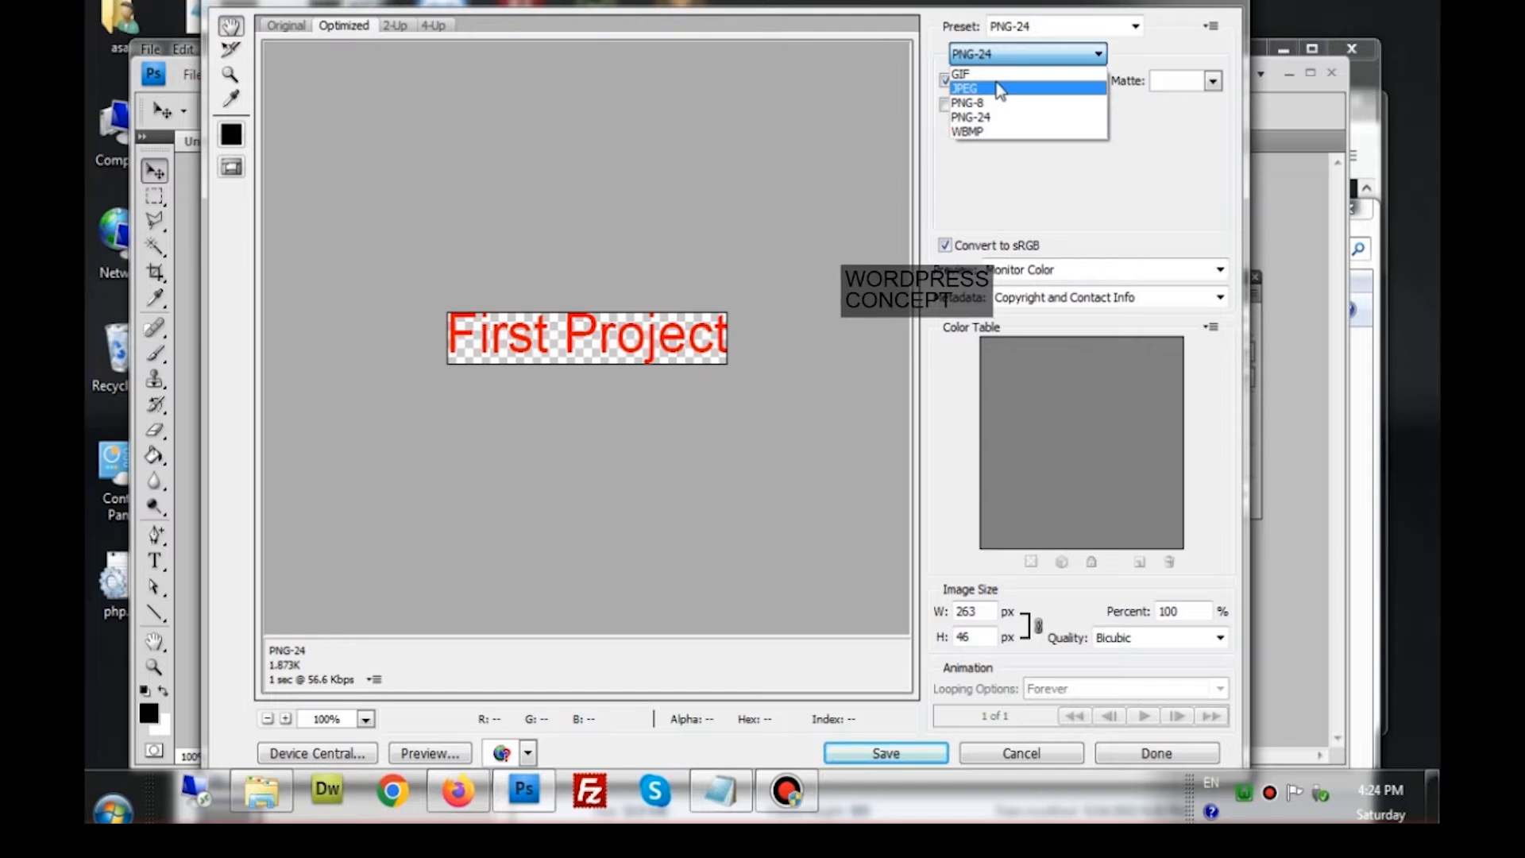
click(996, 74)
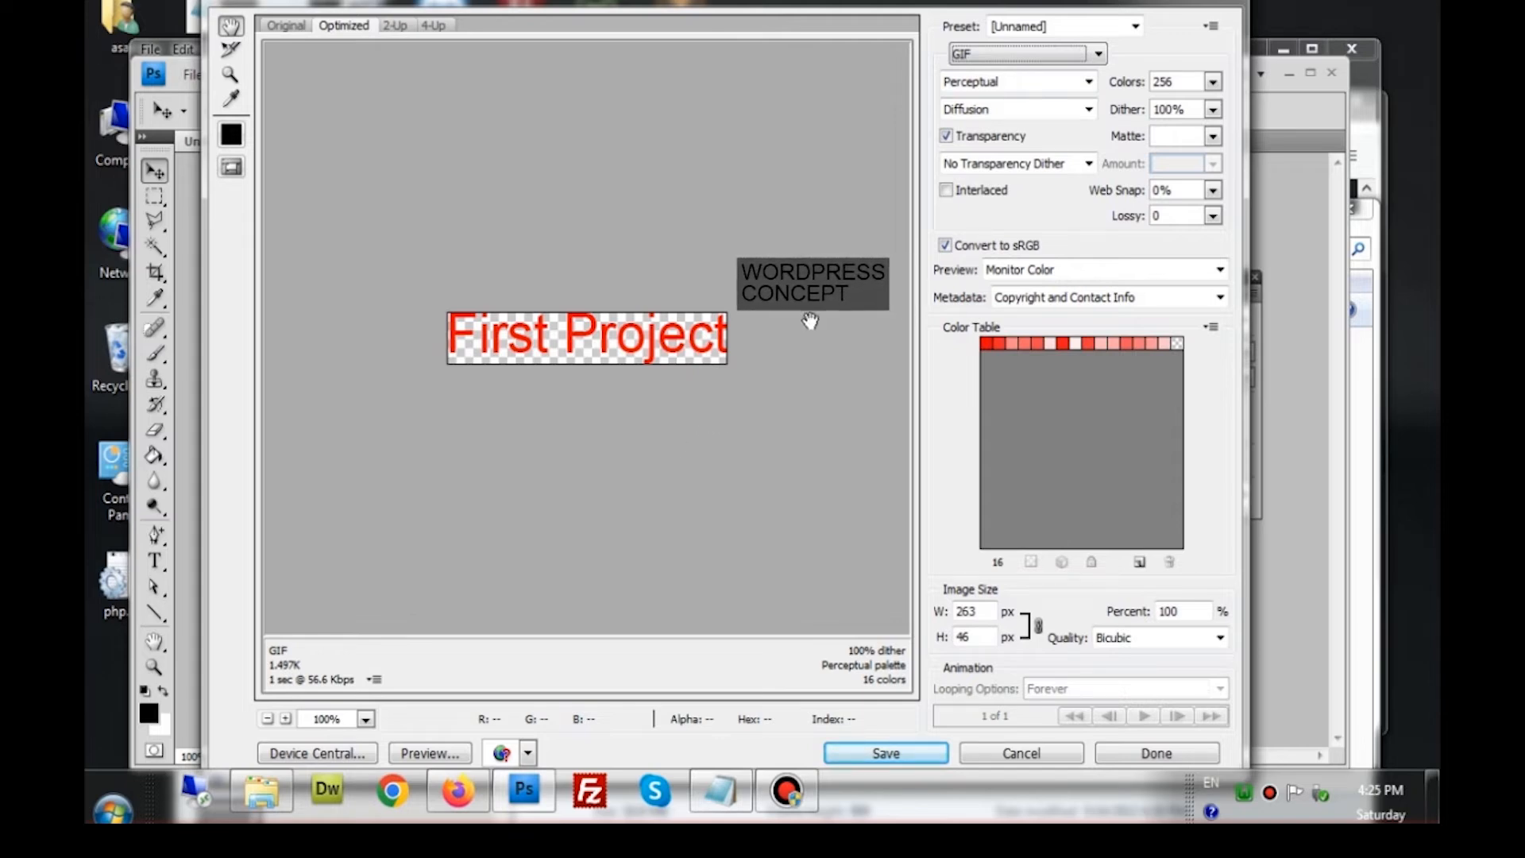
click(1018, 56)
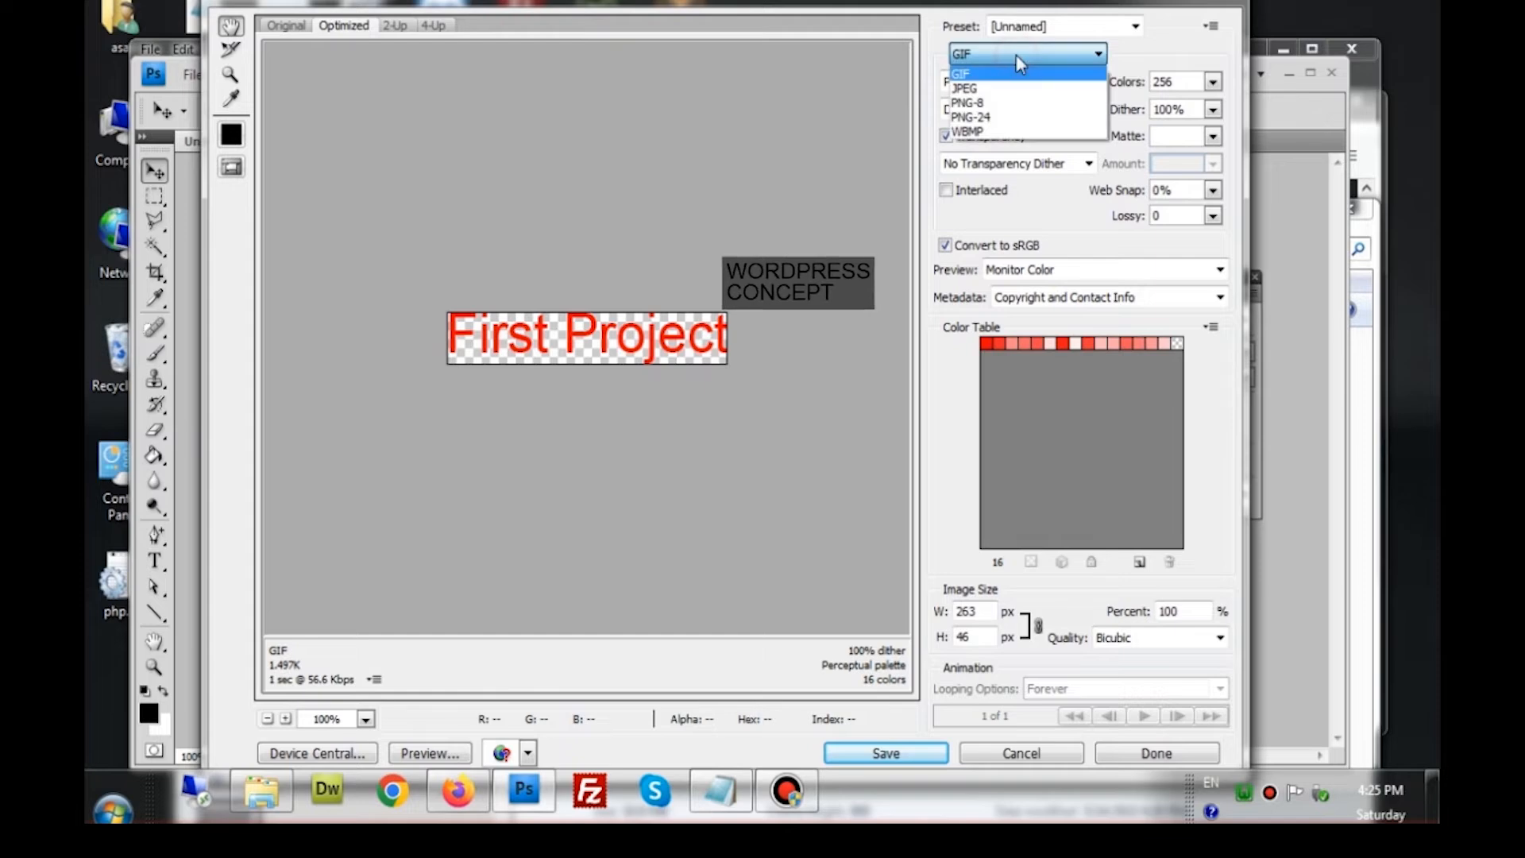
click(993, 86)
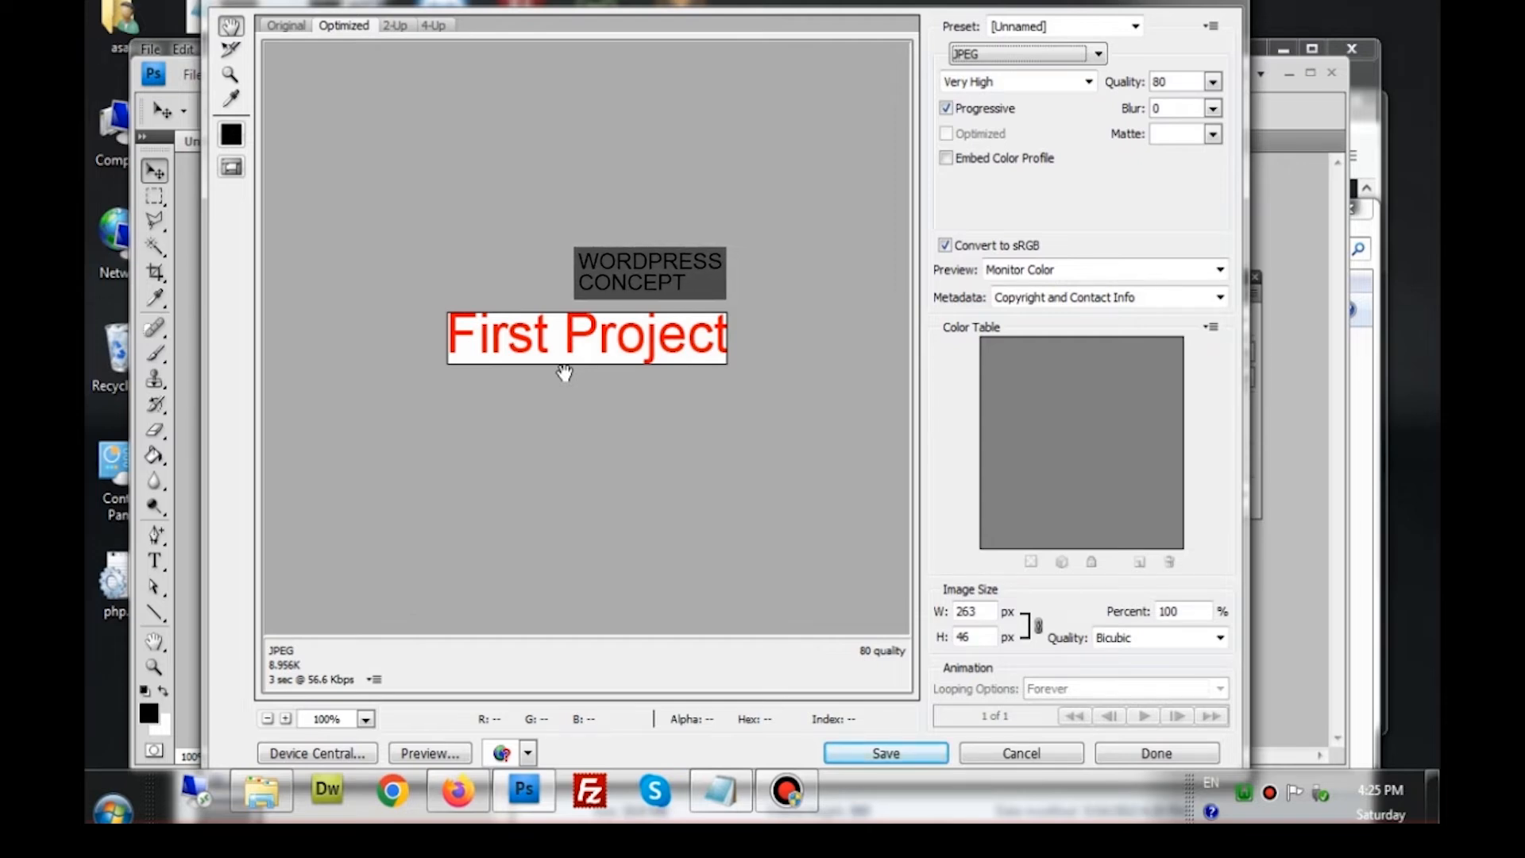
click(1042, 68)
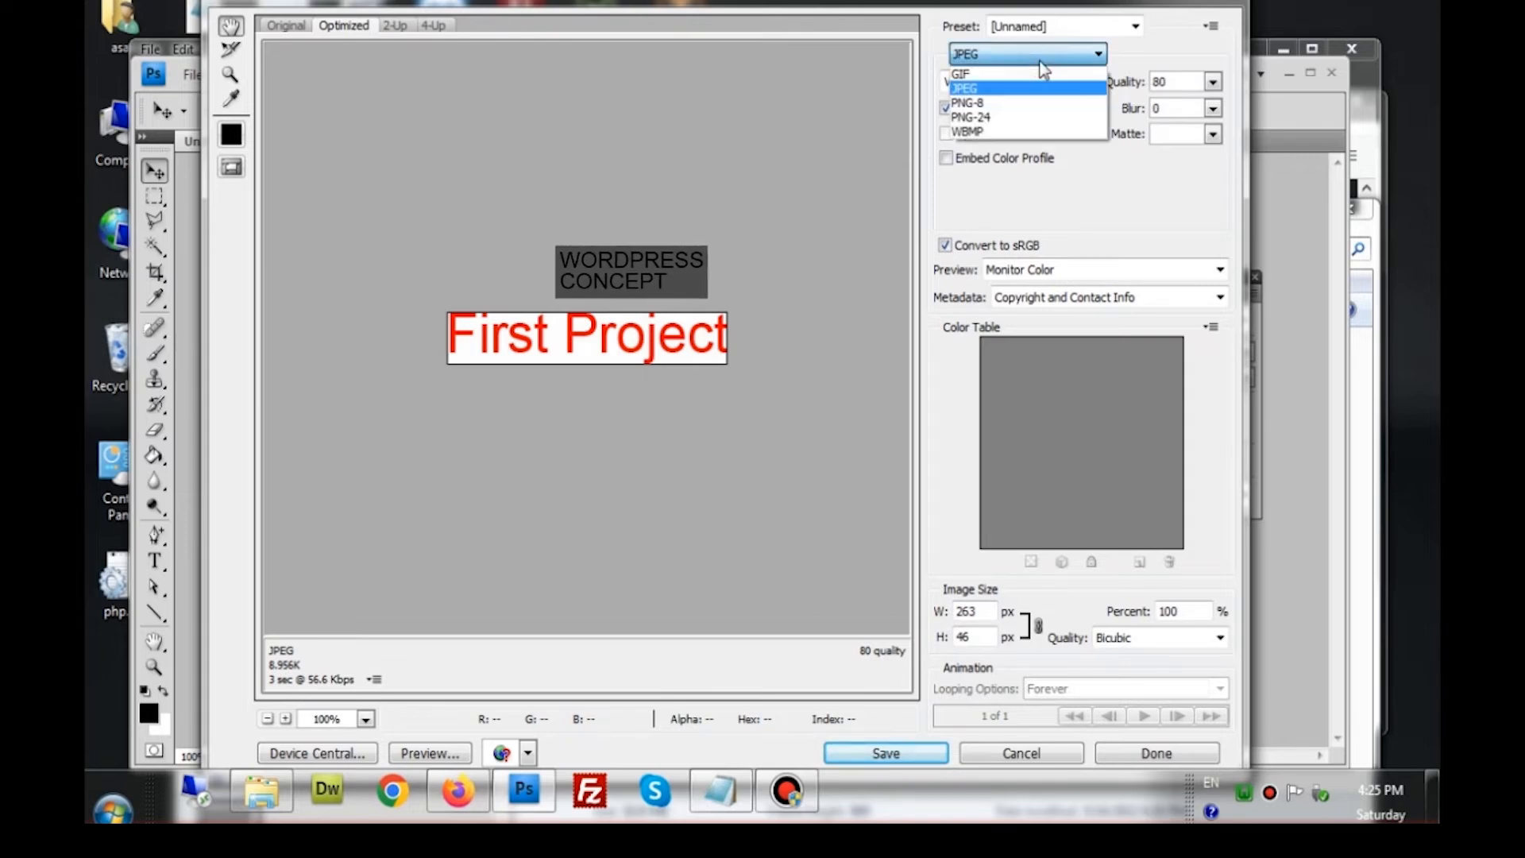
click(1023, 119)
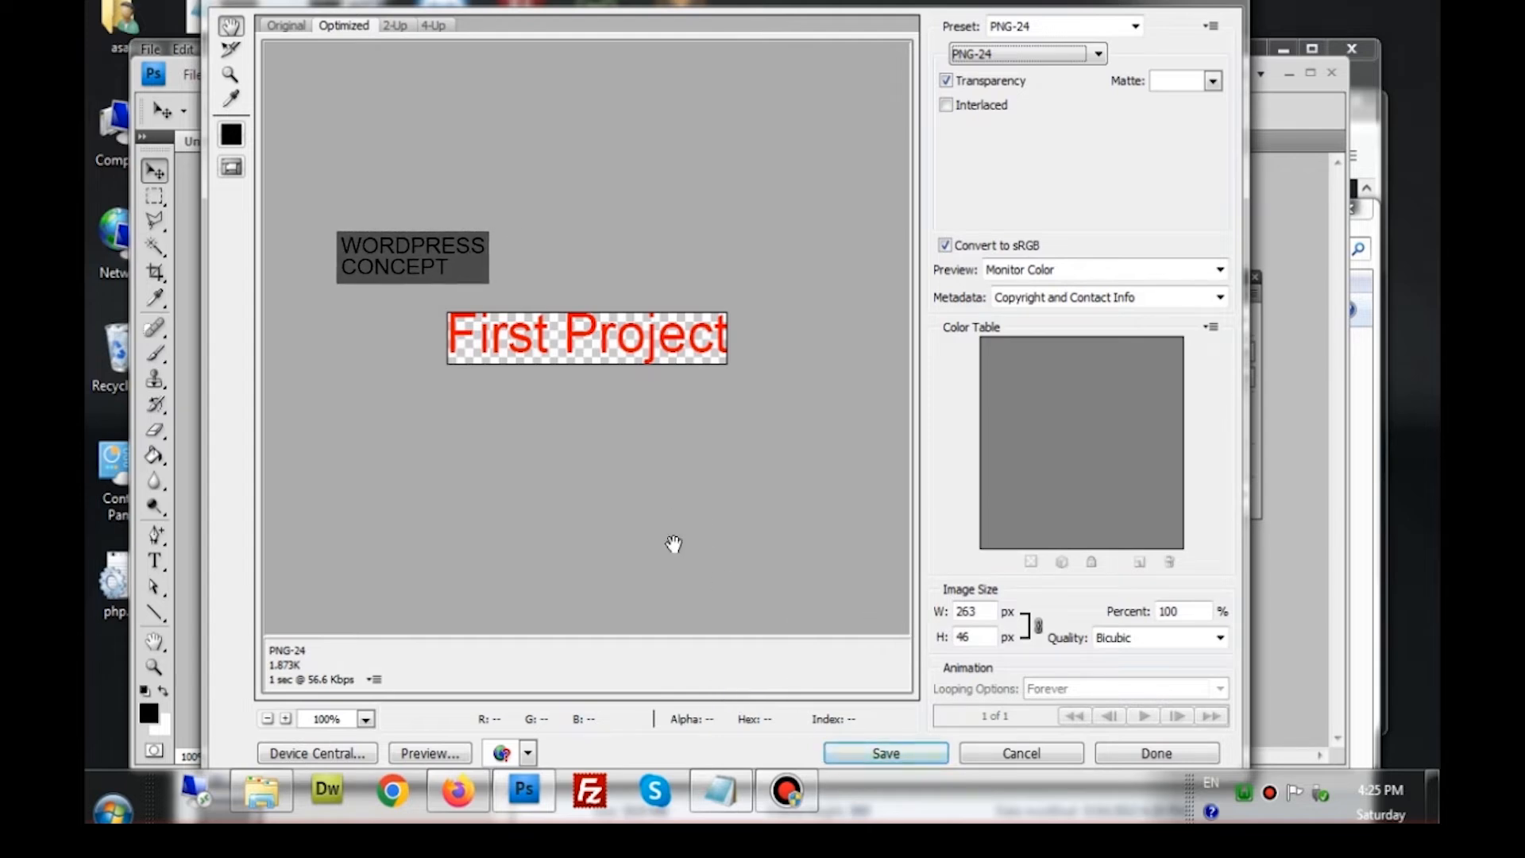
Save the export as logo.png in Lesson2, replacing the old file
click(850, 753)
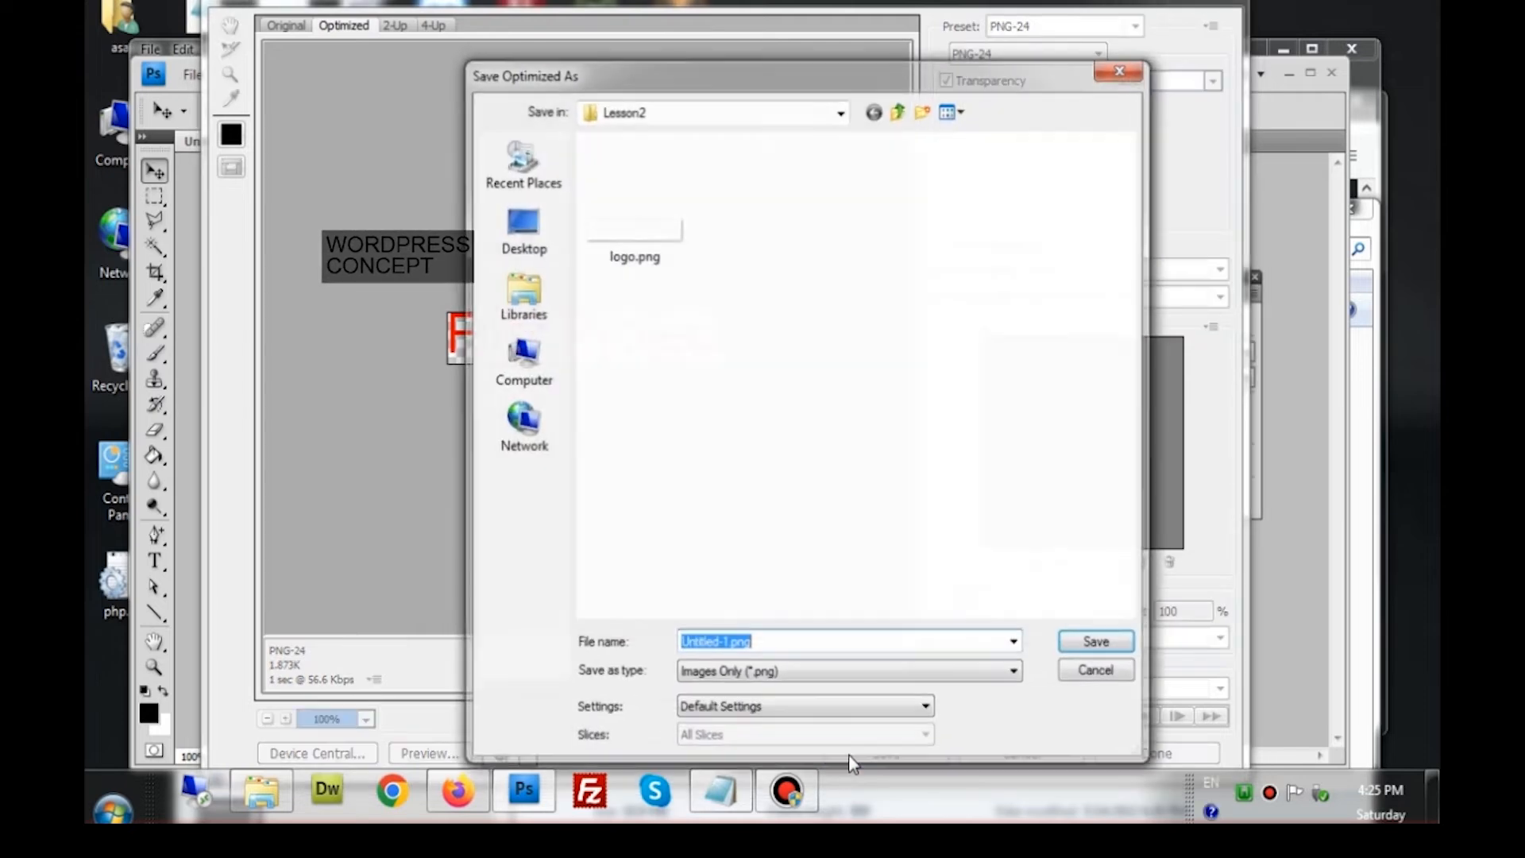
double_click(637, 232)
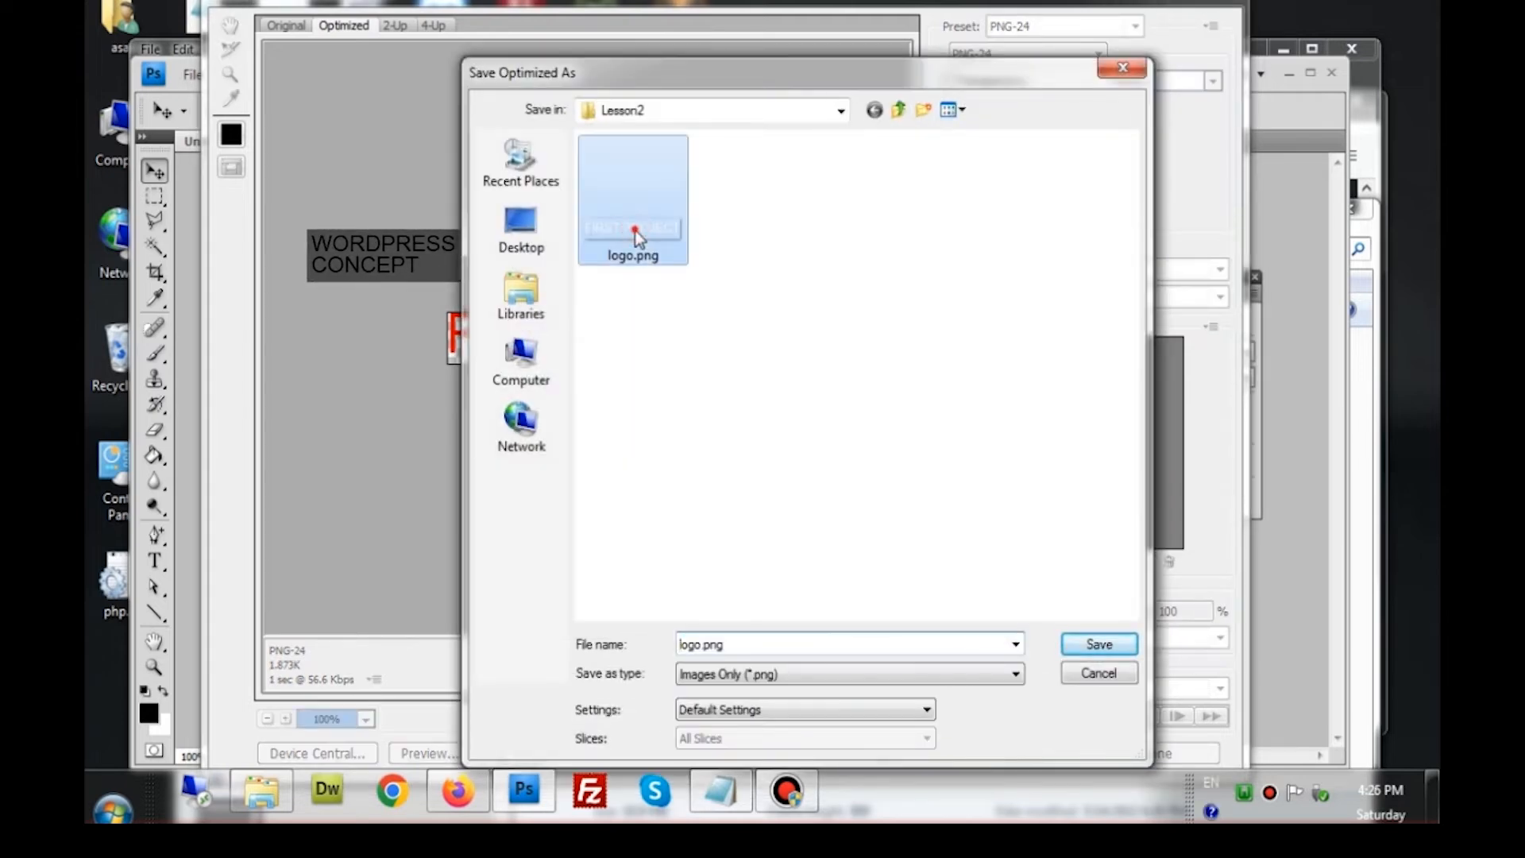
click(868, 427)
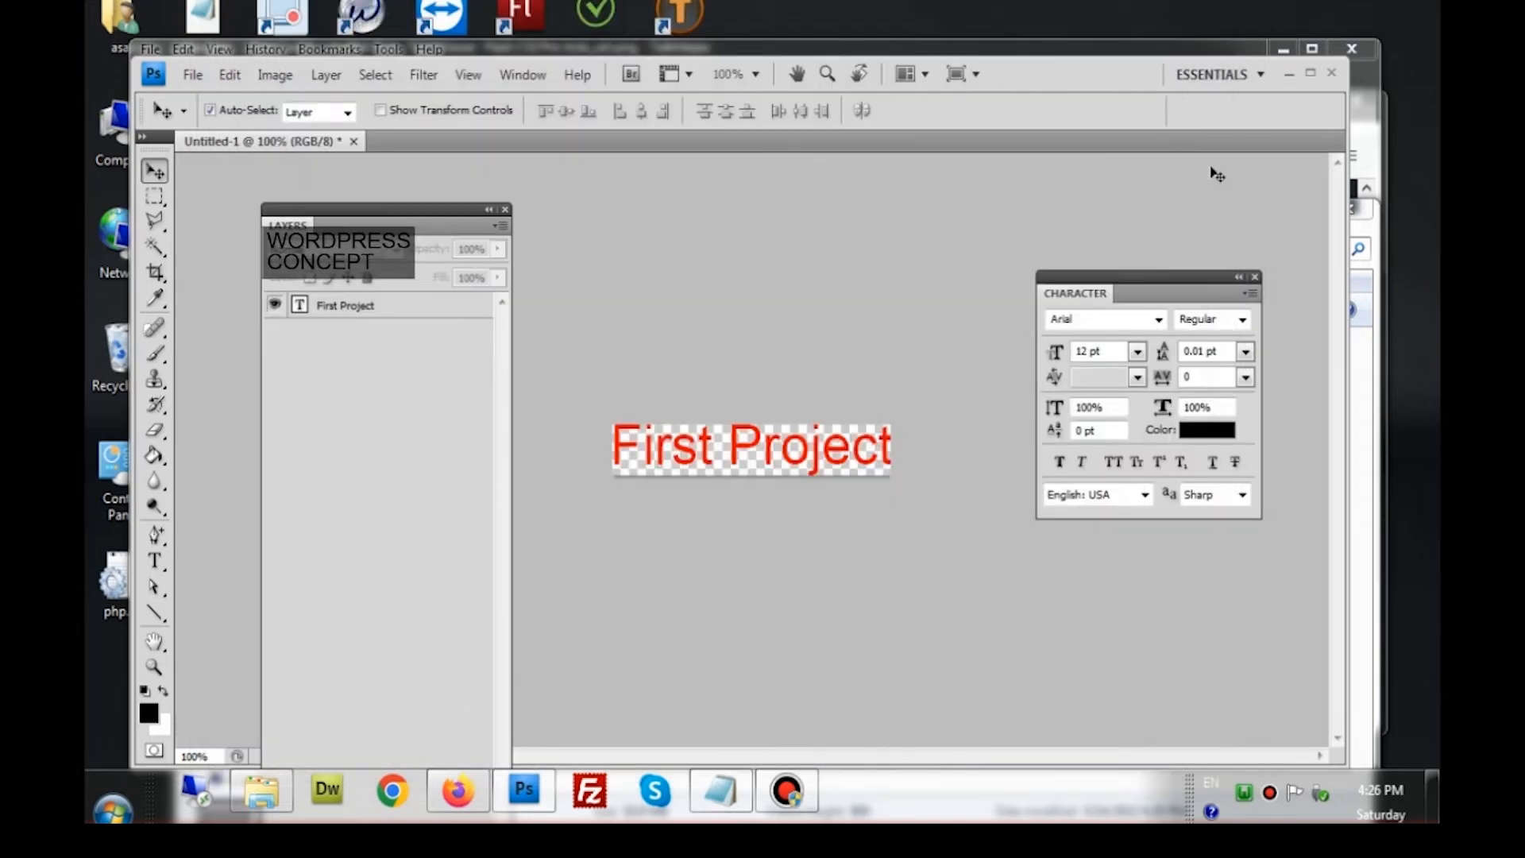
Minimize Photoshop and check the new logo.png in the Lesson2 folder
click(1291, 74)
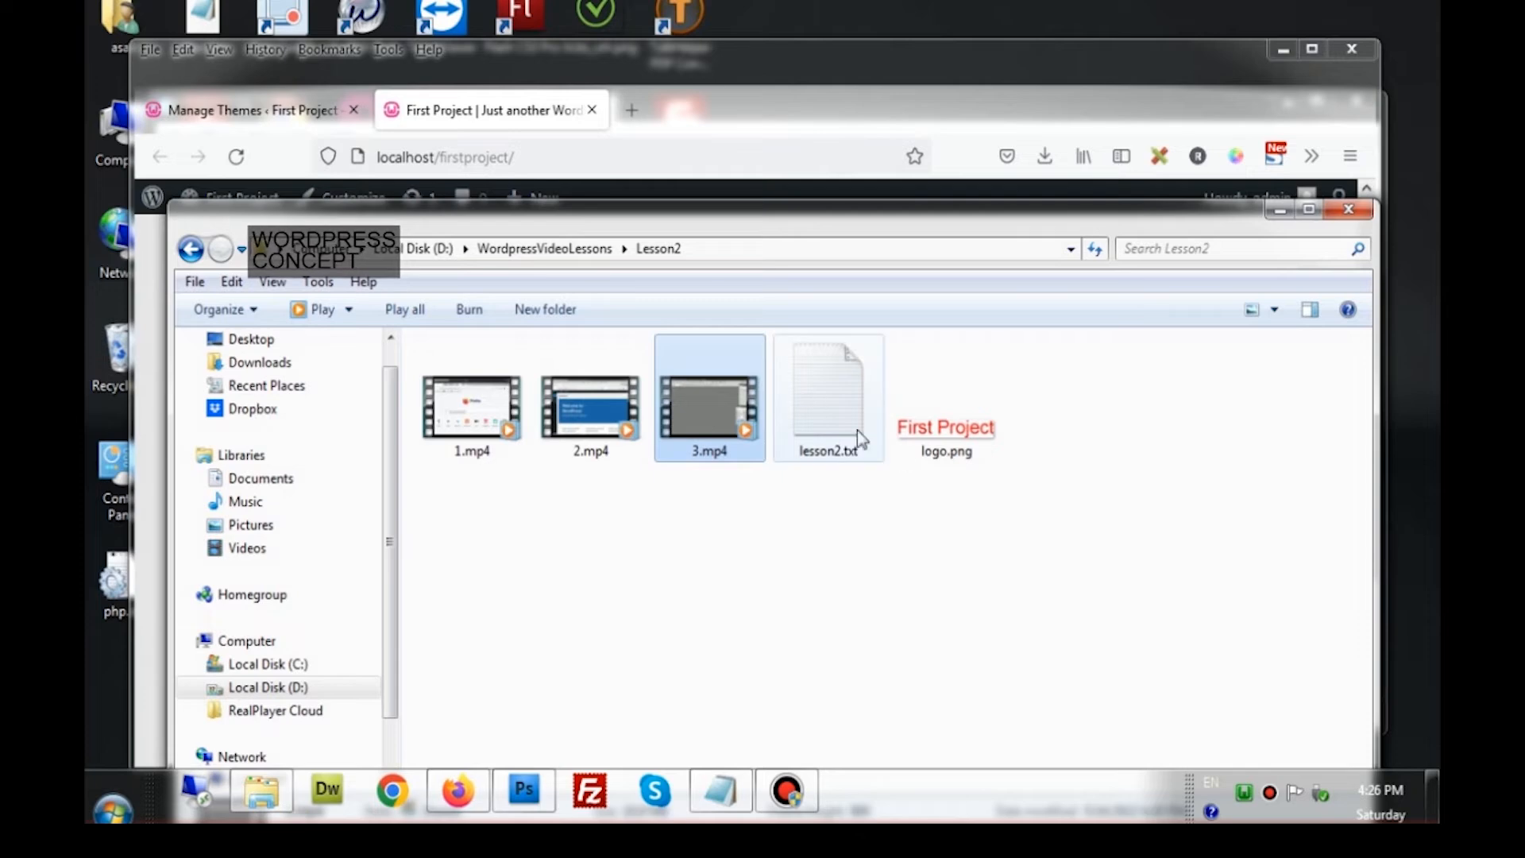
click(963, 437)
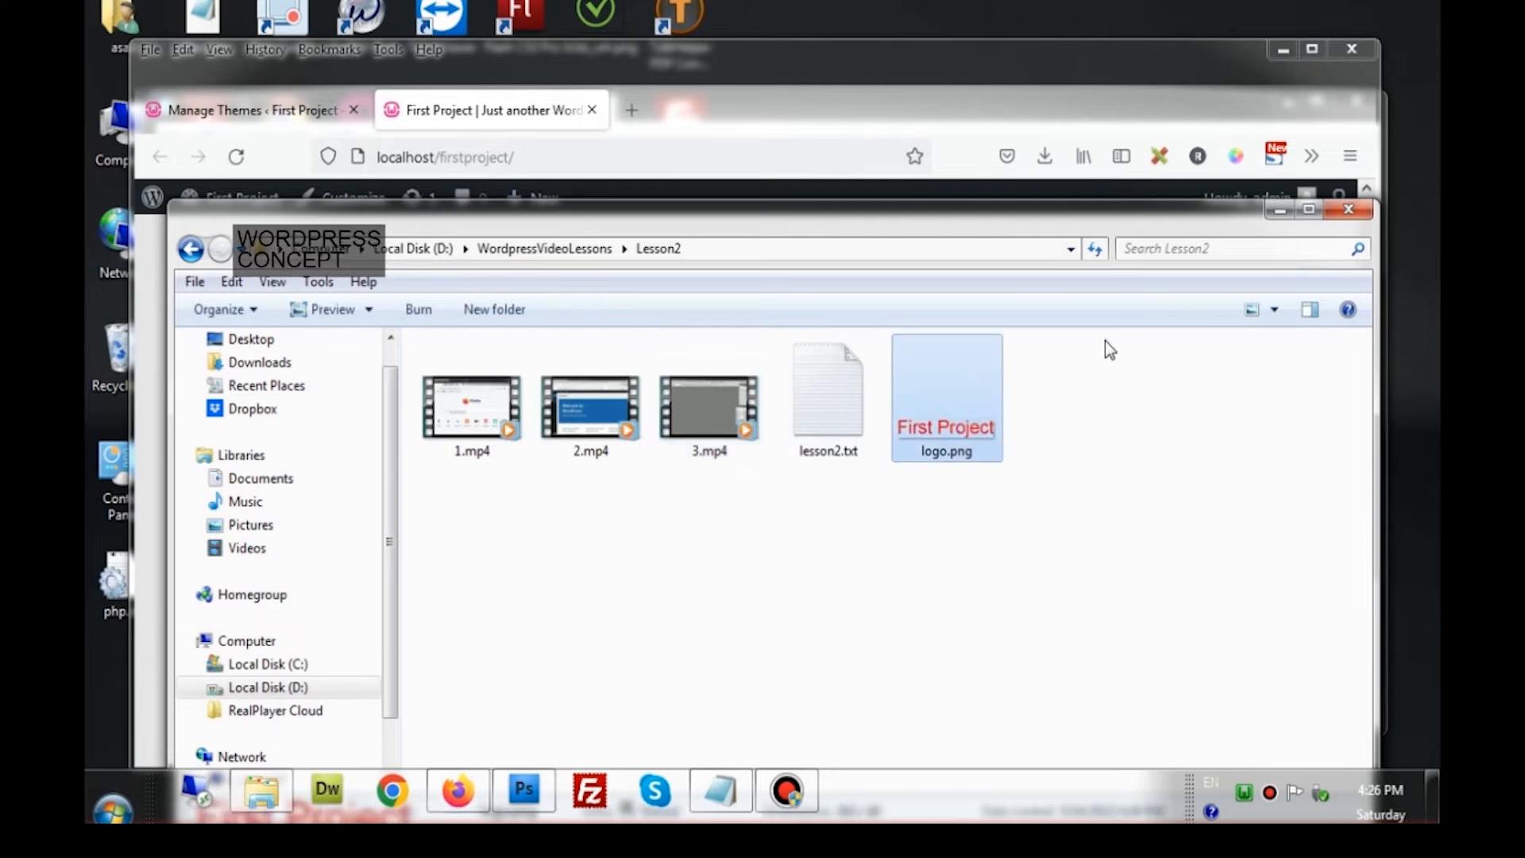
click(1348, 209)
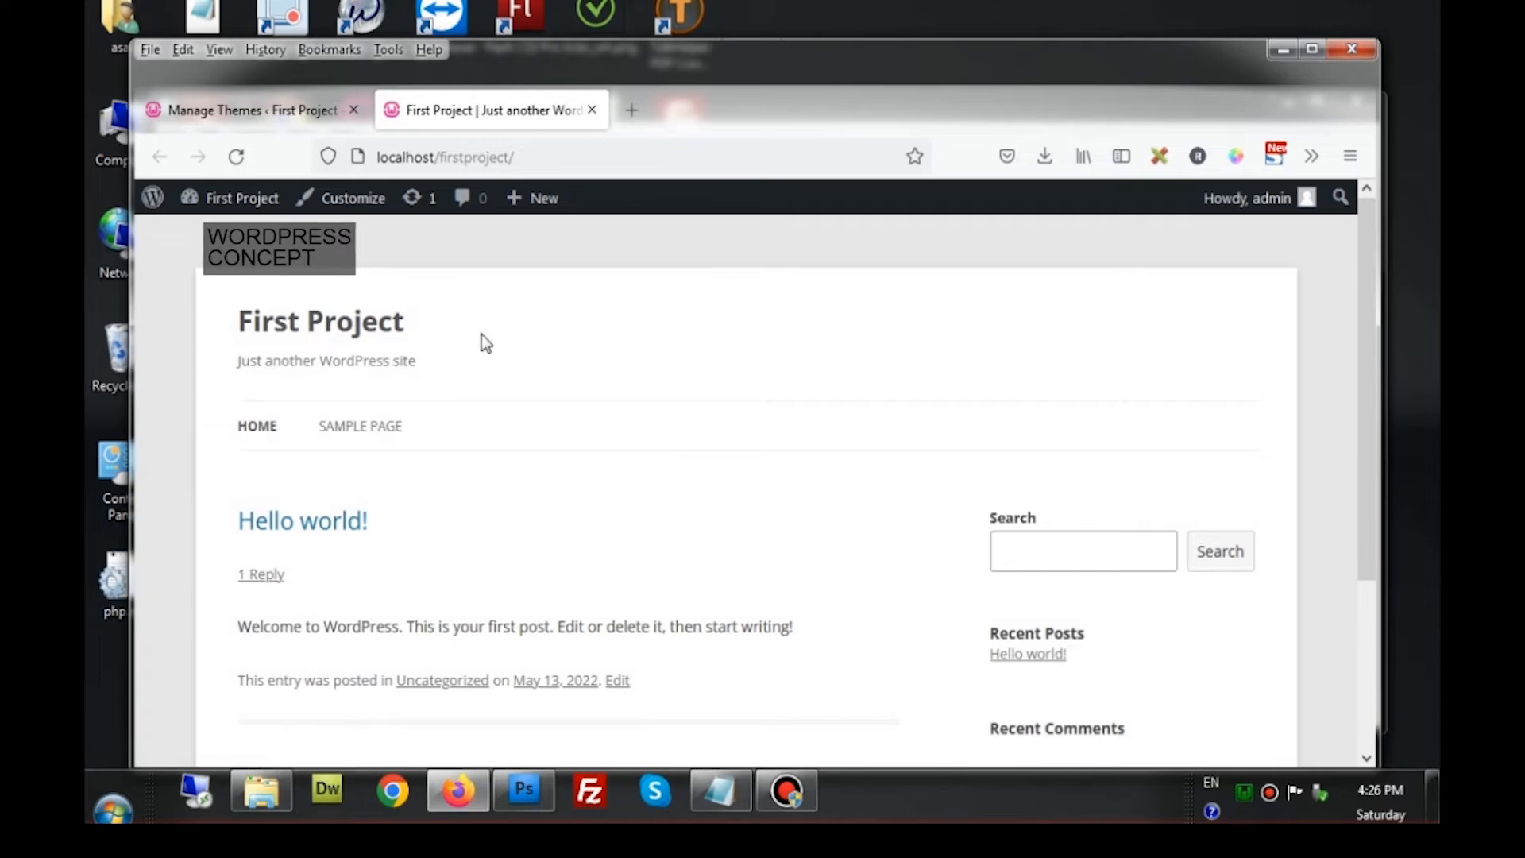
Switch to the Manage Themes tab in Firefox
click(238, 109)
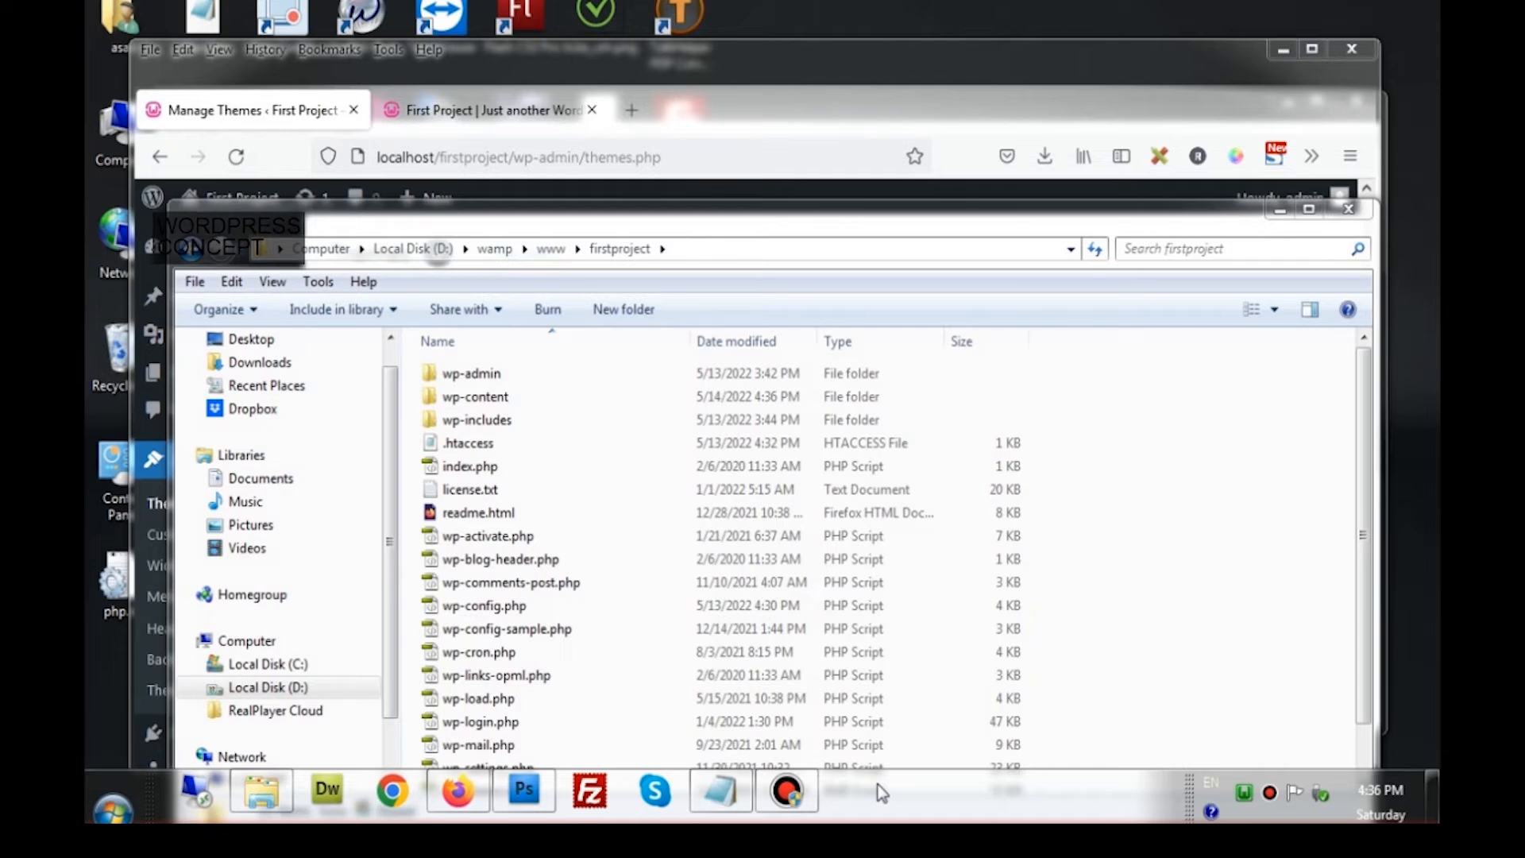
click(394, 105)
click(303, 114)
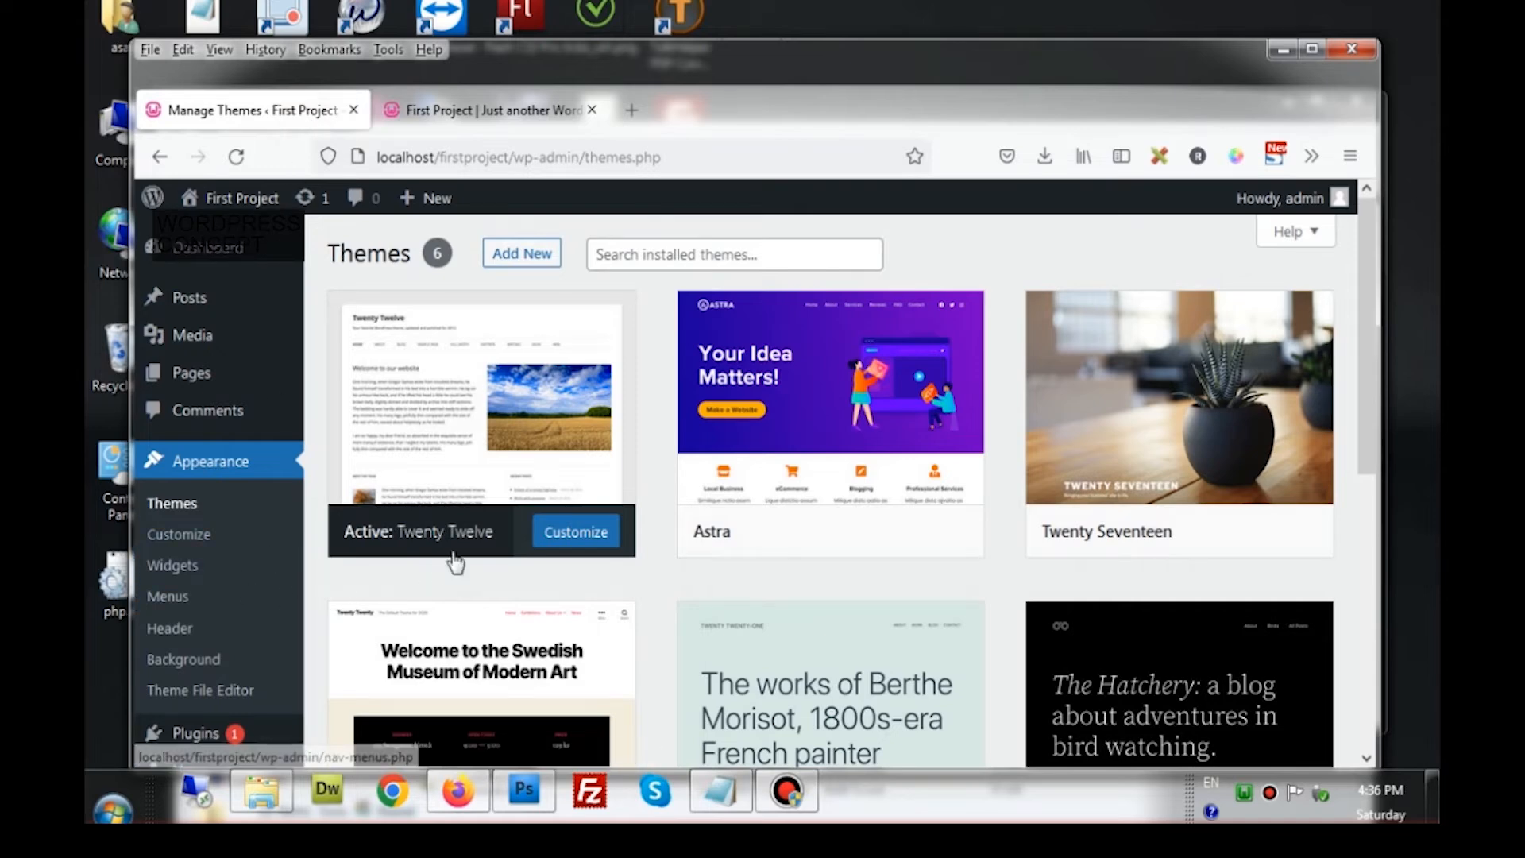
mouse_move(457, 550)
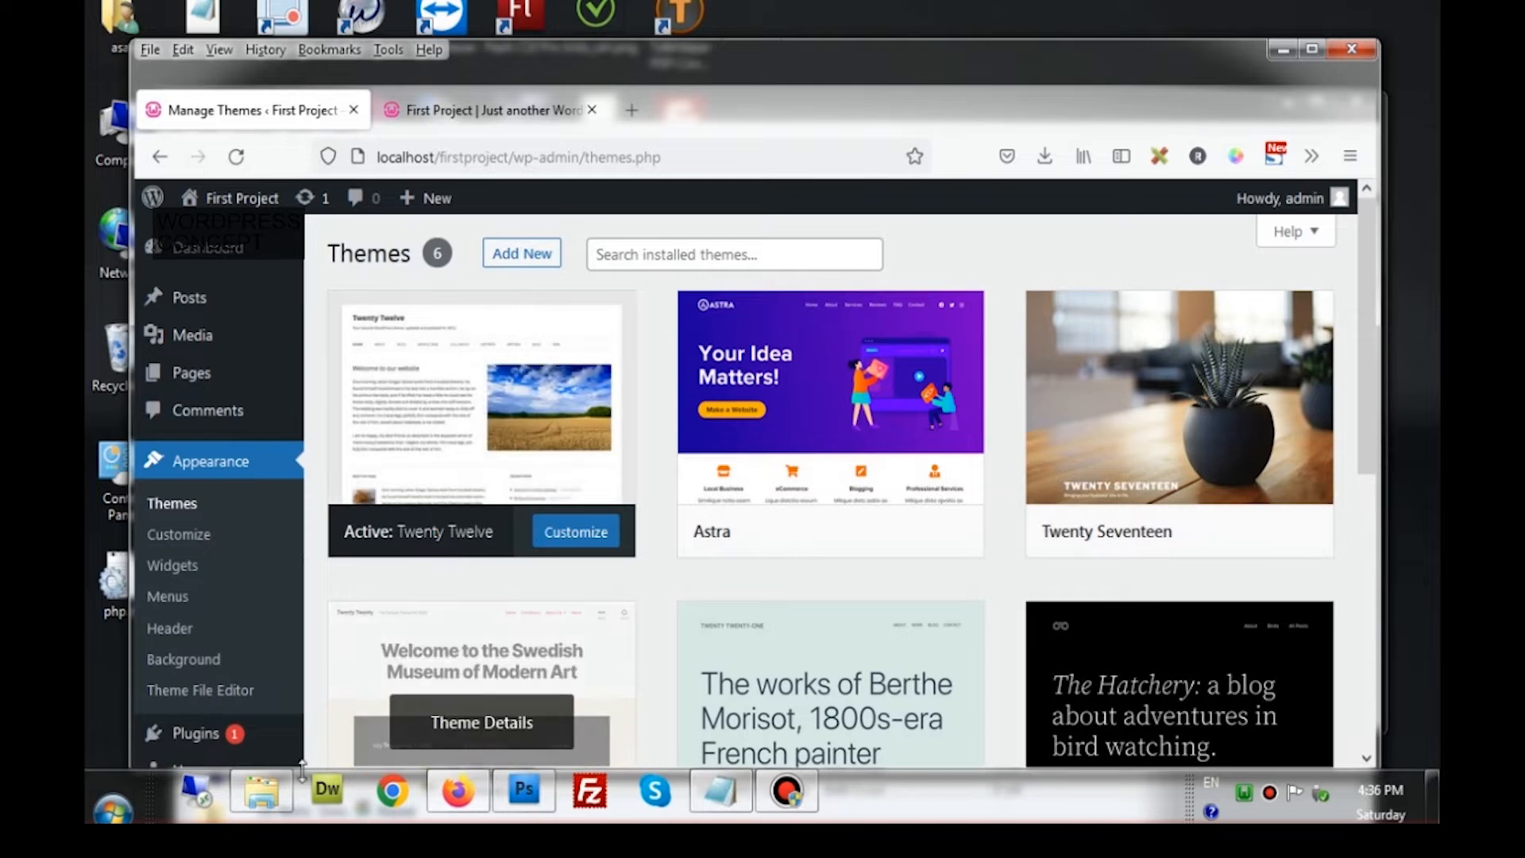
click(266, 803)
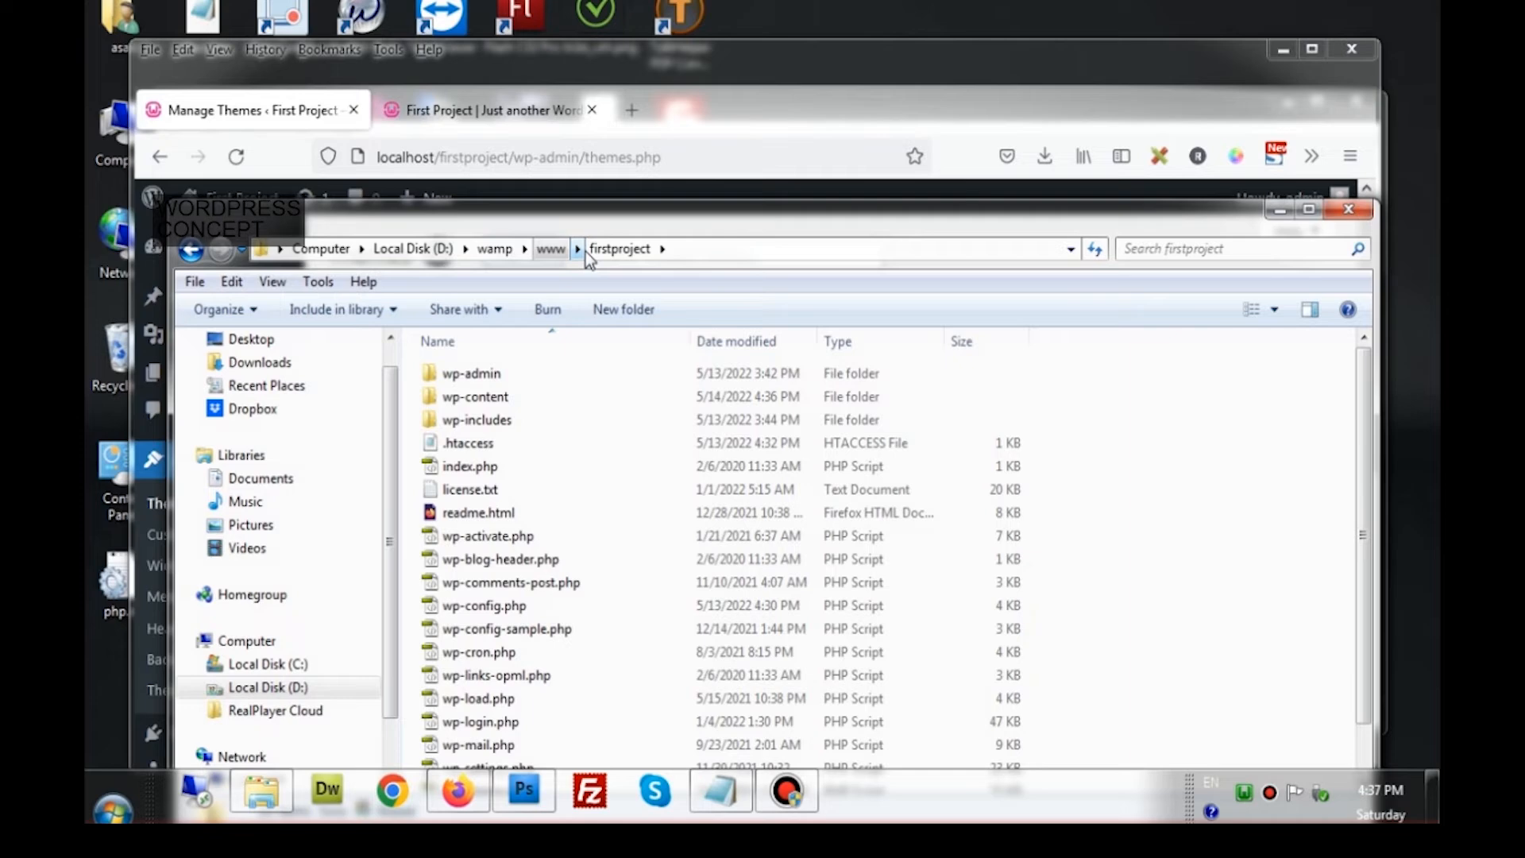
In wp-content\themes, permanently delete astra, twentyseventeen, twentytwenty, twentytwentyone and twentytwentytwo
double_click(536, 394)
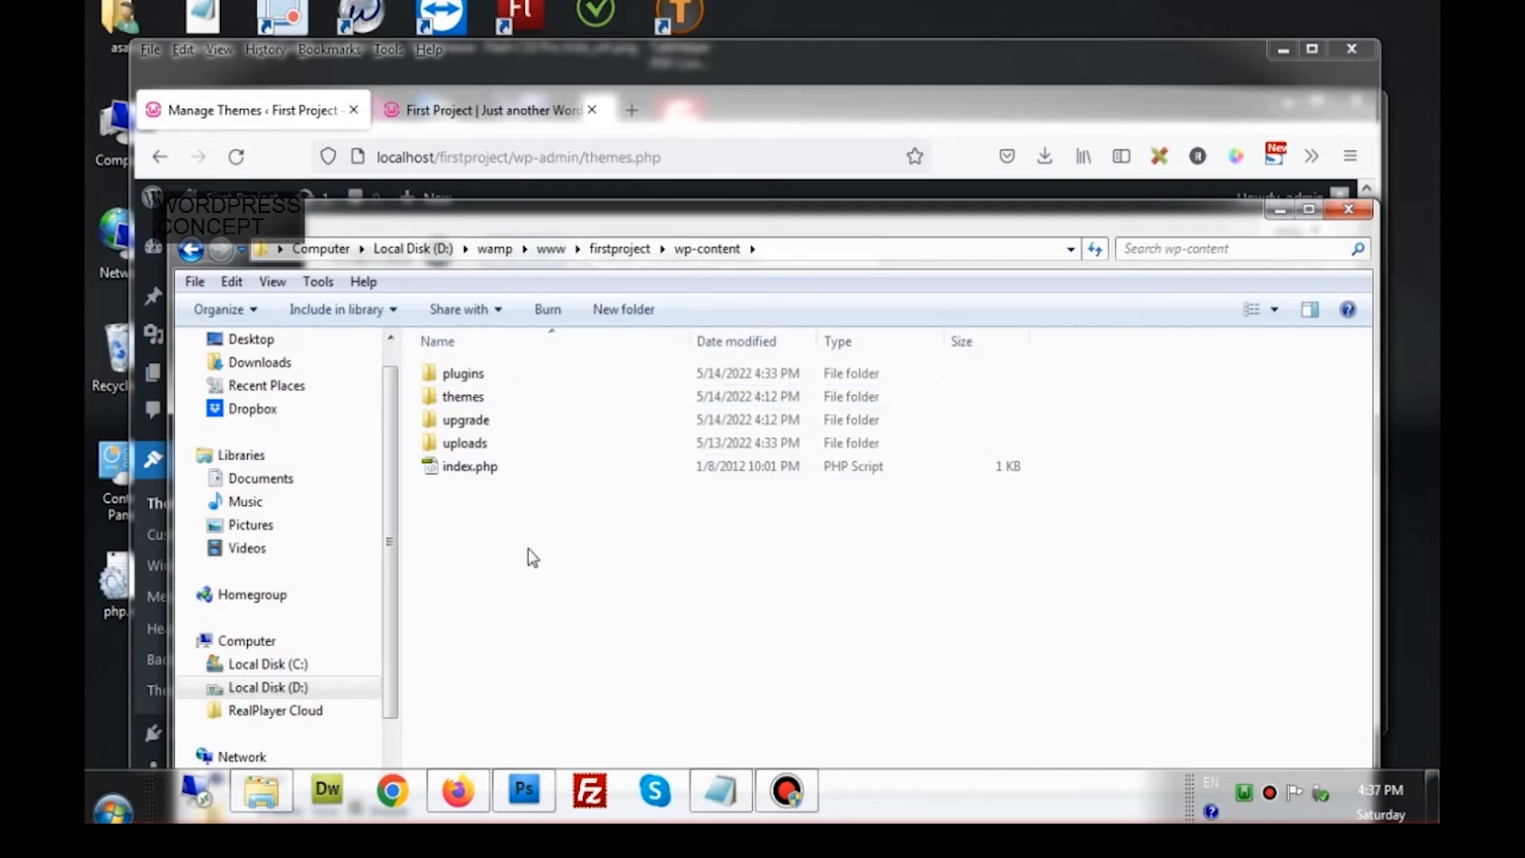
double_click(532, 403)
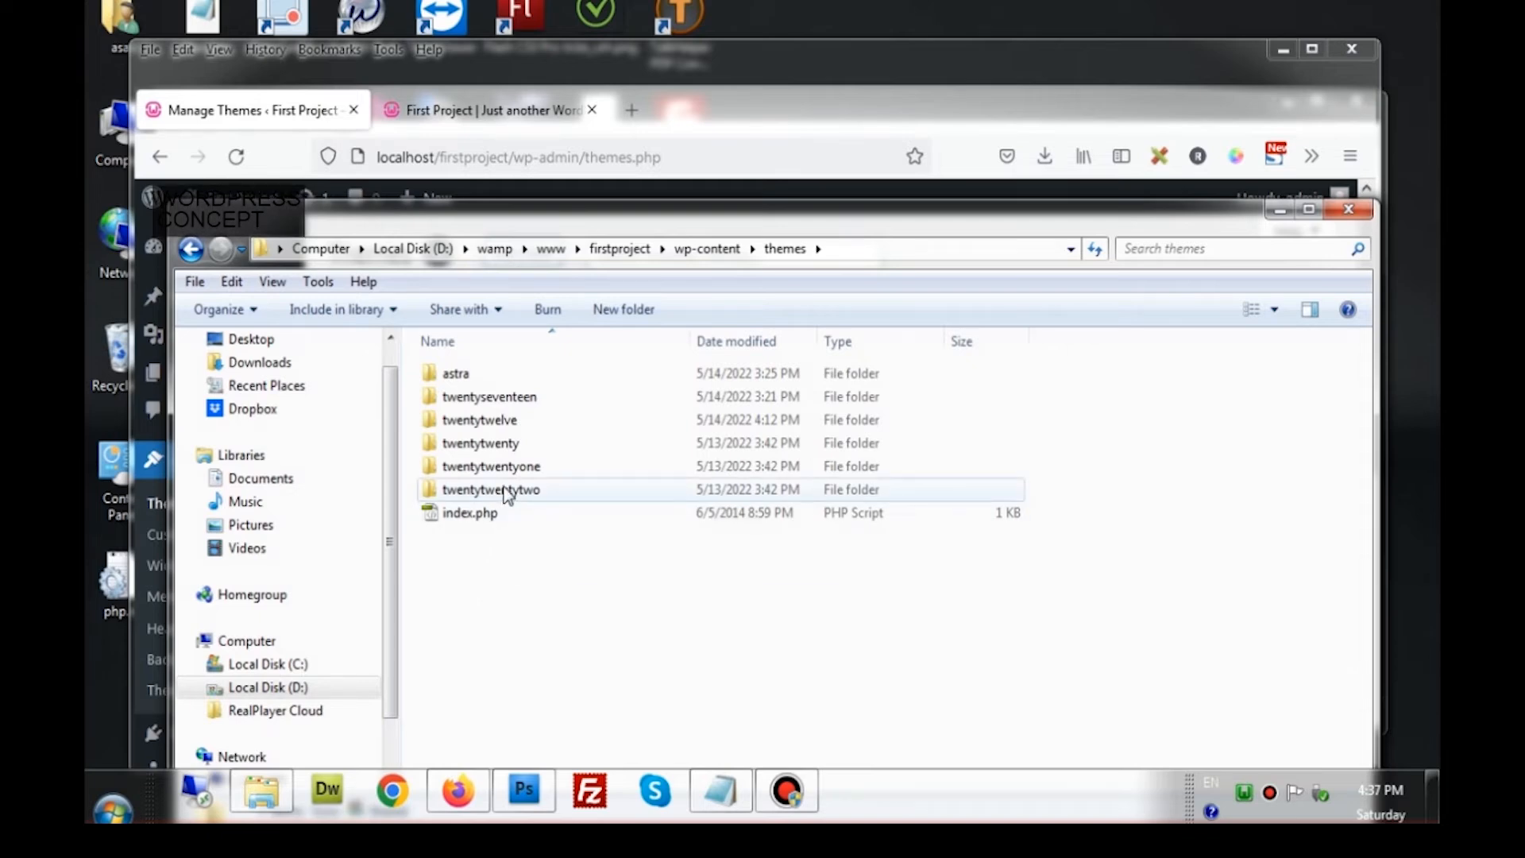
mouse_move(507, 496)
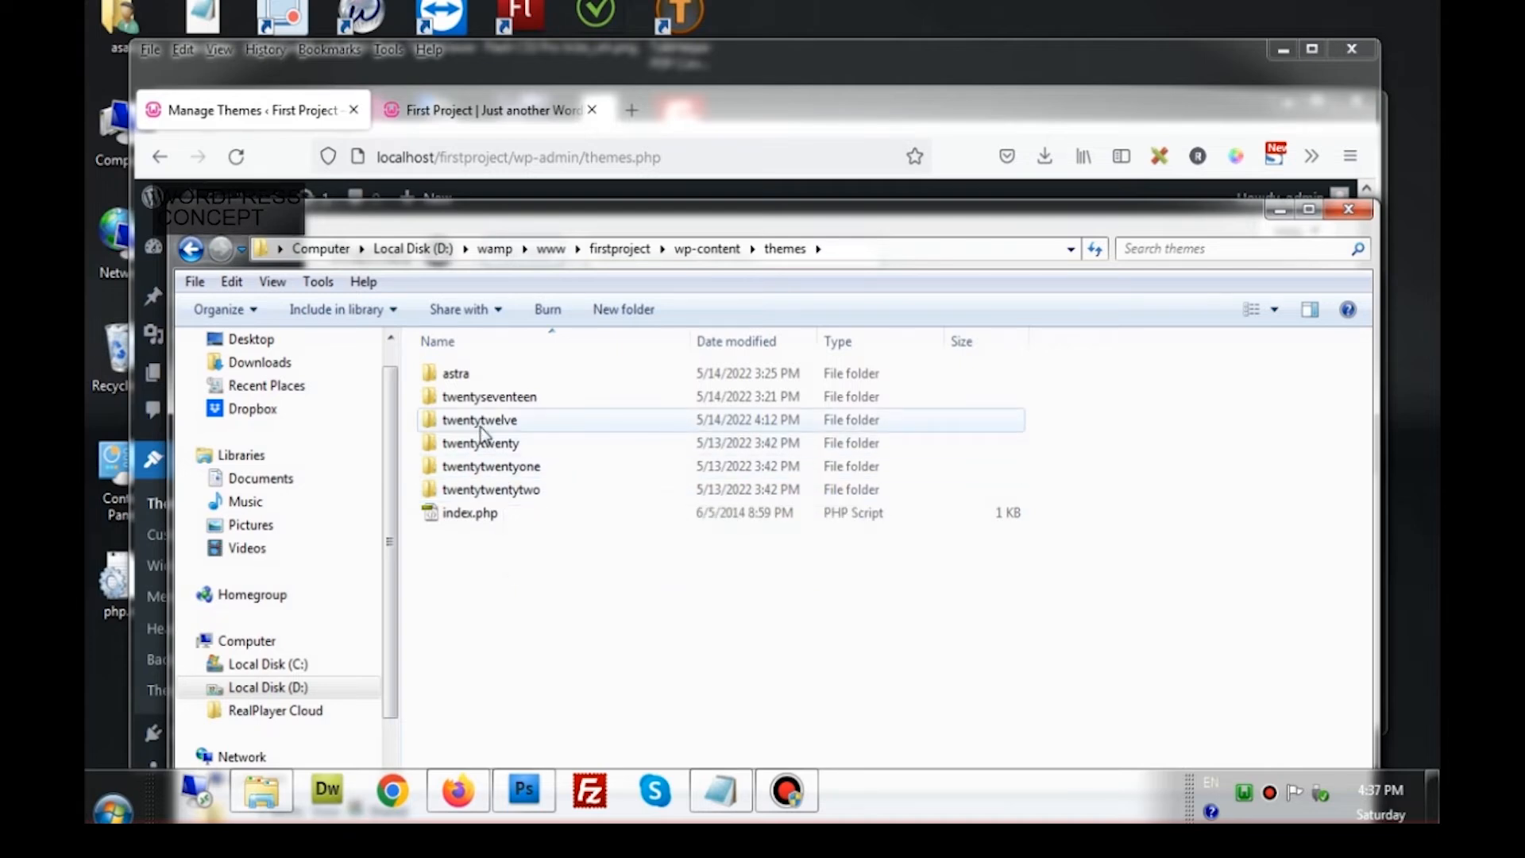
click(488, 495)
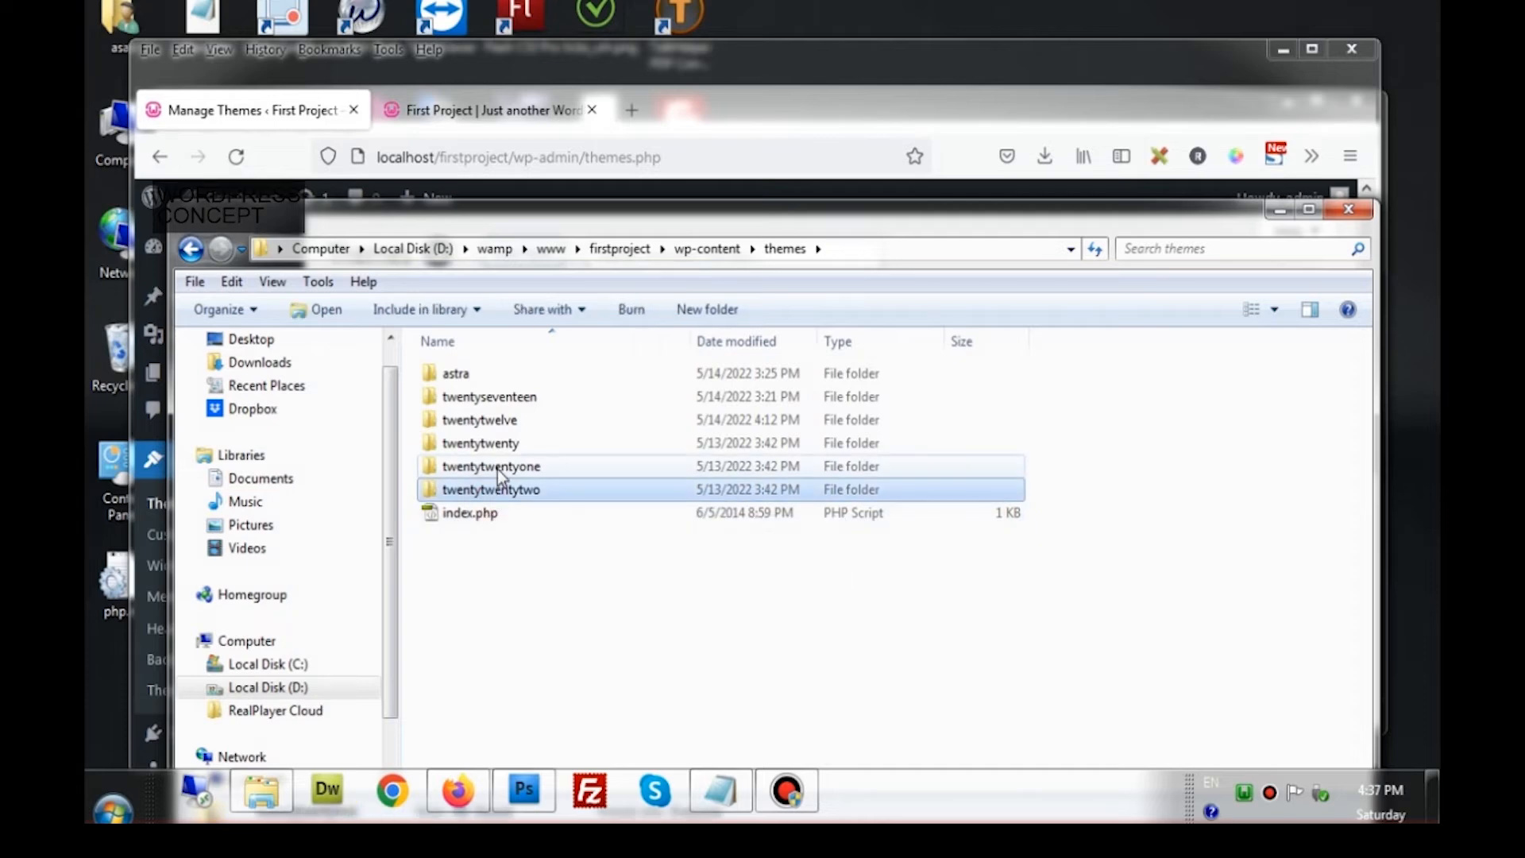
click(1013, 148)
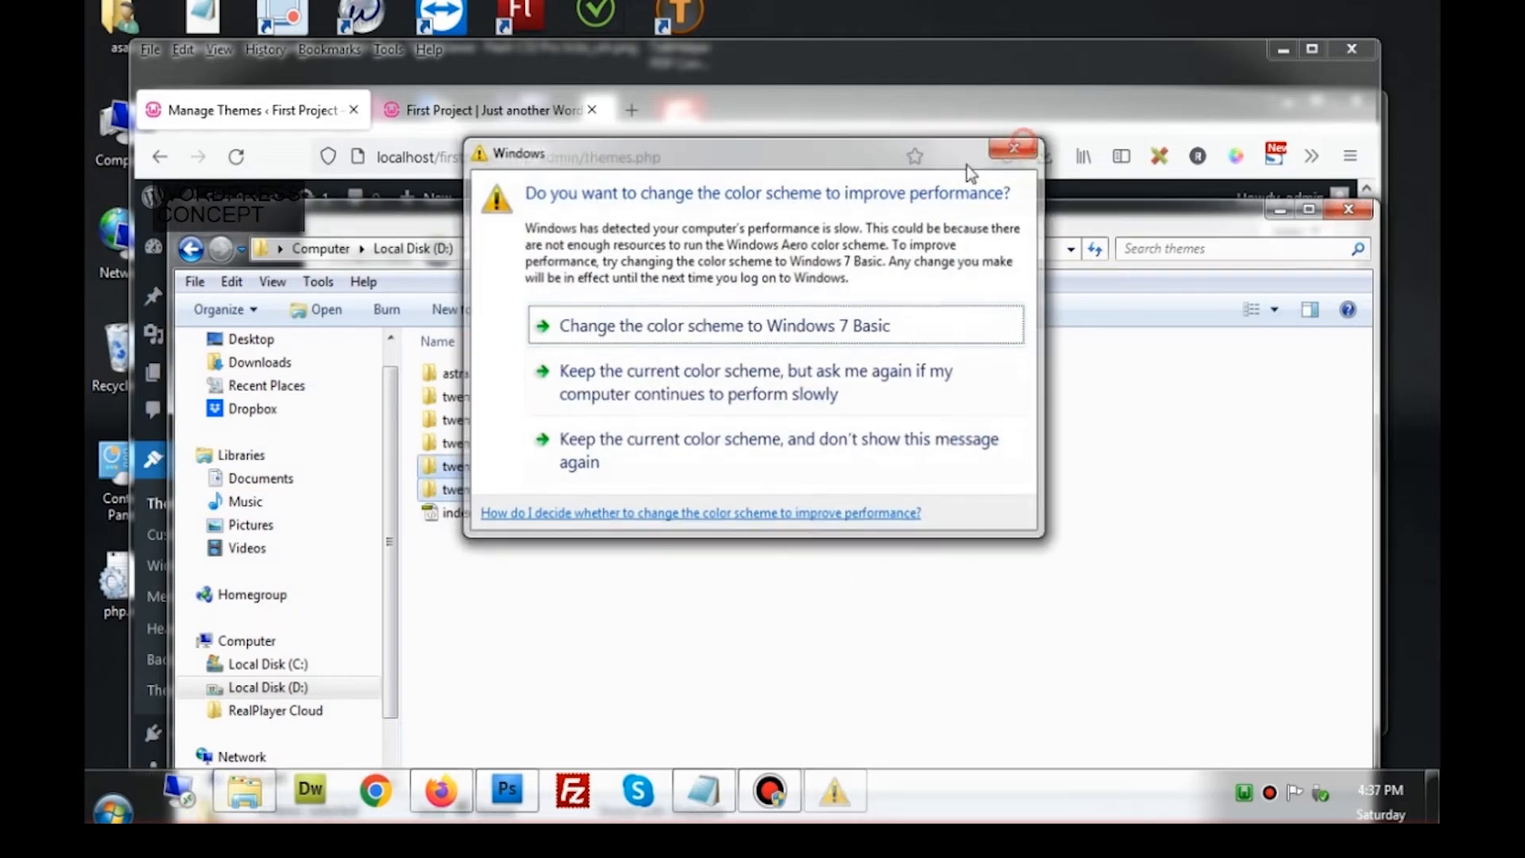
ctrl+click(506, 445)
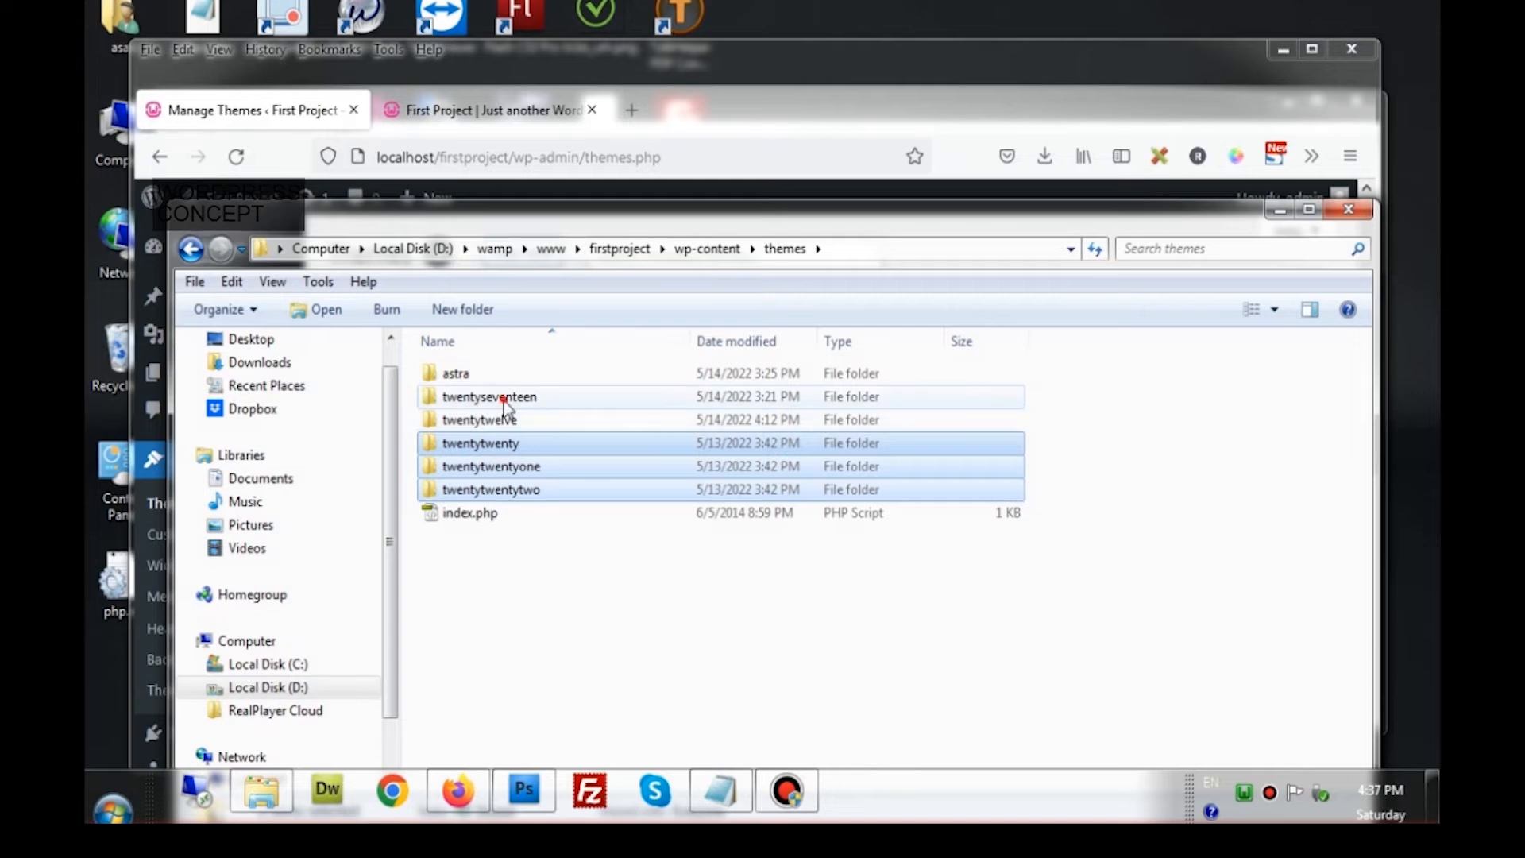
ctrl+click(475, 397)
ctrl+click(459, 377)
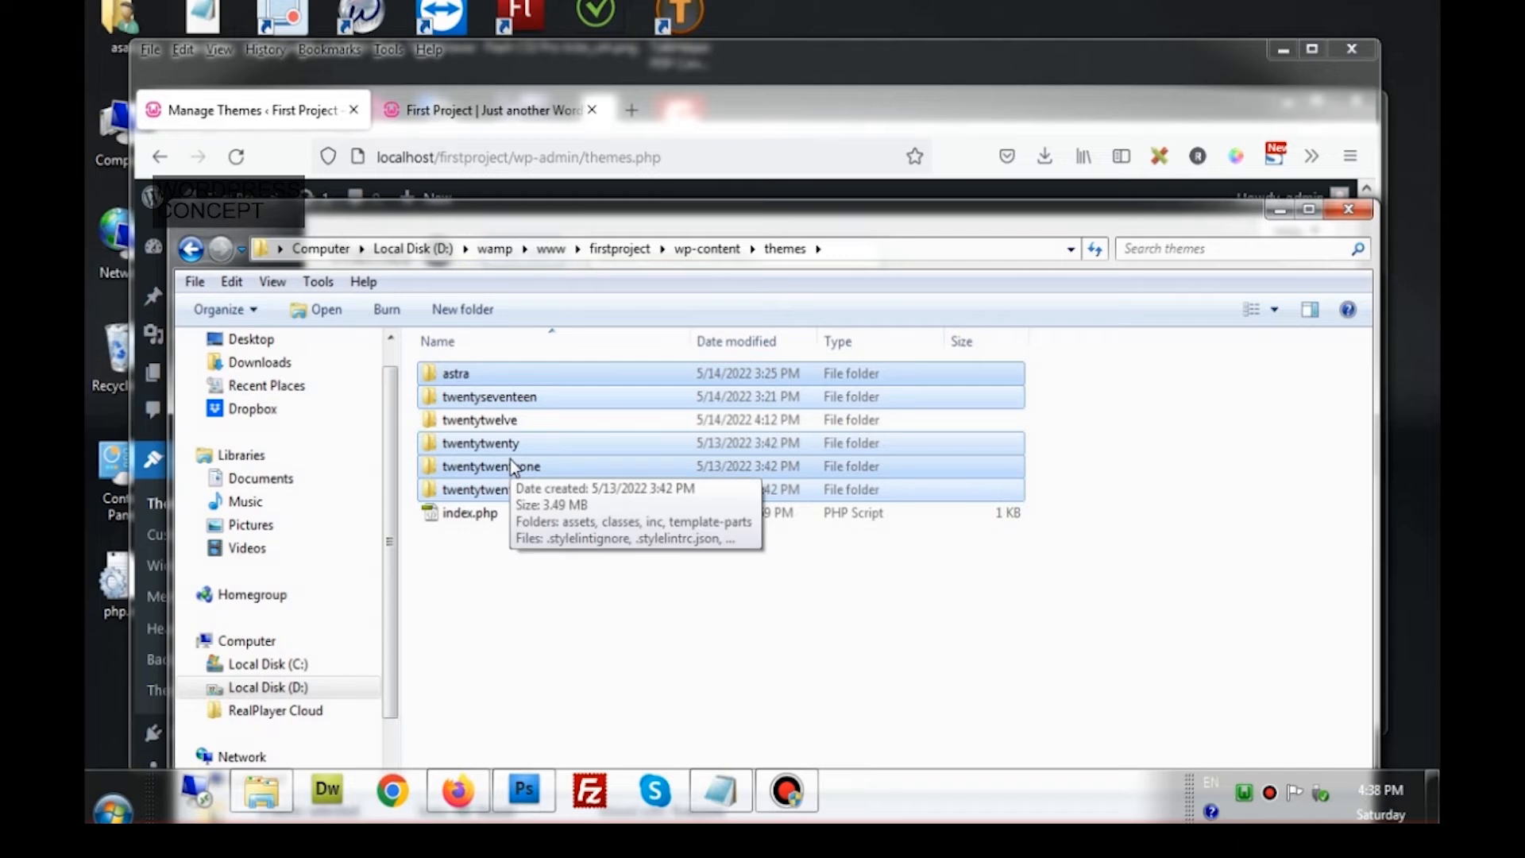
key(shift+Delete)
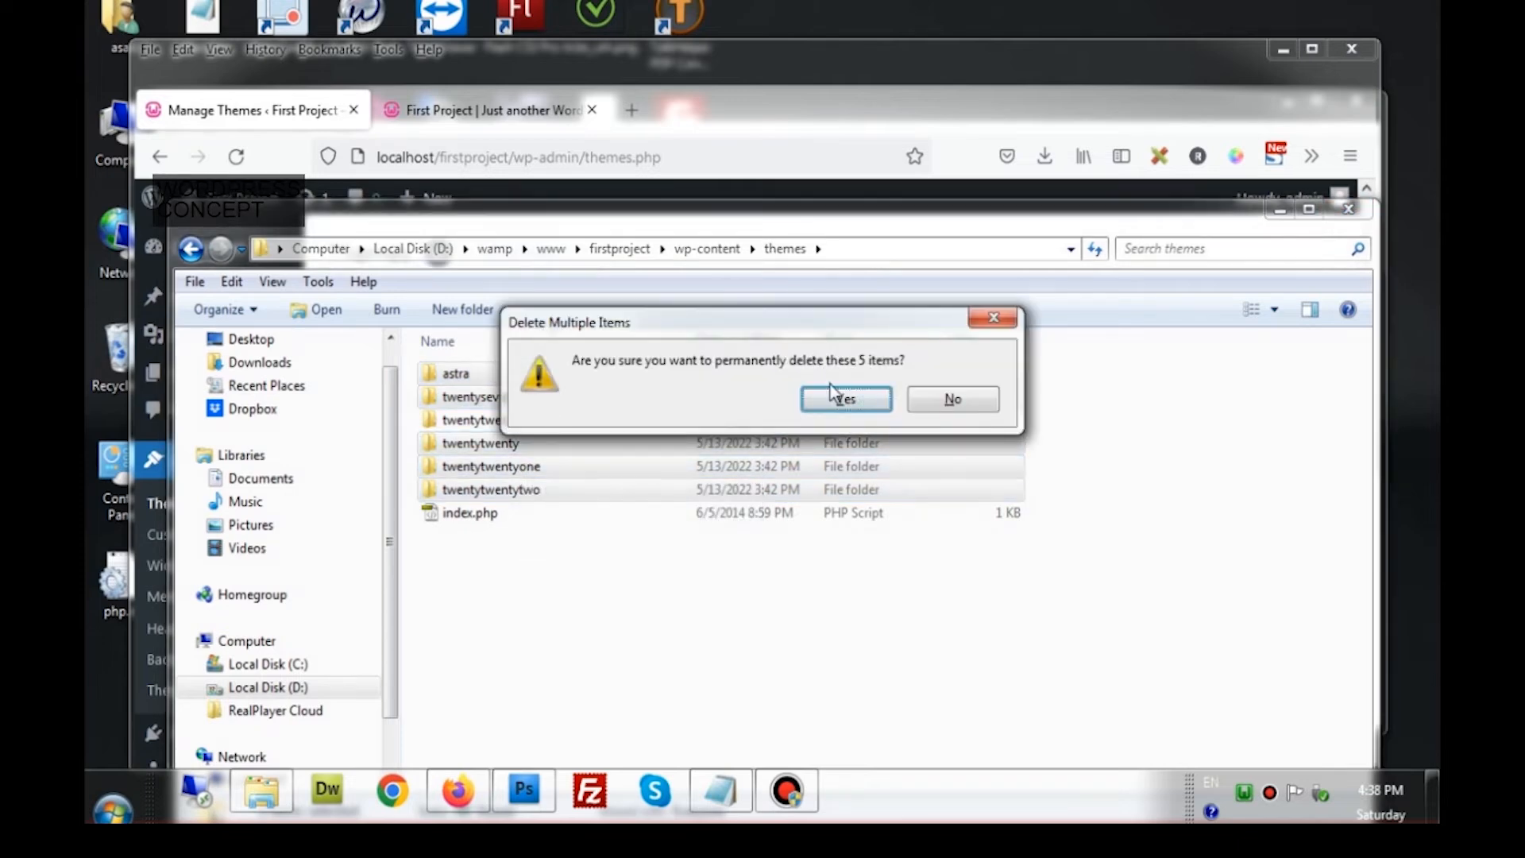
click(832, 391)
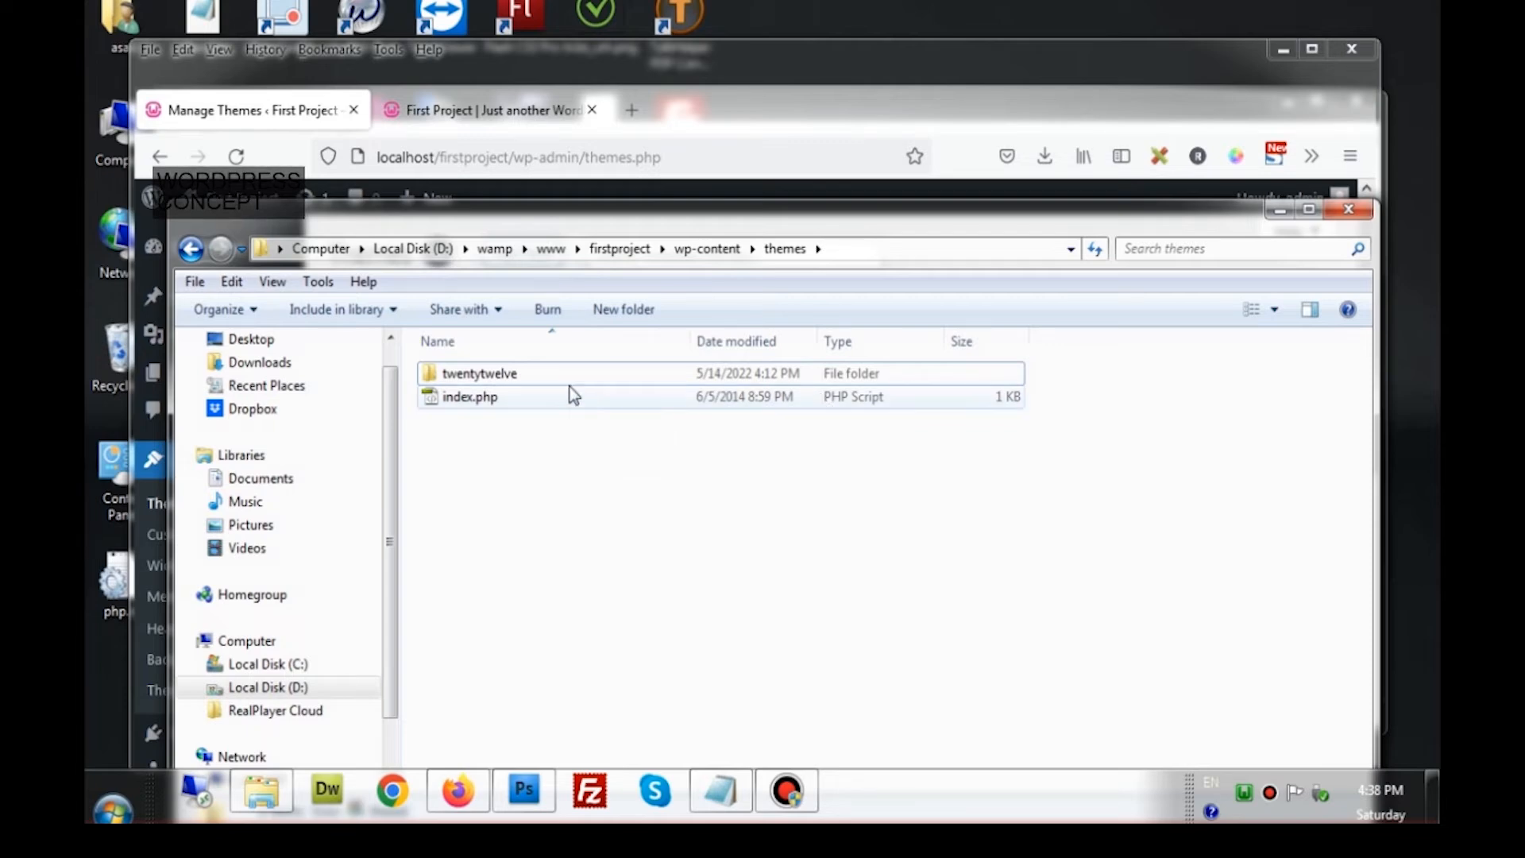
Open the twentytwelve theme folder and browse its file list
double_click(528, 370)
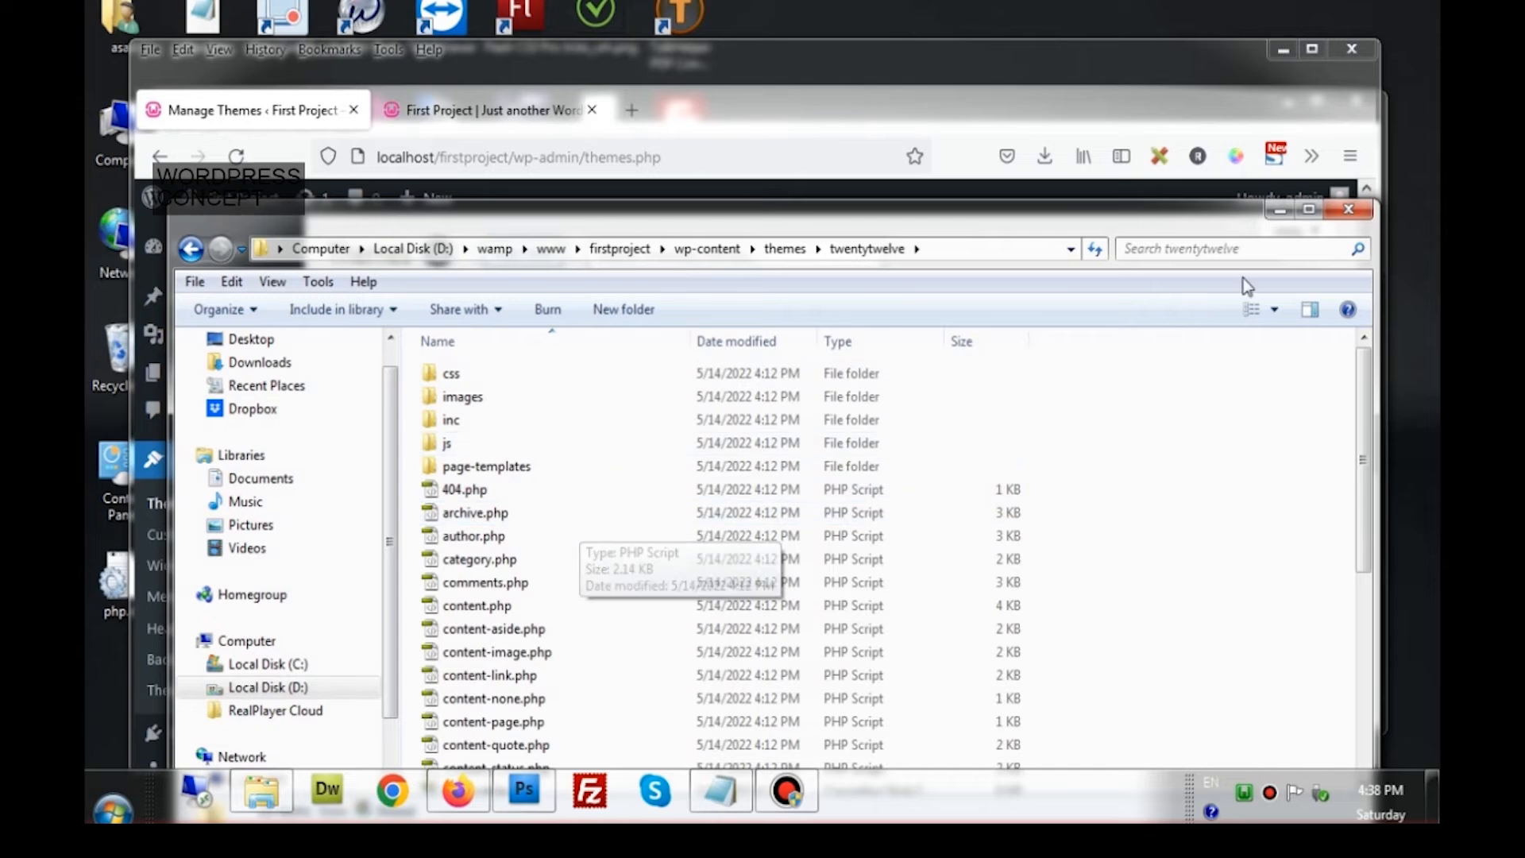
drag(994, 217, 1008, 66)
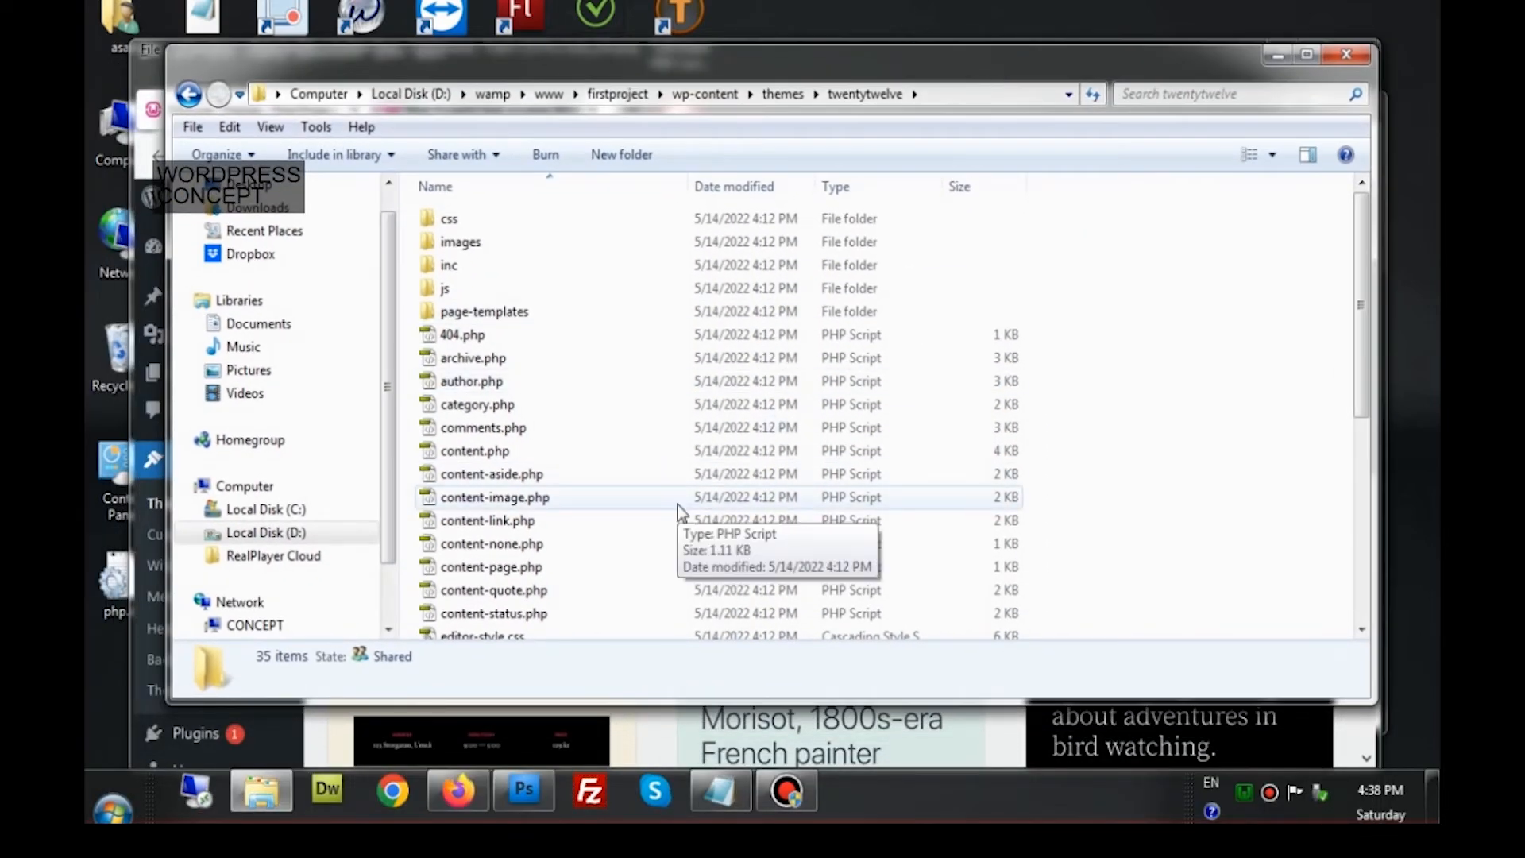
scroll(679, 511, down, 5)
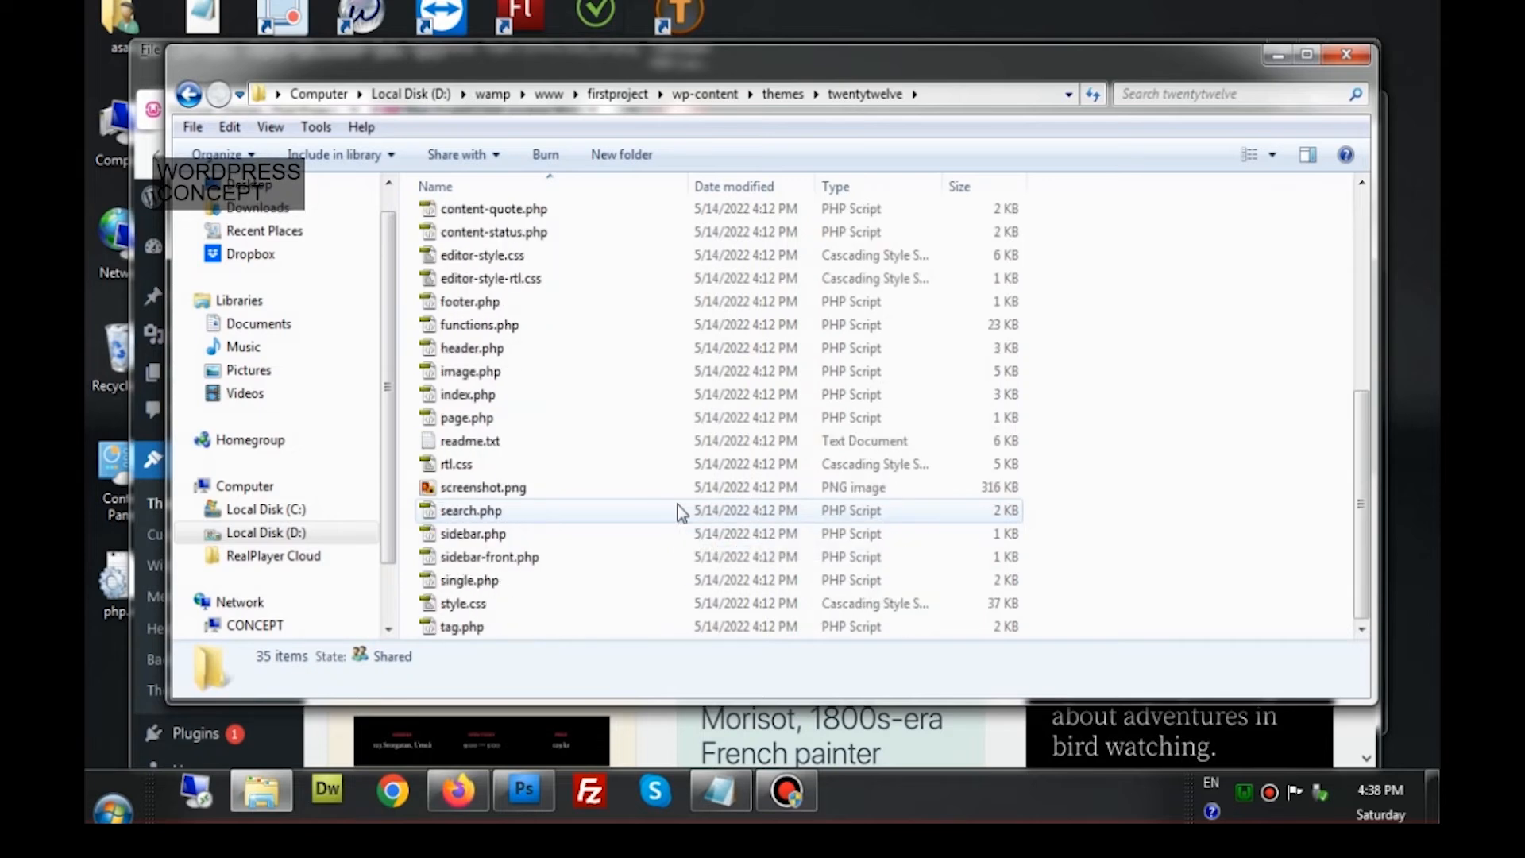
scroll(679, 511, up, 5)
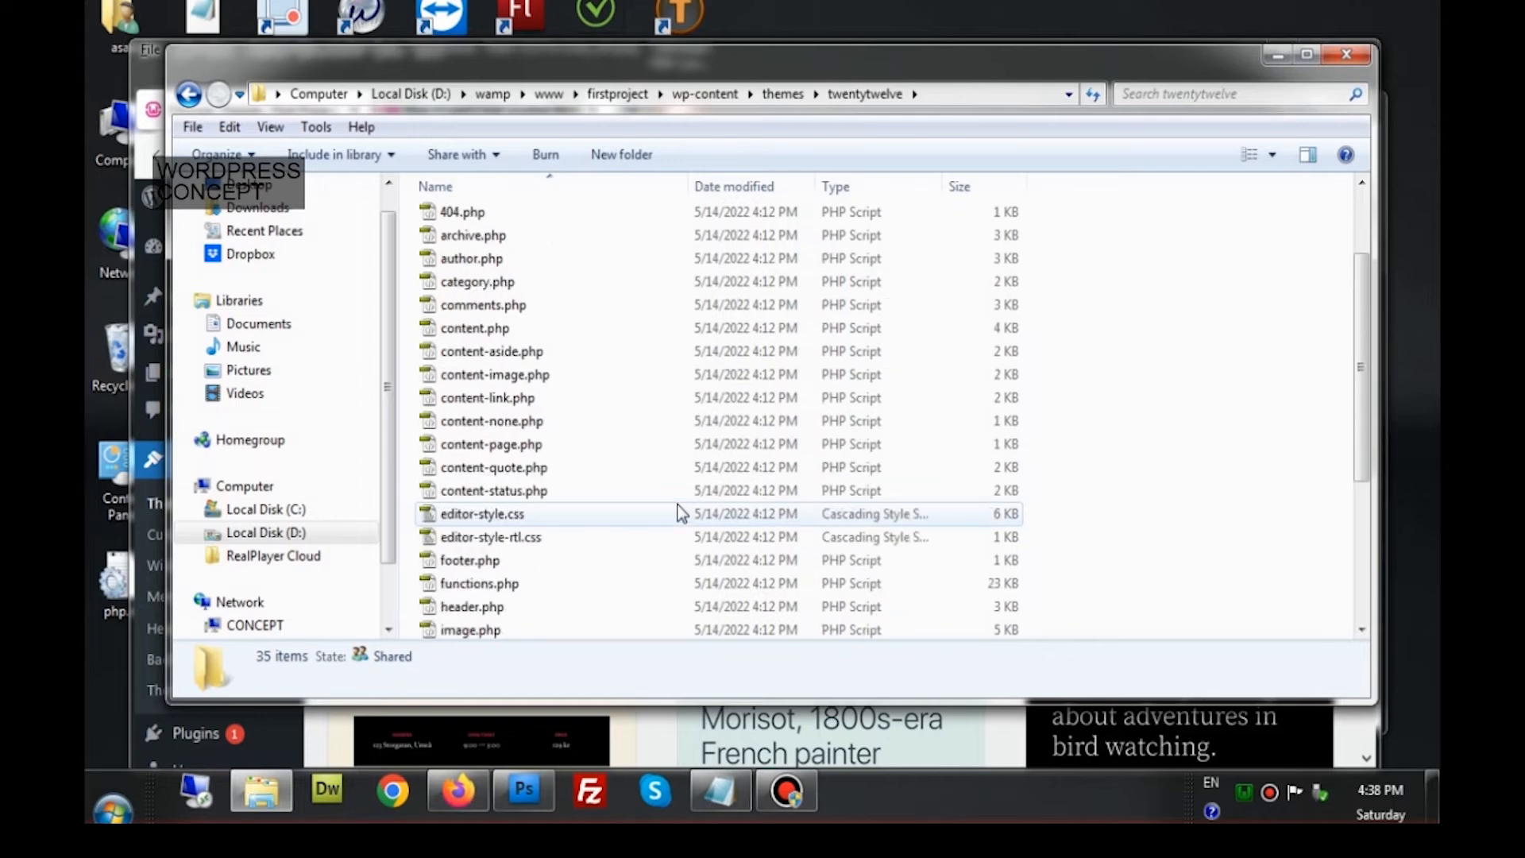
scroll(682, 514, up, 1)
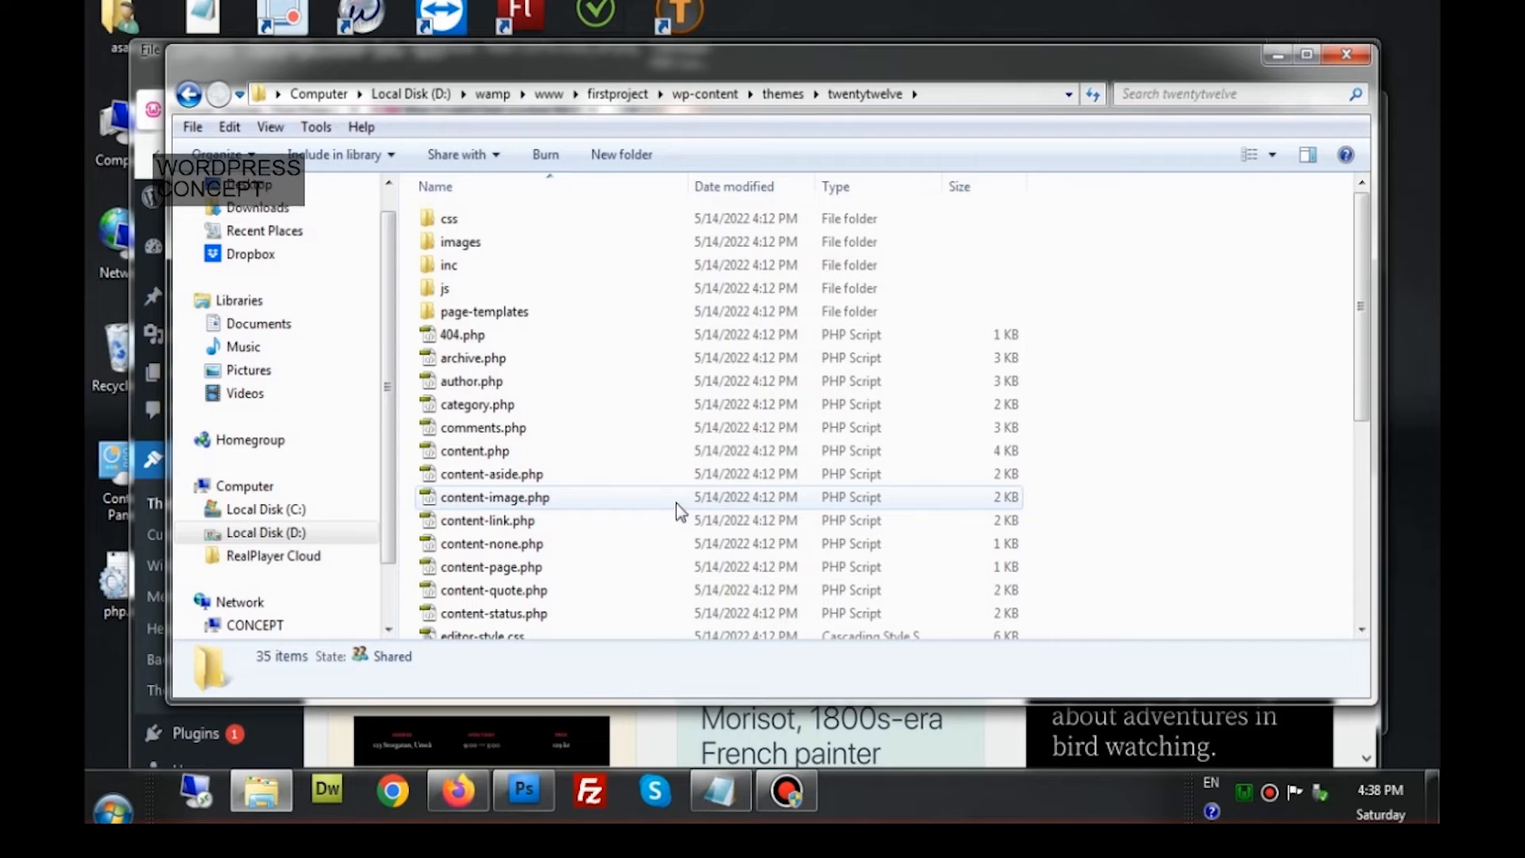
scroll(675, 503, down, 3)
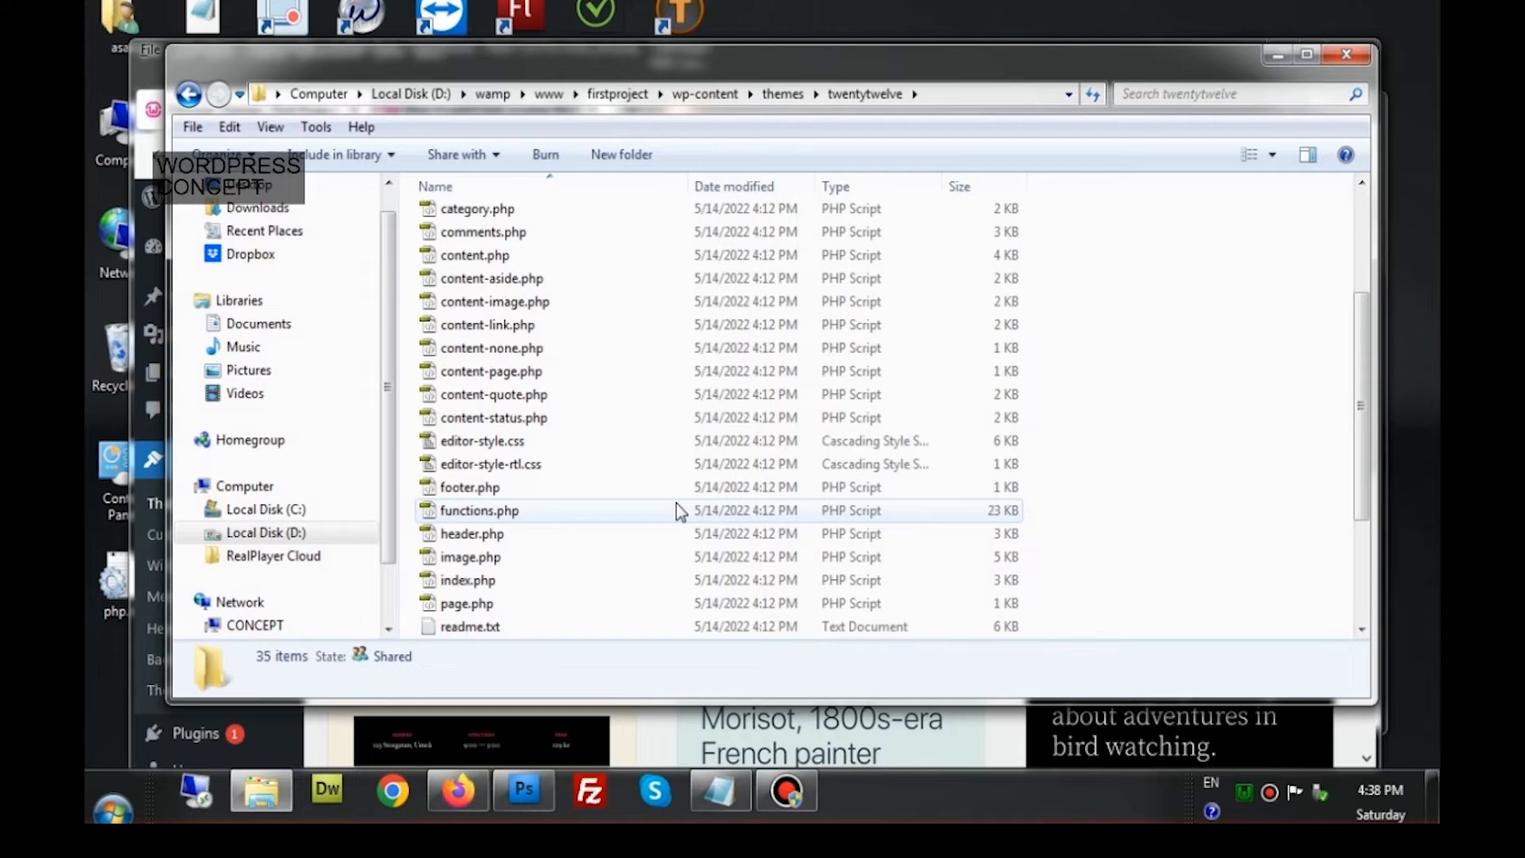
scroll(676, 509, down, 1)
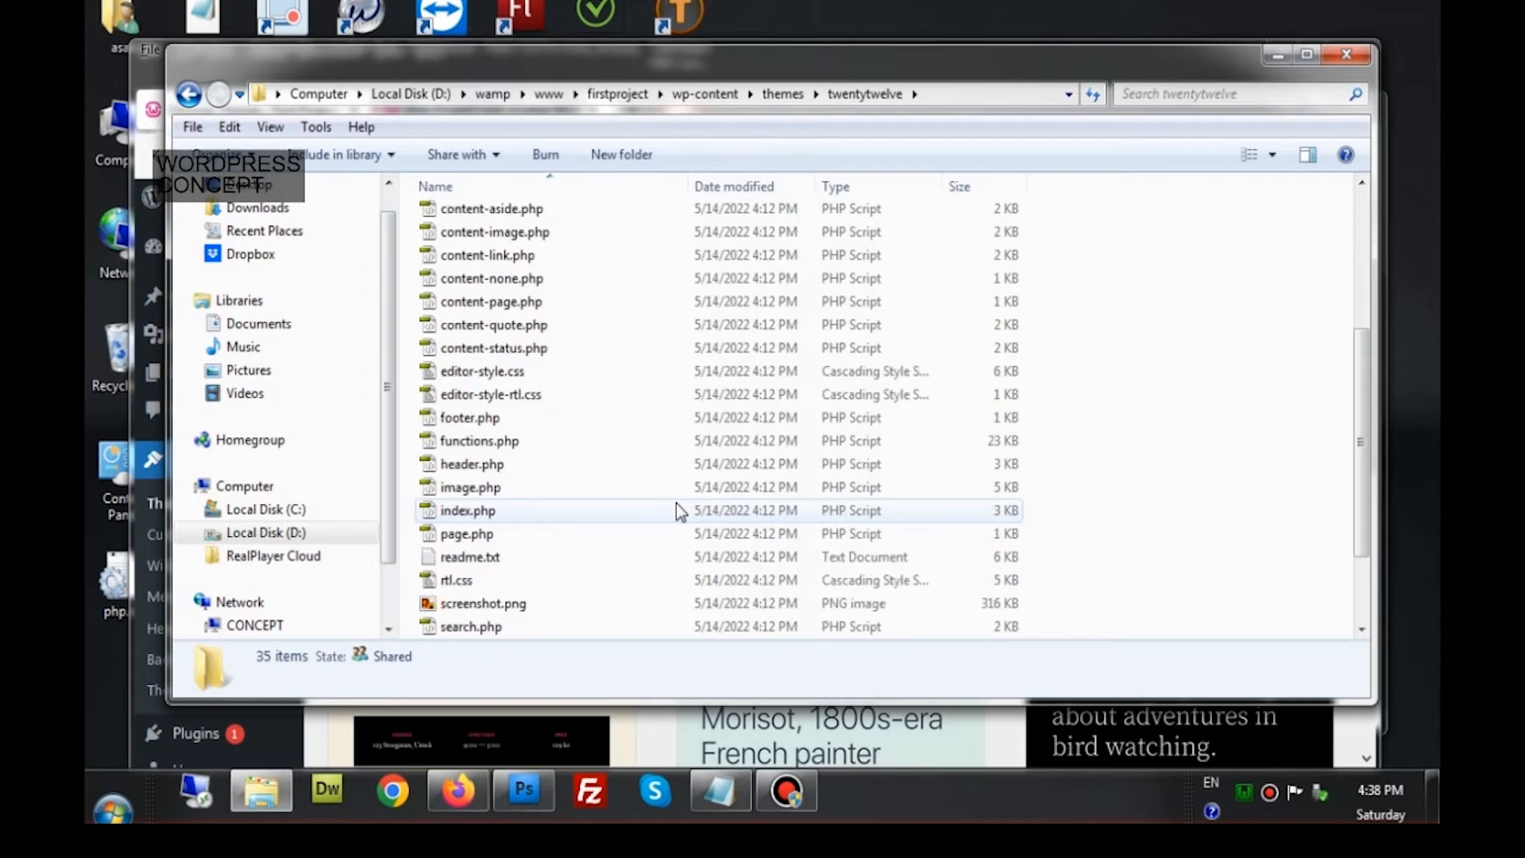
Locate header.php and footer.php, then return to the WordPress Manage Themes page in Firefox
click(505, 467)
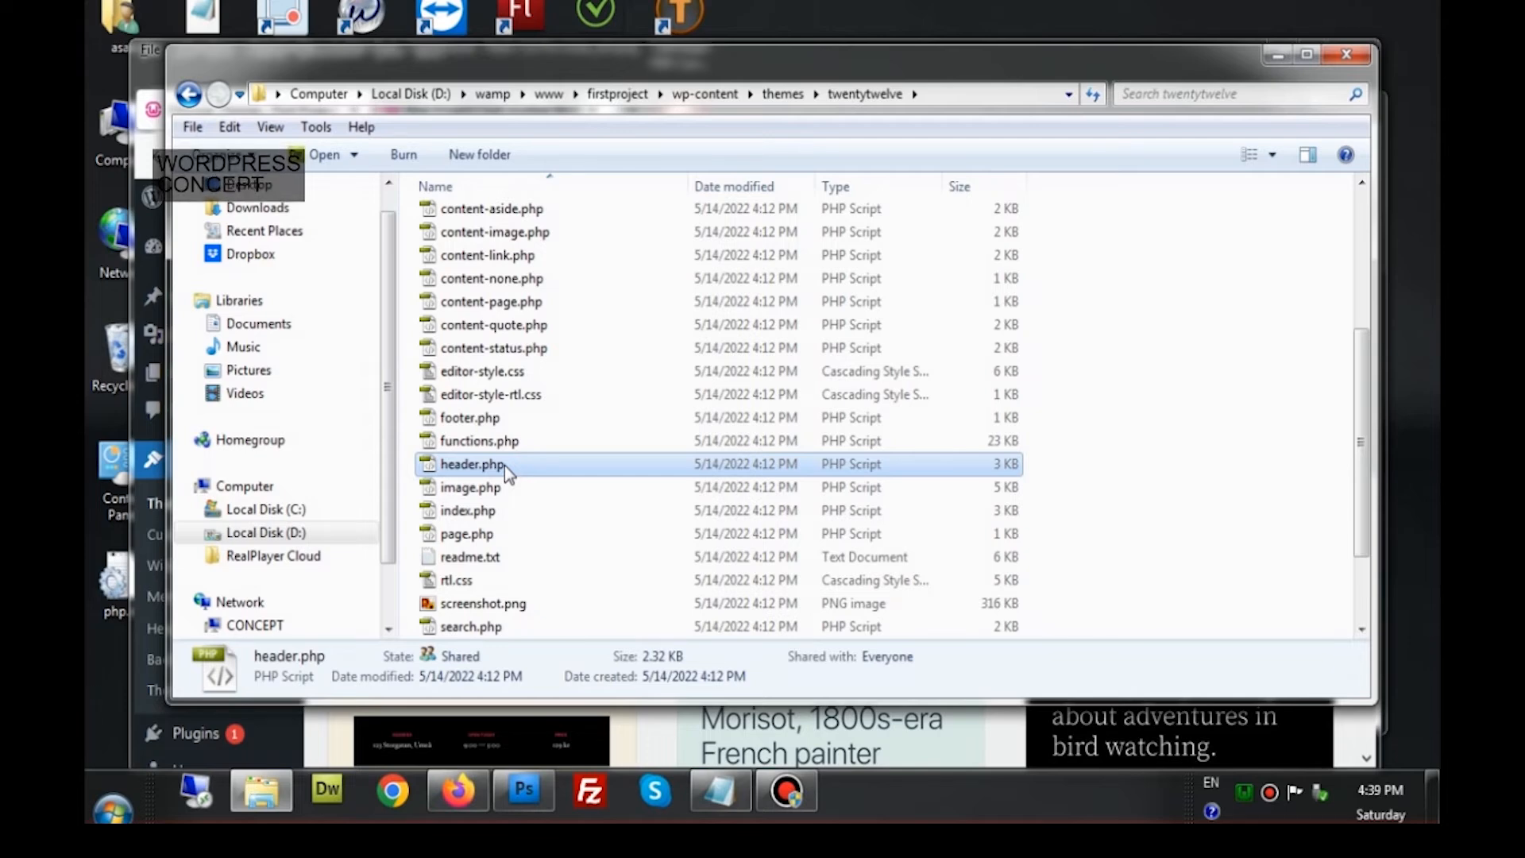
scroll(504, 466, down, 2)
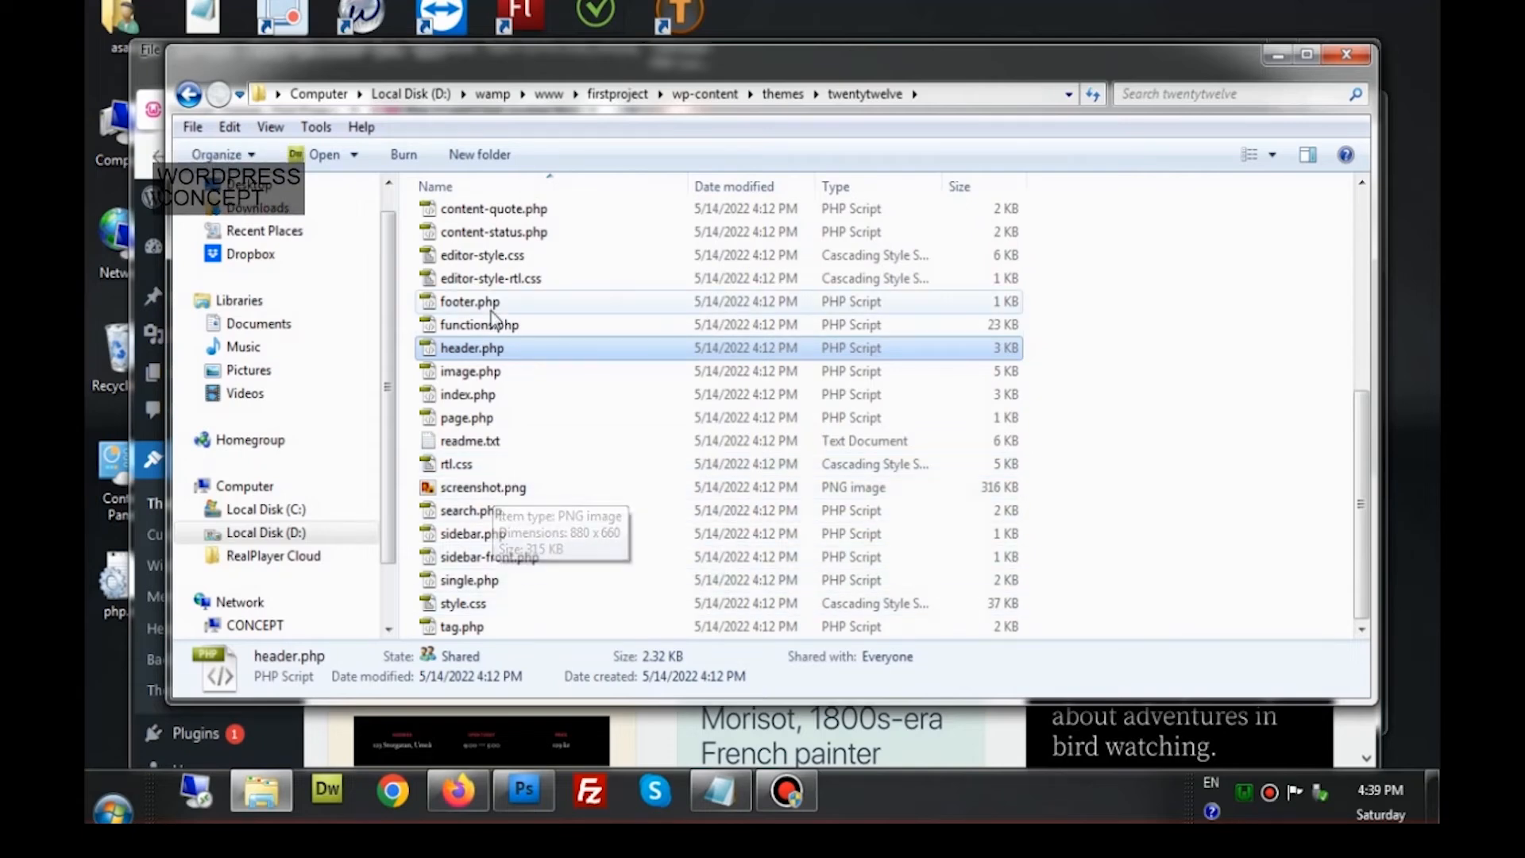
click(516, 309)
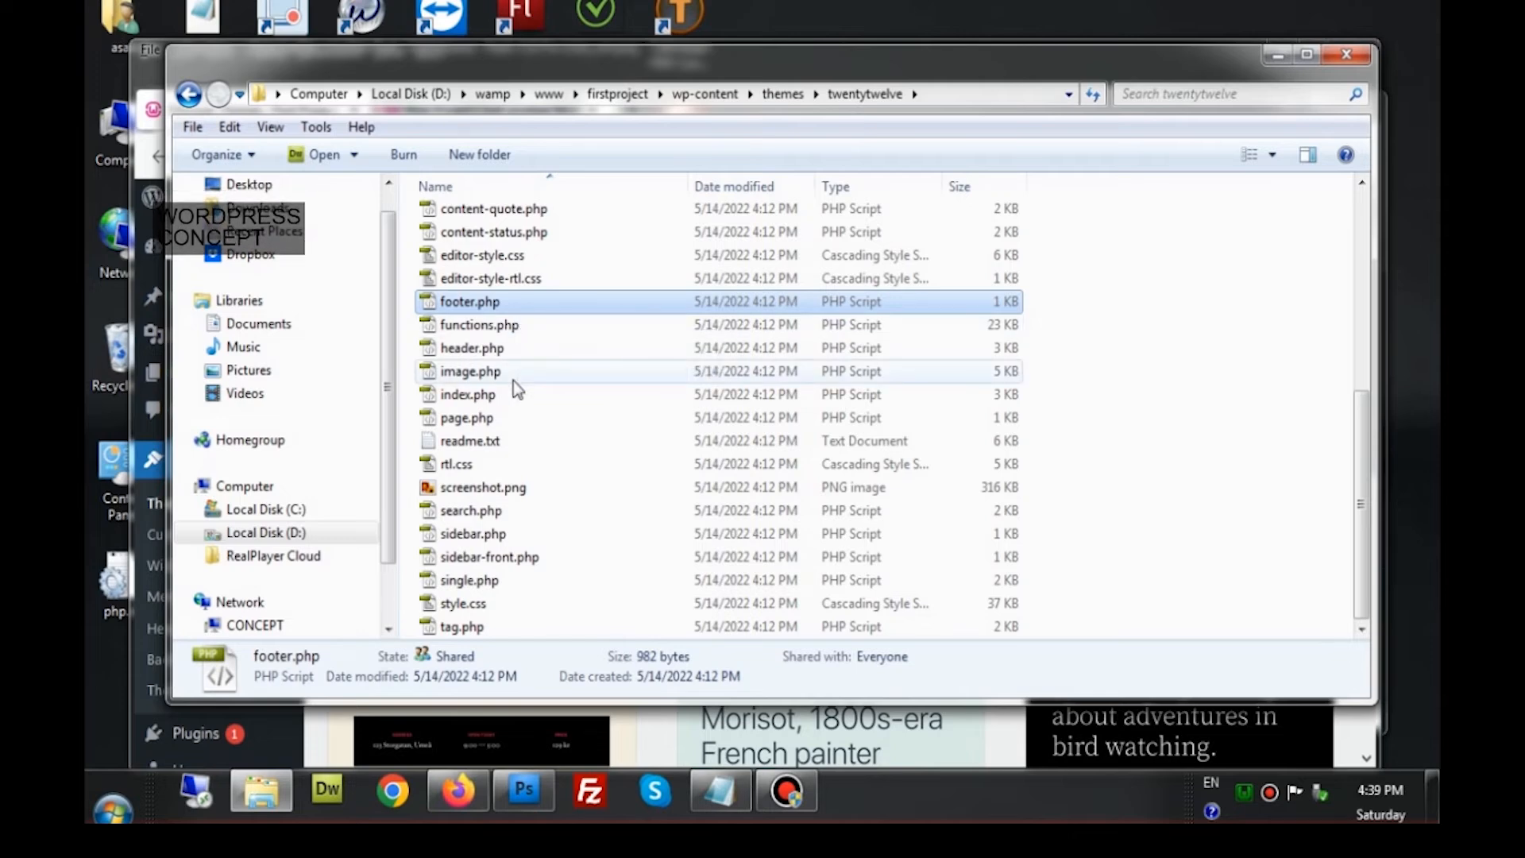
click(459, 791)
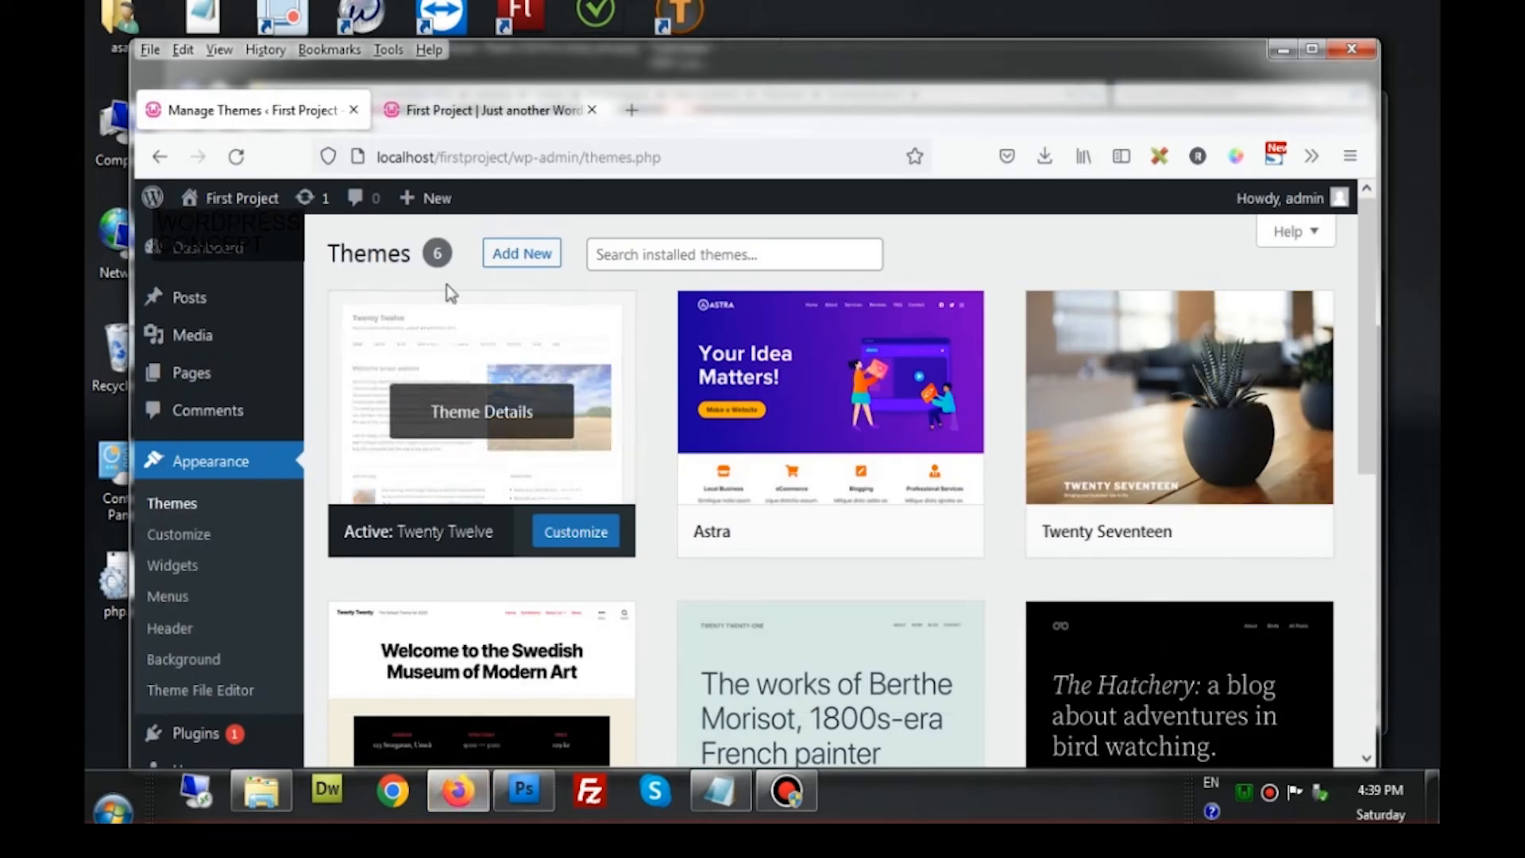
On the First Project front page, measure the site header's width and height with Measure-it
click(524, 108)
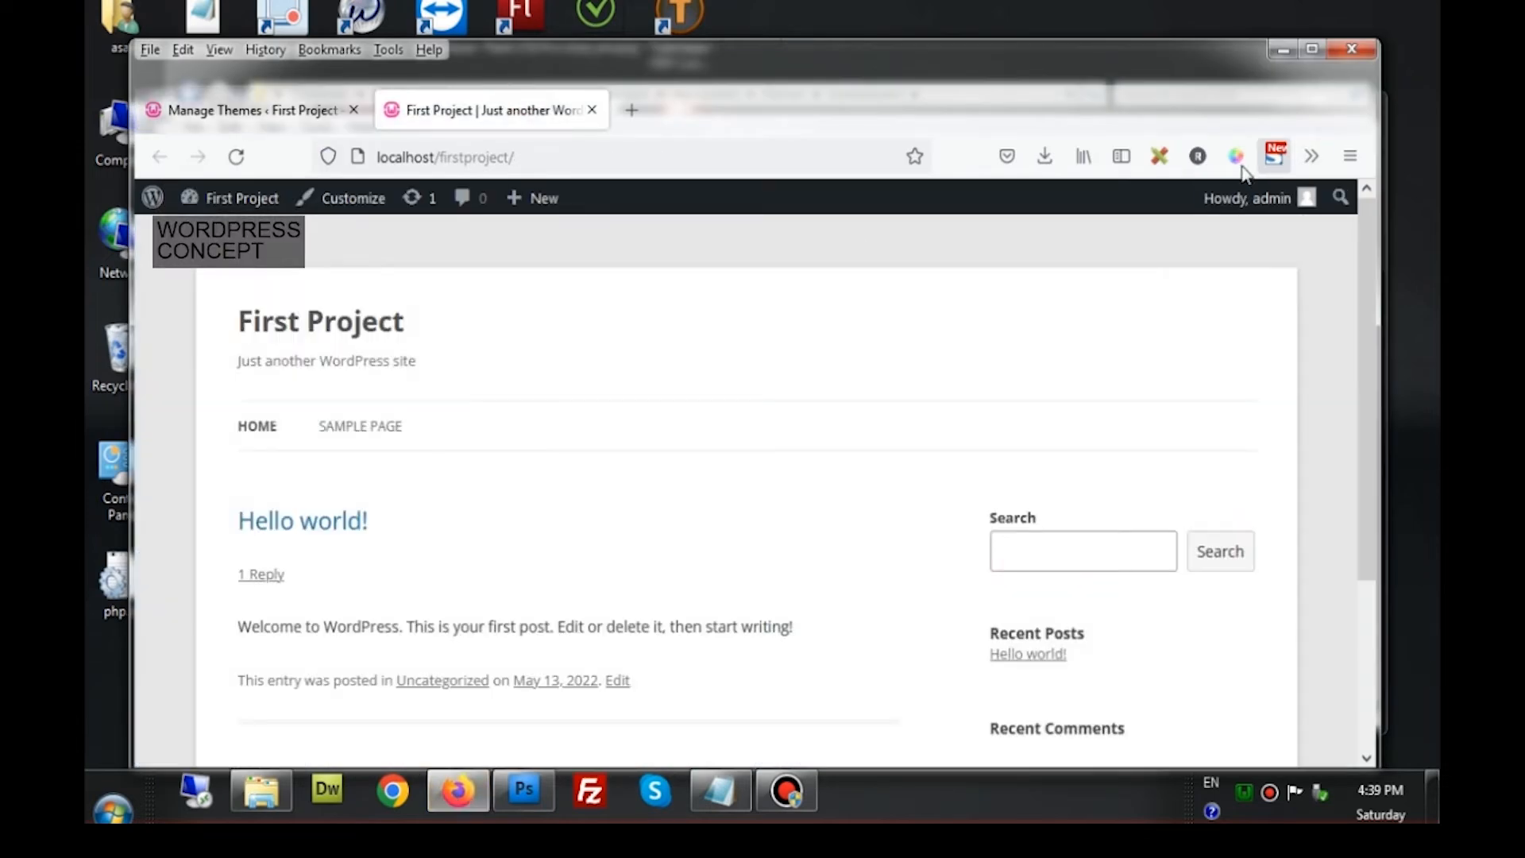
click(1160, 156)
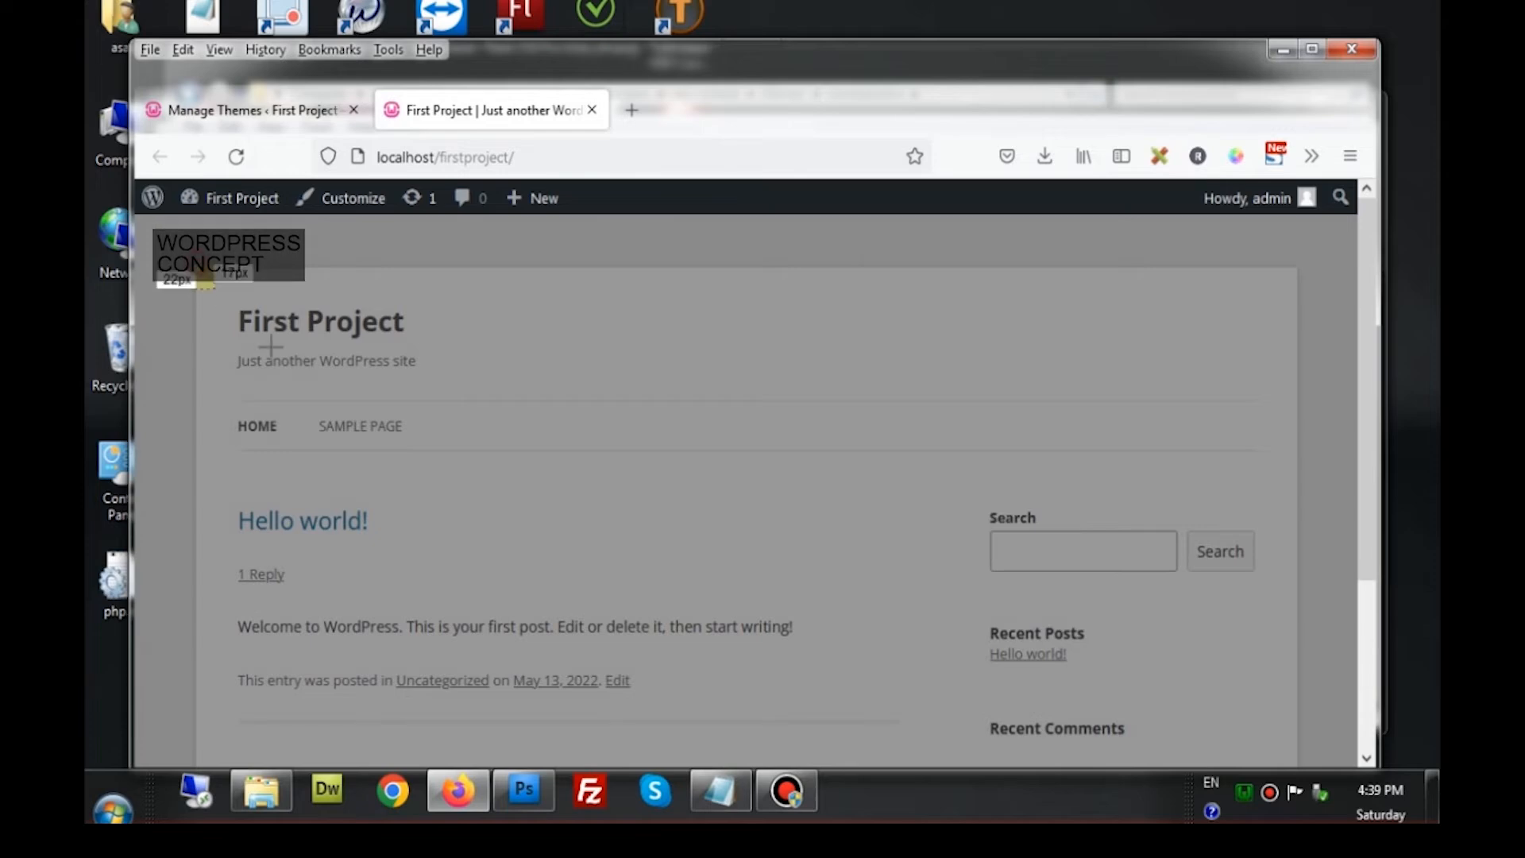
drag(196, 265, 1279, 450)
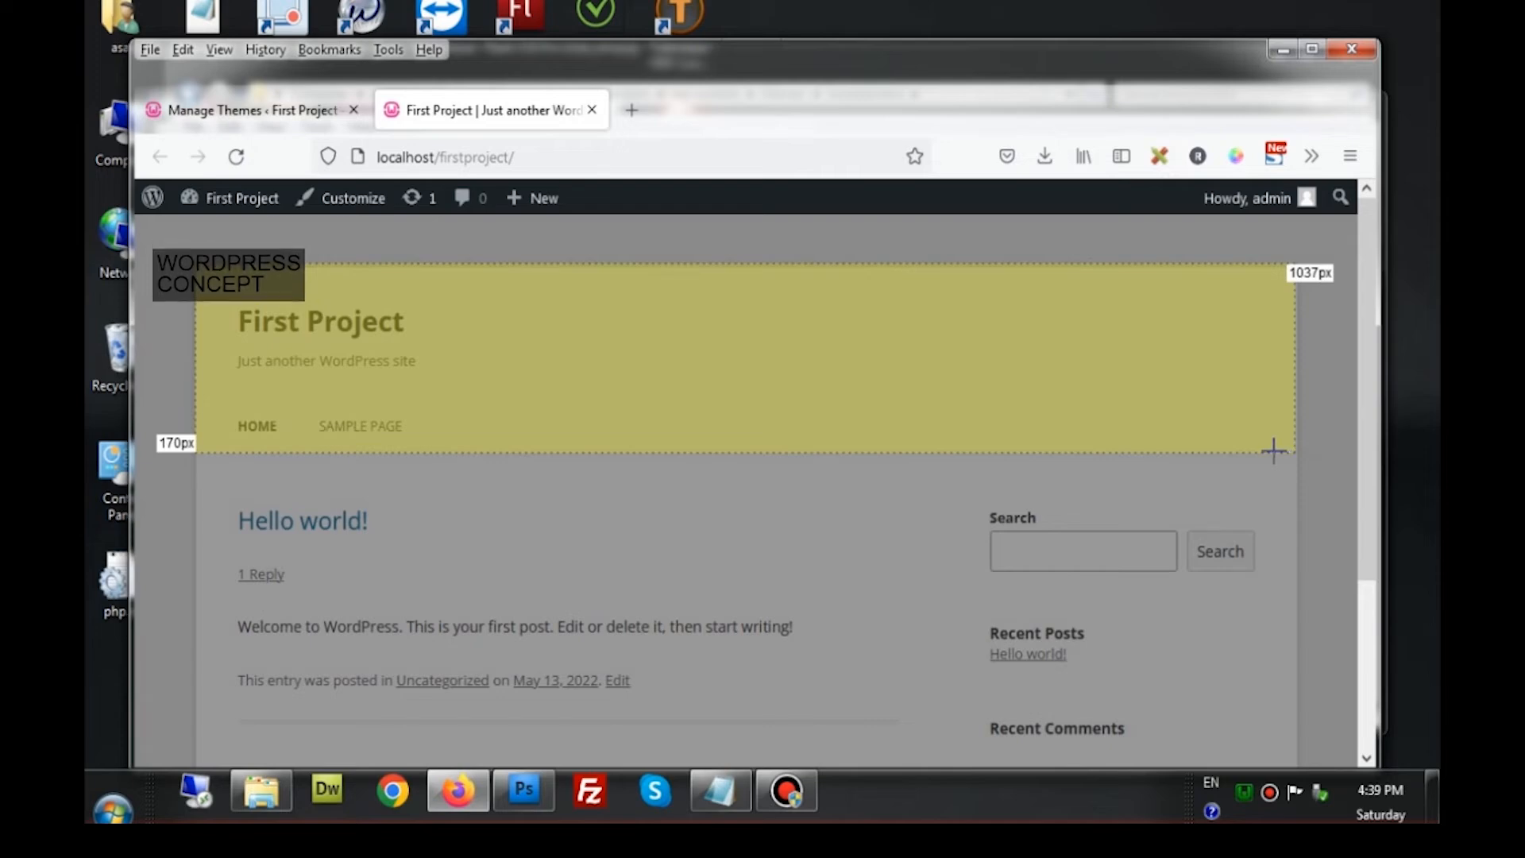
click(1161, 163)
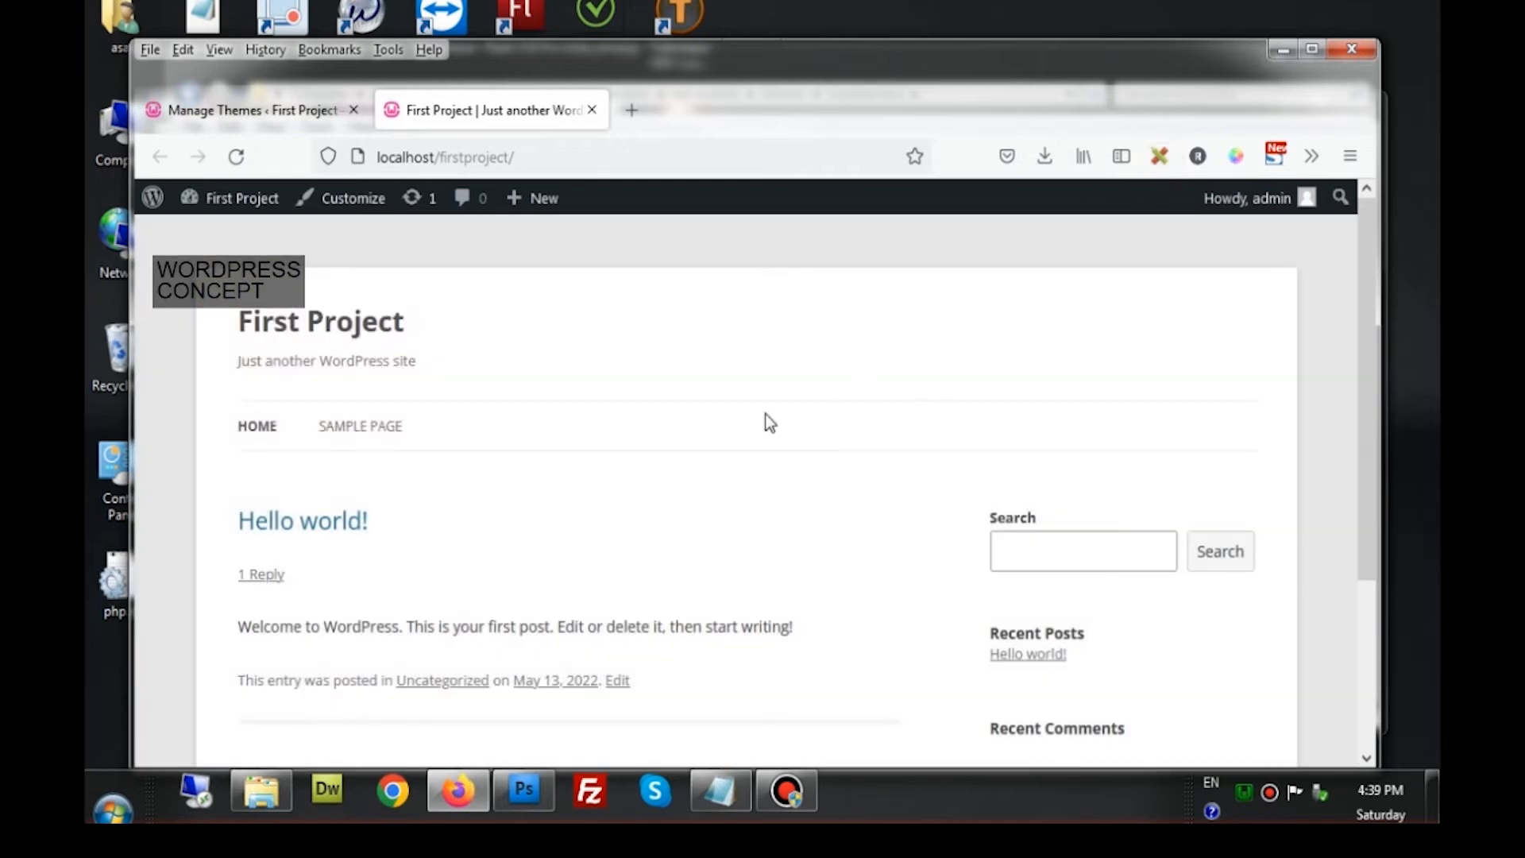
Measure the site footer, which comes to 1038 × 79 px
scroll(699, 577, down, 3)
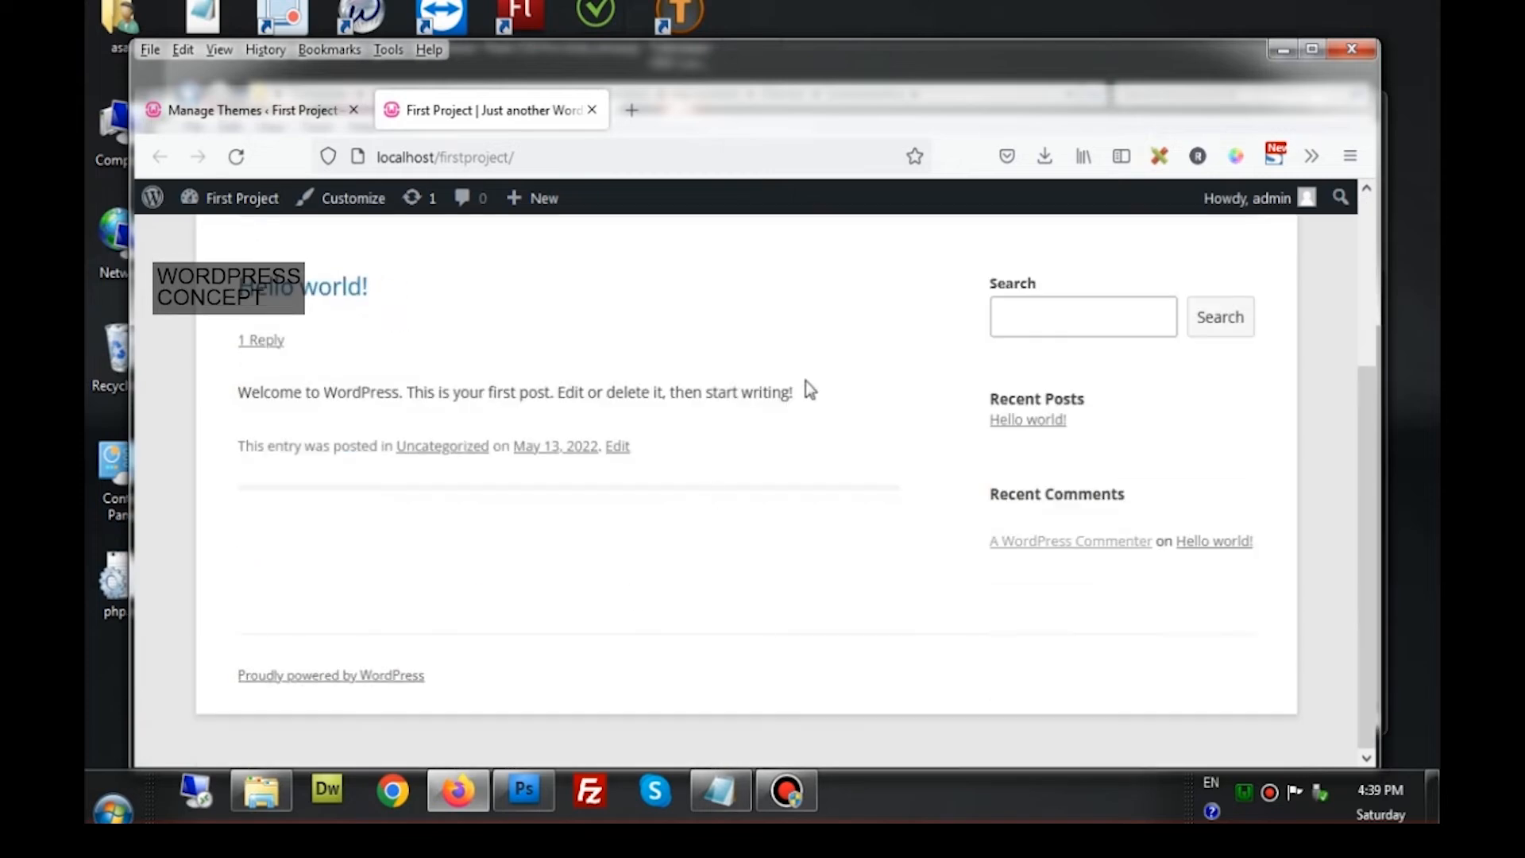
click(1160, 156)
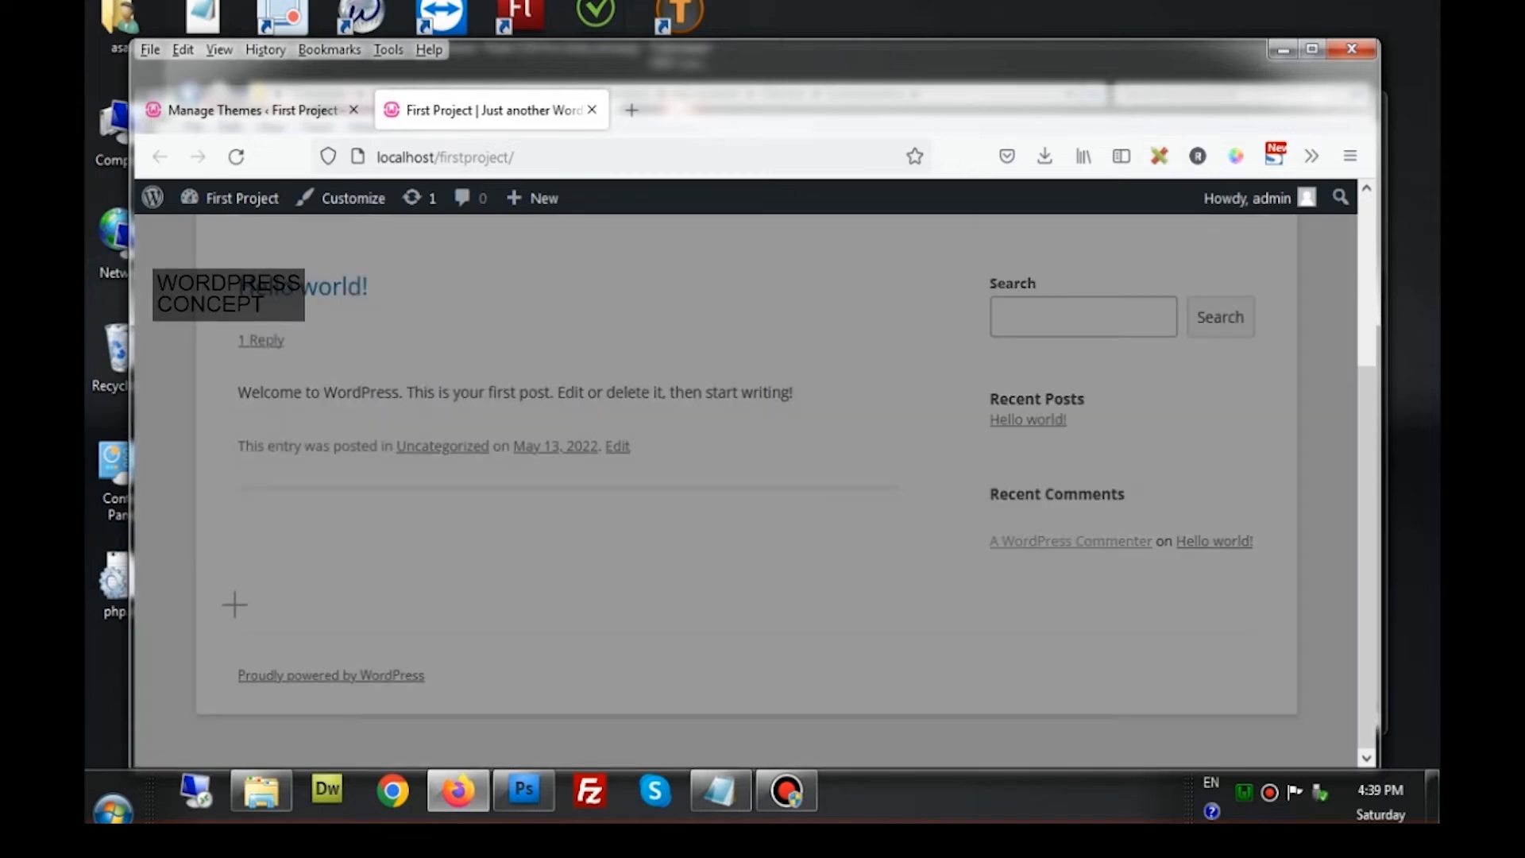
drag(198, 629, 1300, 716)
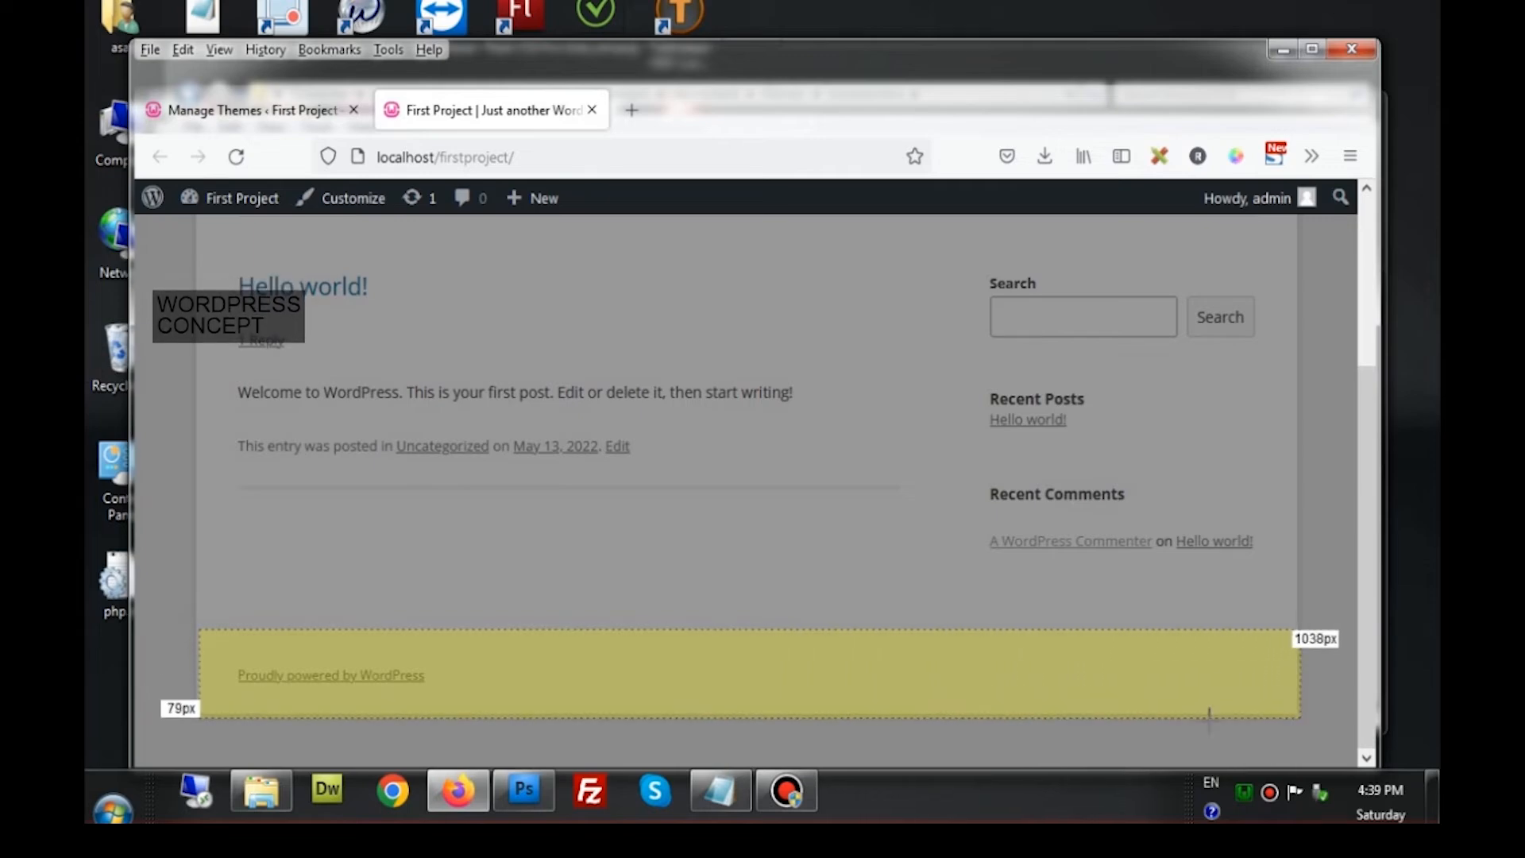
click(1163, 170)
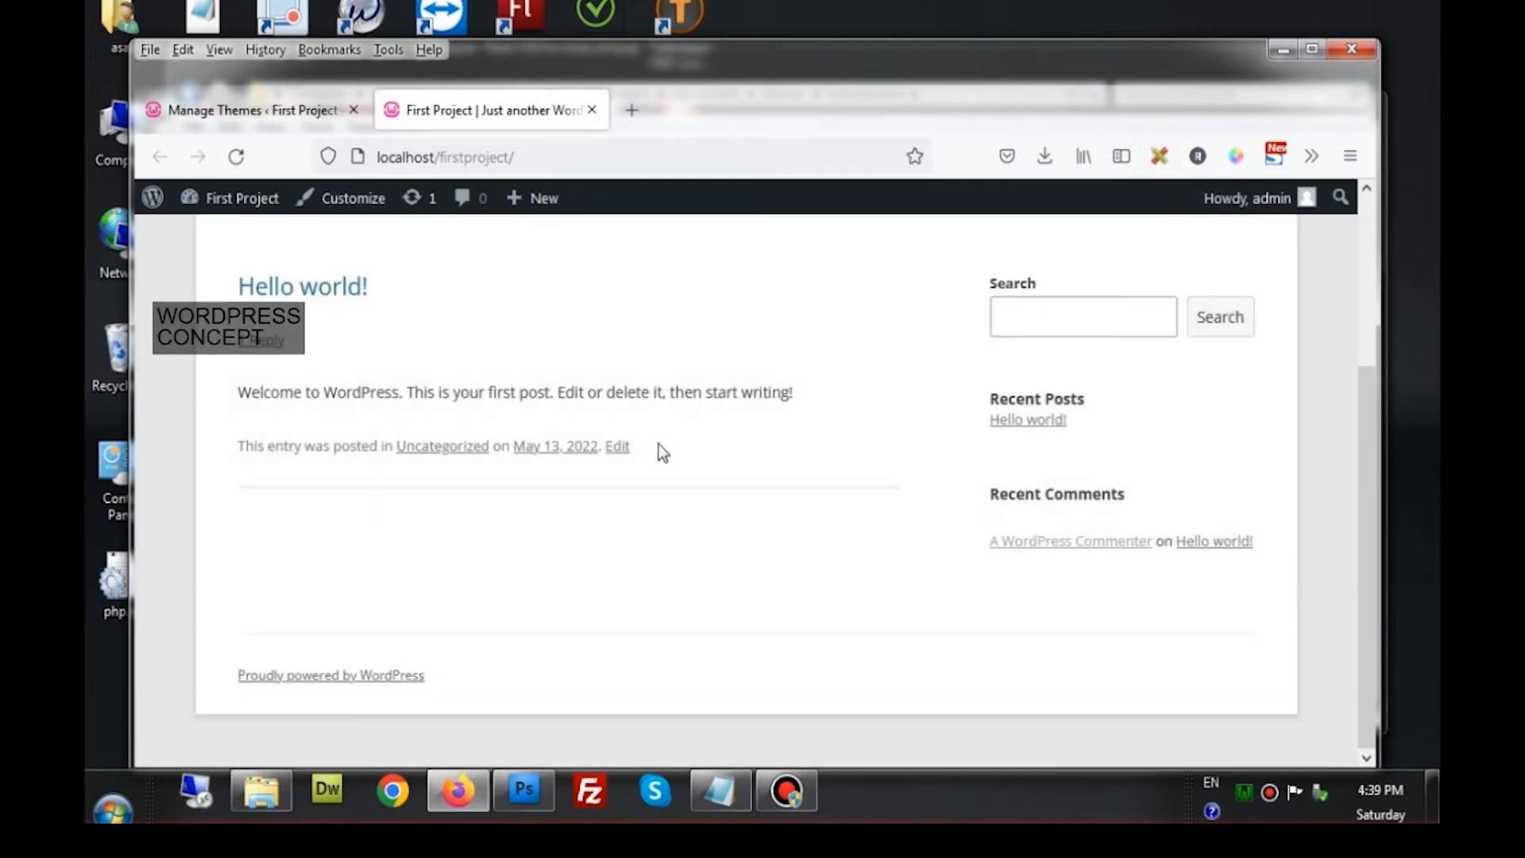
Measure the post and sidebar content area, which comes to 1026 × 379 px
scroll(660, 445, up, 3)
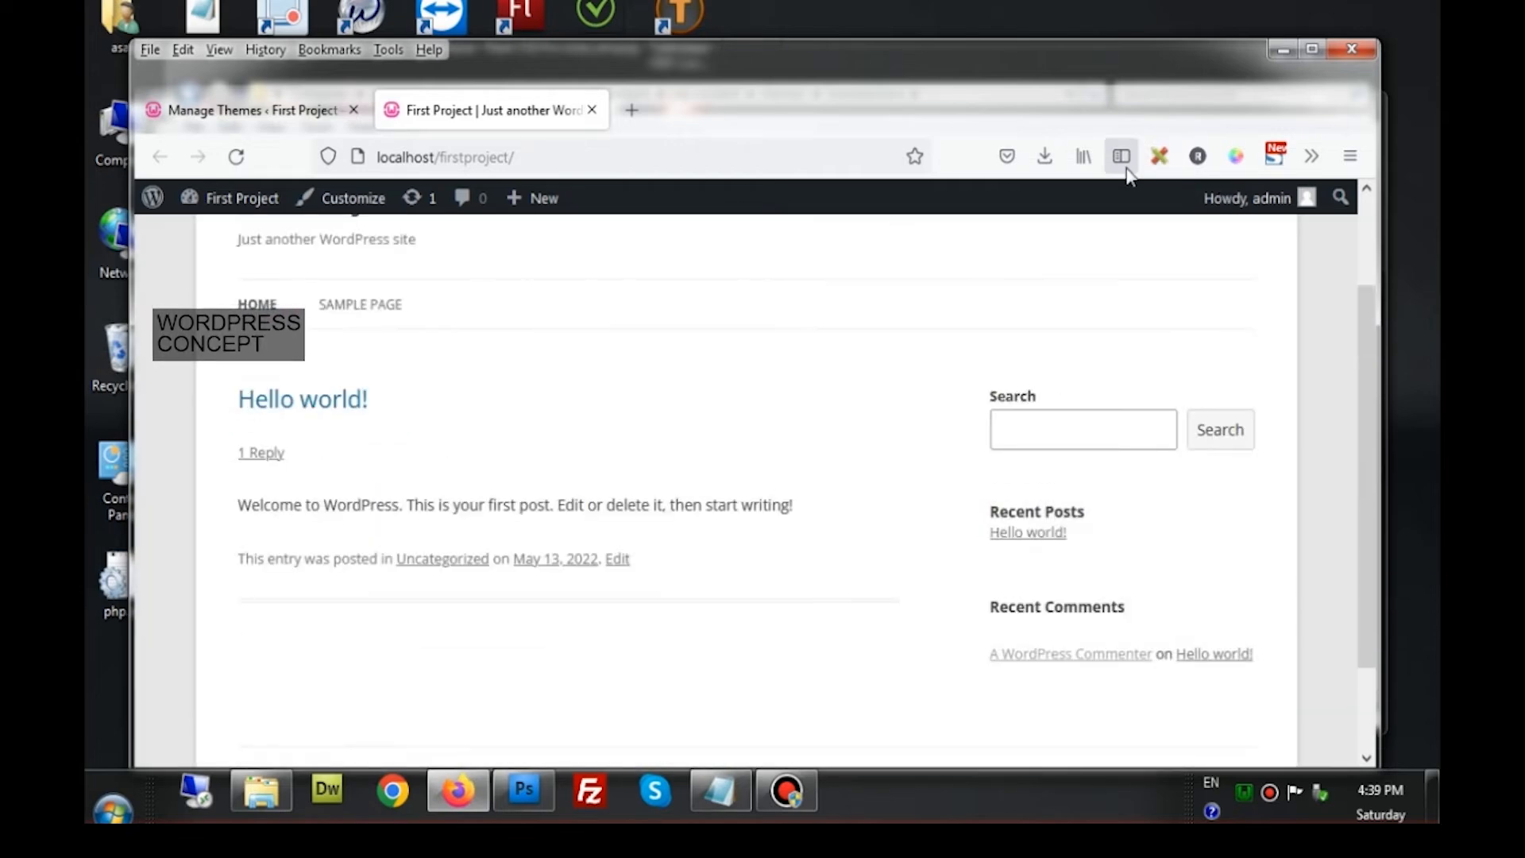
click(1159, 156)
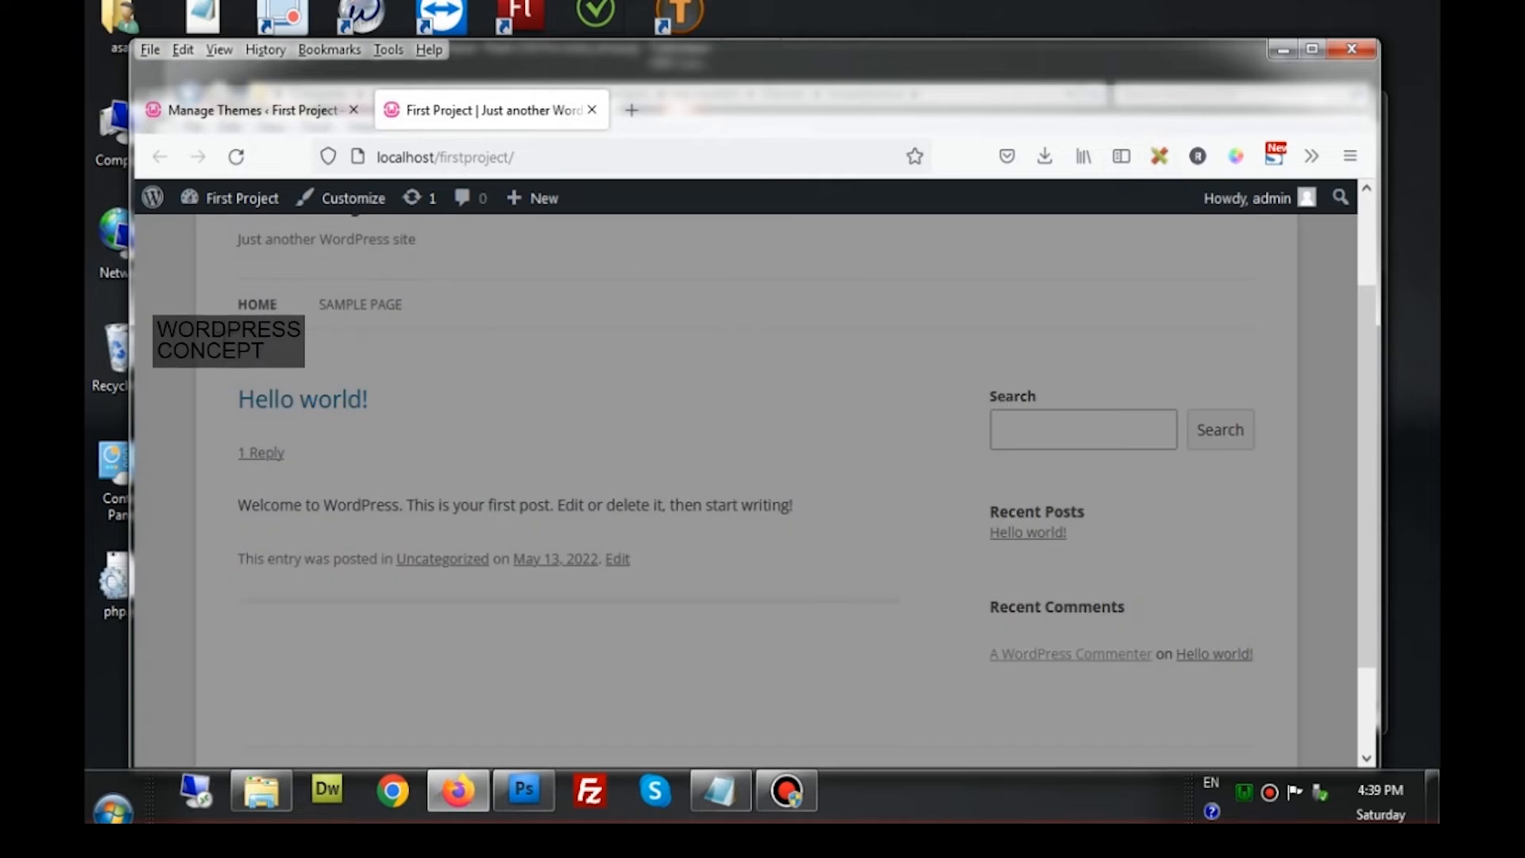
drag(197, 327, 481, 467)
drag(603, 517, 1284, 746)
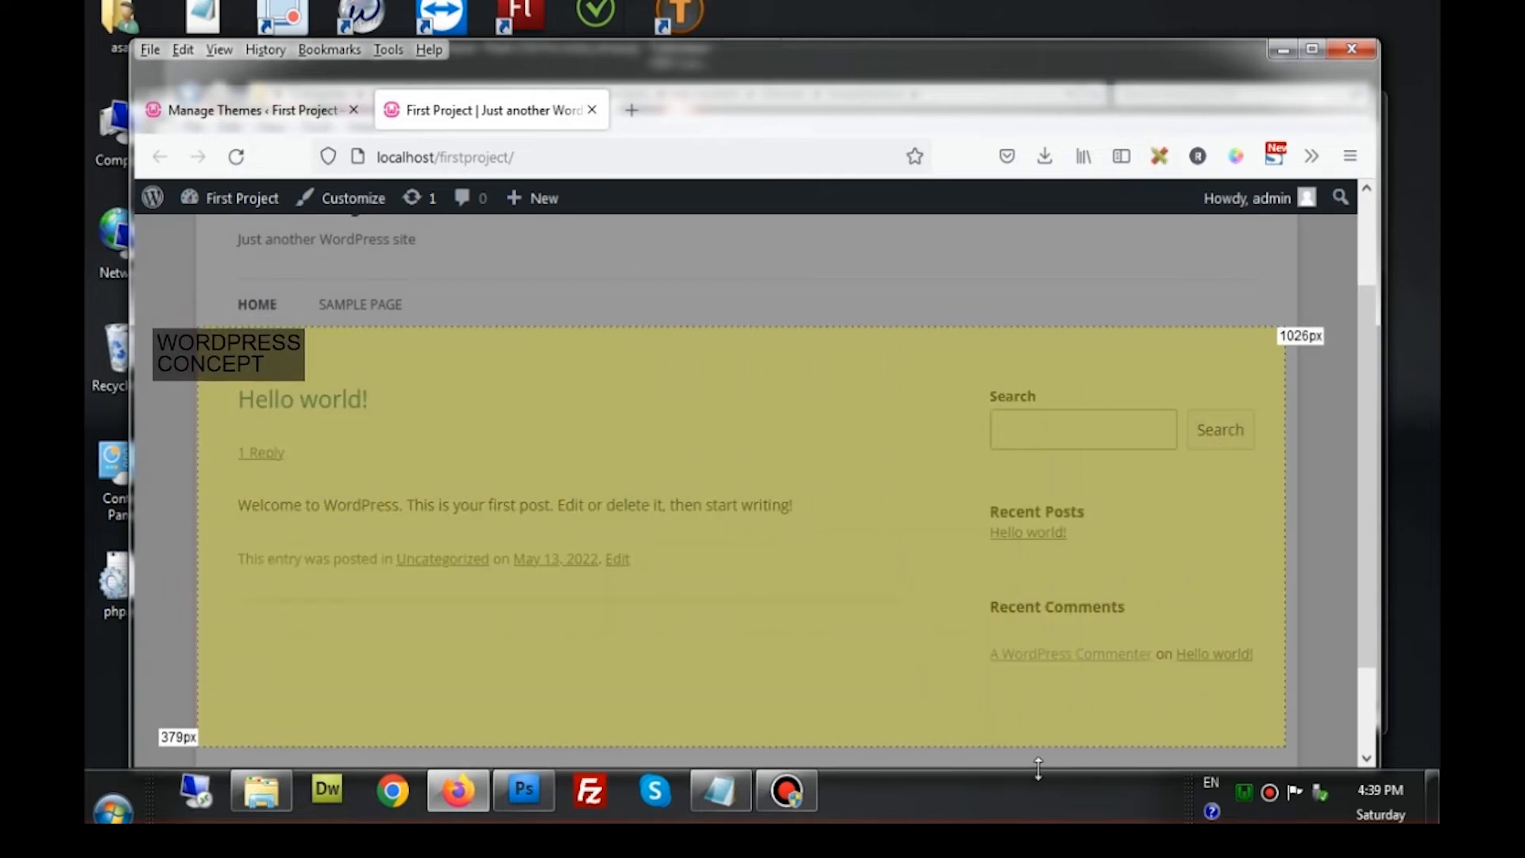
Inspect index.php, page.php, category.php and single.php in twentytwelve, then minimize the folder window
click(274, 806)
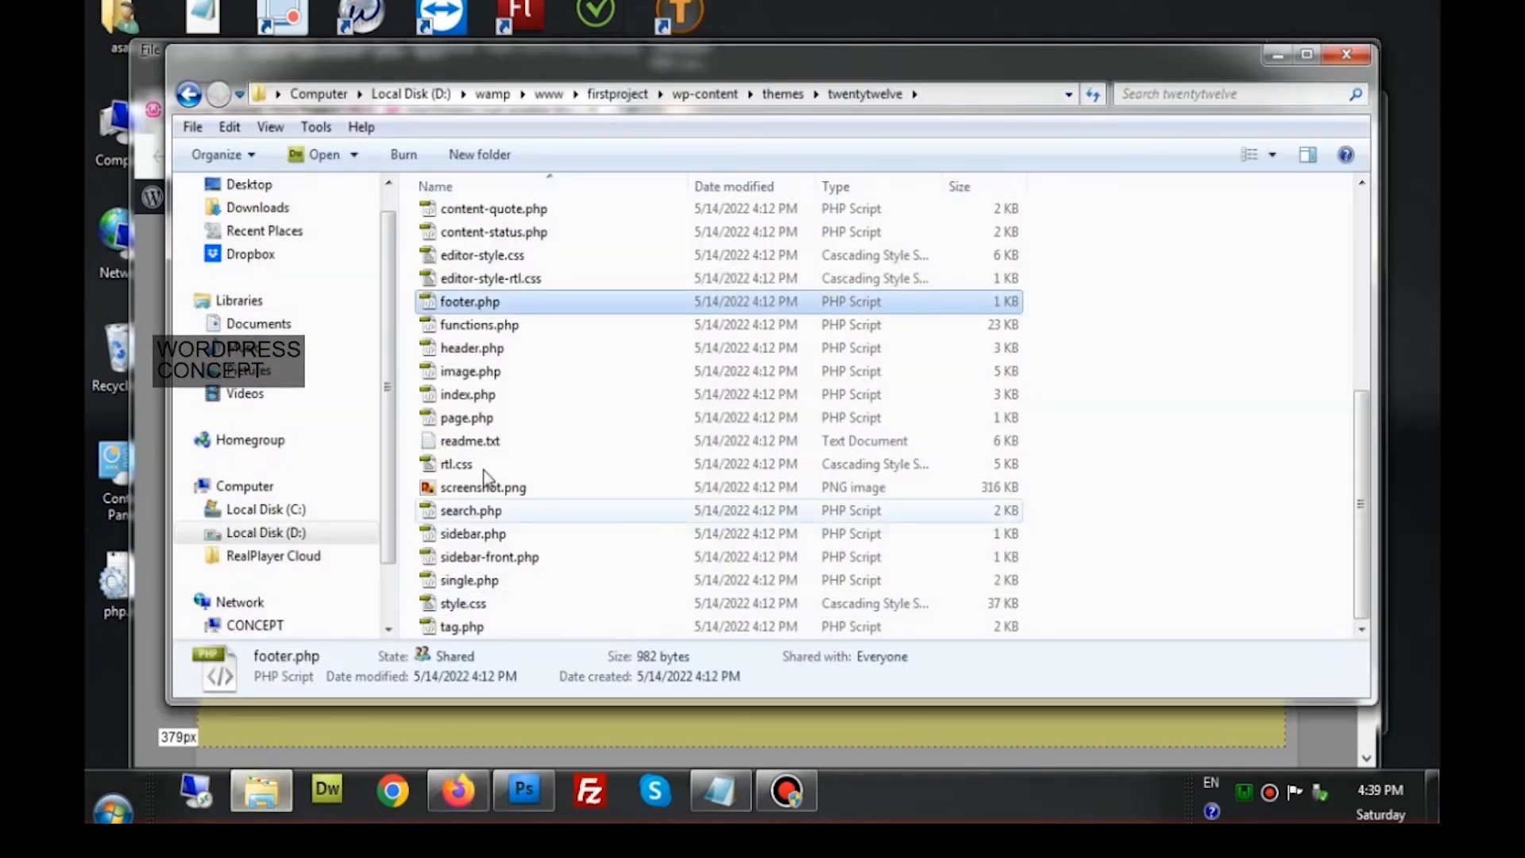
click(470, 394)
click(481, 419)
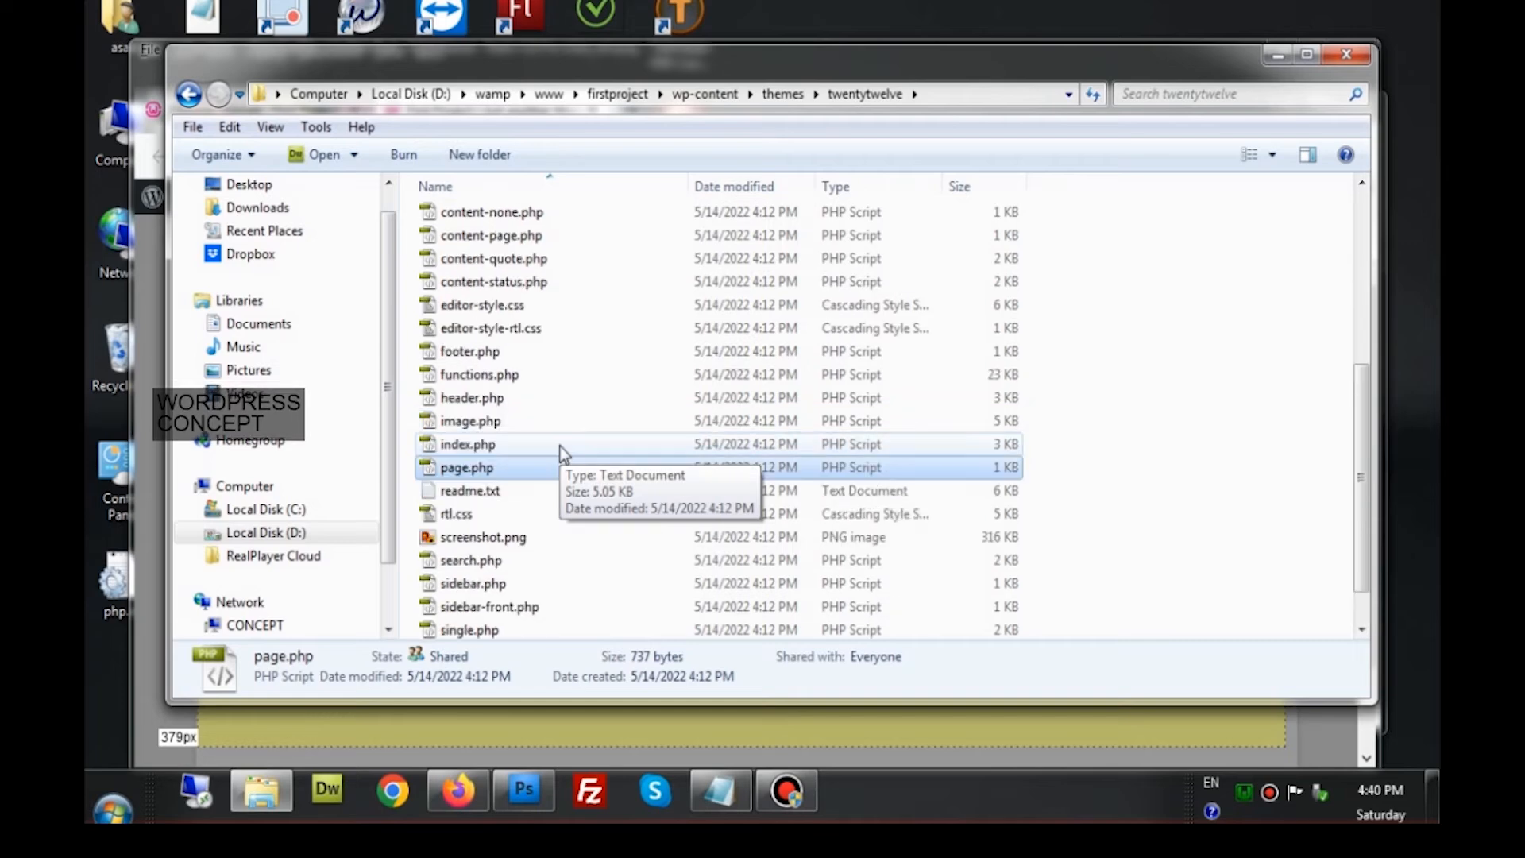
click(1017, 146)
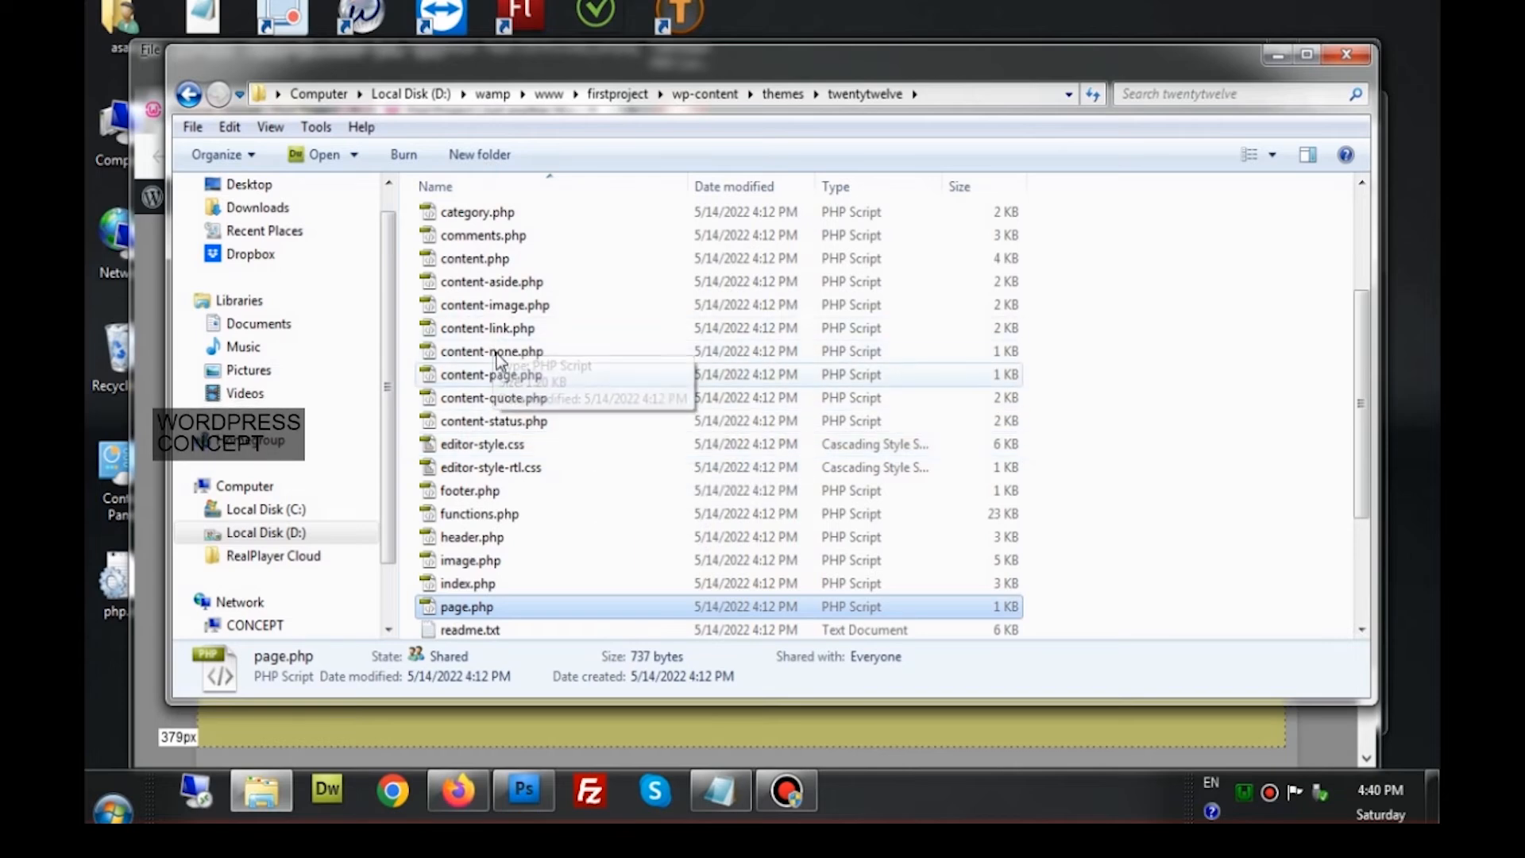
click(495, 222)
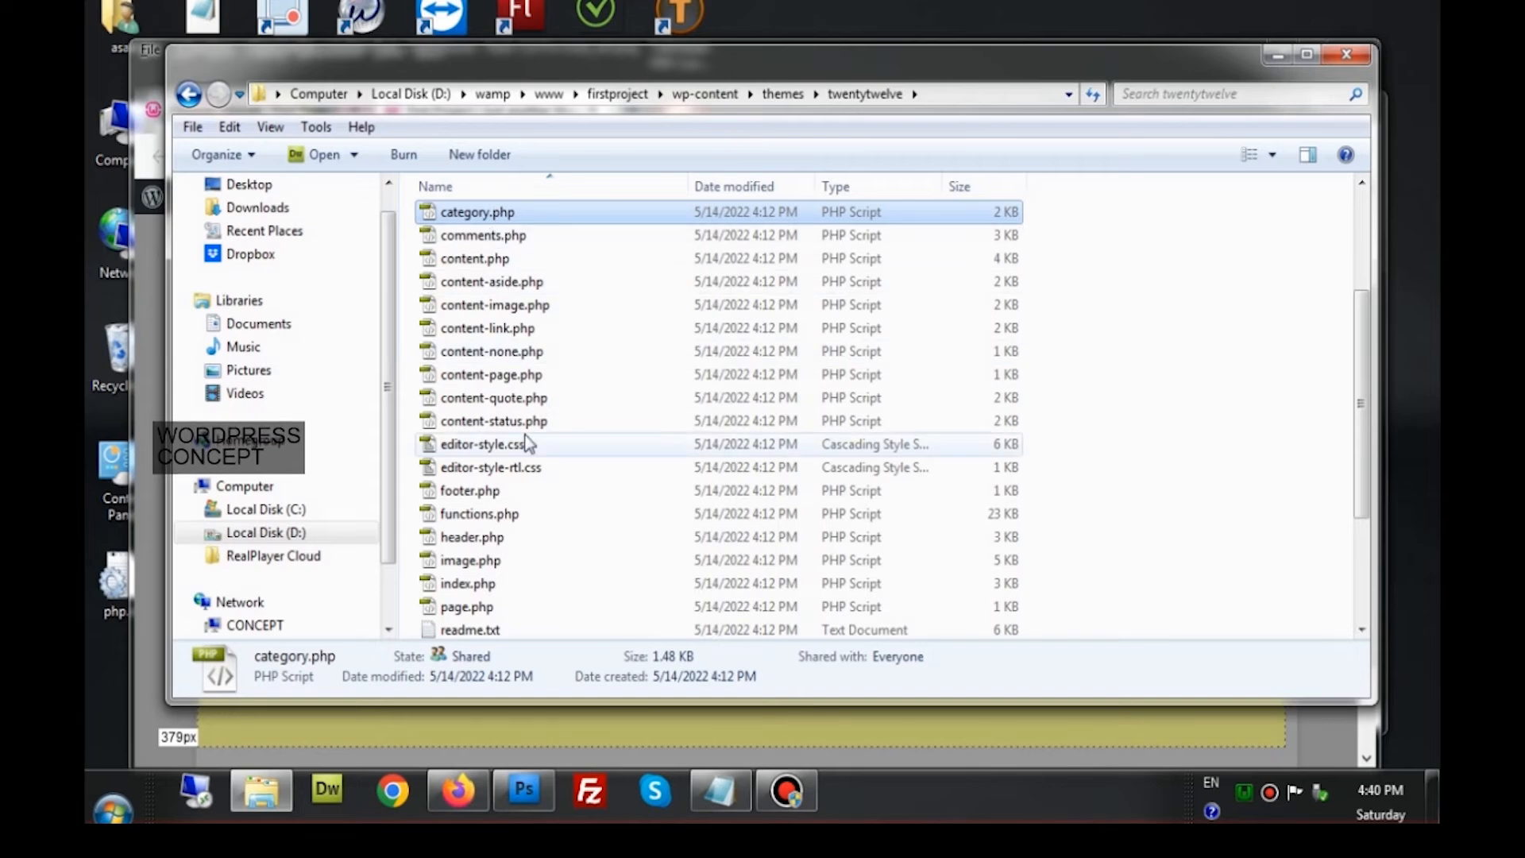
scroll(528, 443, down, 3)
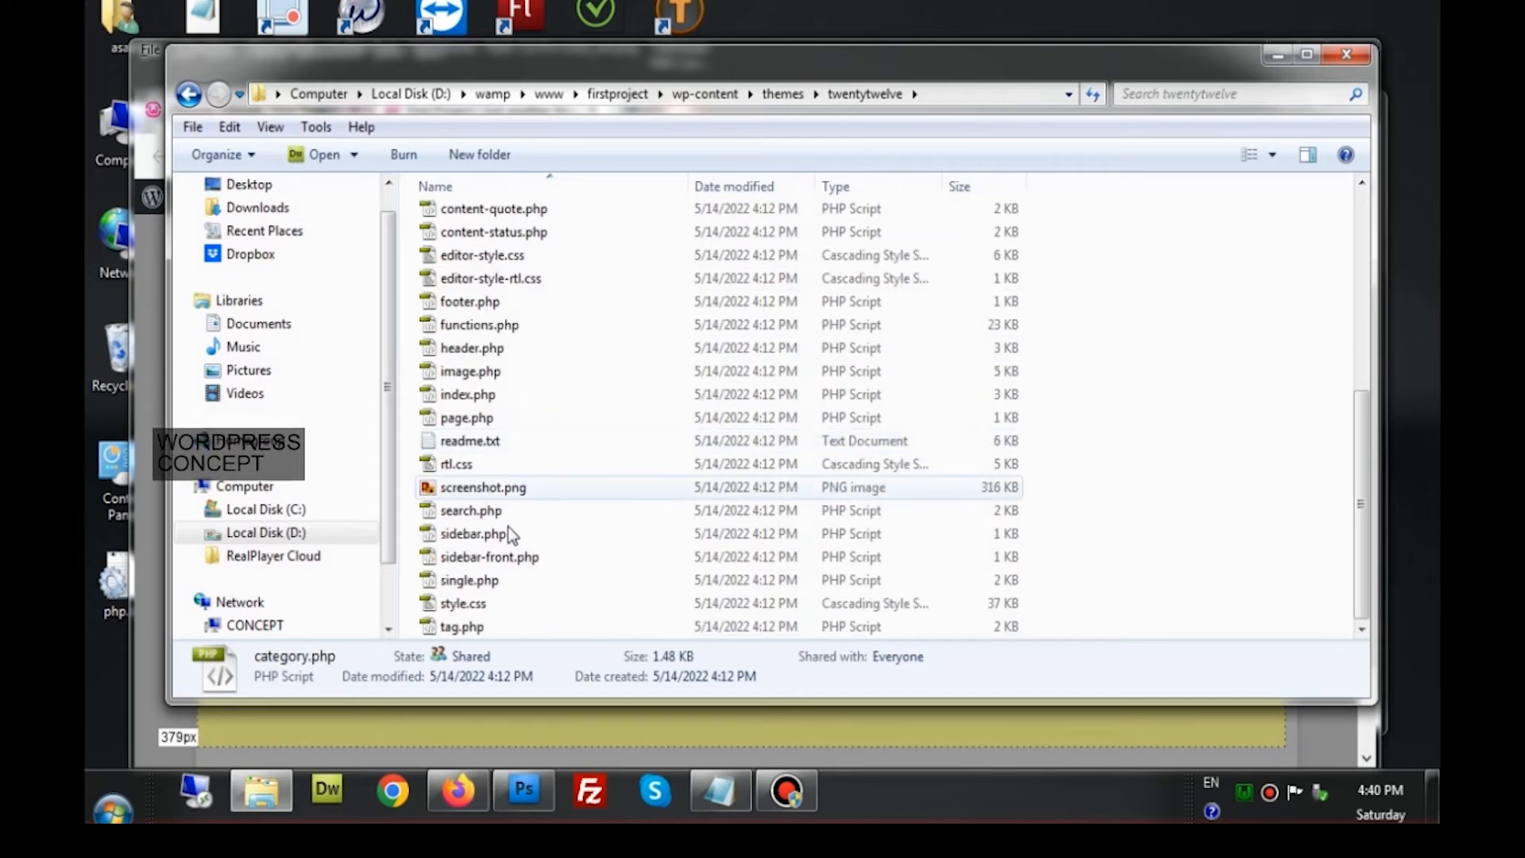
click(499, 582)
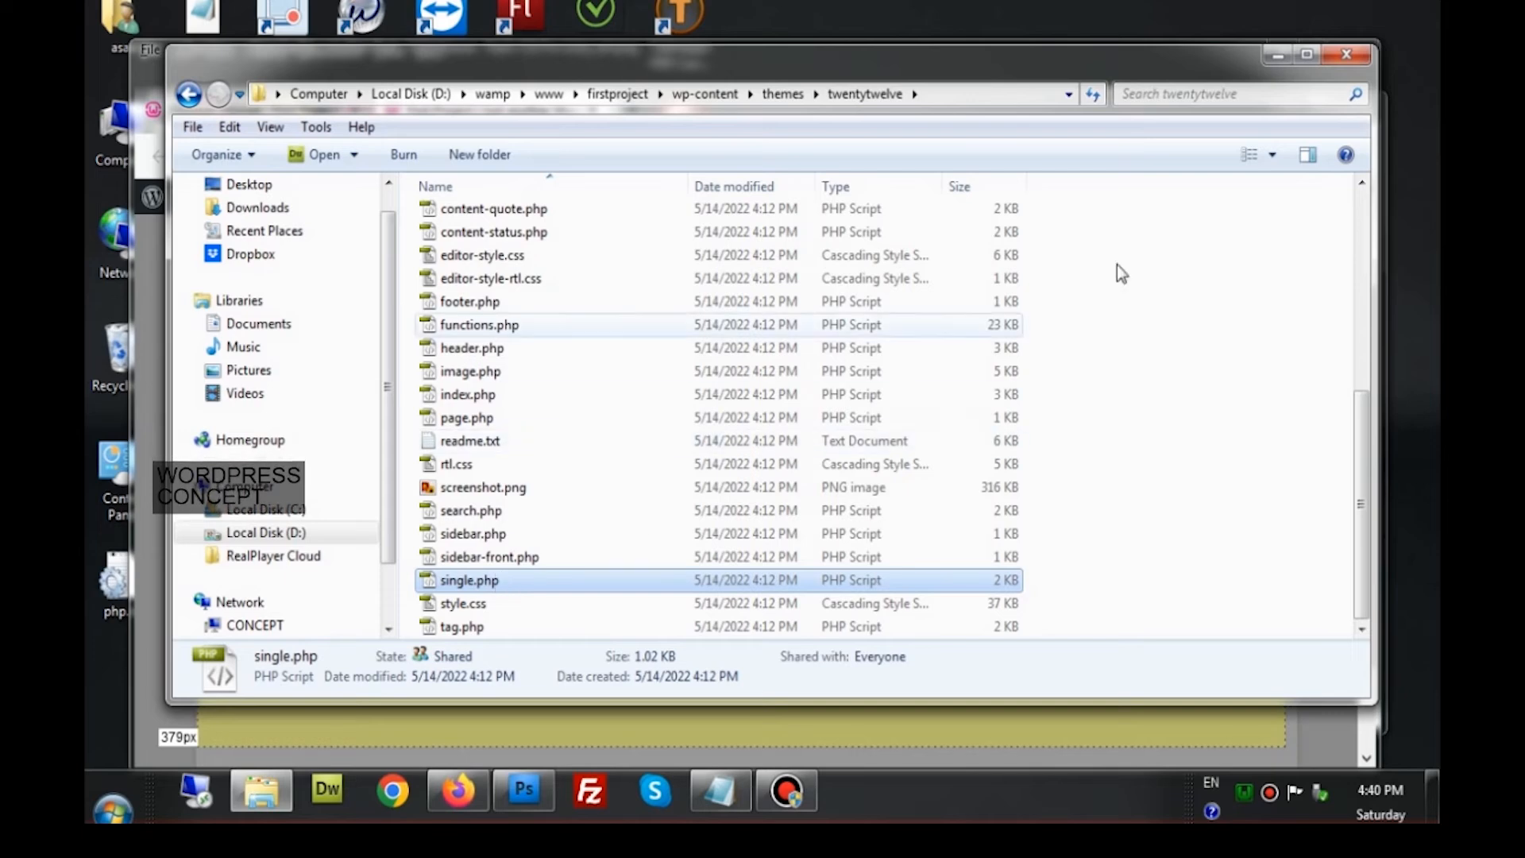
click(1275, 56)
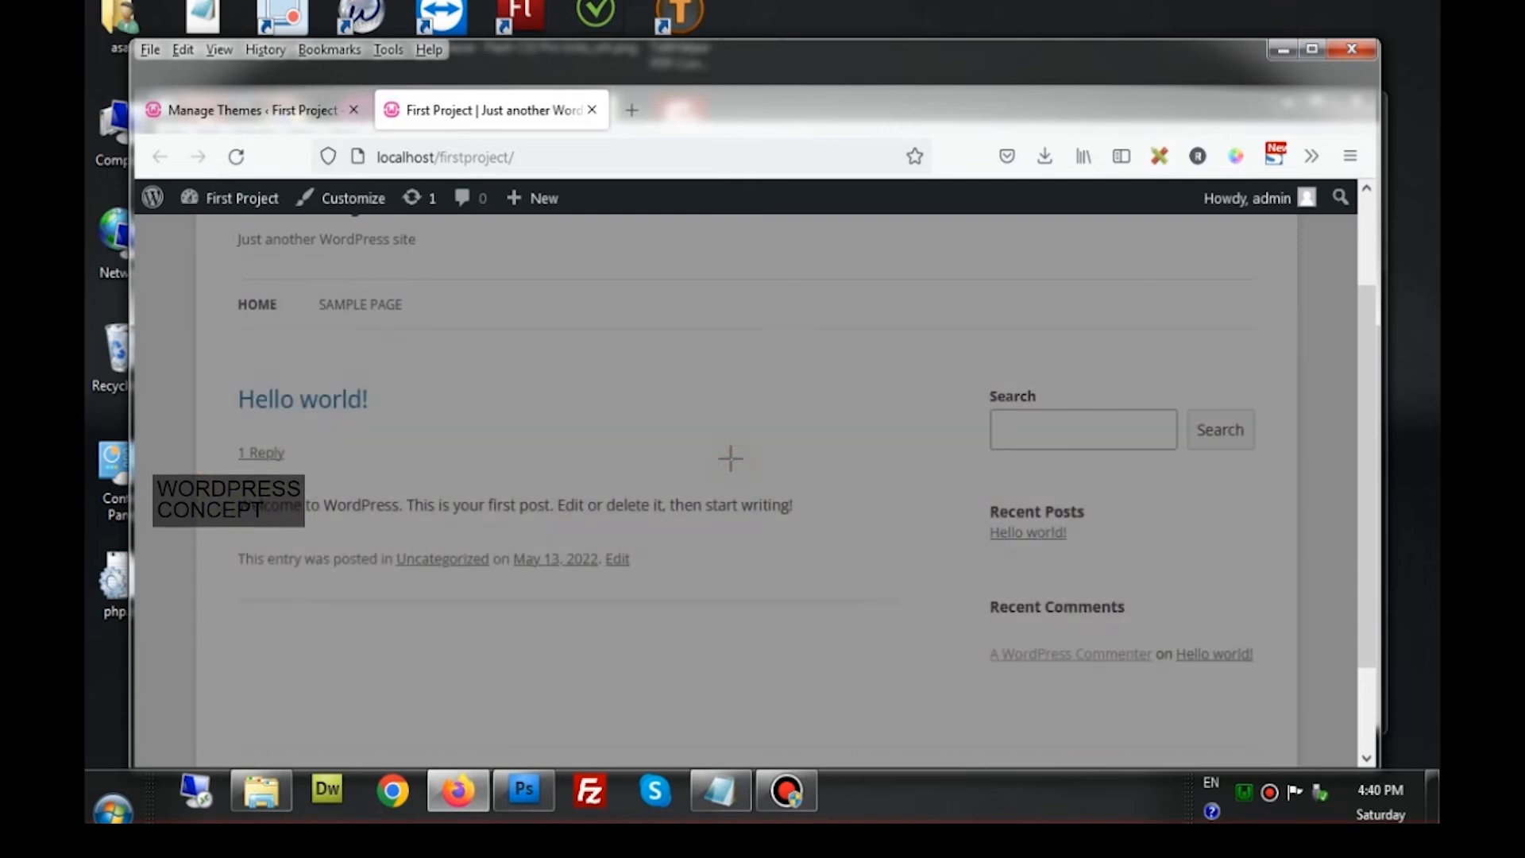
Check the Manage Themes page and briefly revisit the twentytwelve folder before hiding it again
click(259, 118)
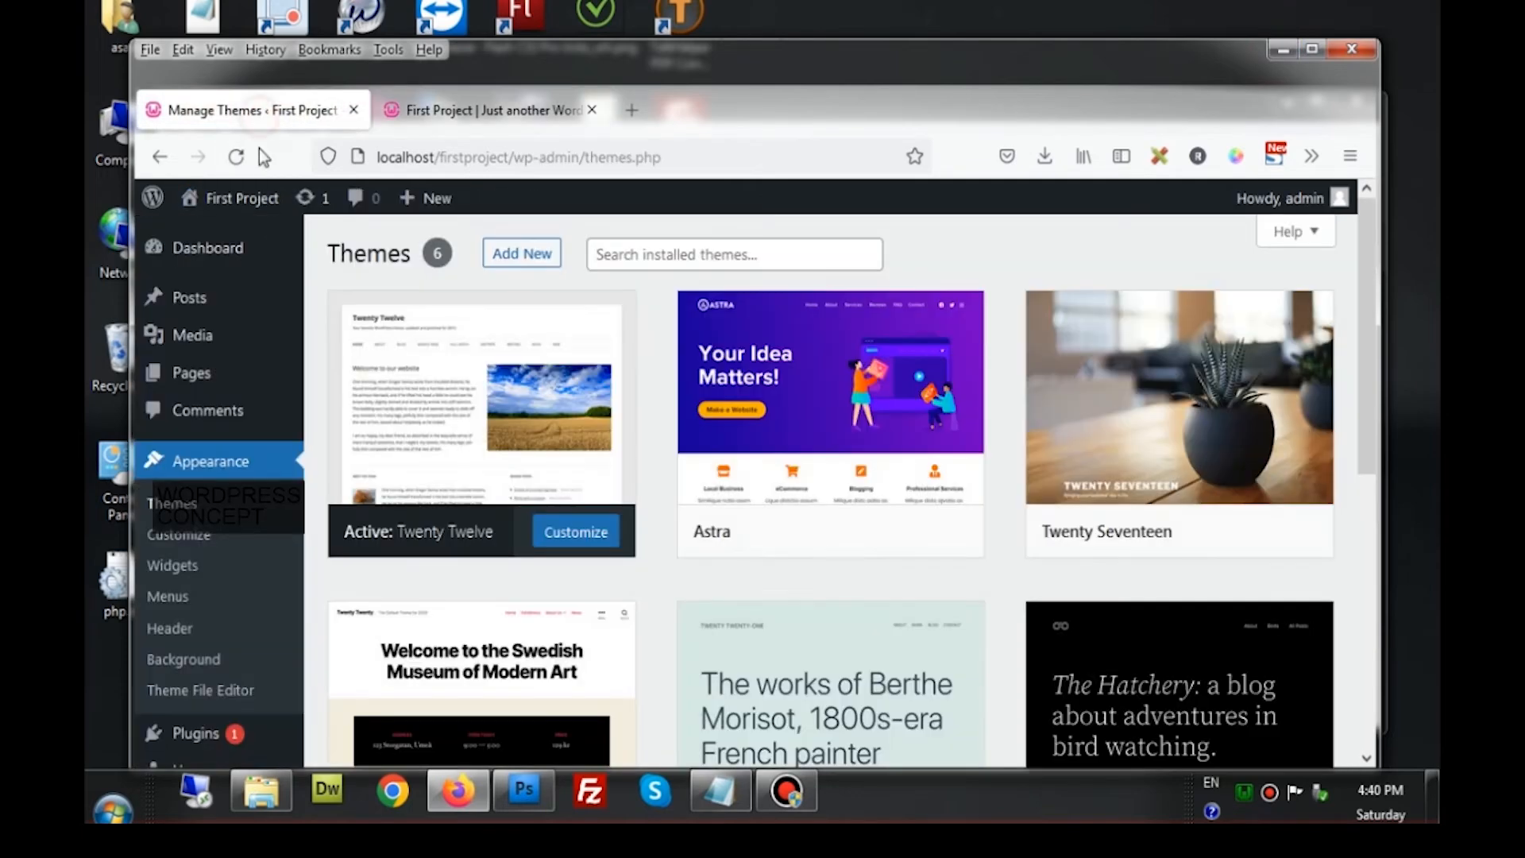
click(256, 811)
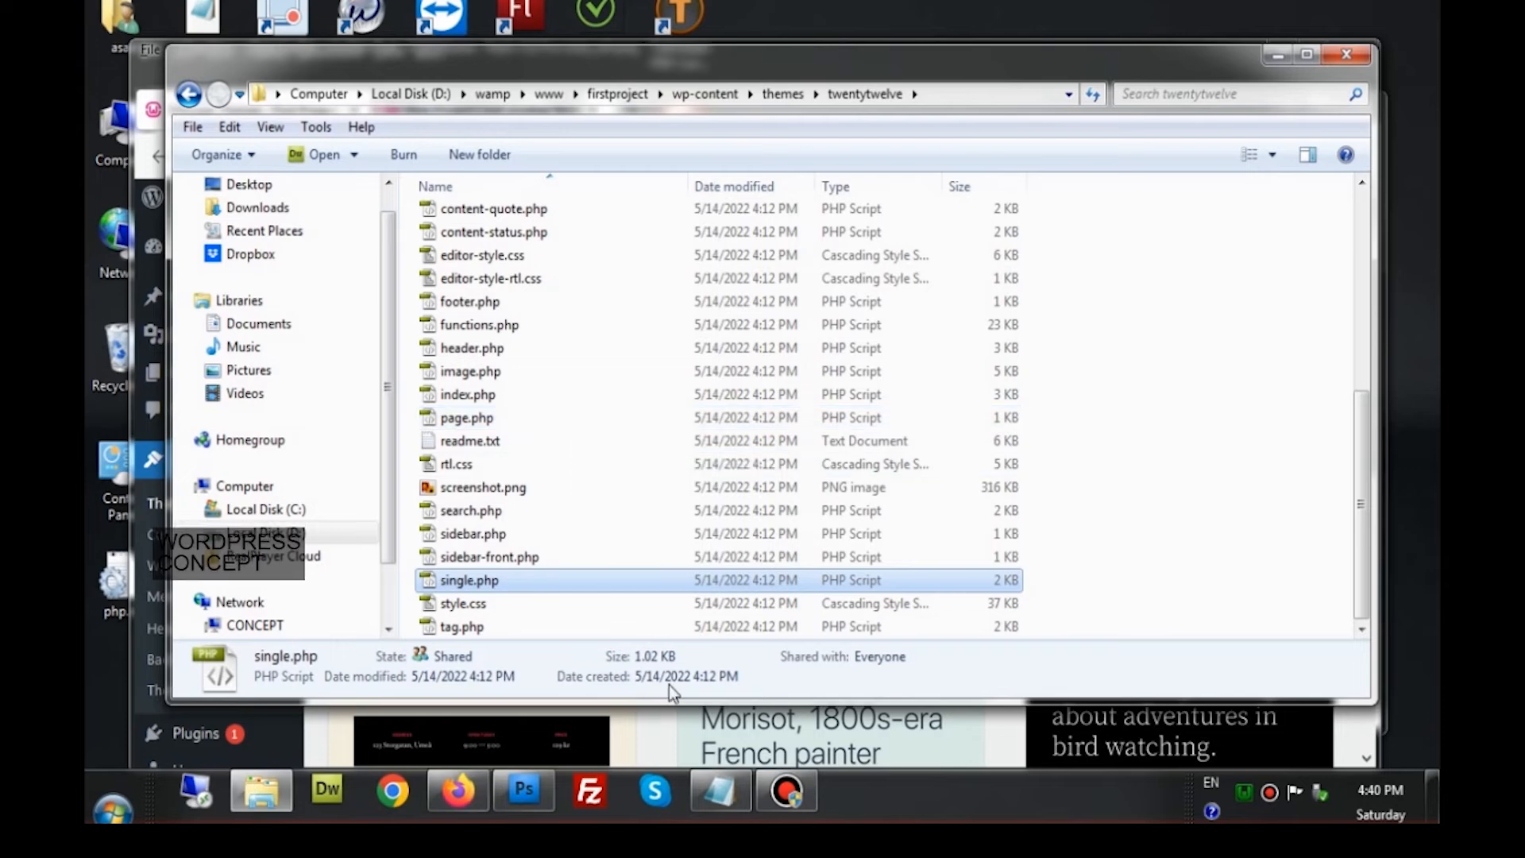
click(1278, 55)
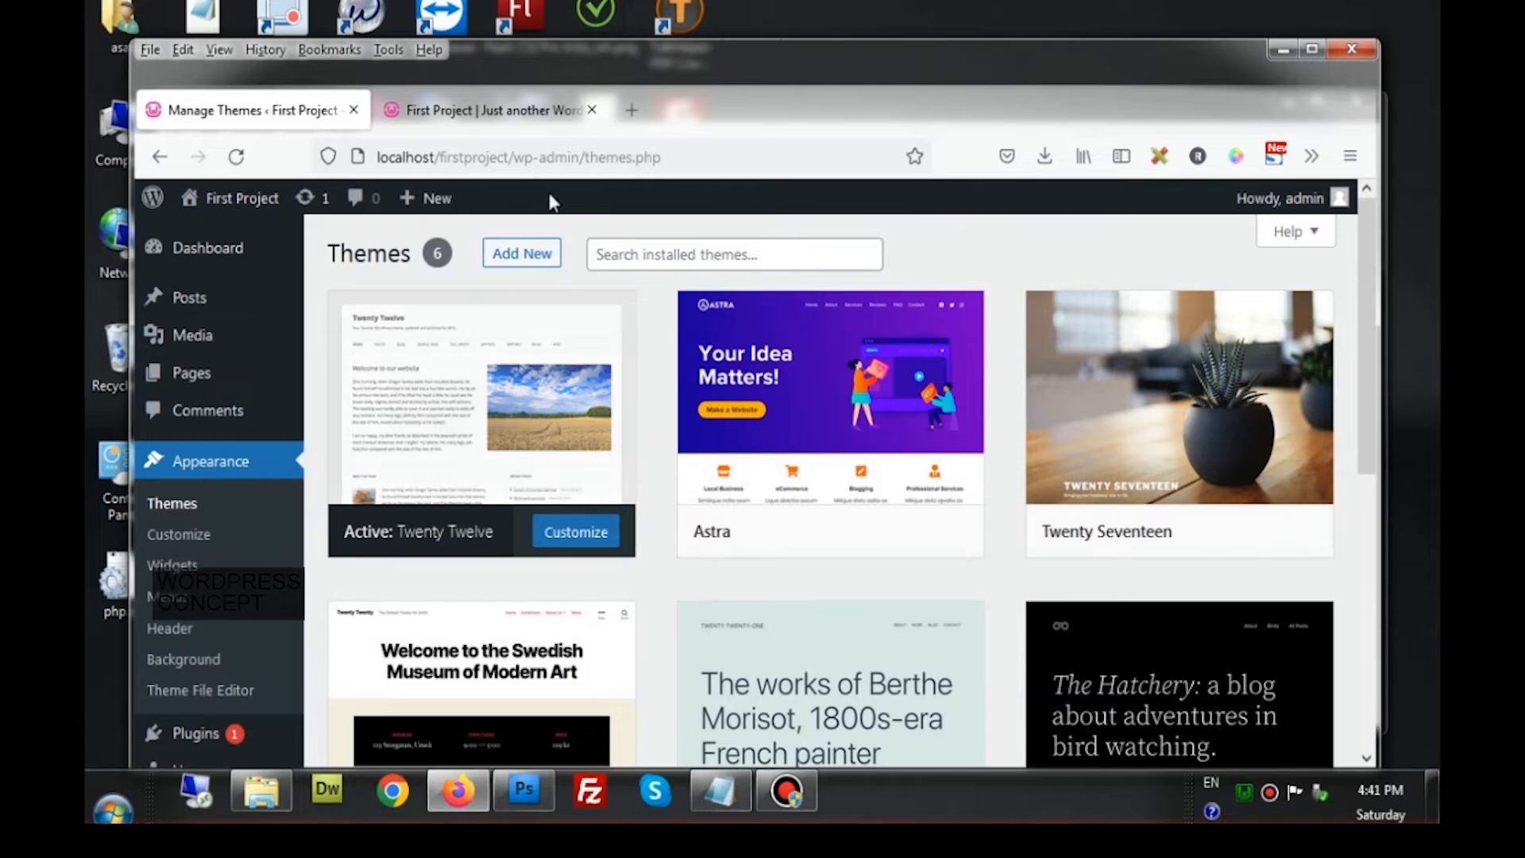
View the front page's plain-text First Project title, then open the Twenty Twelve theme details
click(509, 111)
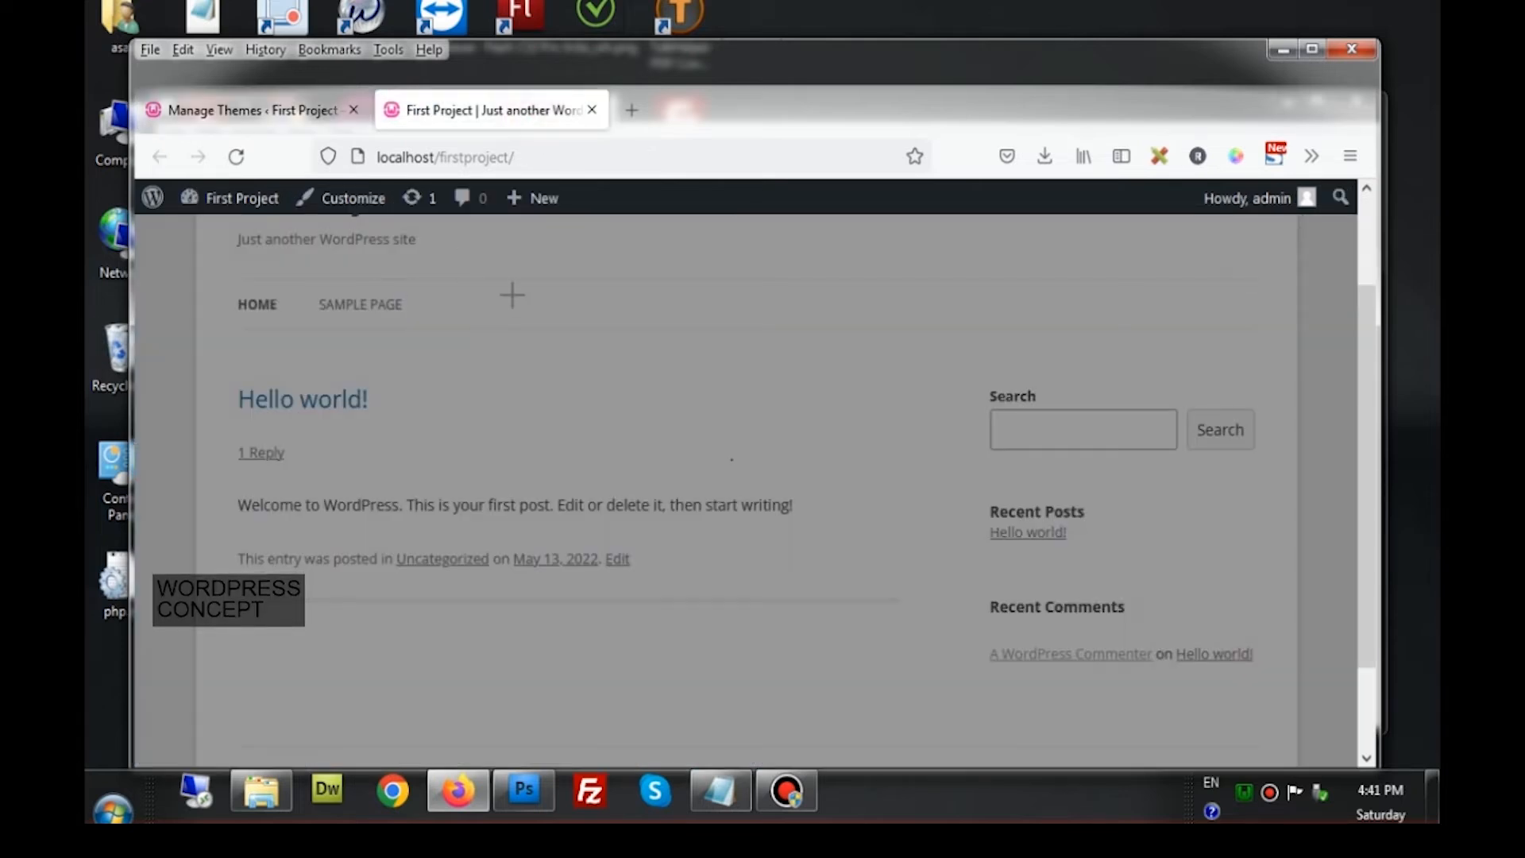
scroll(715, 278, up, 3)
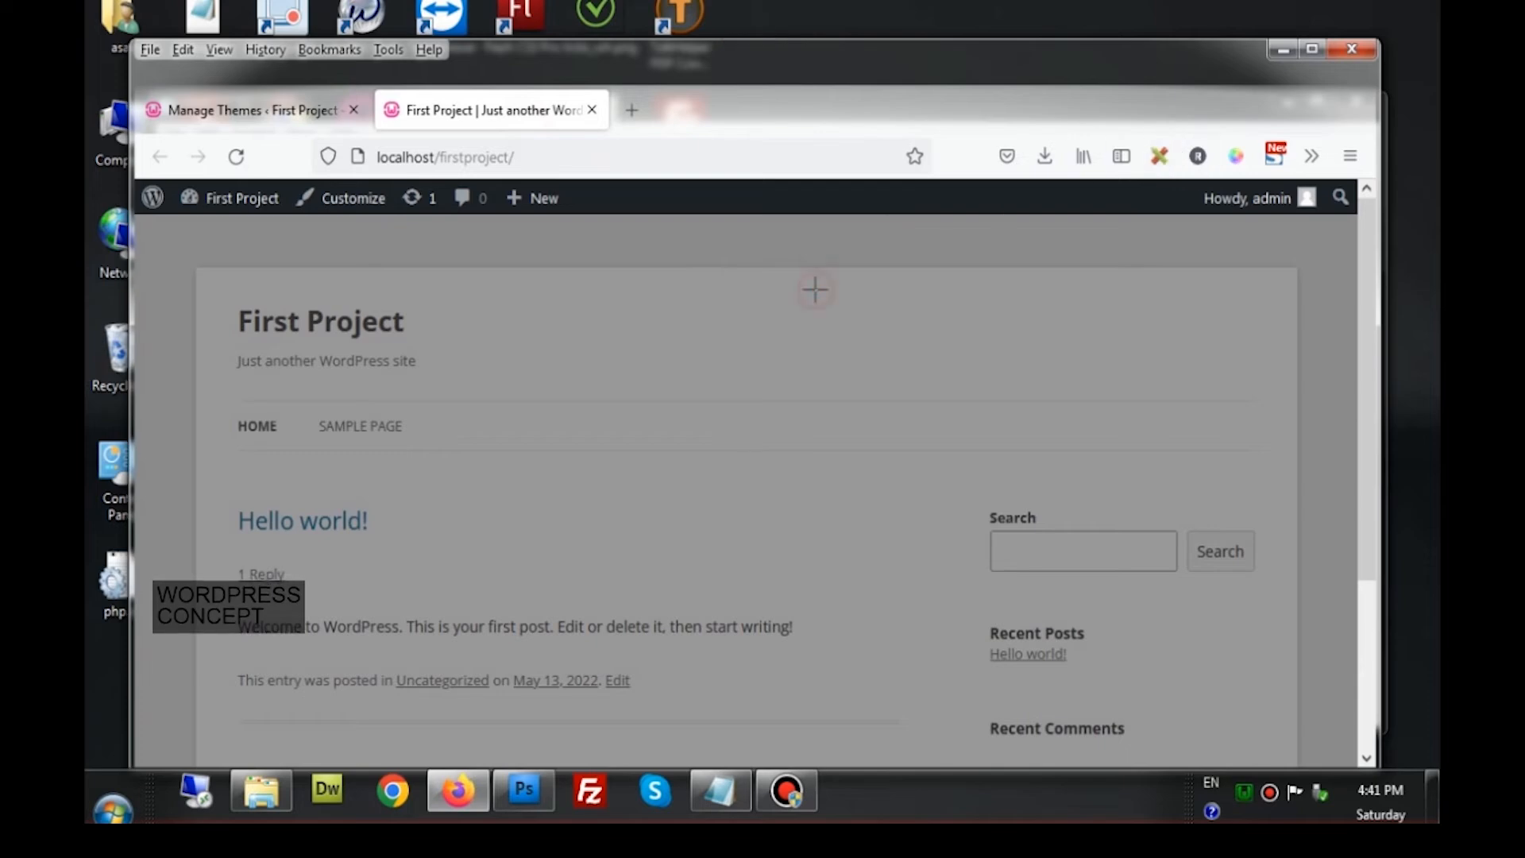
click(1156, 157)
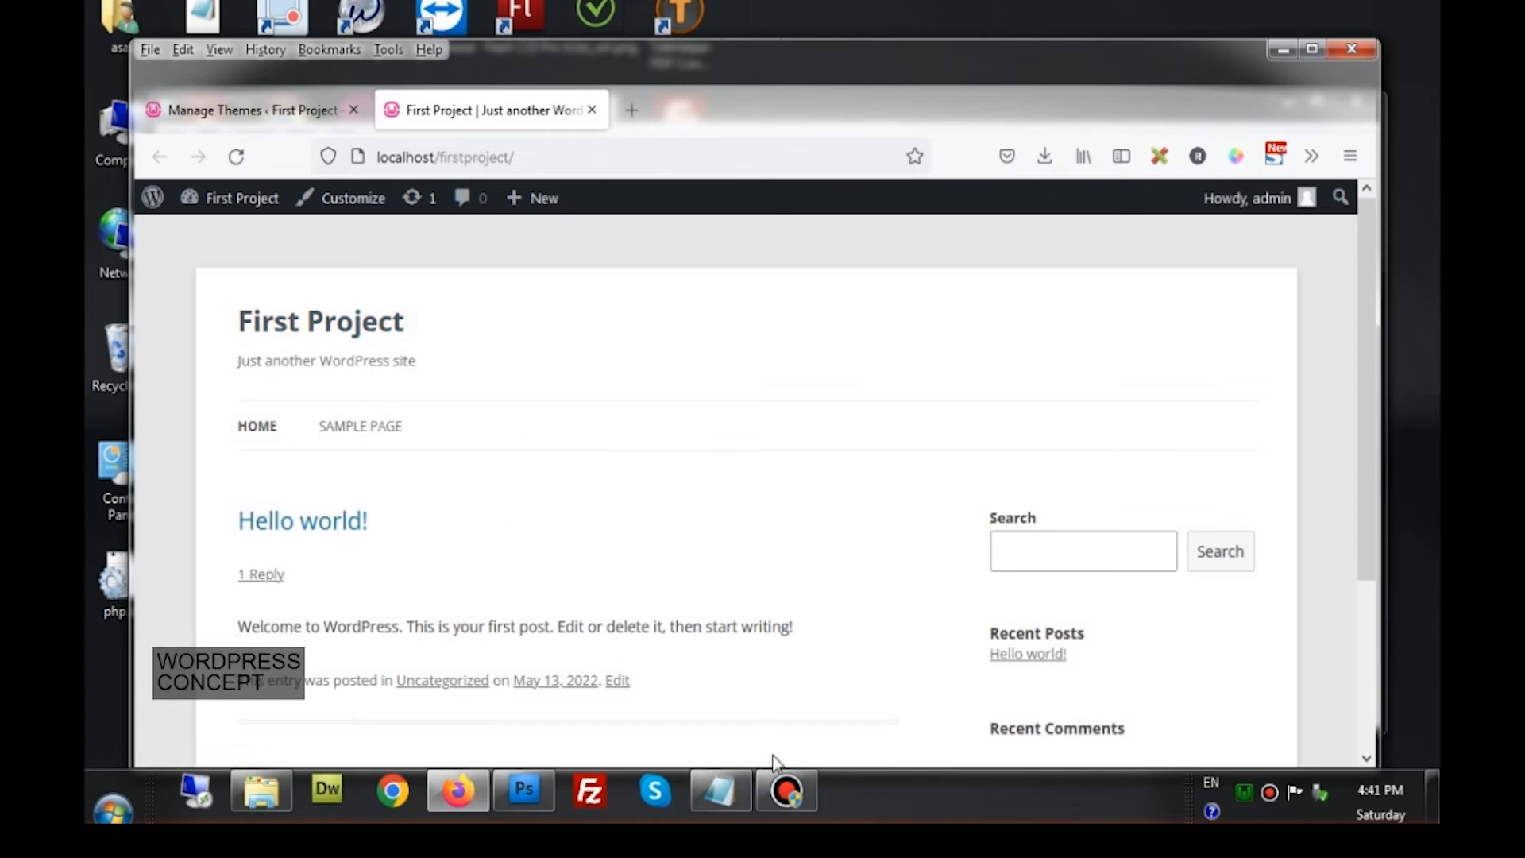
click(917, 782)
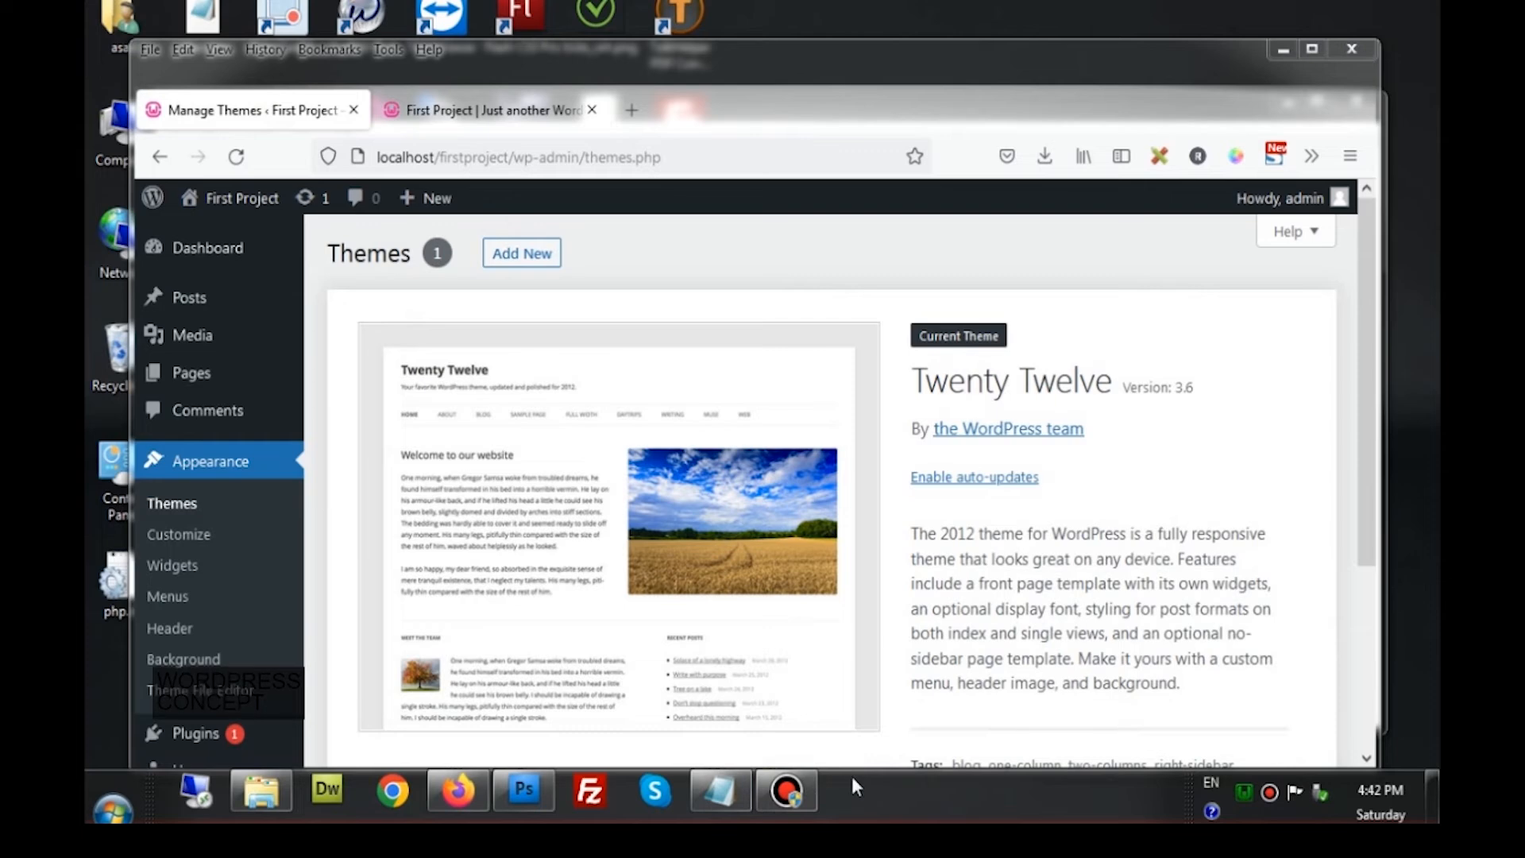
Back in the WordPress admin, go to Media > Library, which is still empty
click(261, 791)
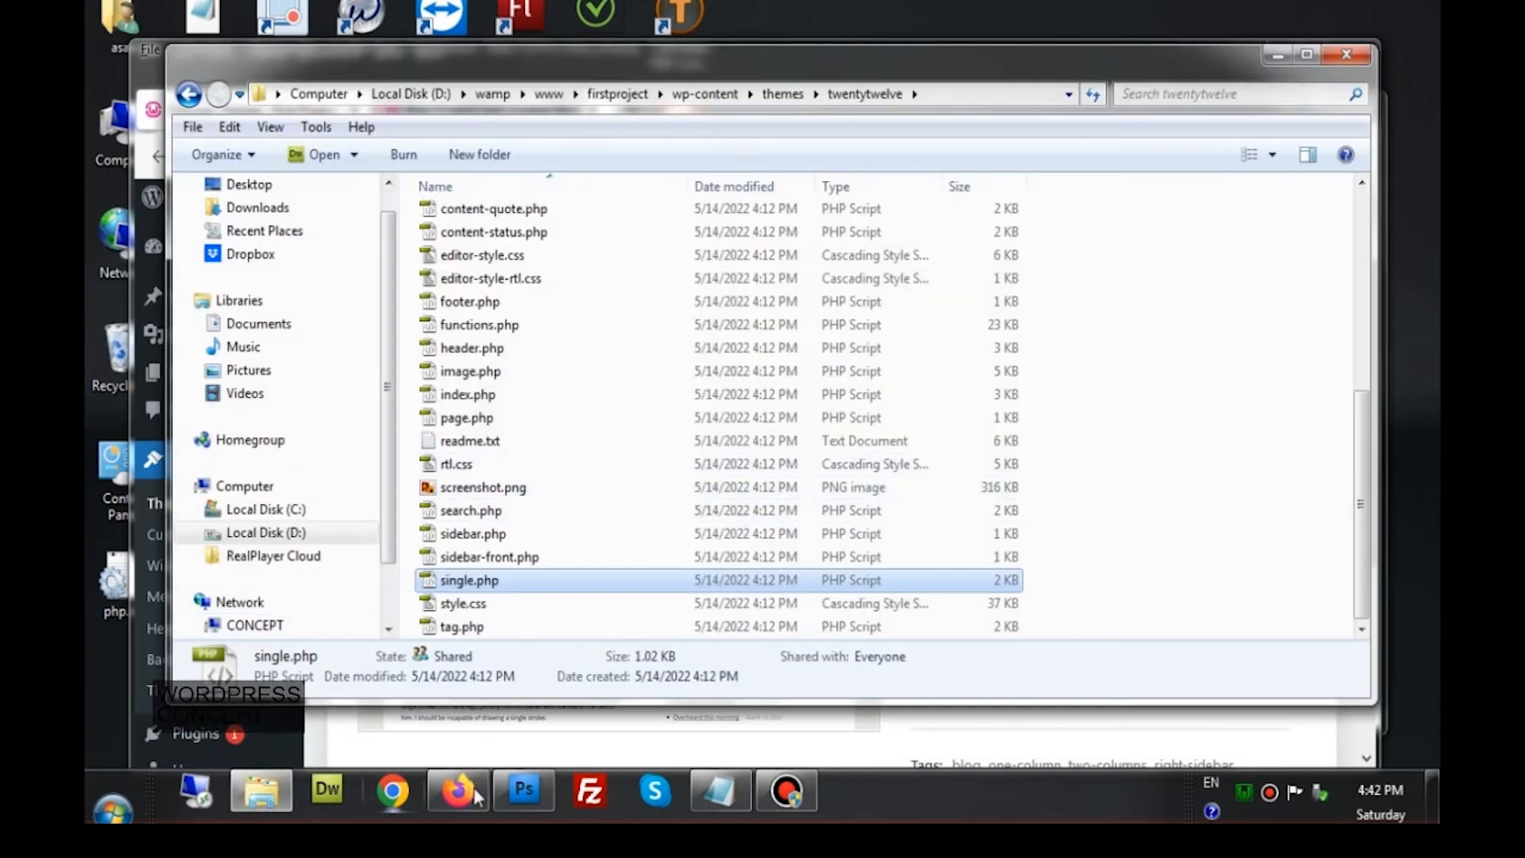
click(458, 793)
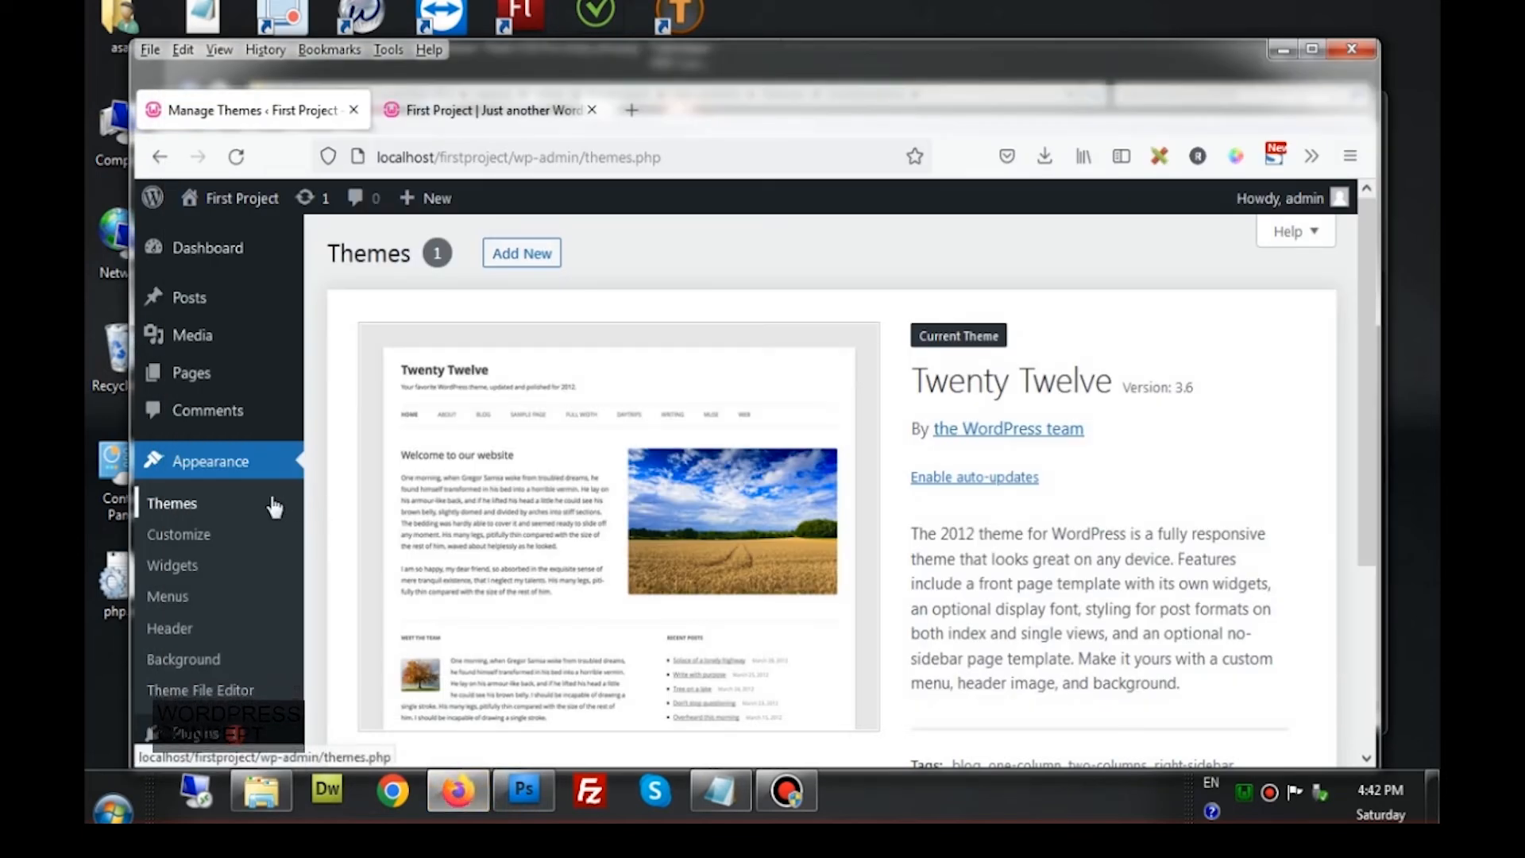
mouse_move(196, 338)
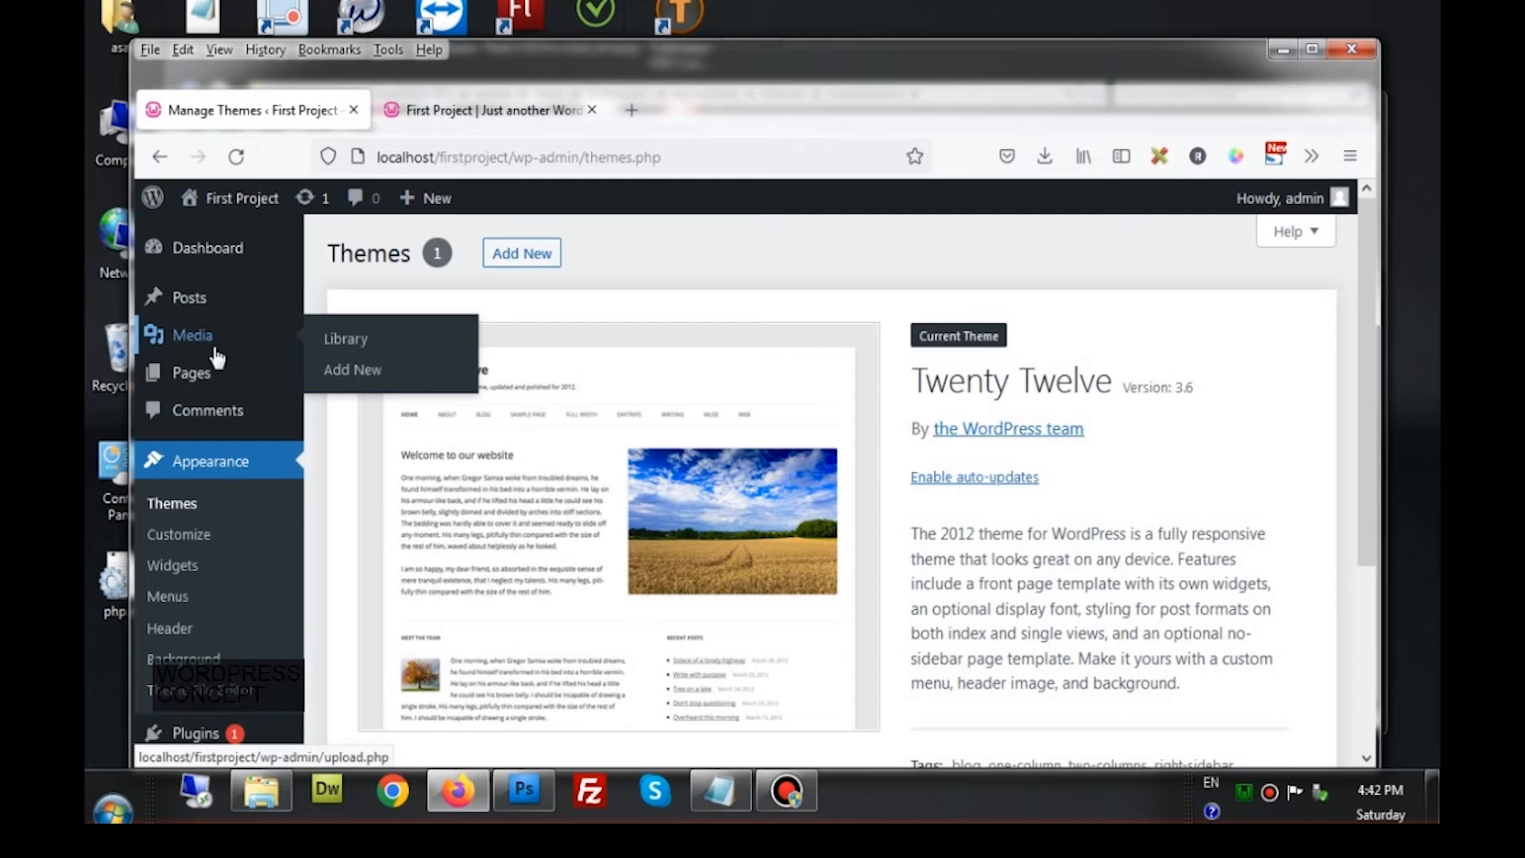
click(353, 340)
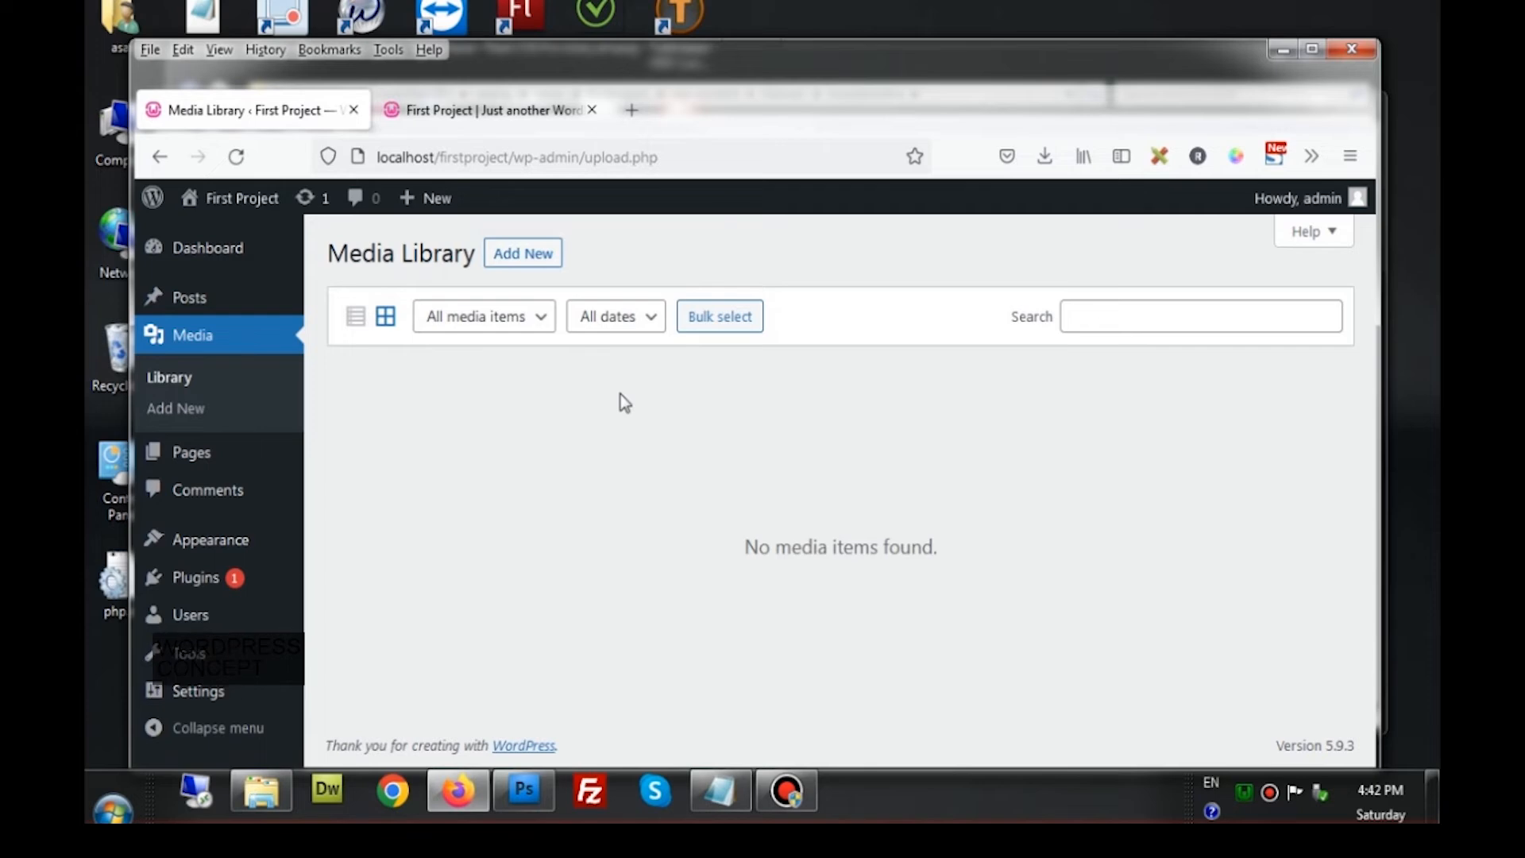
Upload logo.png from the Lesson2 folder to the Media Library
click(526, 253)
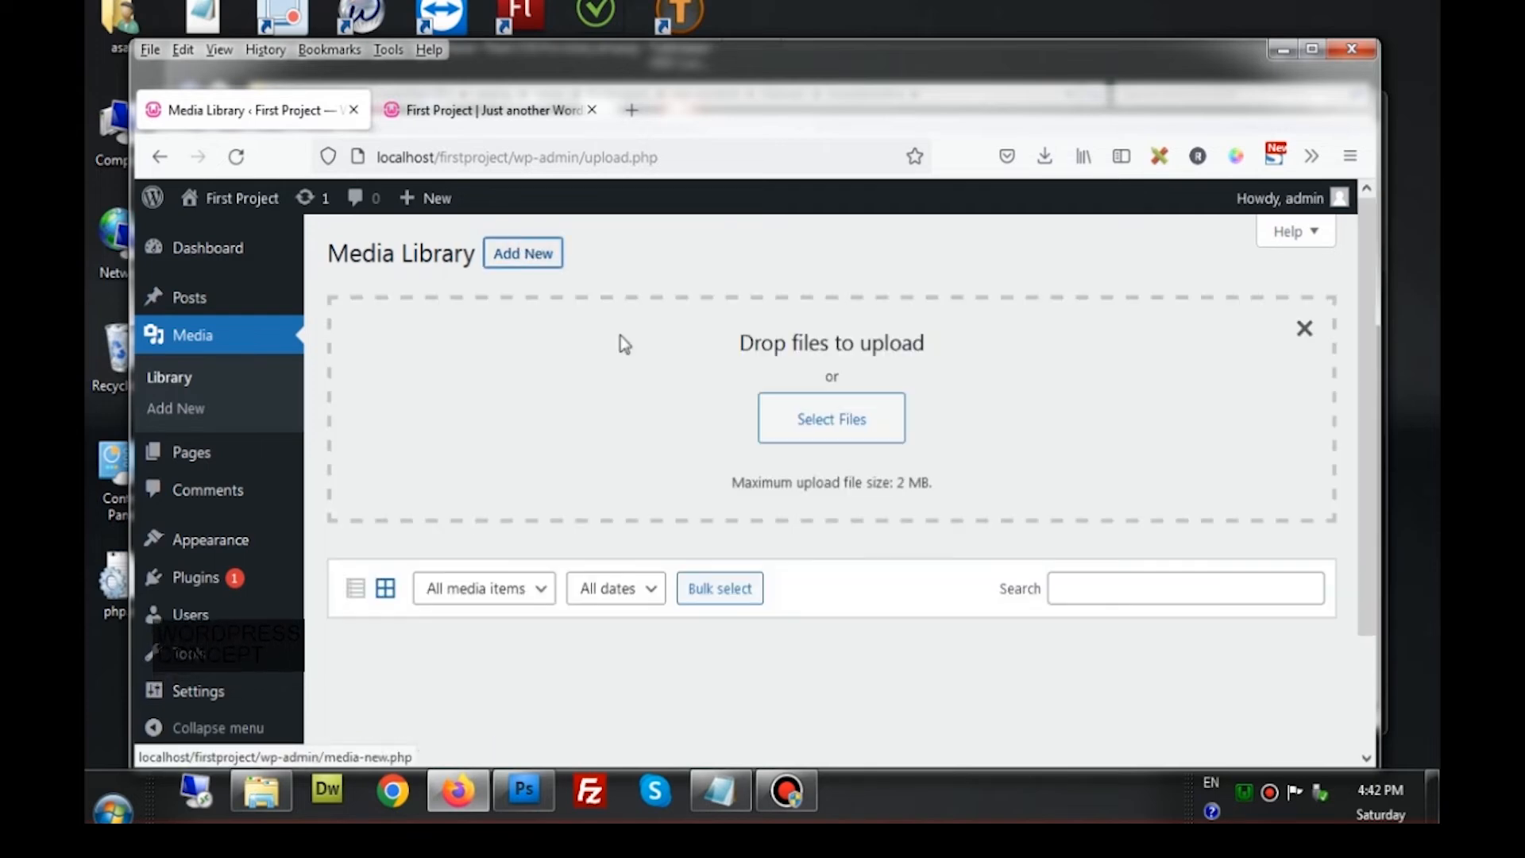
click(786, 420)
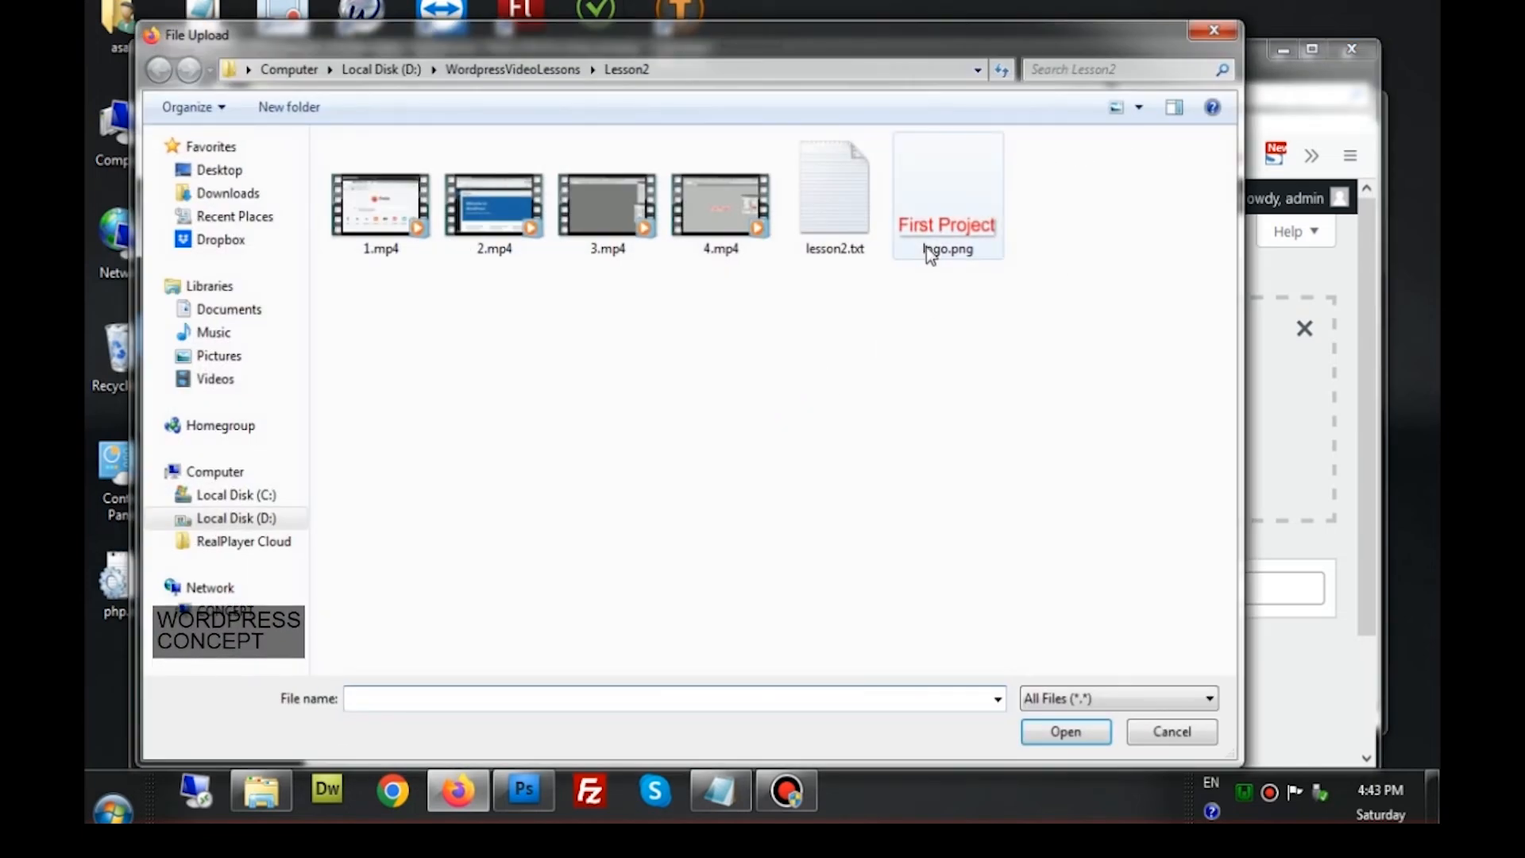
double_click(946, 237)
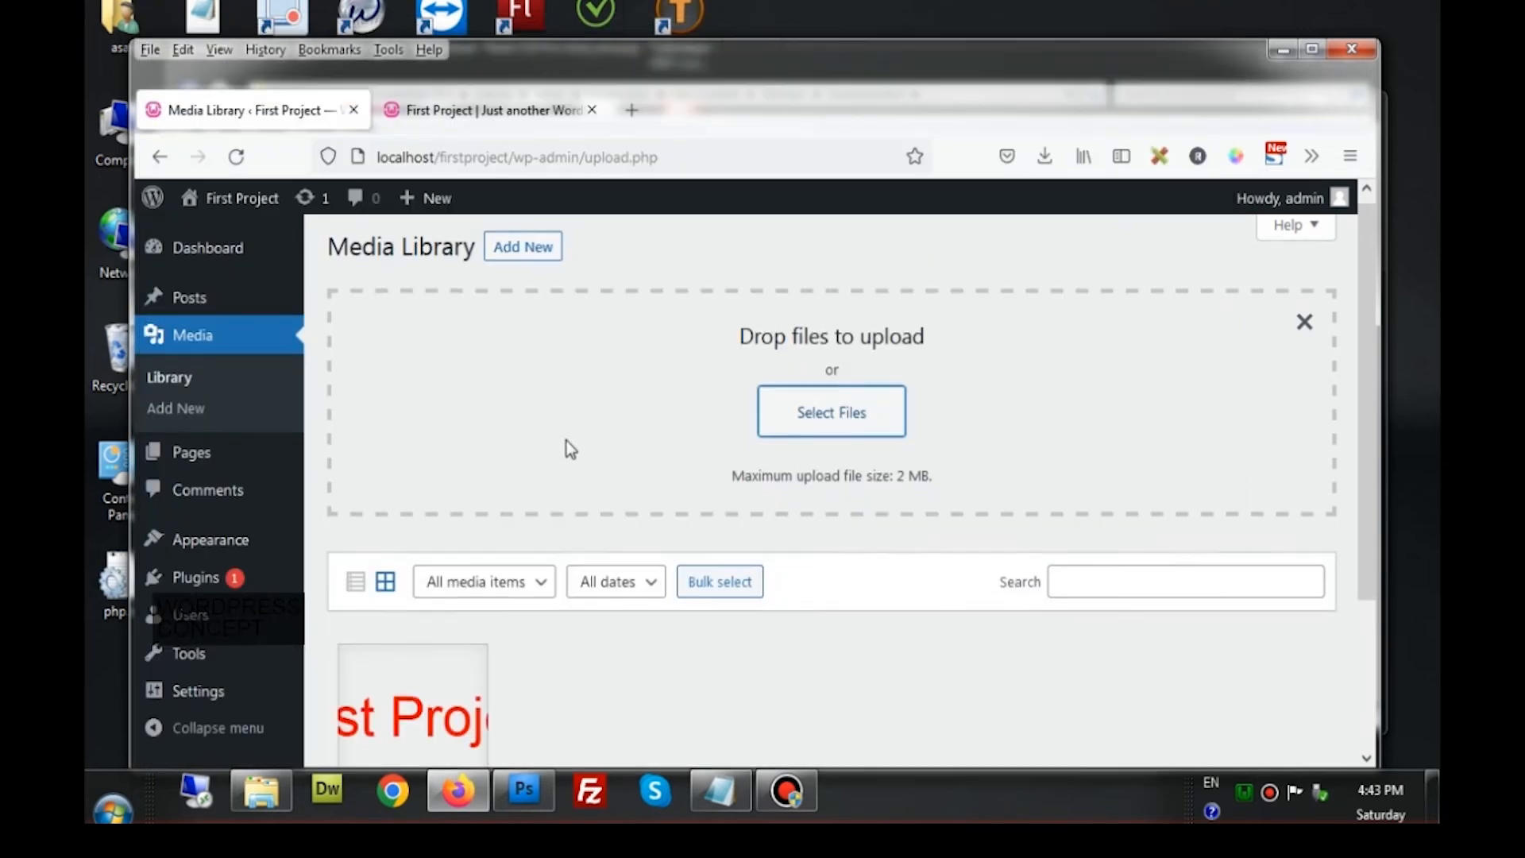
scroll(567, 443, down, 3)
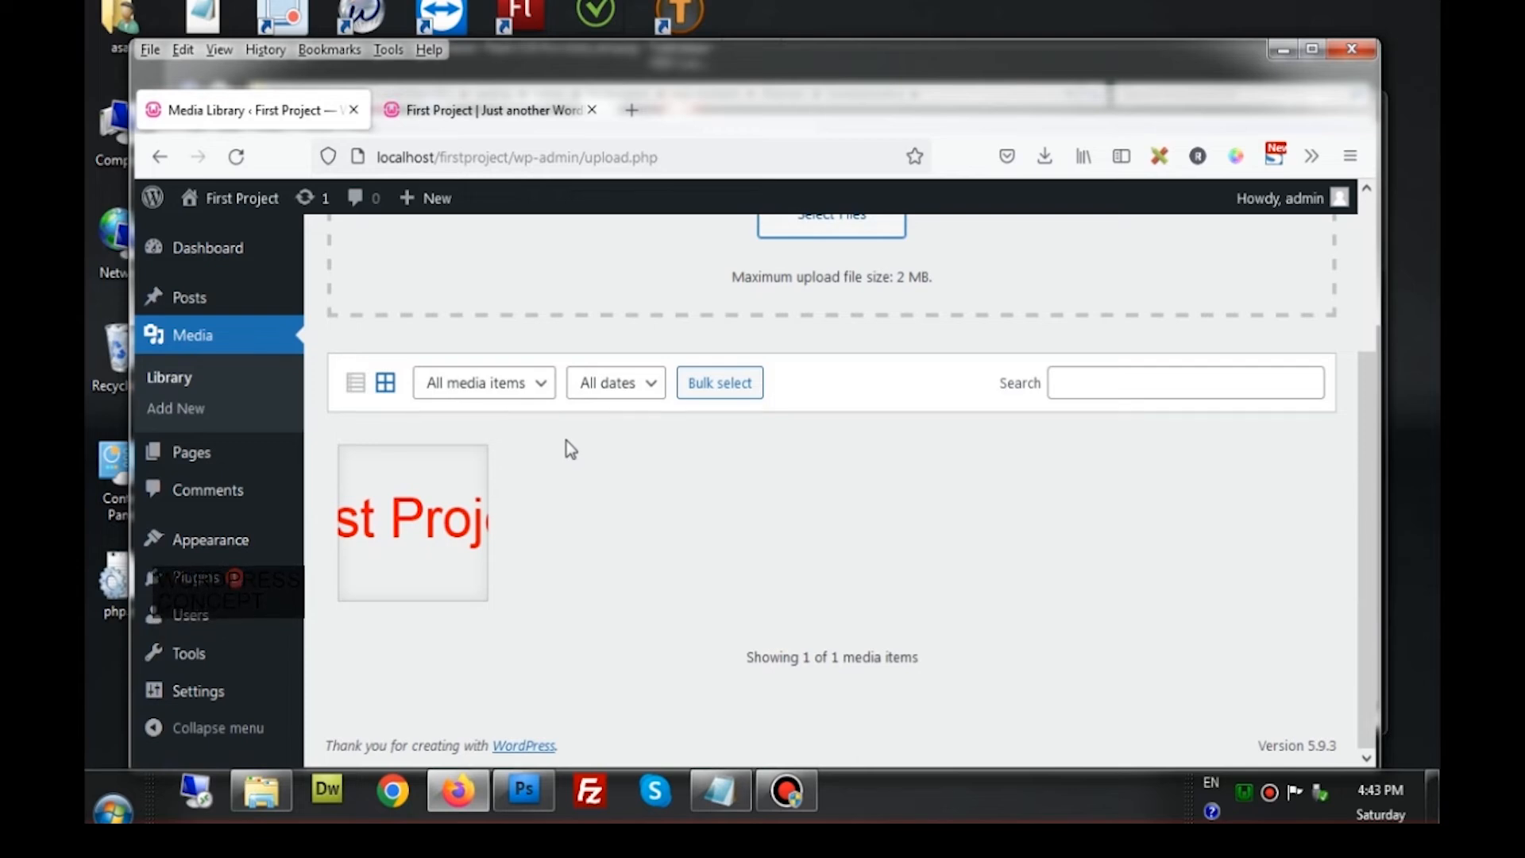
Open the logo's attachment details, select its full File URL, then close the details
click(426, 519)
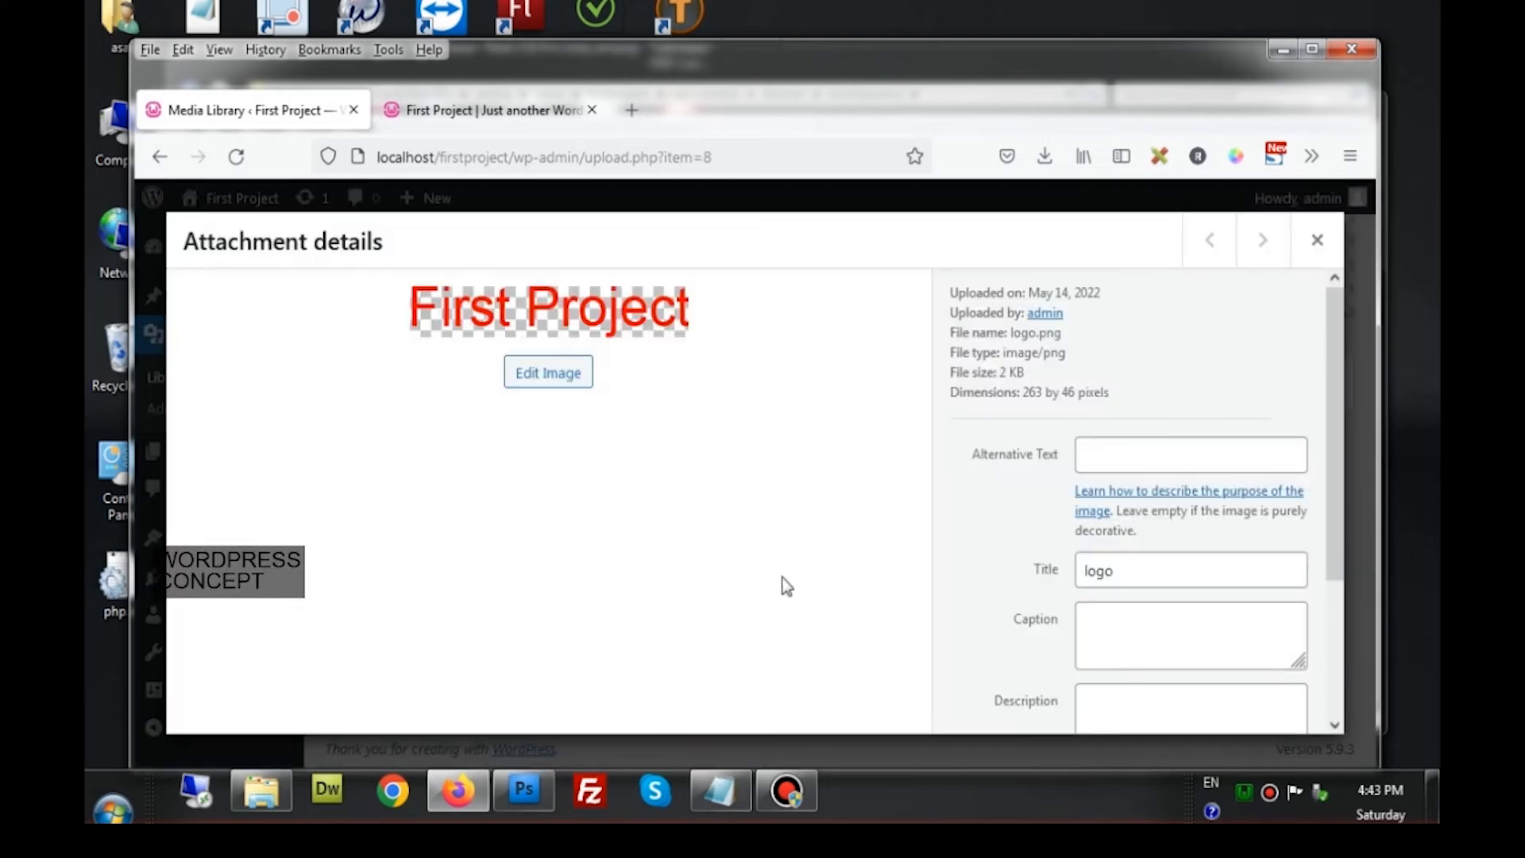
scroll(1027, 584, down, 3)
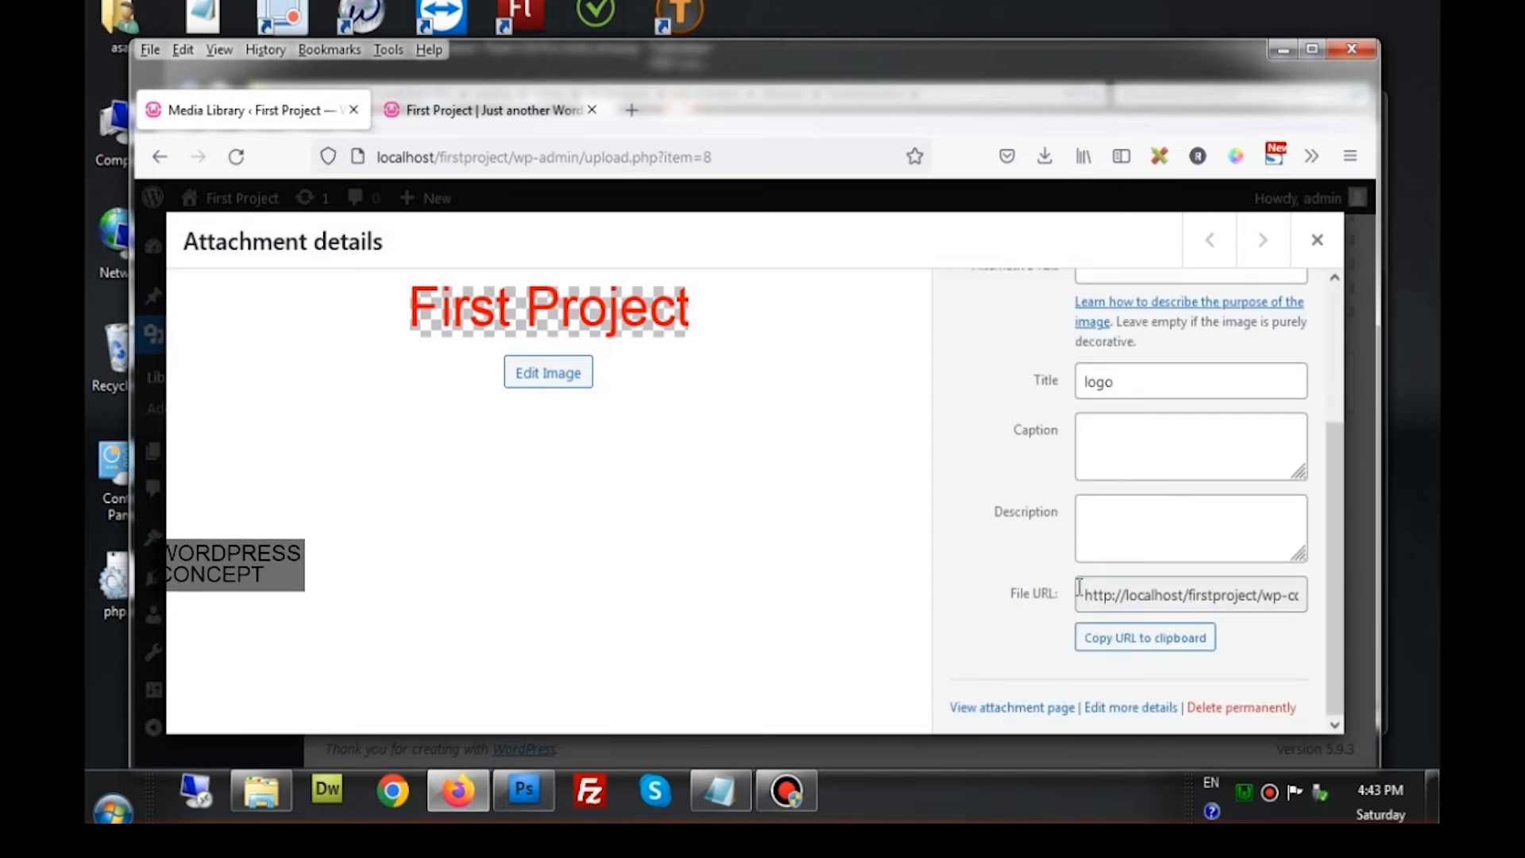
drag(1081, 595, 1347, 600)
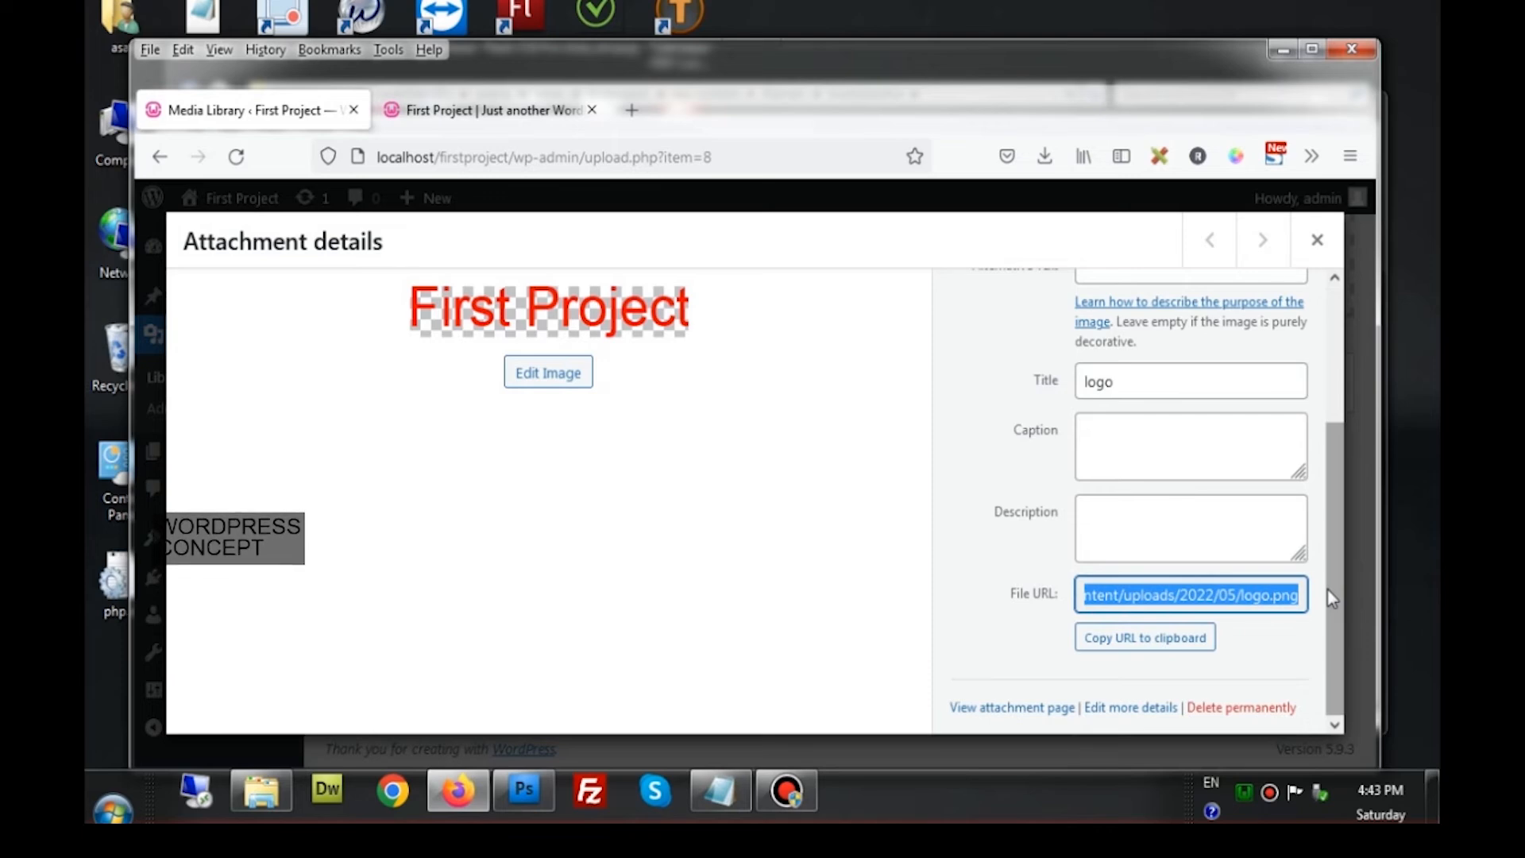
click(1317, 240)
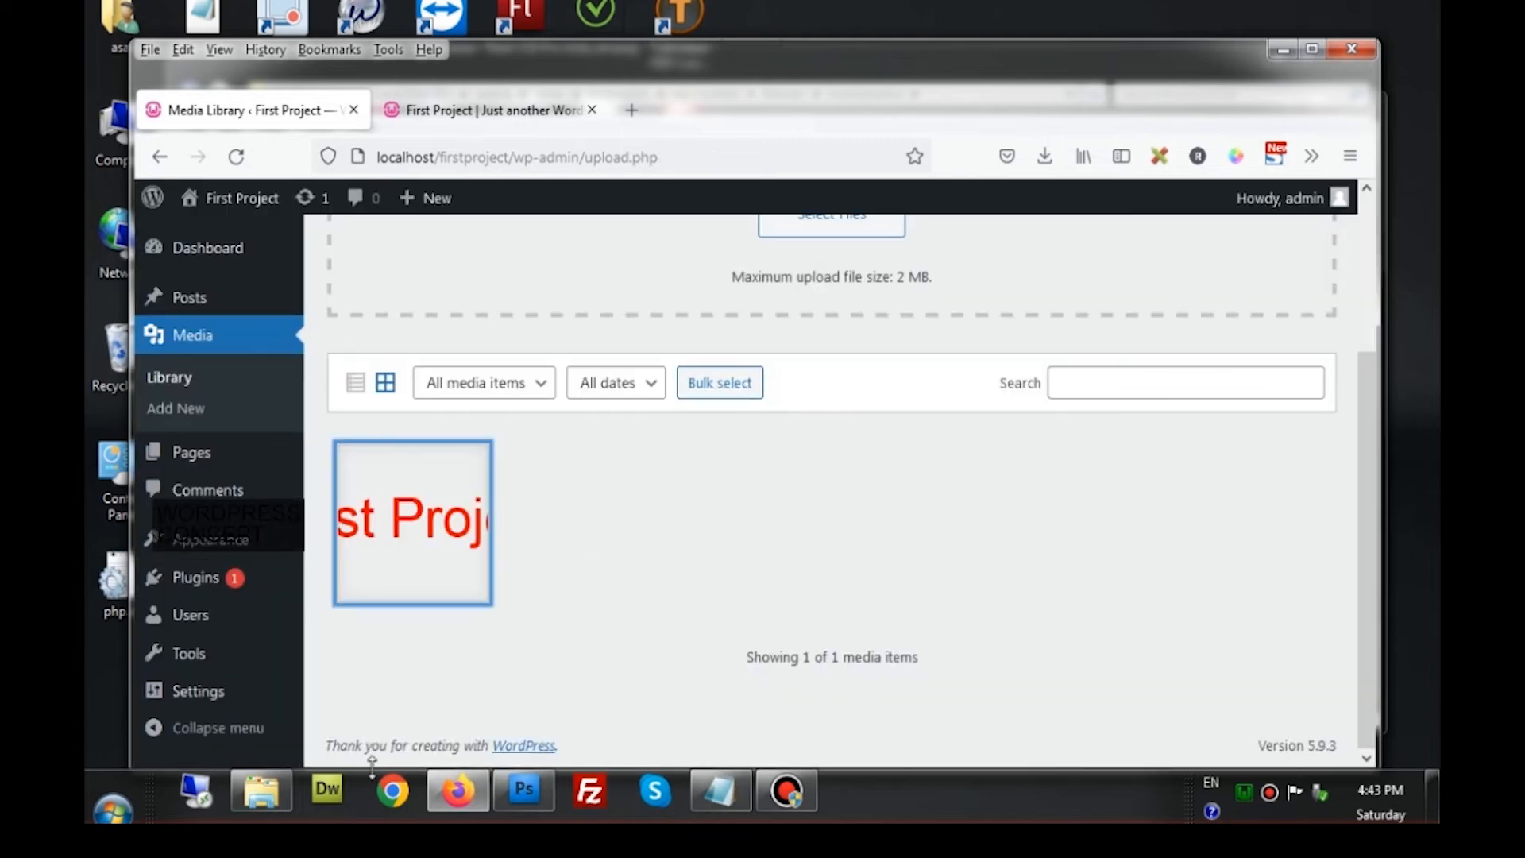
Open the twentytwelve header.php in Notepad via Open with
click(261, 790)
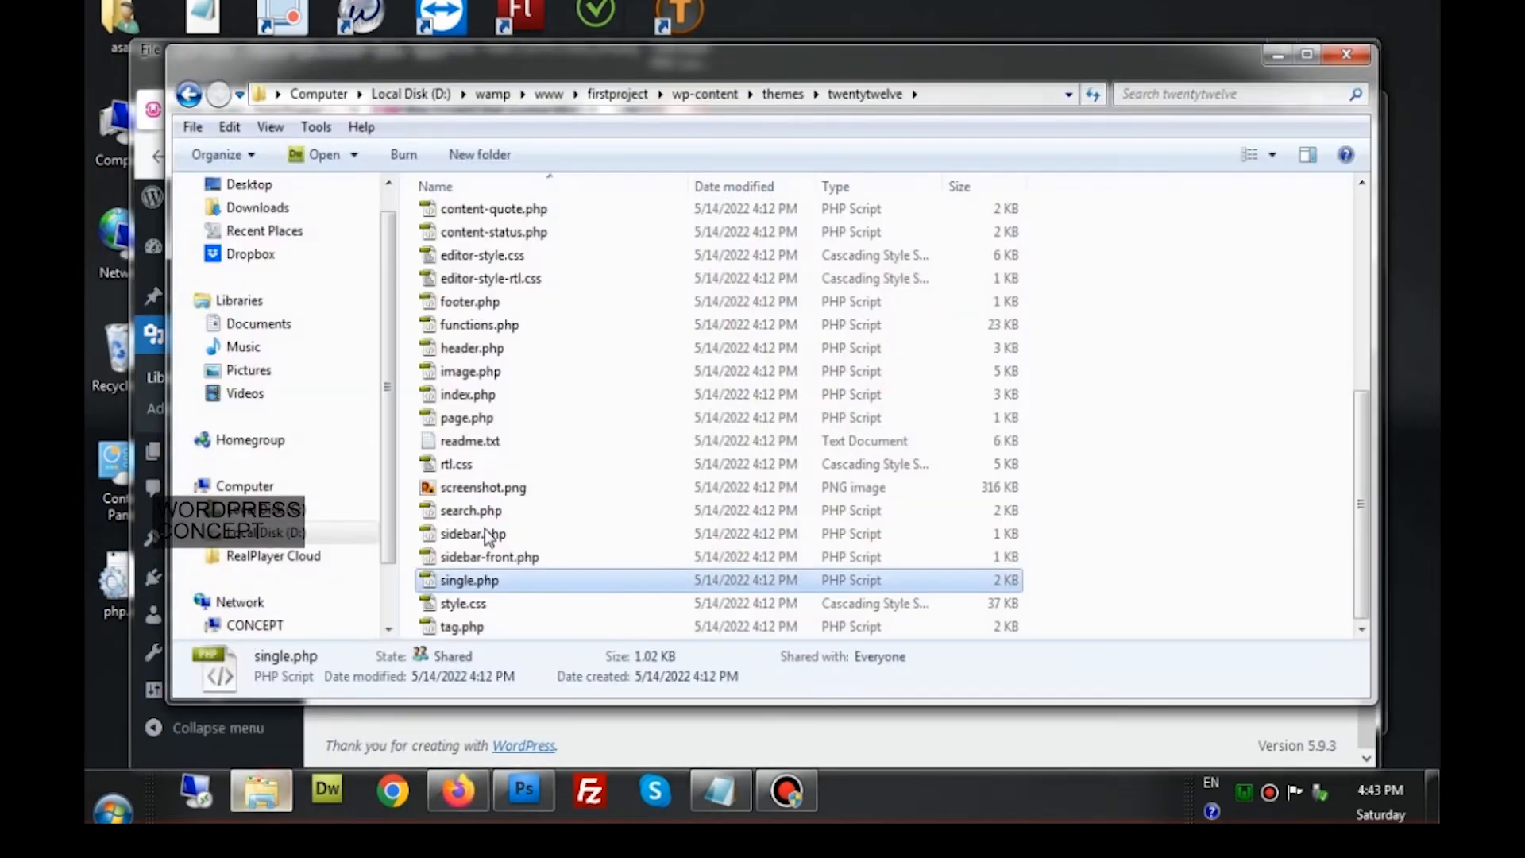
click(490, 351)
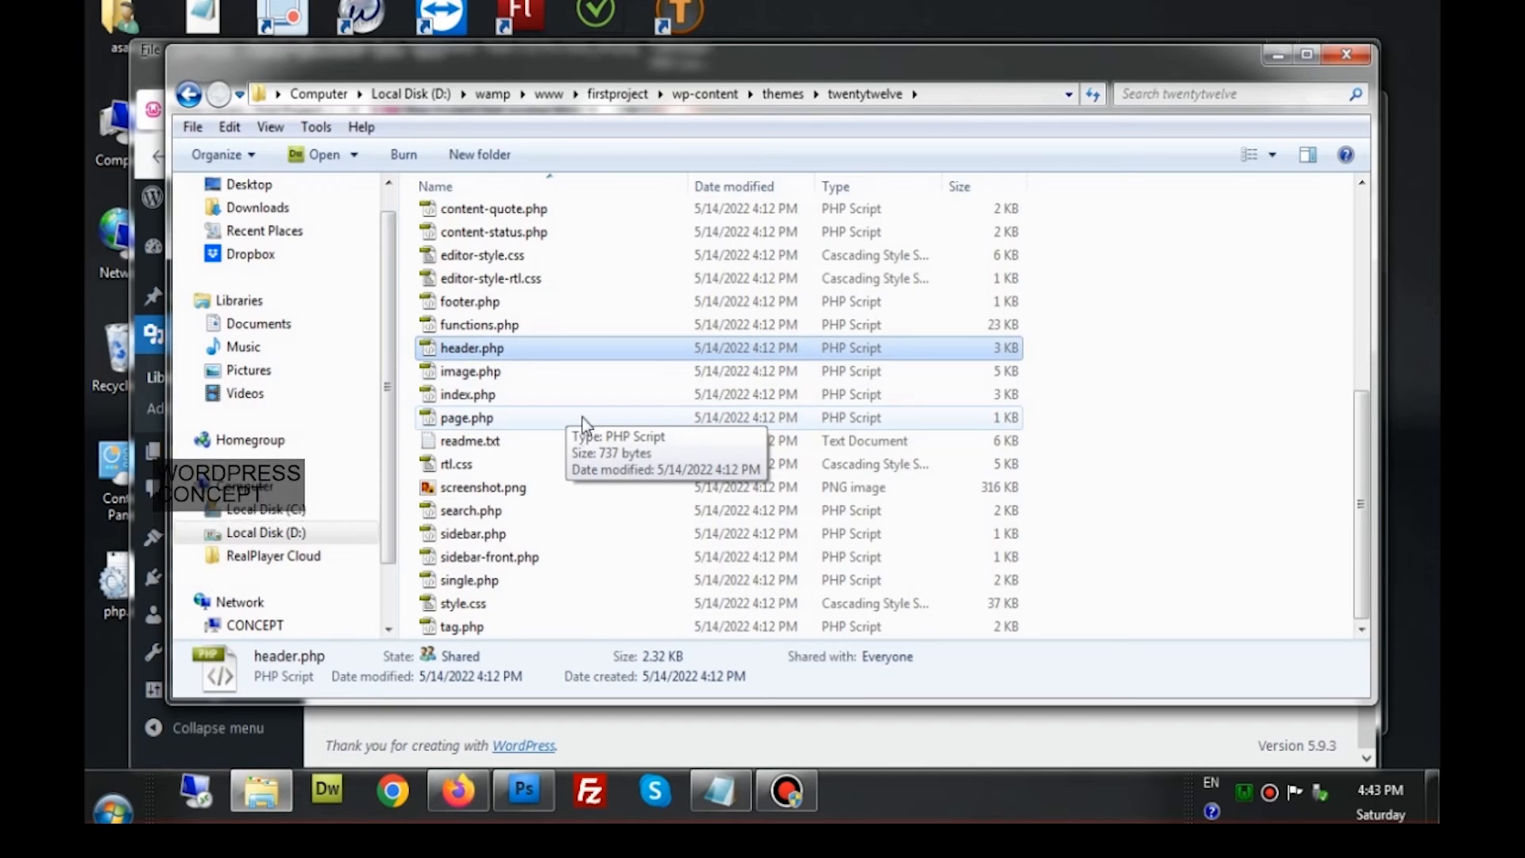
right_click(574, 352)
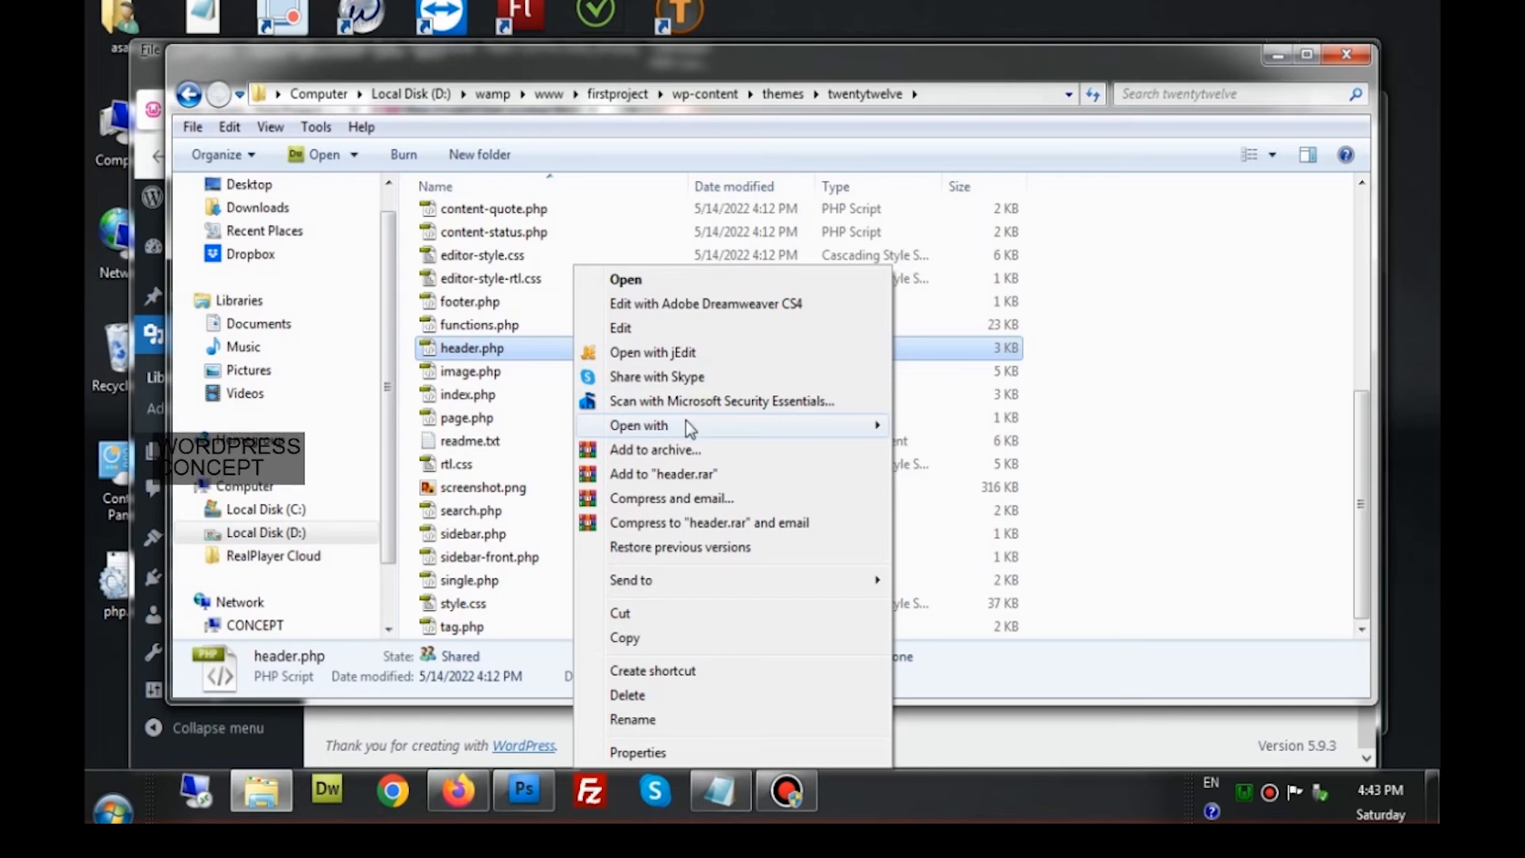
click(892, 425)
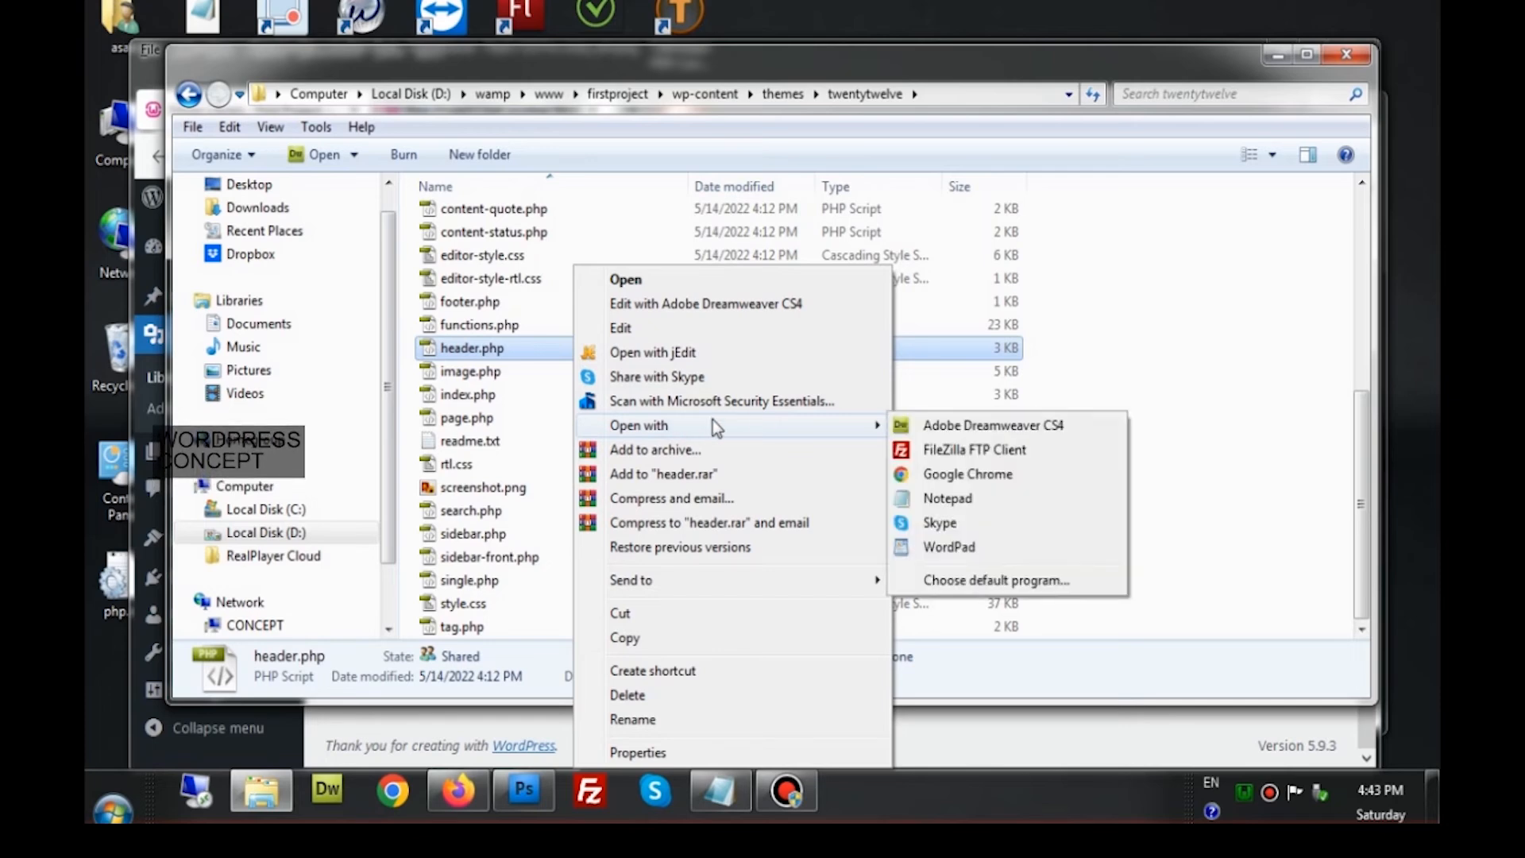
click(950, 499)
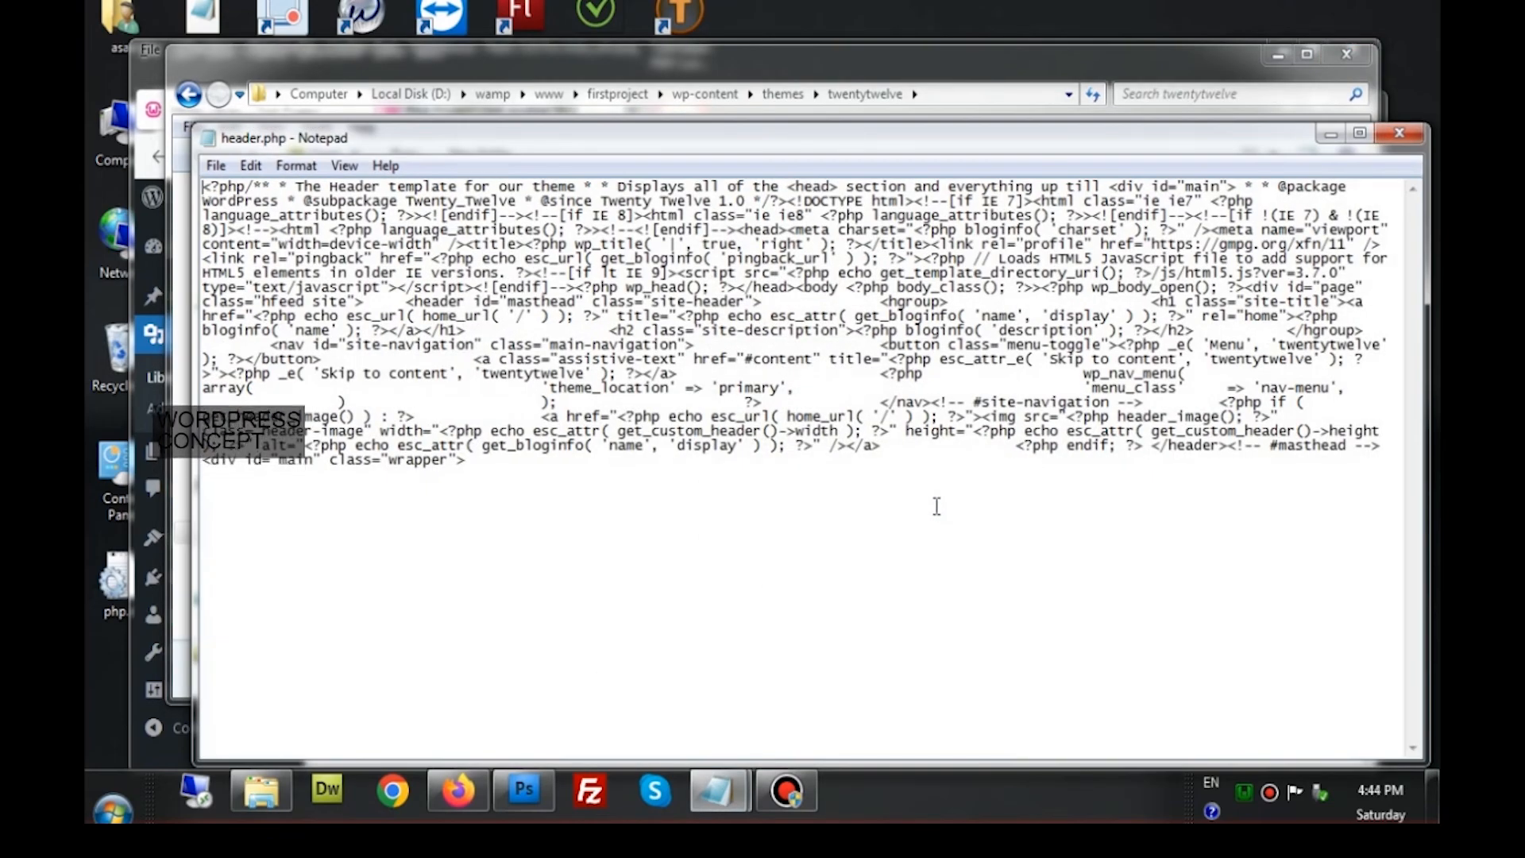
Close Notepad's header.php without making any edits
click(1400, 133)
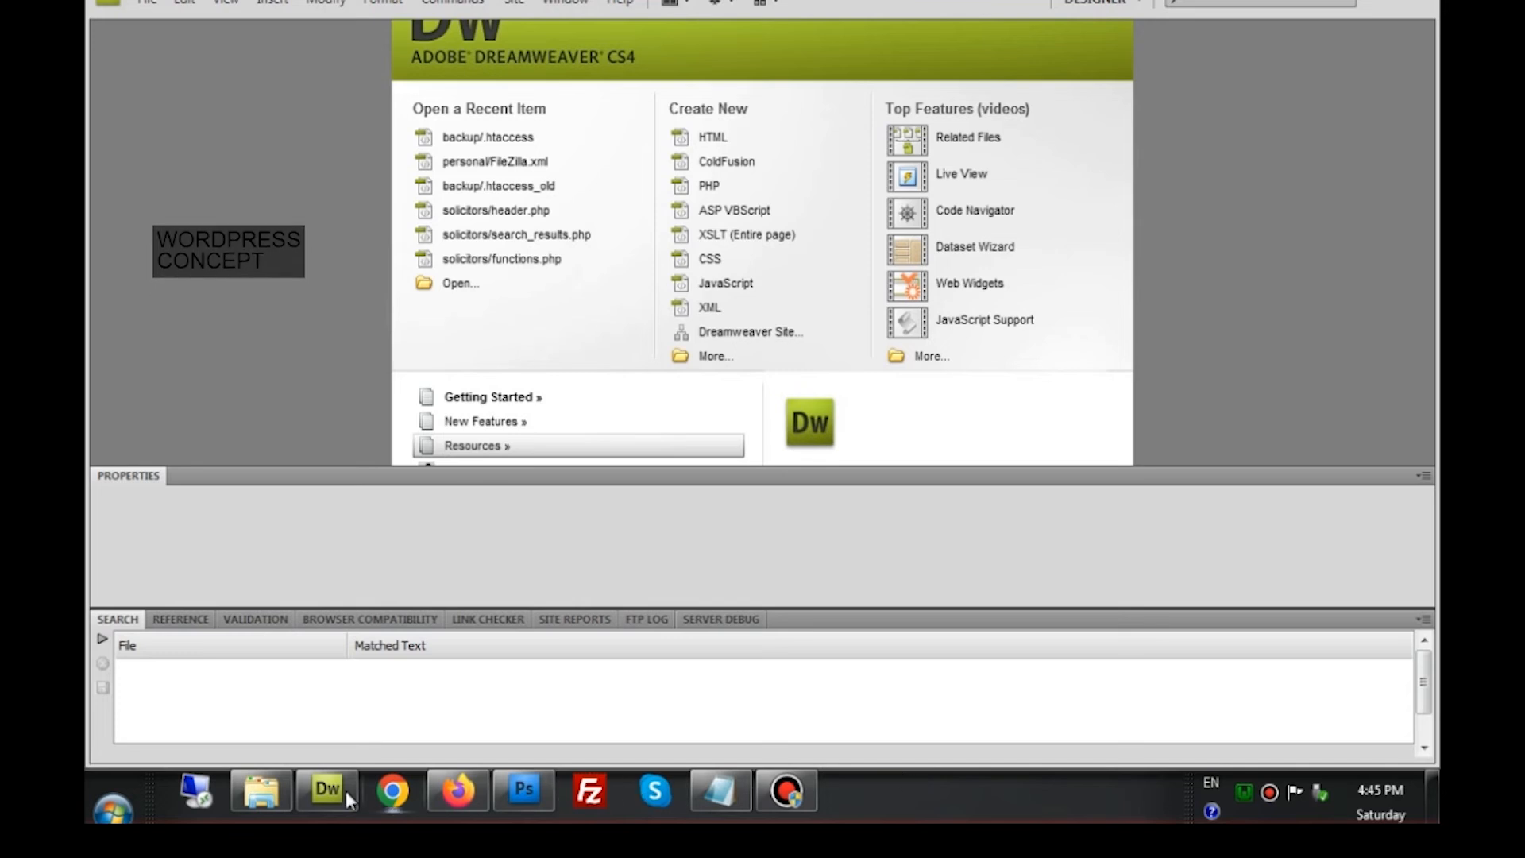
Open the twentytwelve header.php in Adobe Dreamweaver CS4 via Open with
click(279, 793)
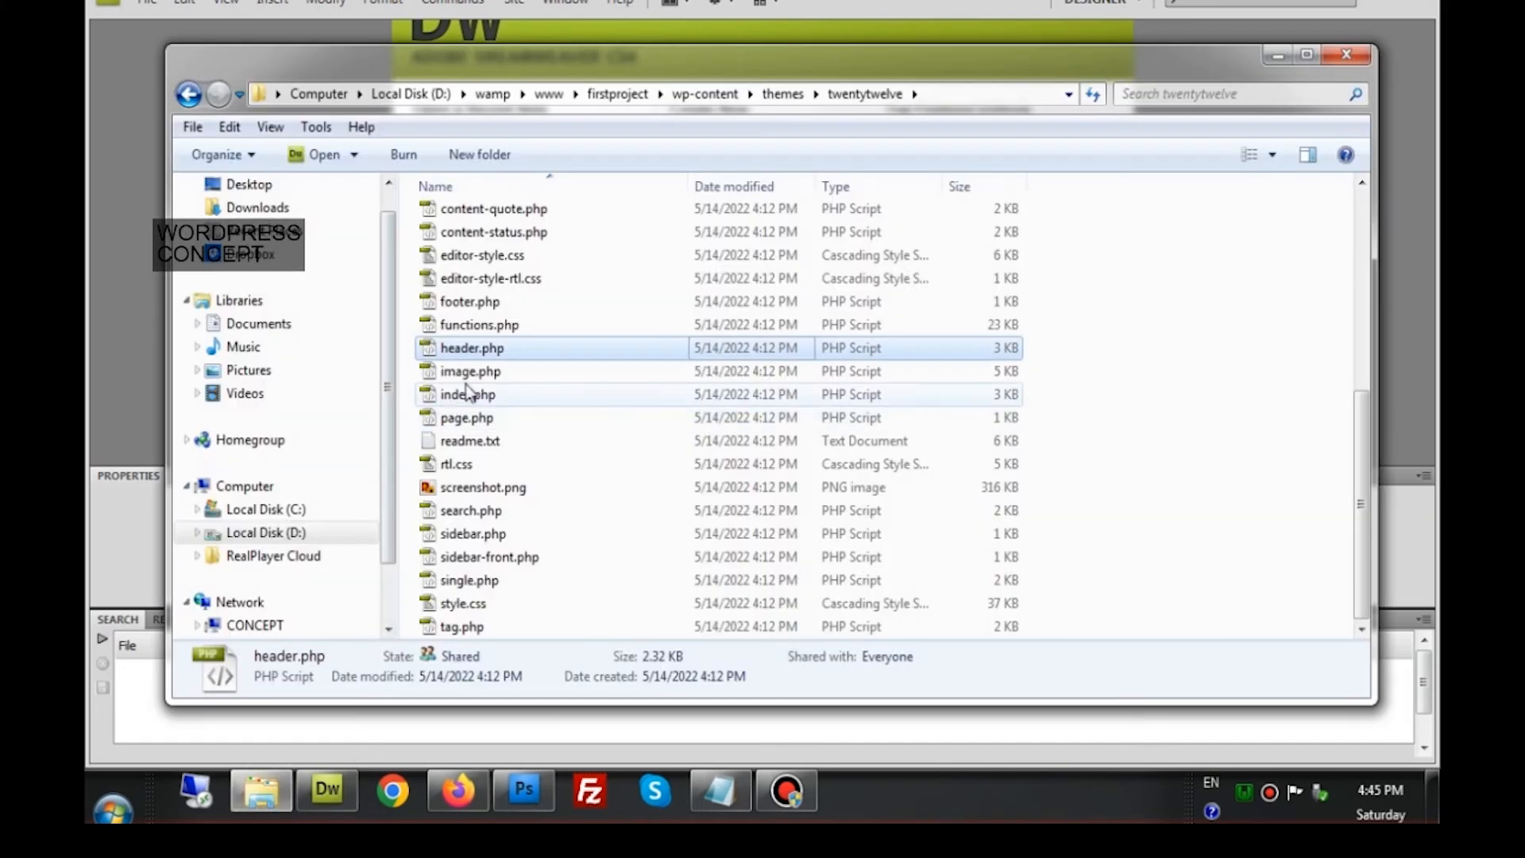
right_click(517, 357)
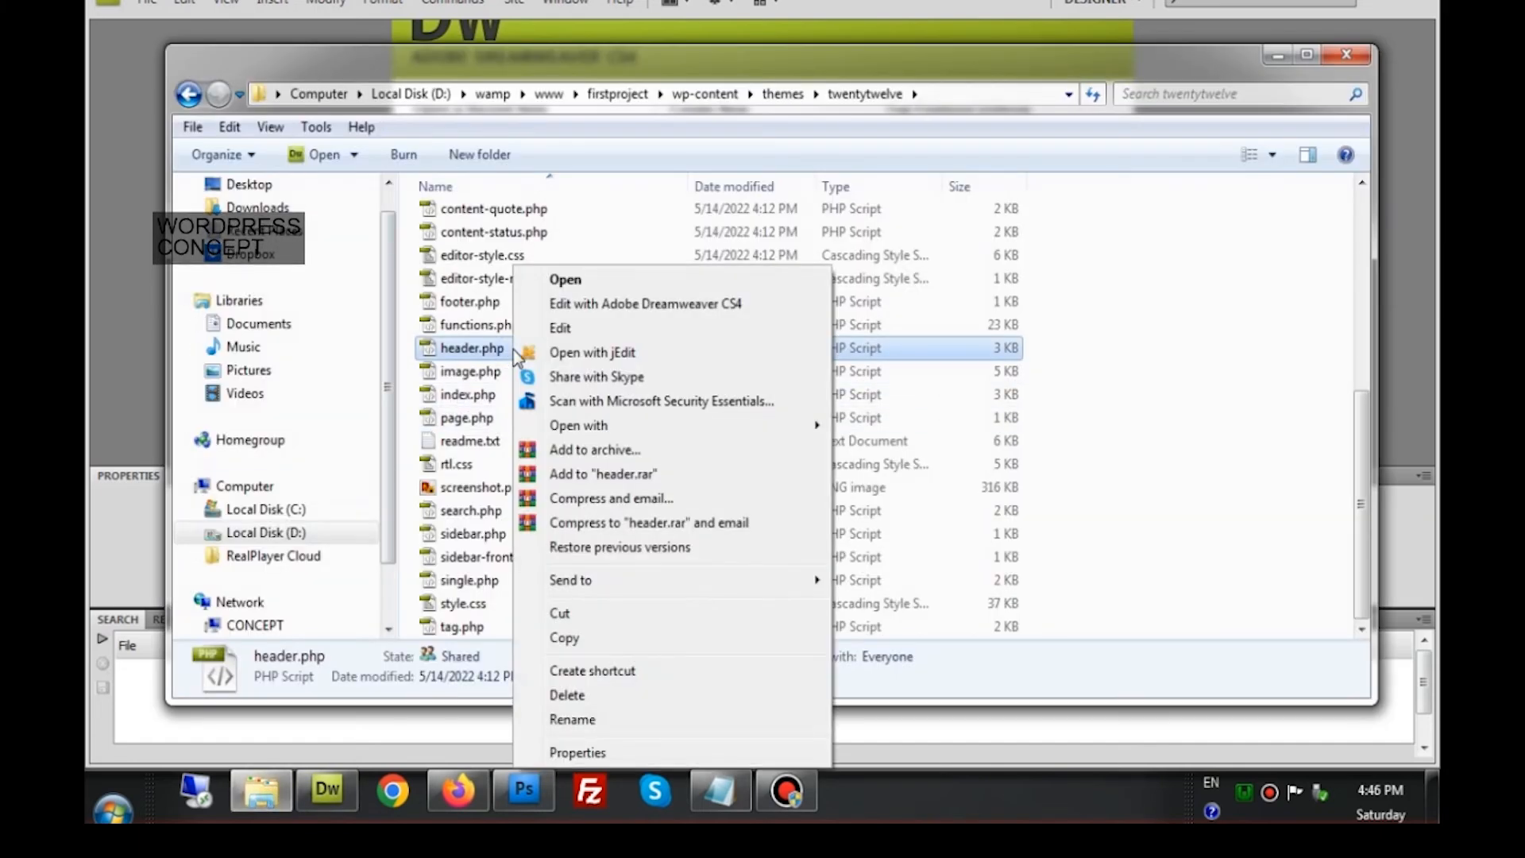
mouse_move(657, 423)
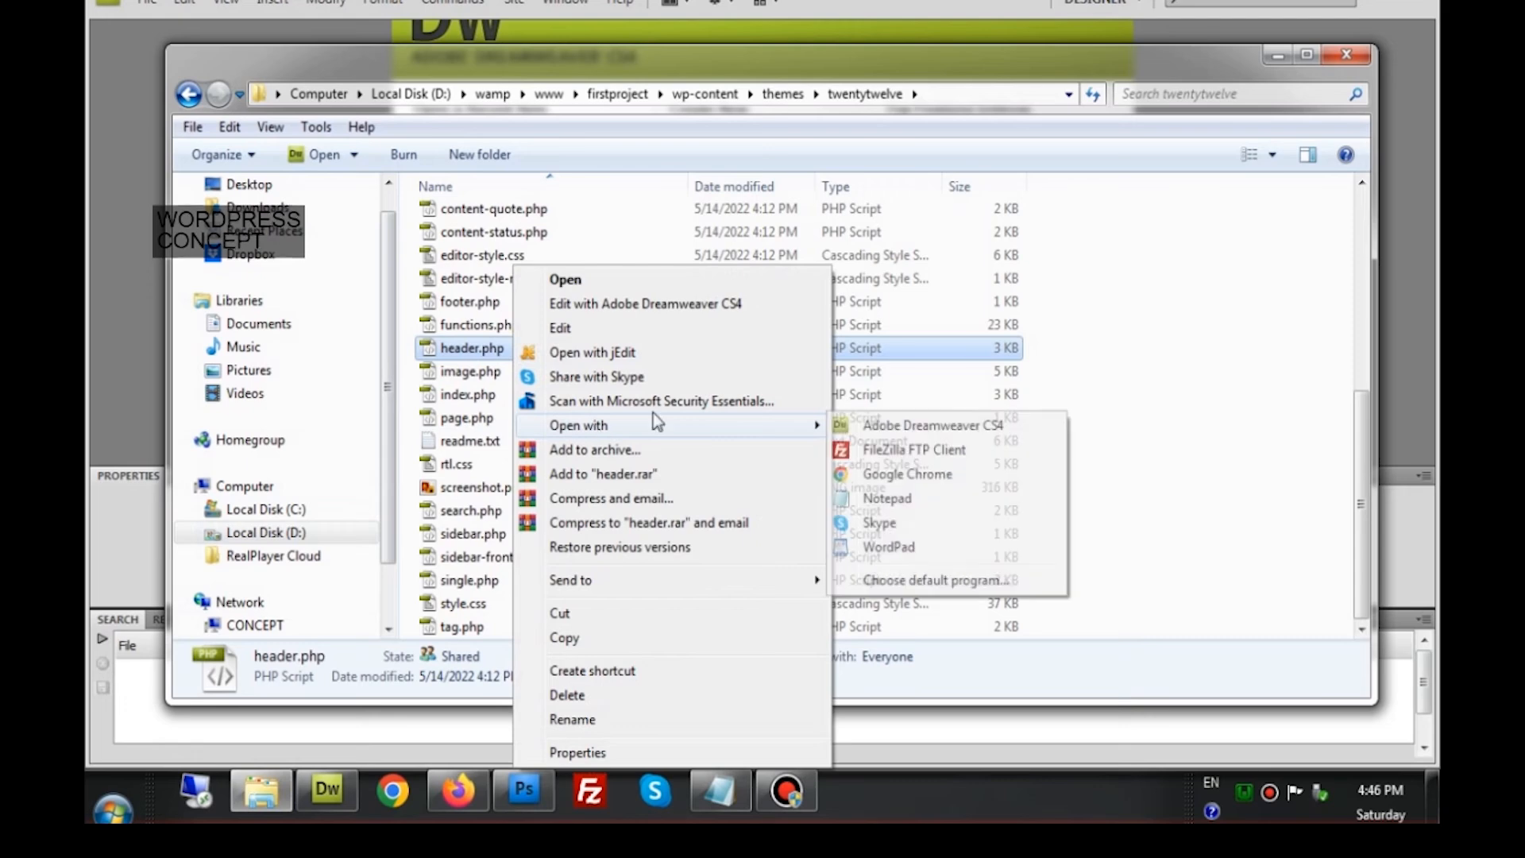
click(865, 430)
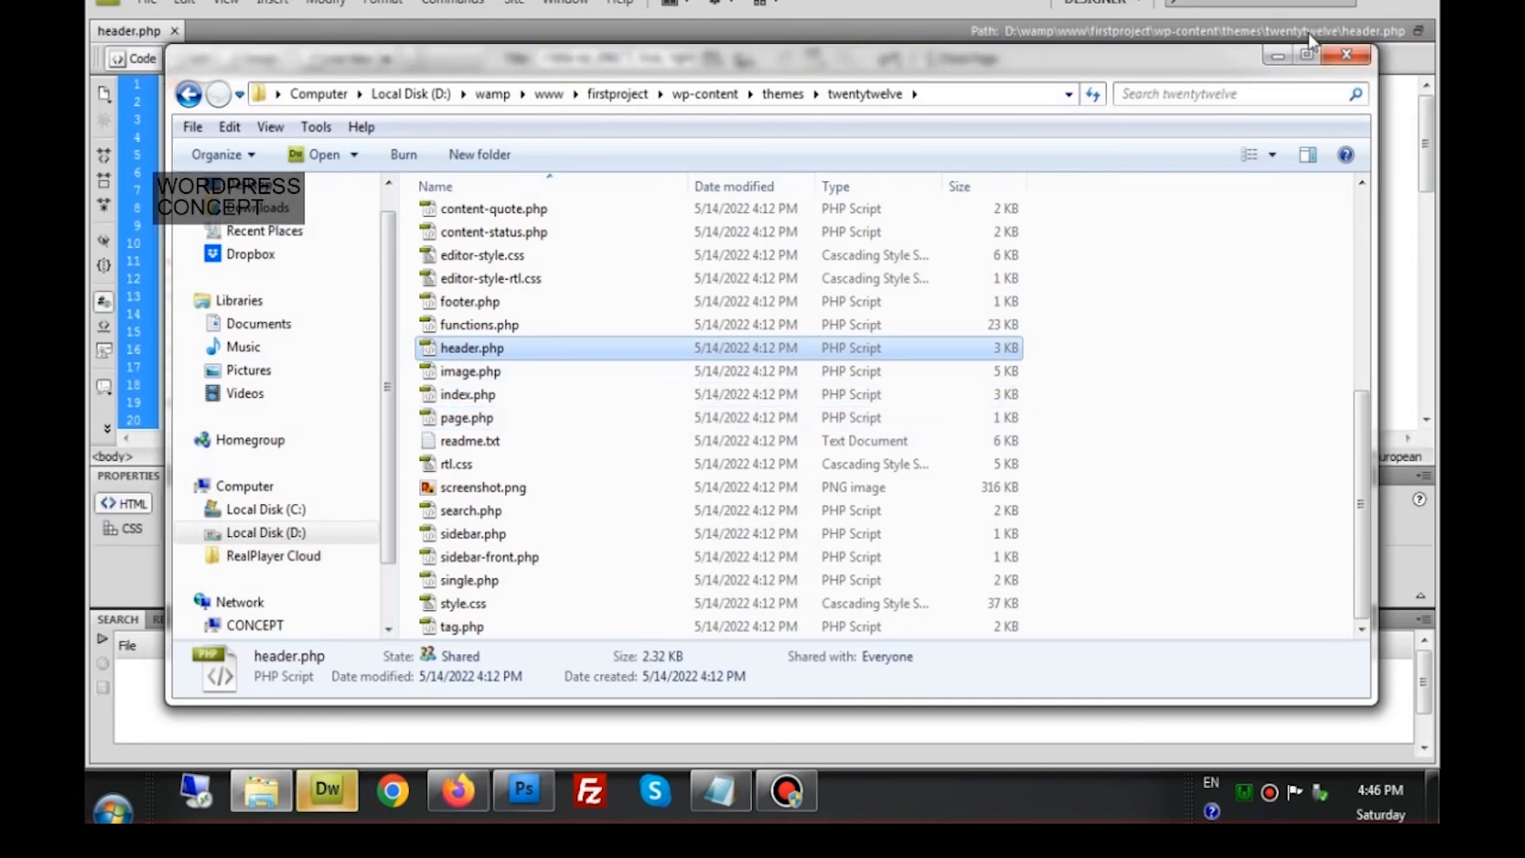
Enlarge the code area by resizing Dreamweaver's window and closing the Properties and Search panels
click(1279, 55)
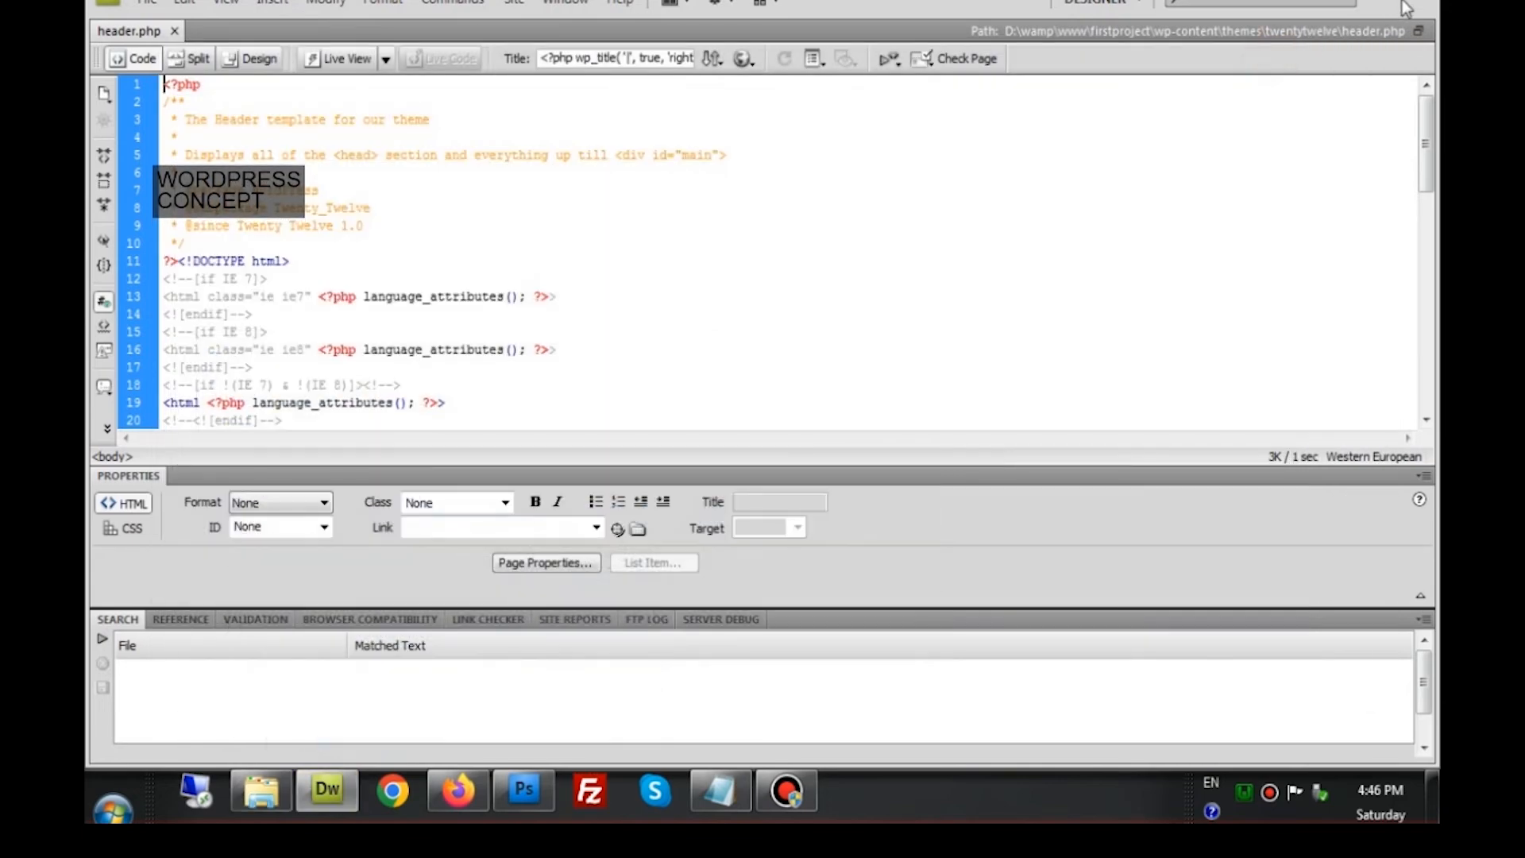
click(1407, 7)
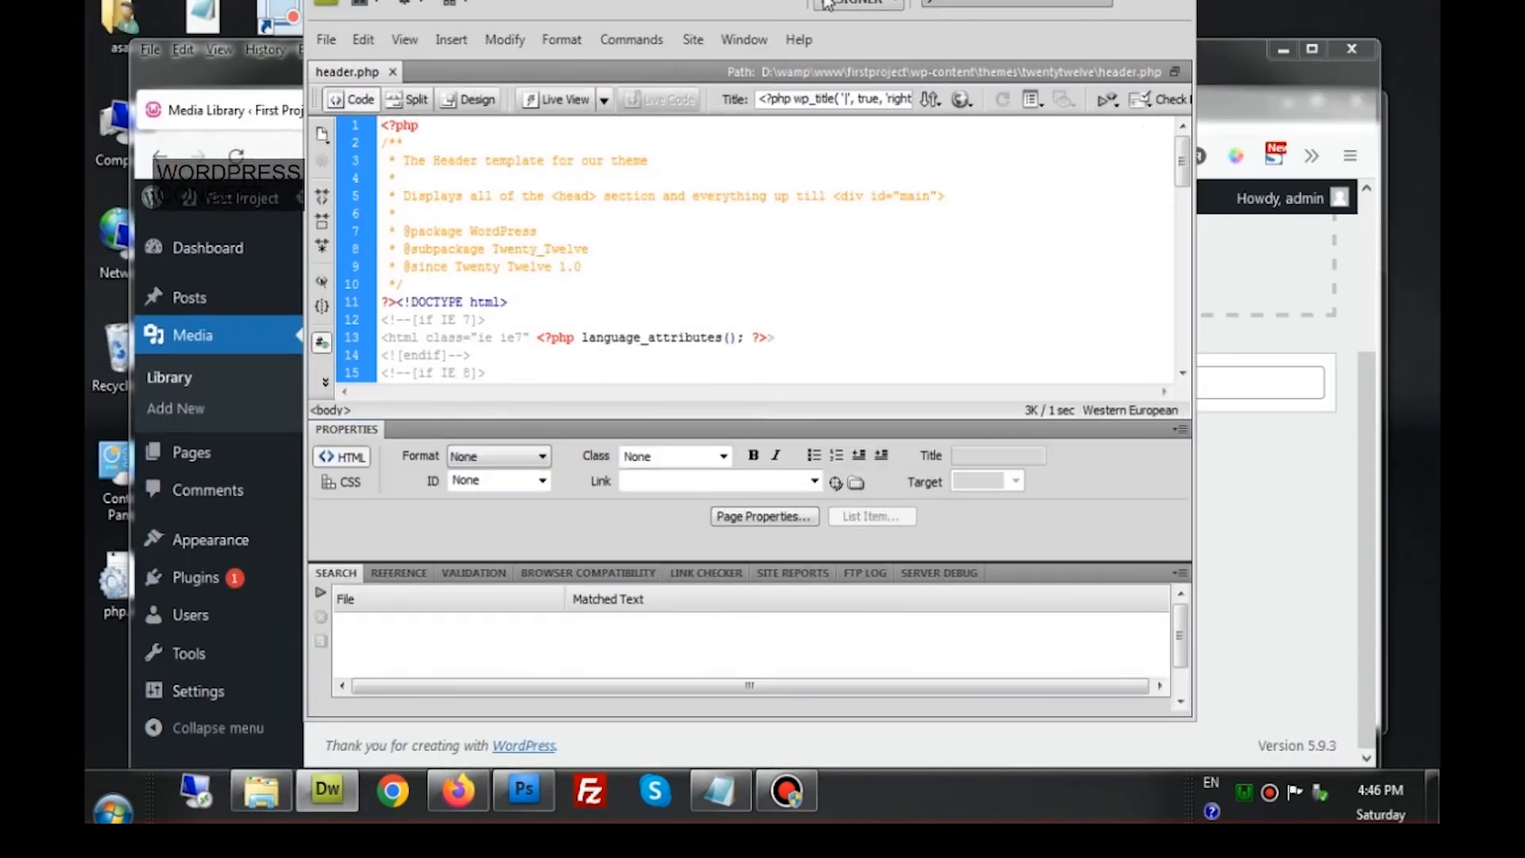
drag(766, 3, 746, 153)
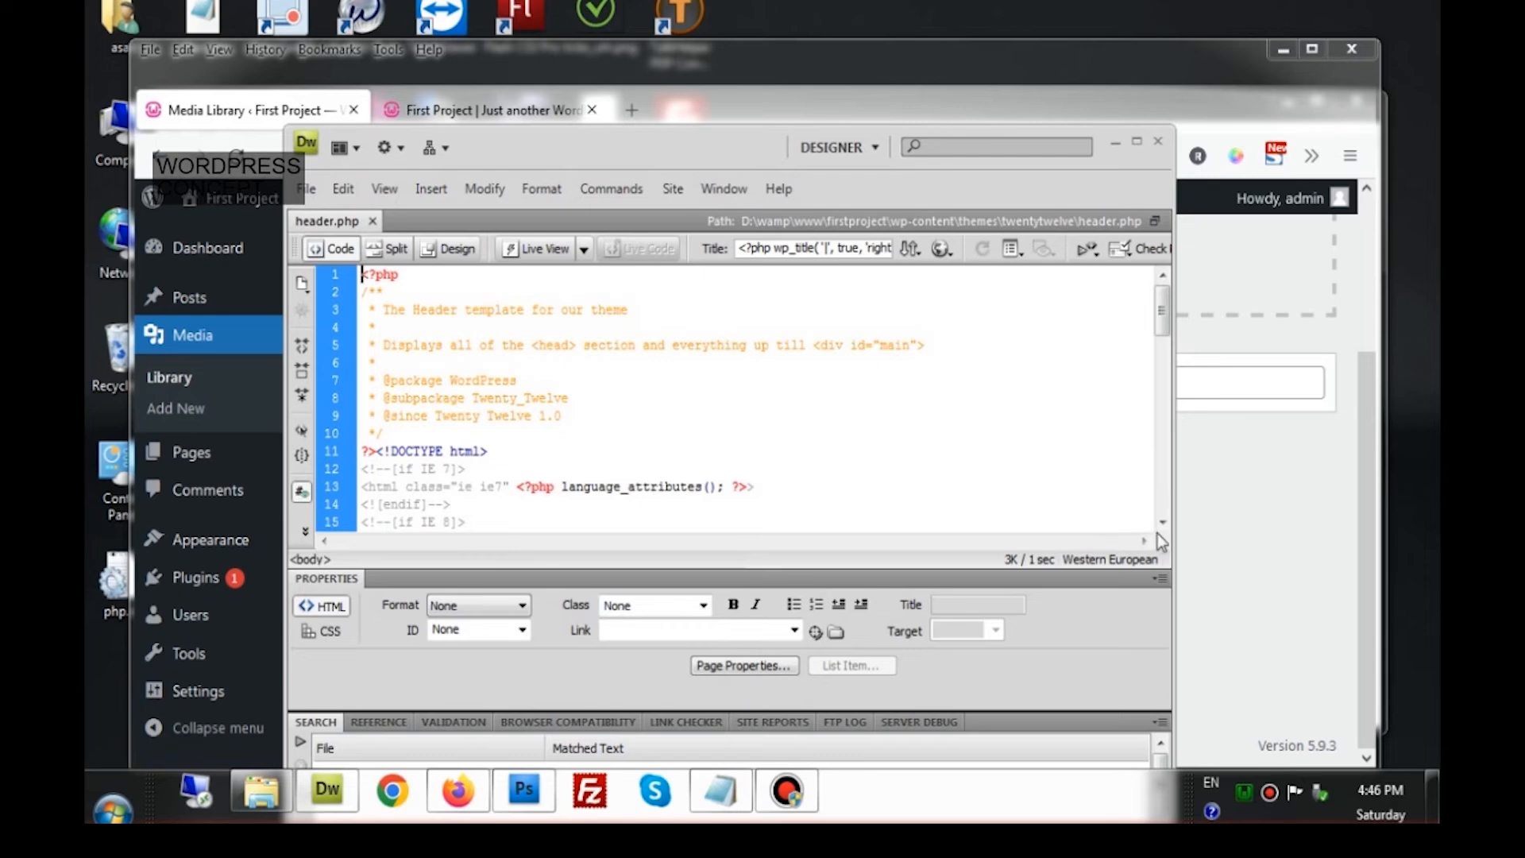
mouse_move(1173, 531)
mouse_down()
mouse_move(1372, 531)
mouse_move(1155, 531)
mouse_up()
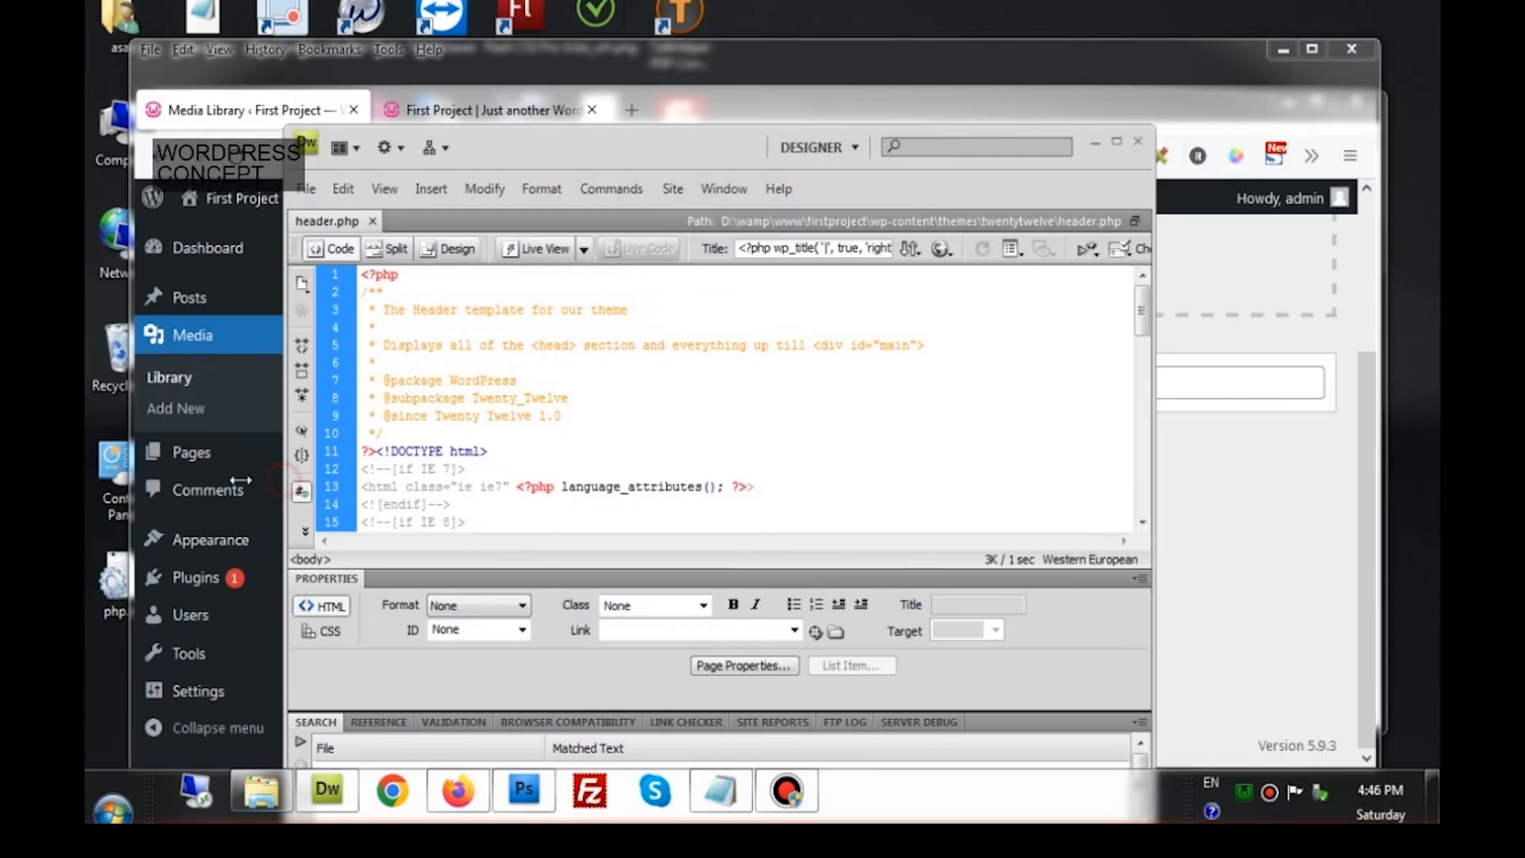
drag(288, 481, 157, 482)
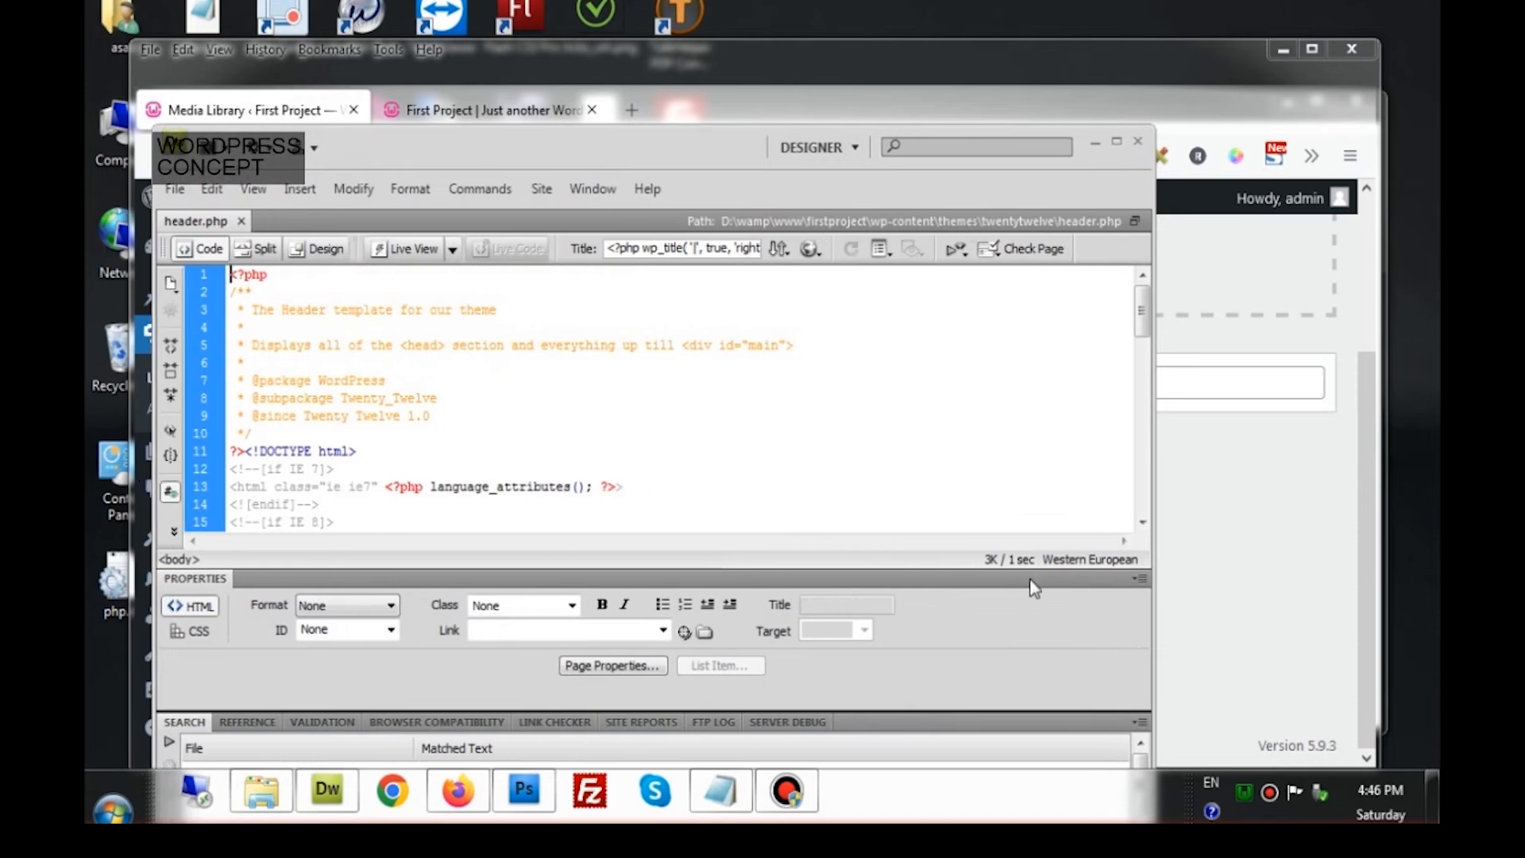
click(1140, 580)
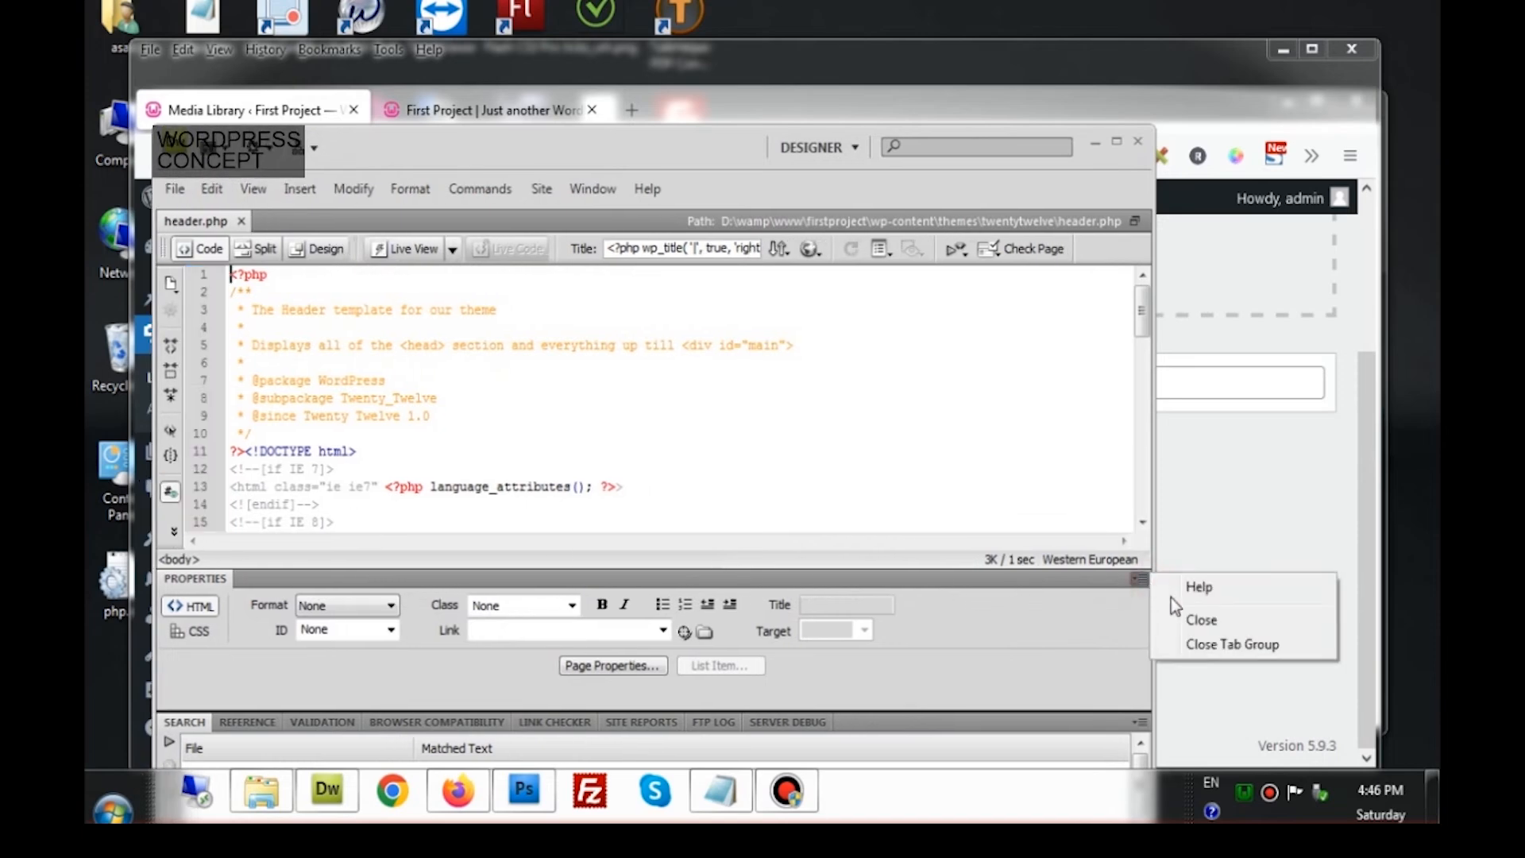
click(1212, 640)
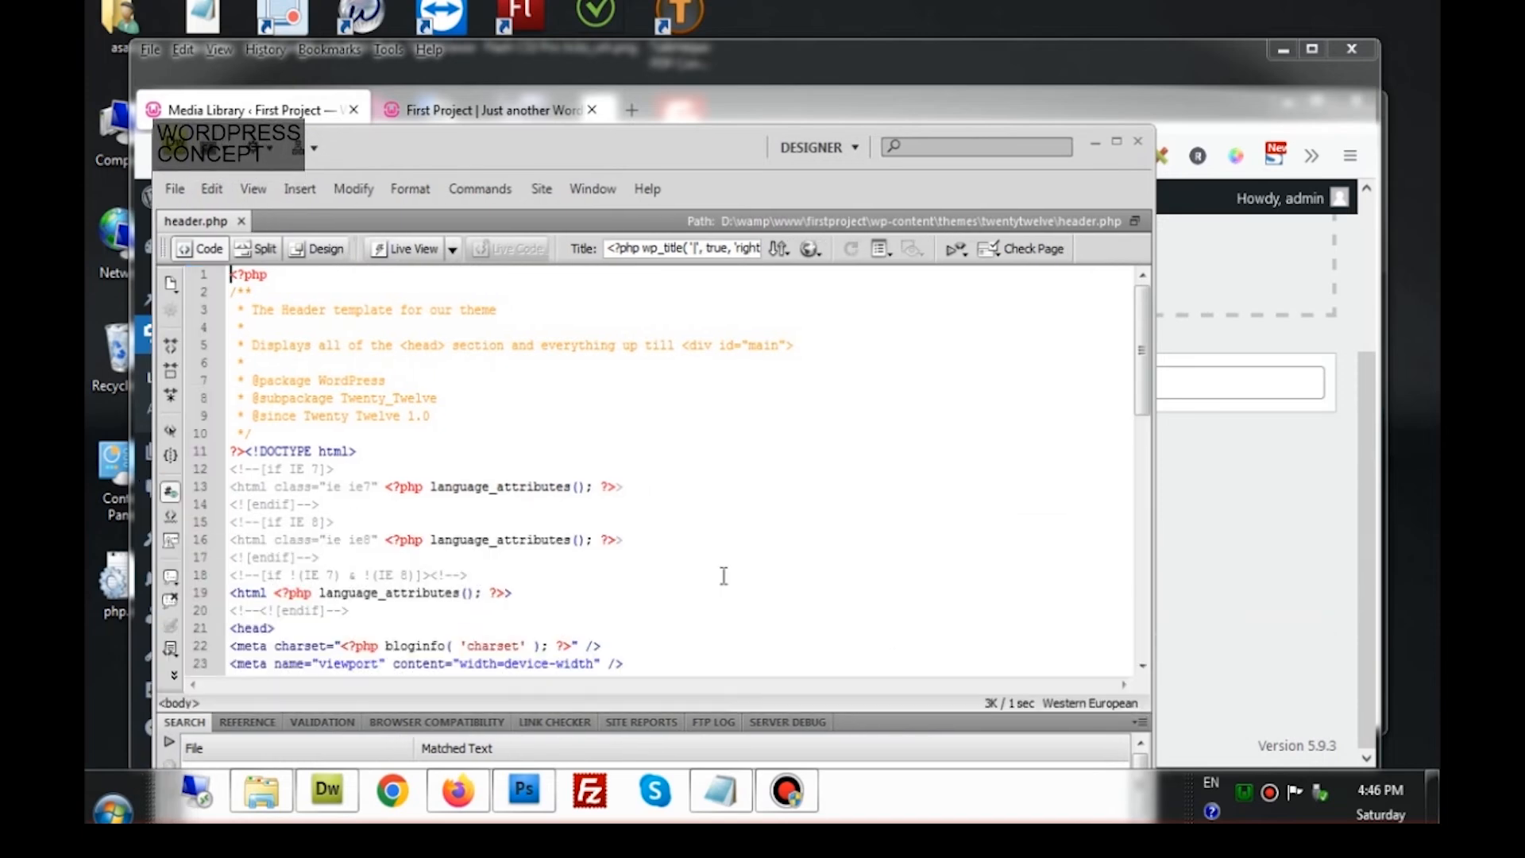
click(1138, 724)
click(1192, 699)
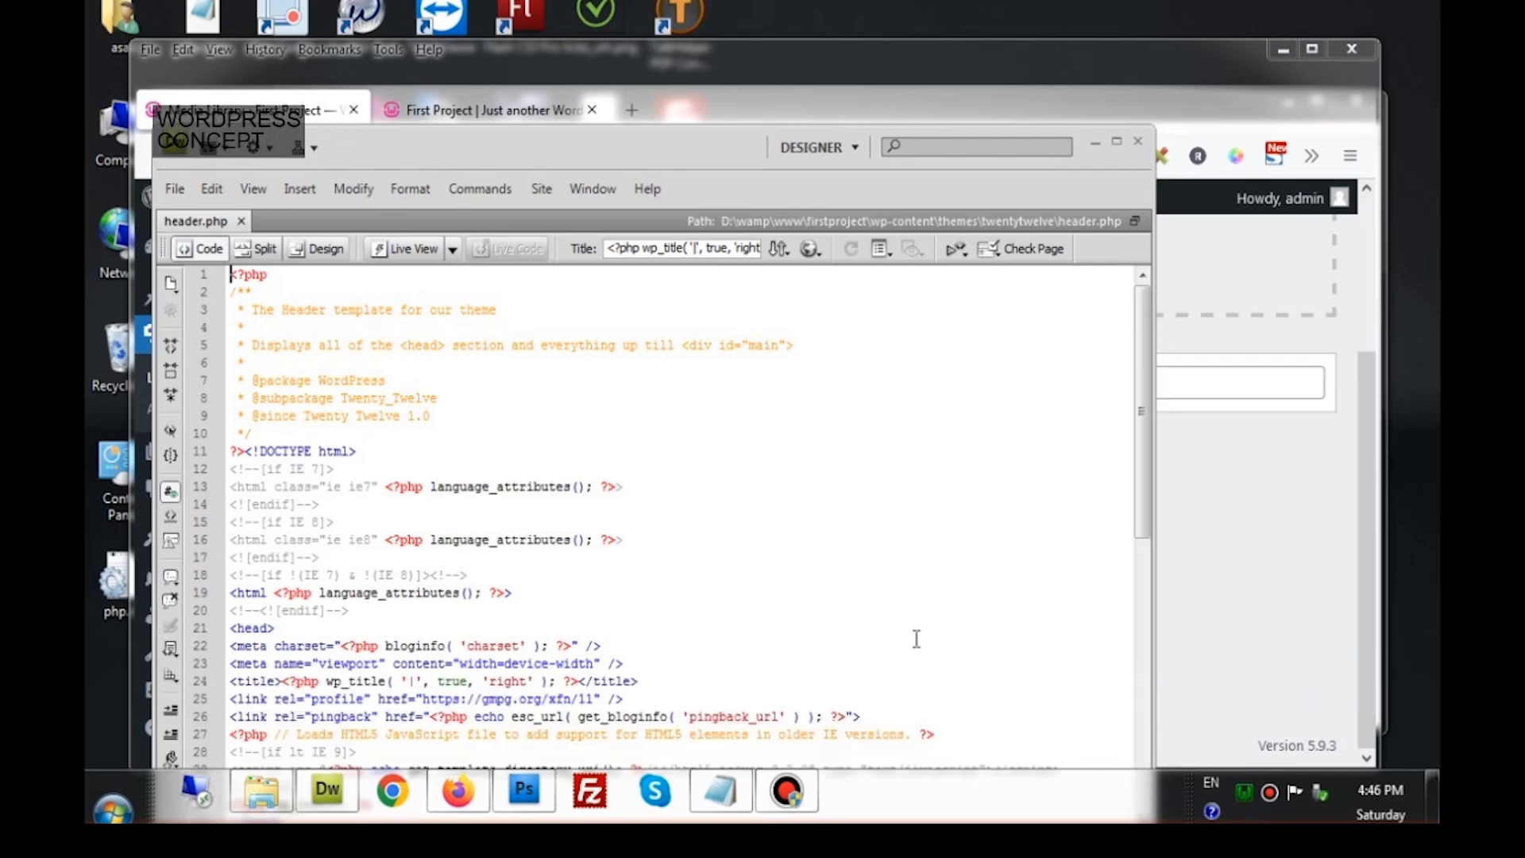
Scroll down to the header code, then bring the WordPress Media Library back in Firefox
click(696, 608)
scroll(704, 600, down, 4)
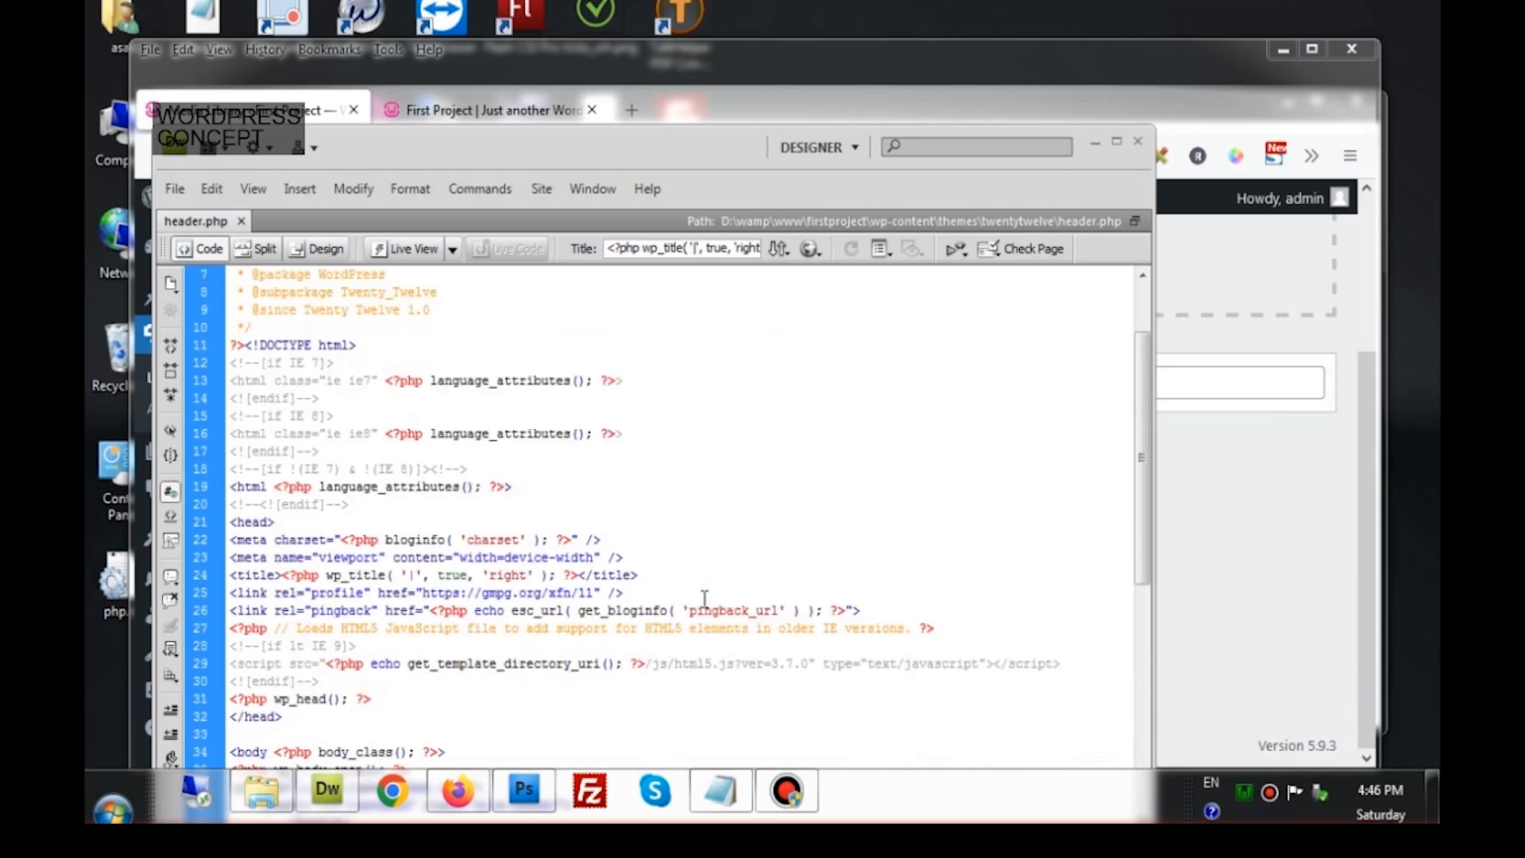
scroll(705, 600, down, 3)
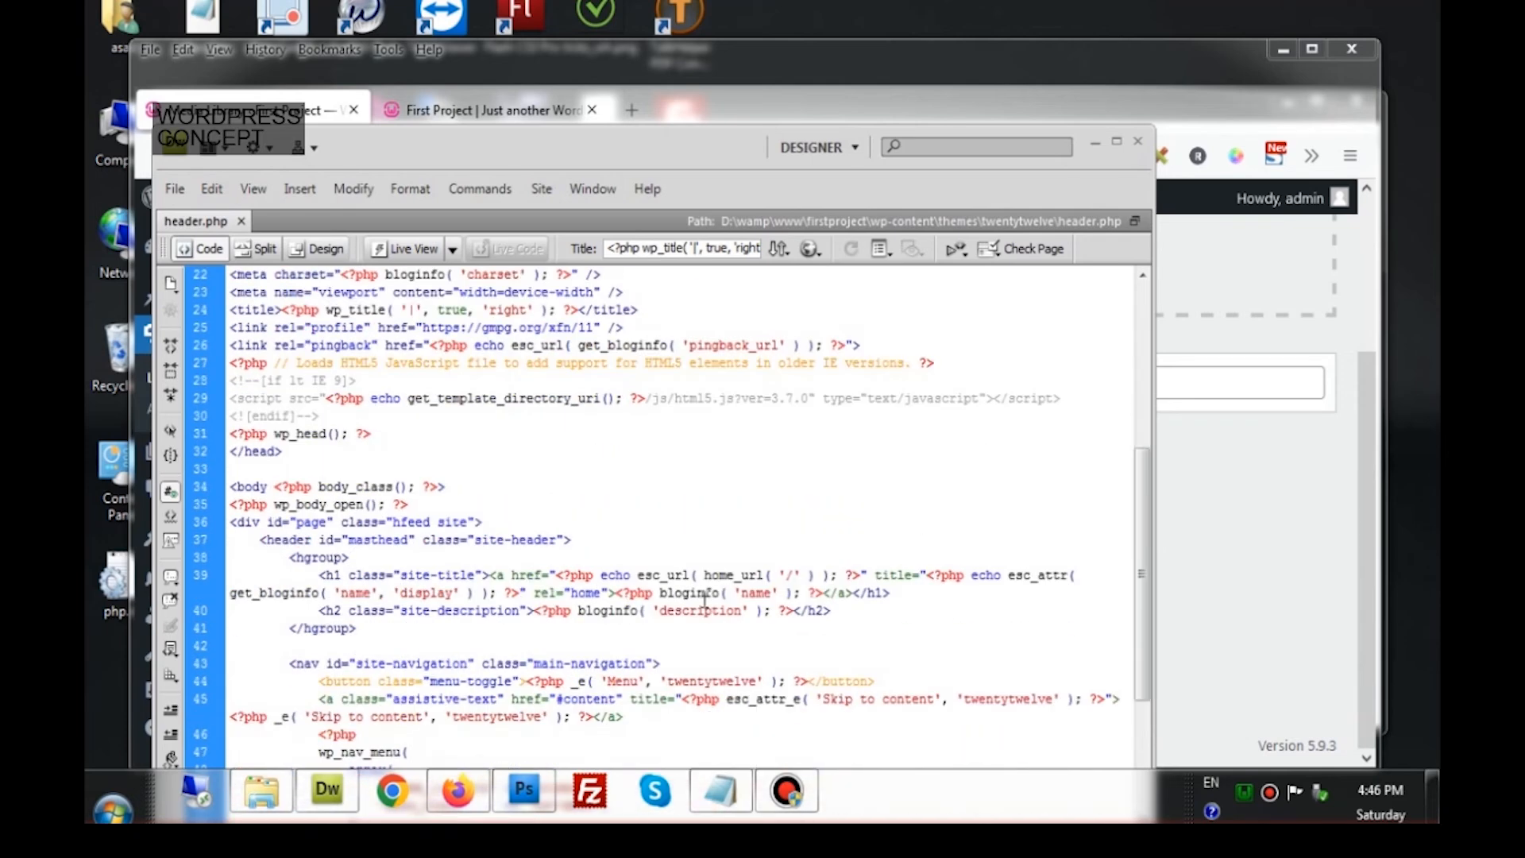
scroll(704, 599, down, 1)
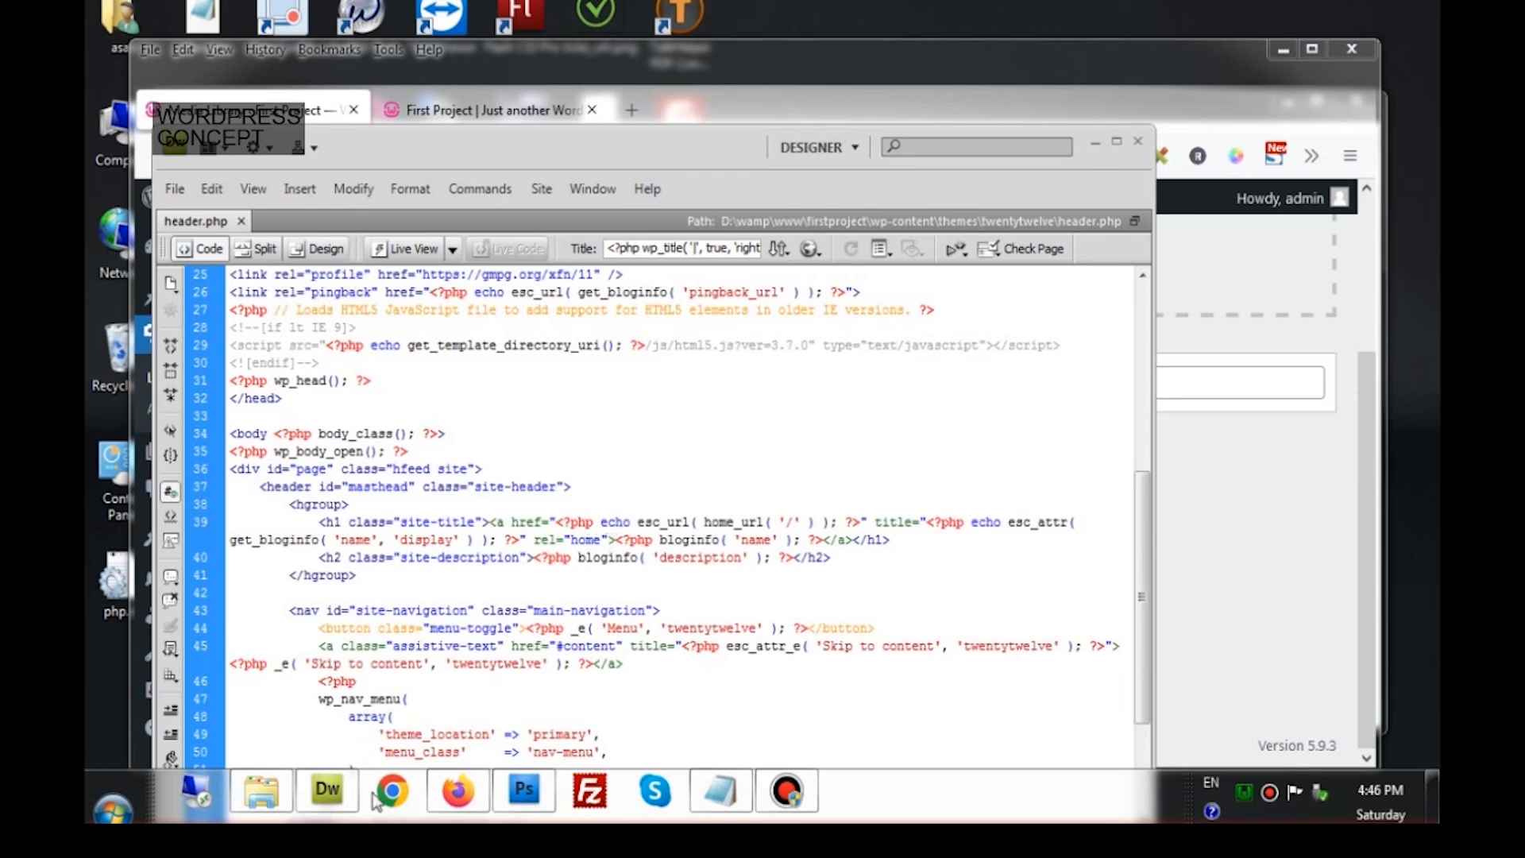
click(458, 790)
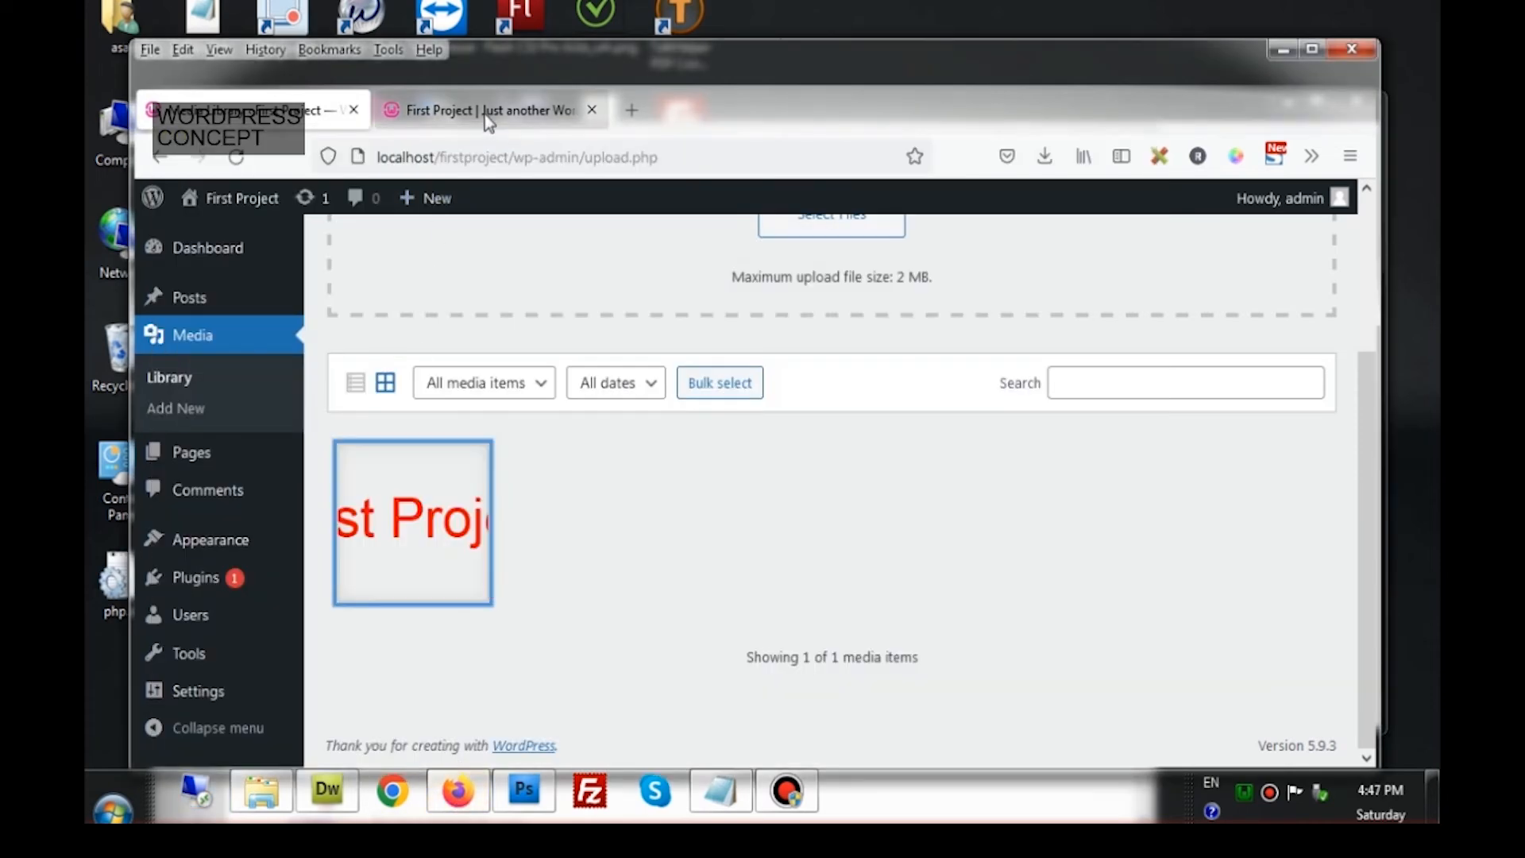
View the front page's text title First Project, then return to header.php in Dreamweaver
click(485, 115)
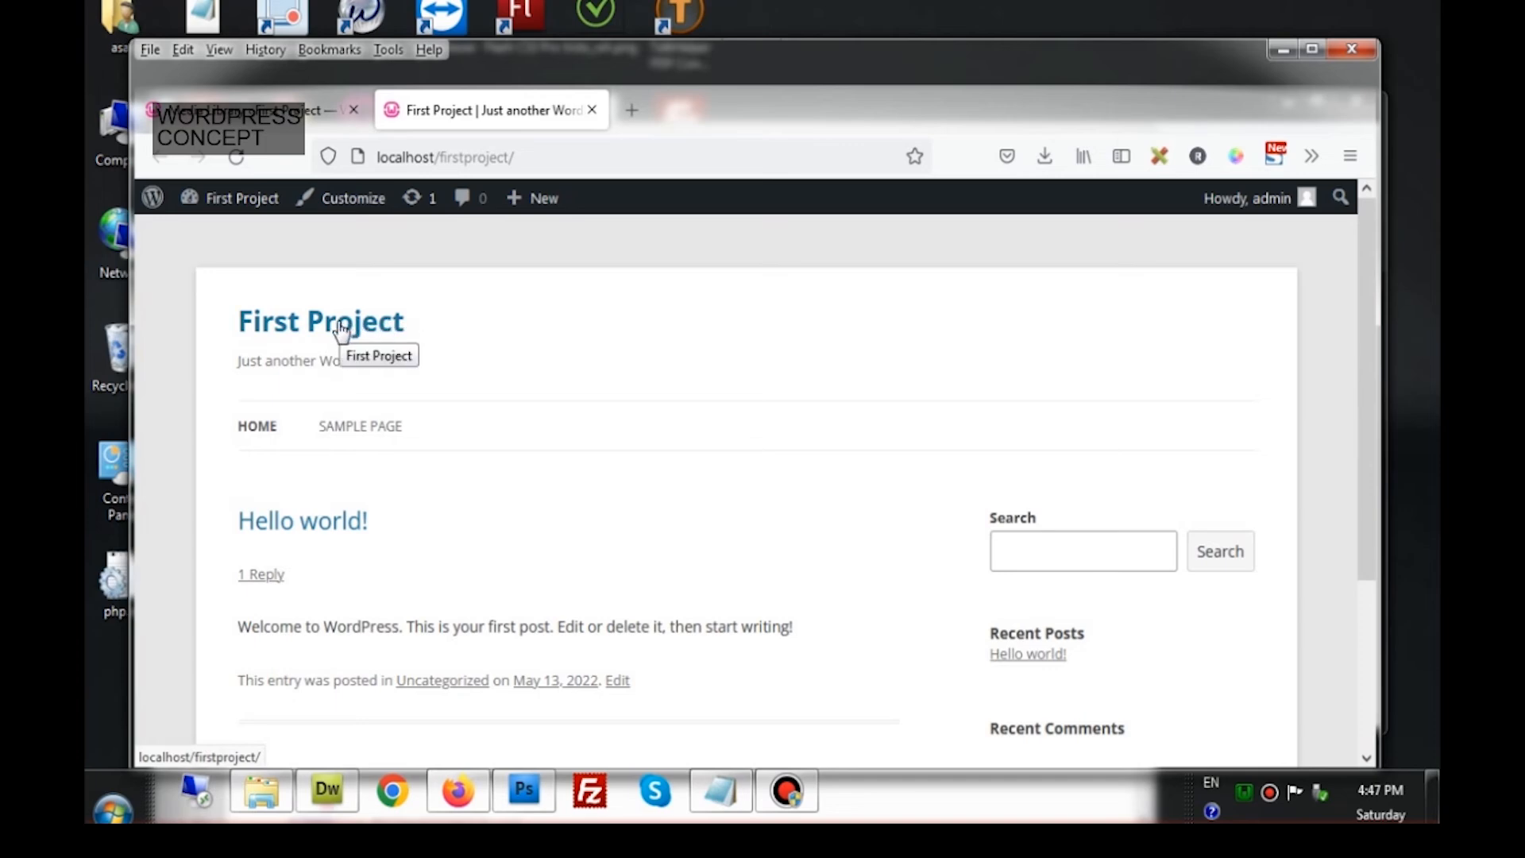
click(315, 786)
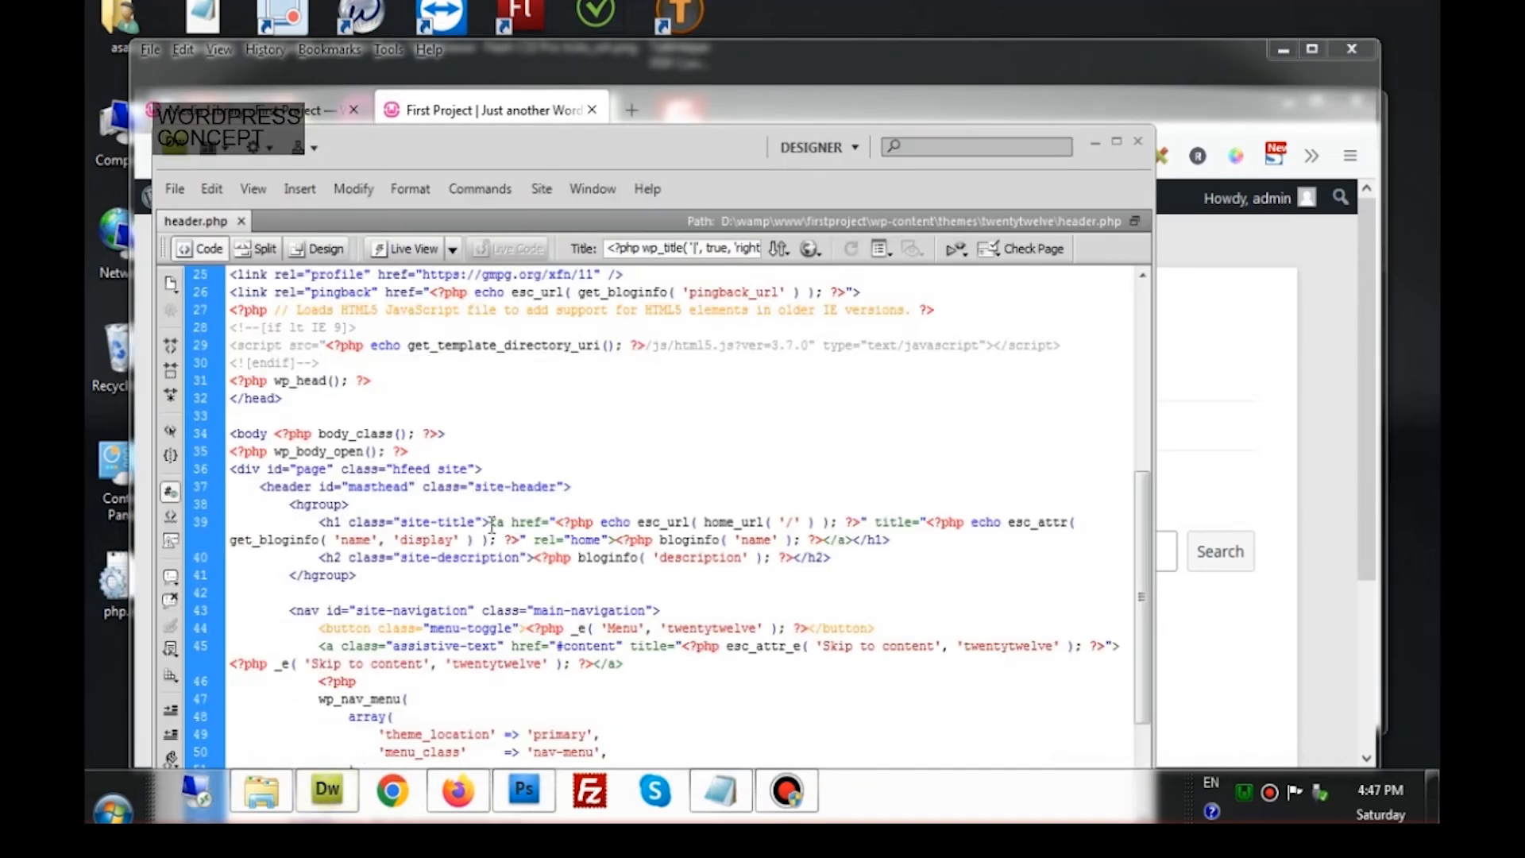
Inspect the site-title code on line 39 by selecting the opening link and closing link tag
drag(490, 523, 513, 526)
click(513, 525)
mouse_move(490, 522)
mouse_down()
mouse_move(792, 502)
mouse_move(617, 549)
mouse_up()
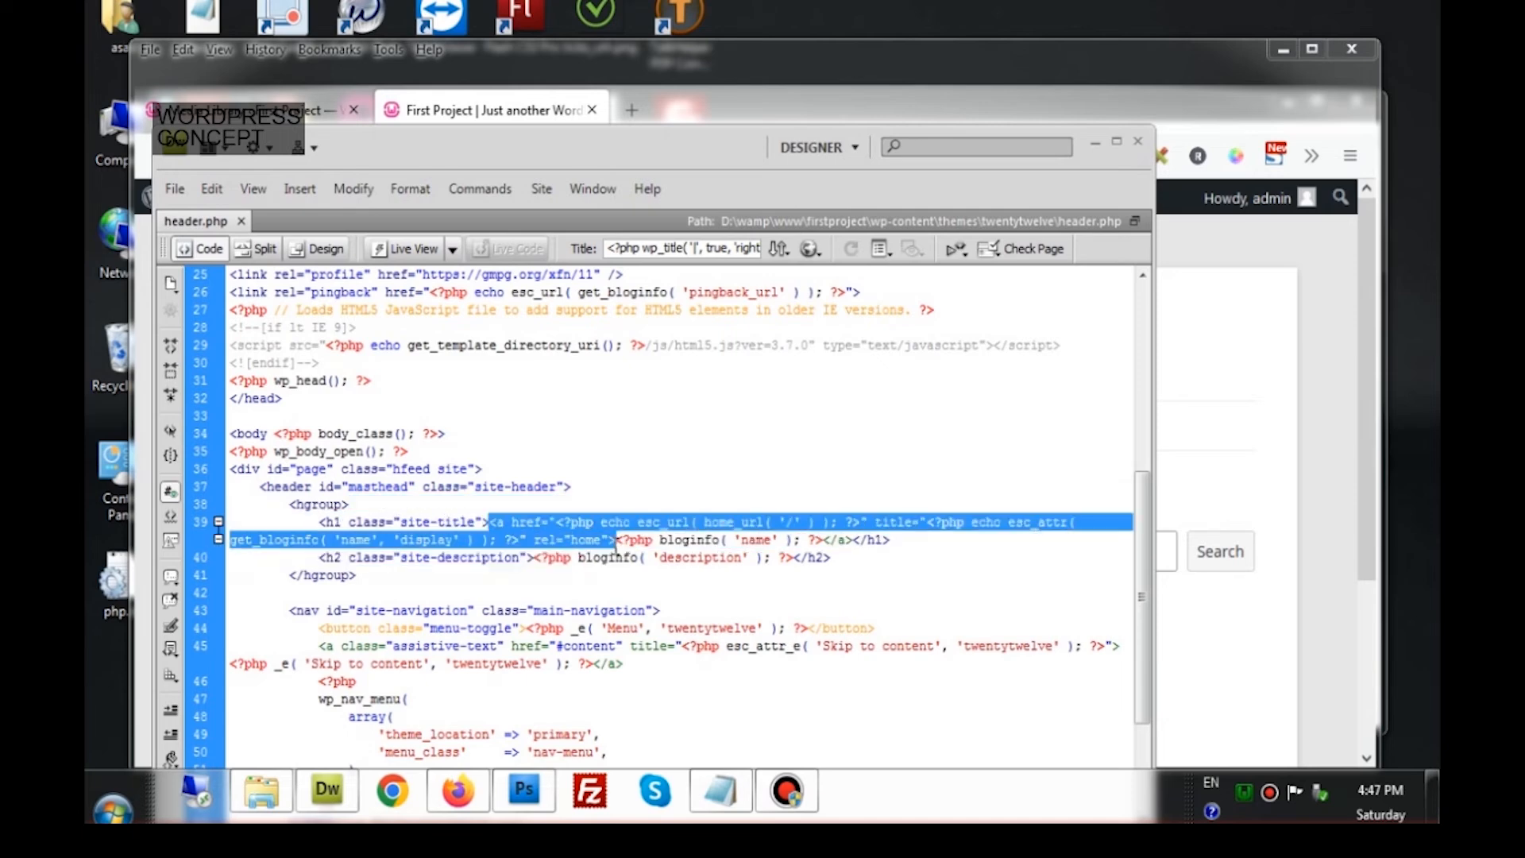
click(823, 541)
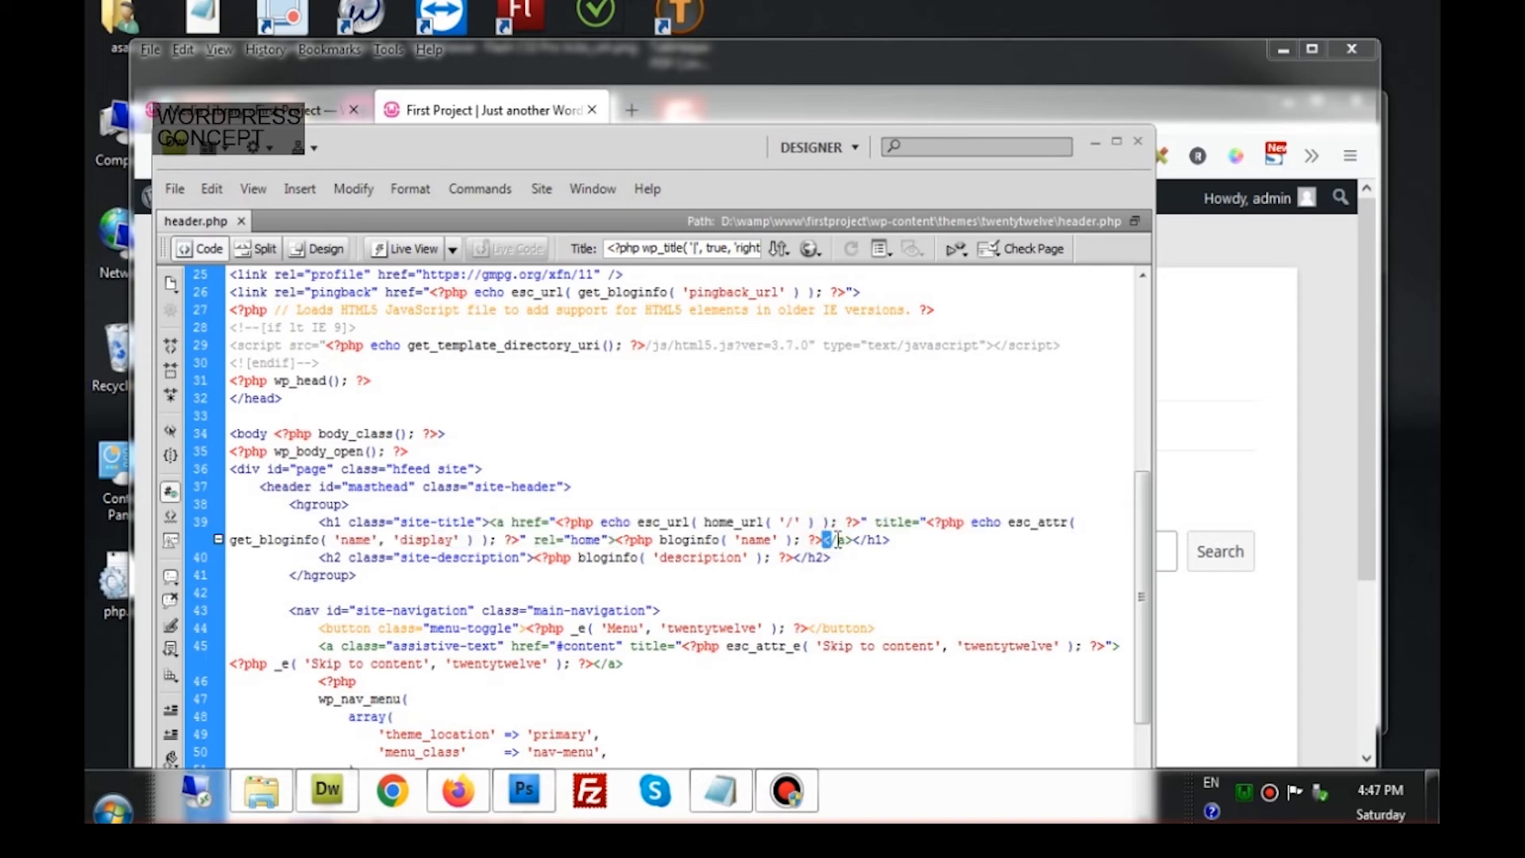
drag(824, 541, 852, 542)
click(750, 550)
Put the link, site-name code, closing link and closing h1 on separate lines, adding blank lines
click(492, 524)
key(Return)
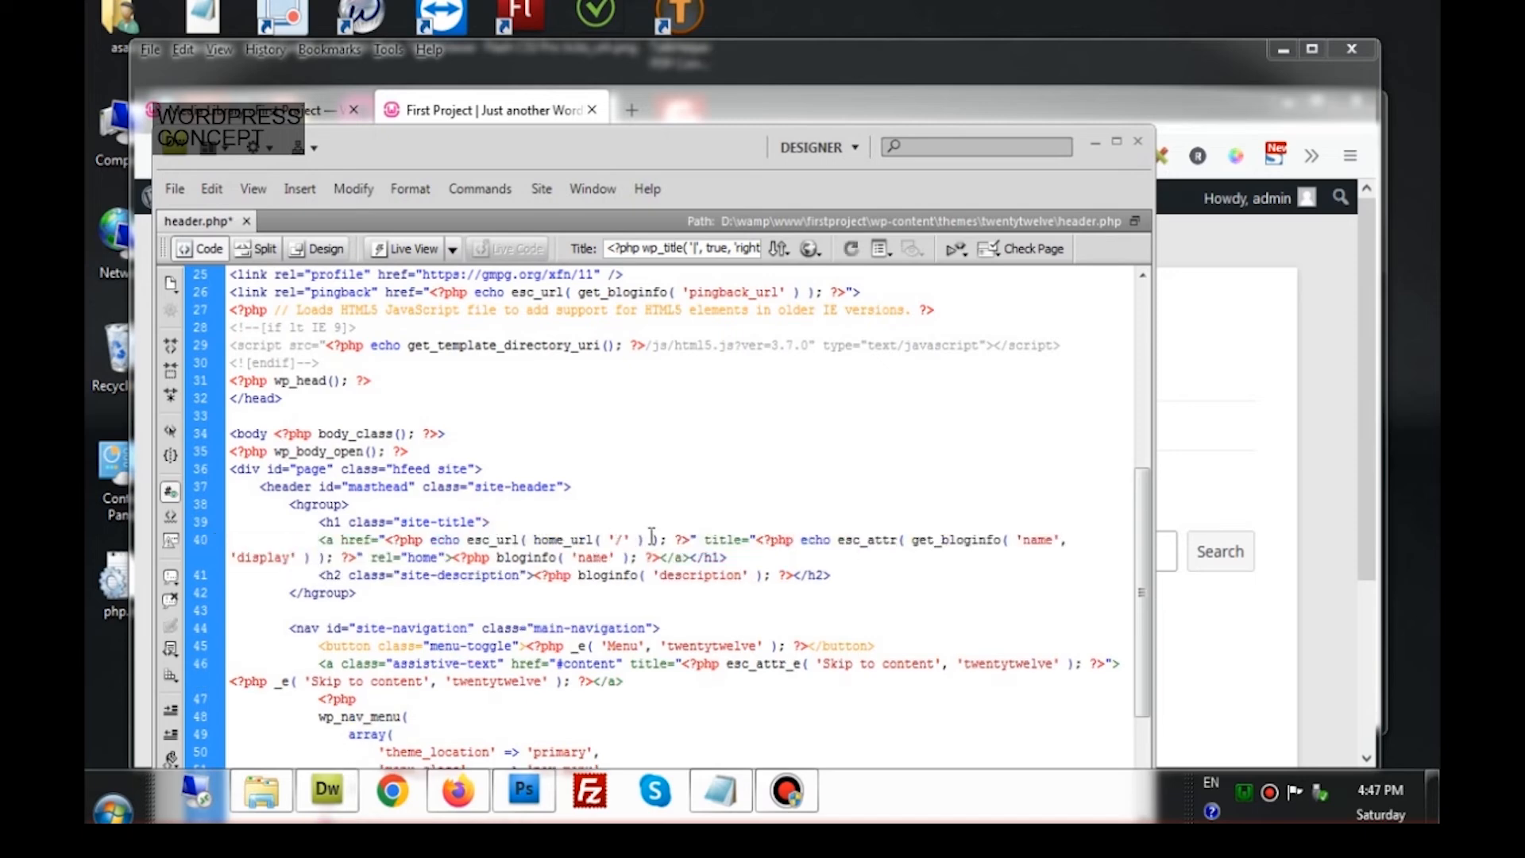
click(449, 558)
key(Return)
key(Right)
key(Right)
key(Right)
key(Right)
key(Right)
key(Right)
key(Right)
key(Right)
key(Right)
key(Right)
key(Right)
key(Right)
key(Right)
key(Right)
key(Right)
key(Right)
key(Right)
key(Right)
key(Right)
key(Right)
key(Return)
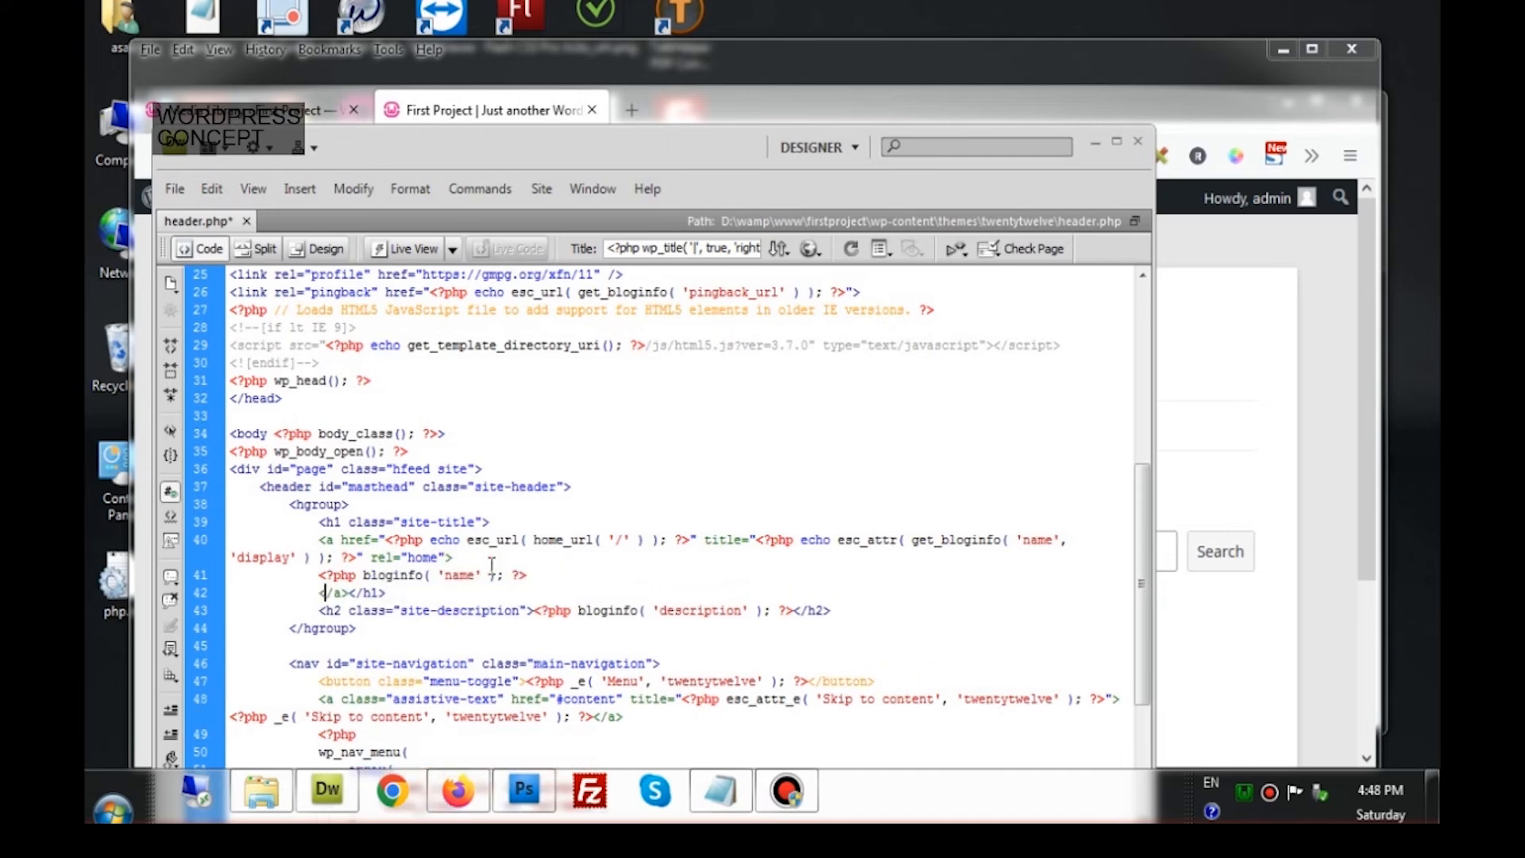
key(Right)
key(Right)
key(Right)
key(Right)
key(Right)
key(Return)
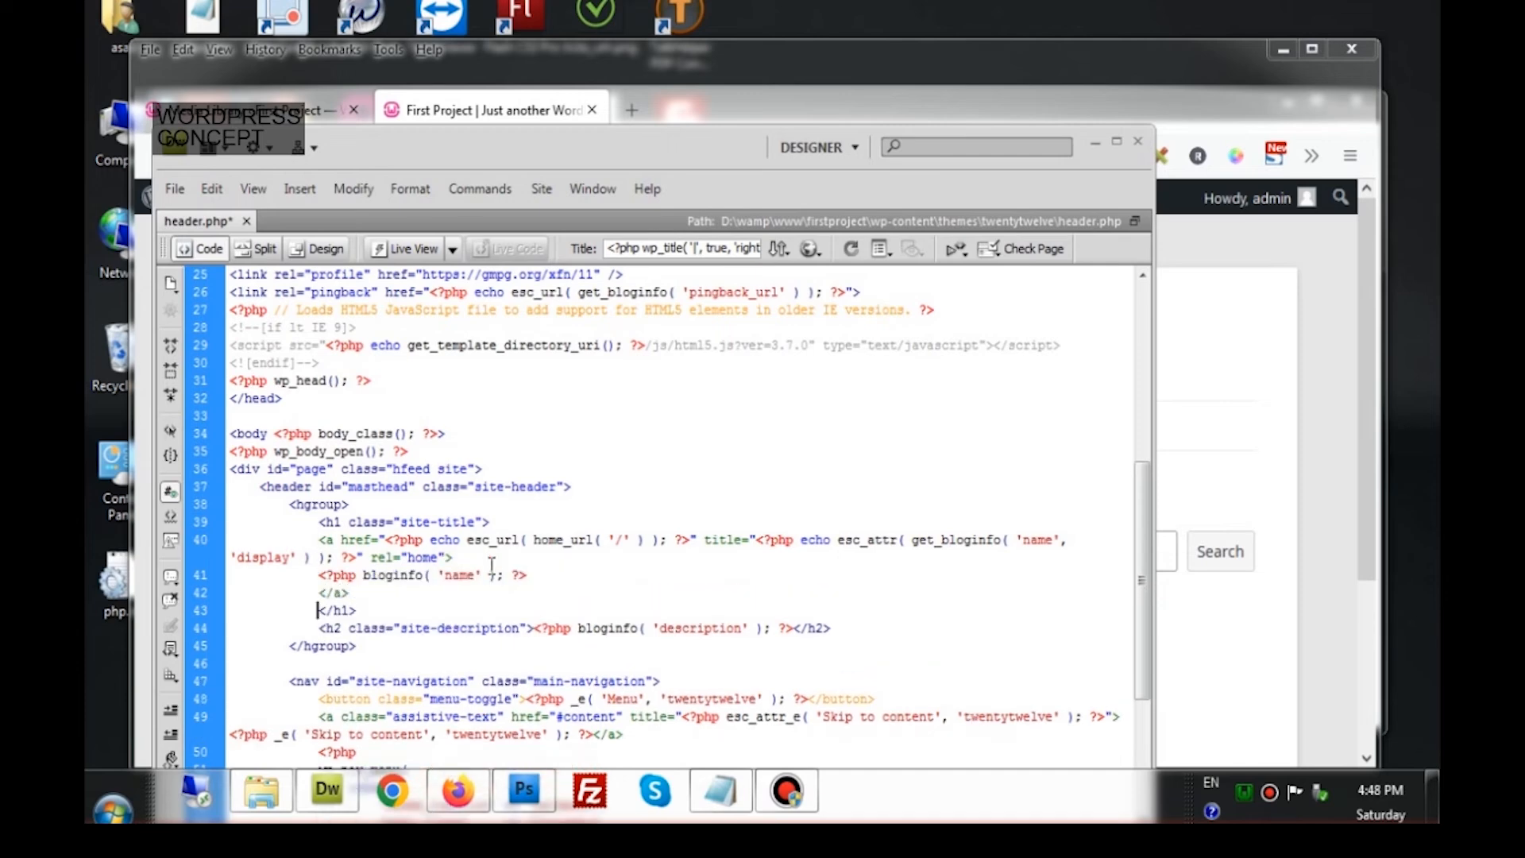
key(Return)
key(Up)
key(Up)
key(Up)
key(Up)
key(Up)
key(Return)
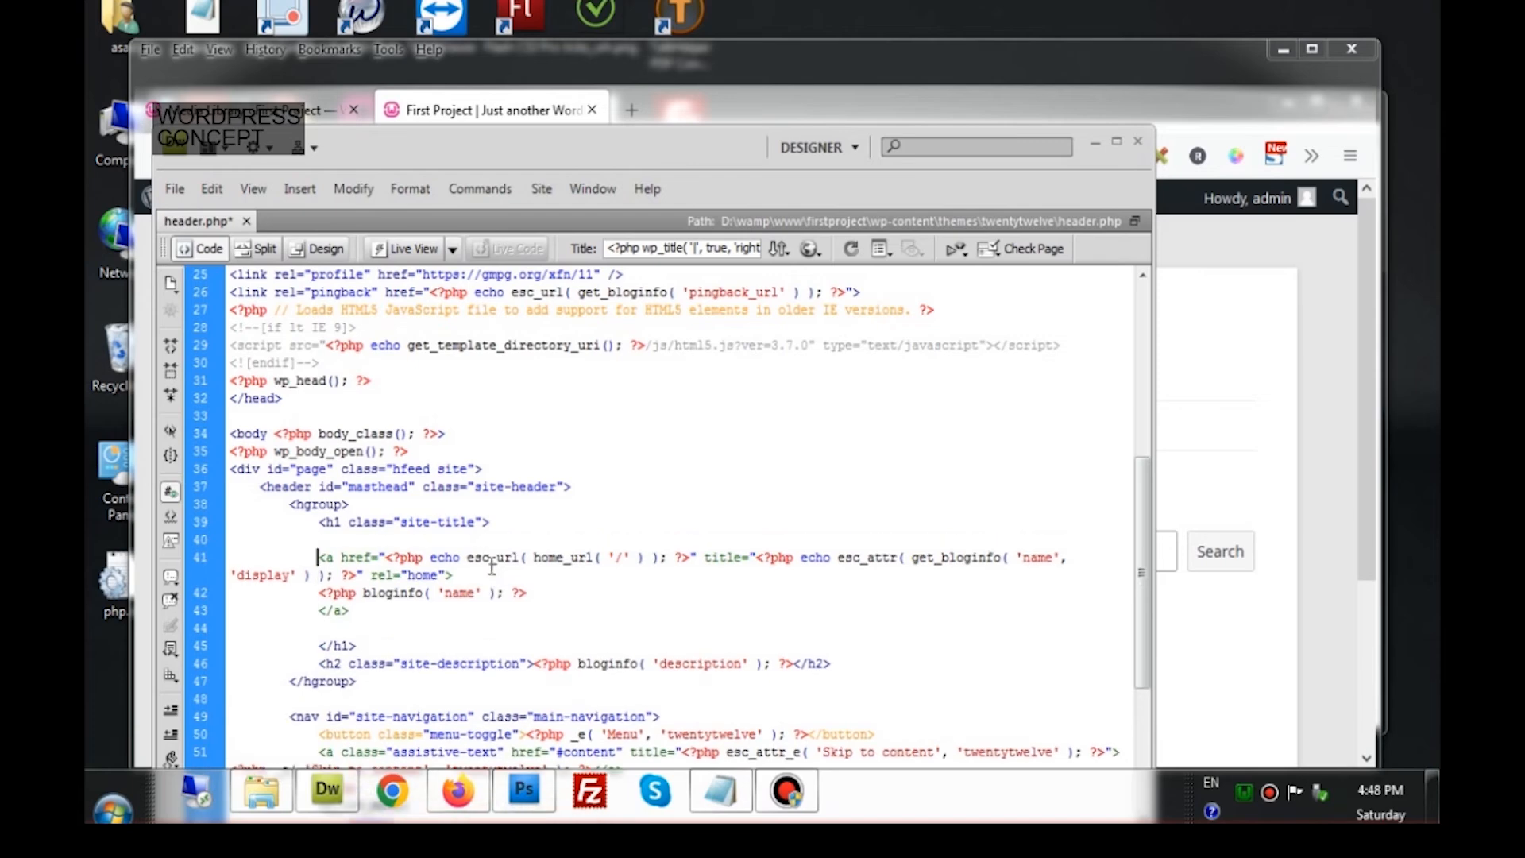
Check the opening h1 on line 39 and the closing h1 on line 45 by selecting them
click(320, 522)
drag(320, 522, 498, 526)
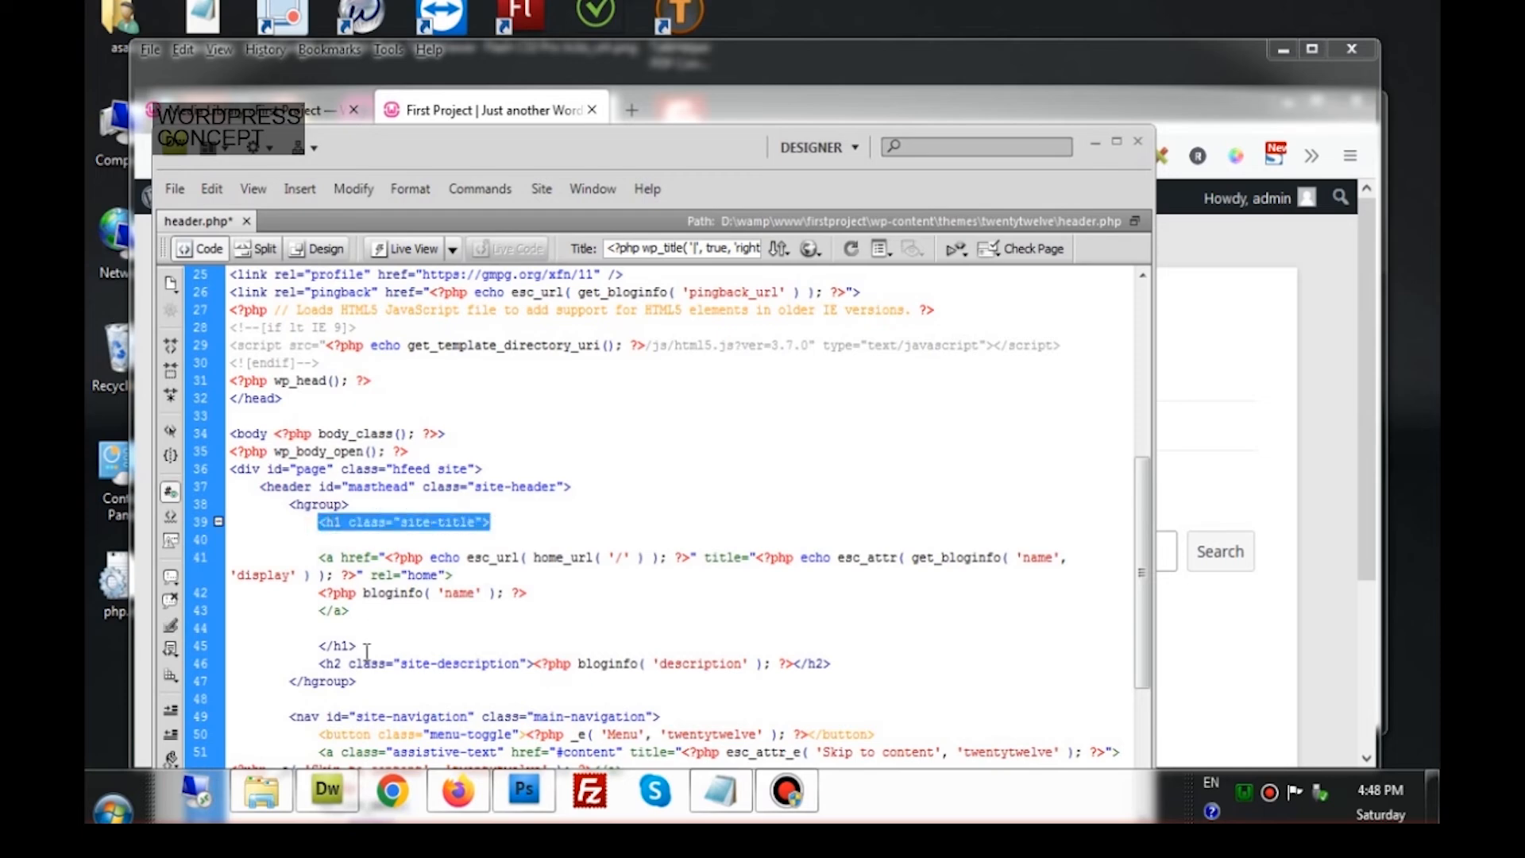
drag(361, 648, 319, 646)
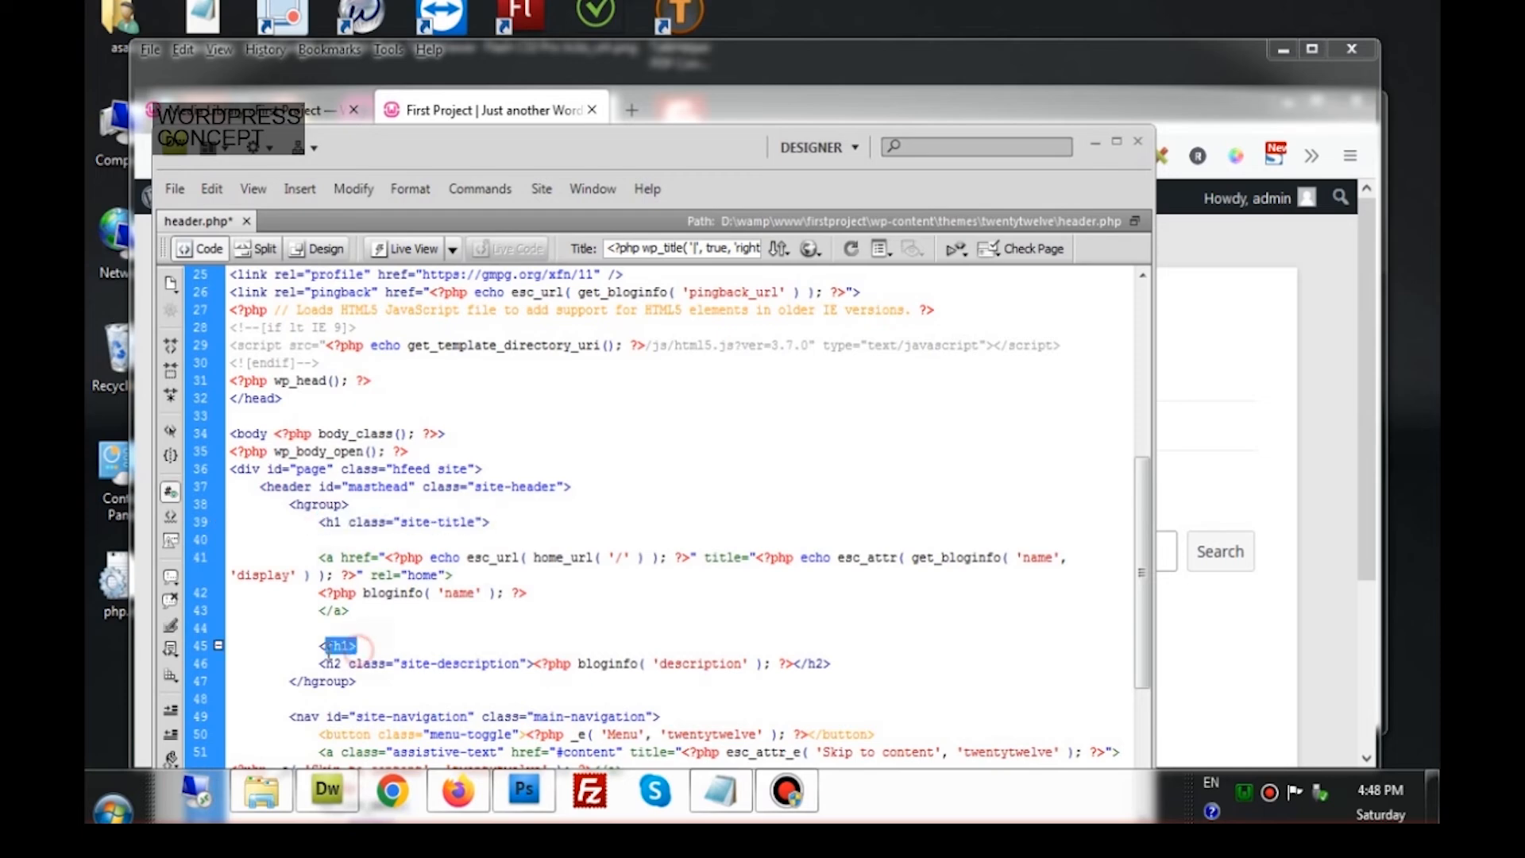
click(332, 643)
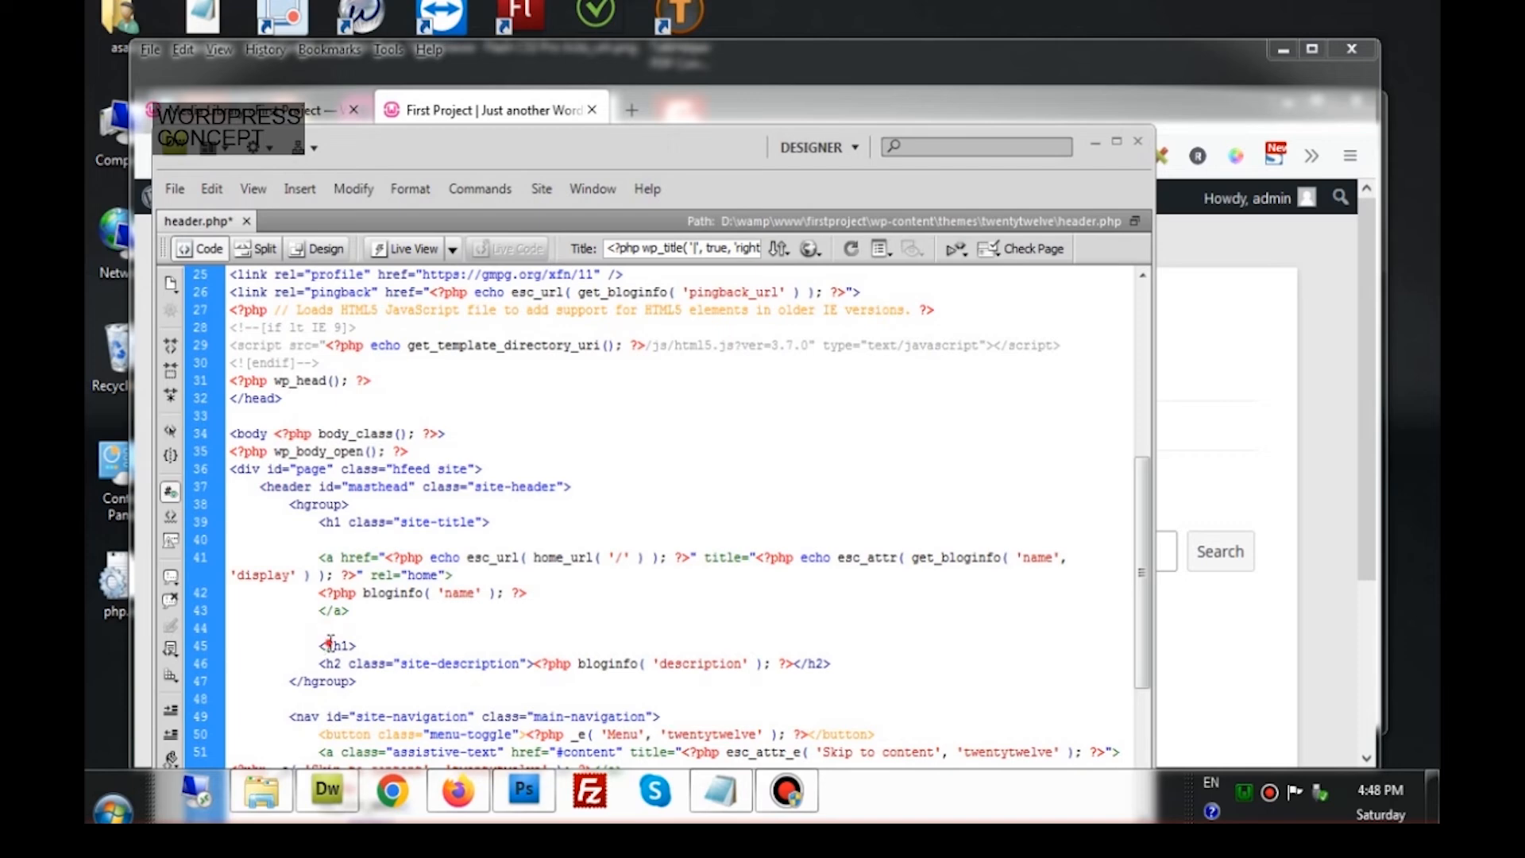
double_click(330, 643)
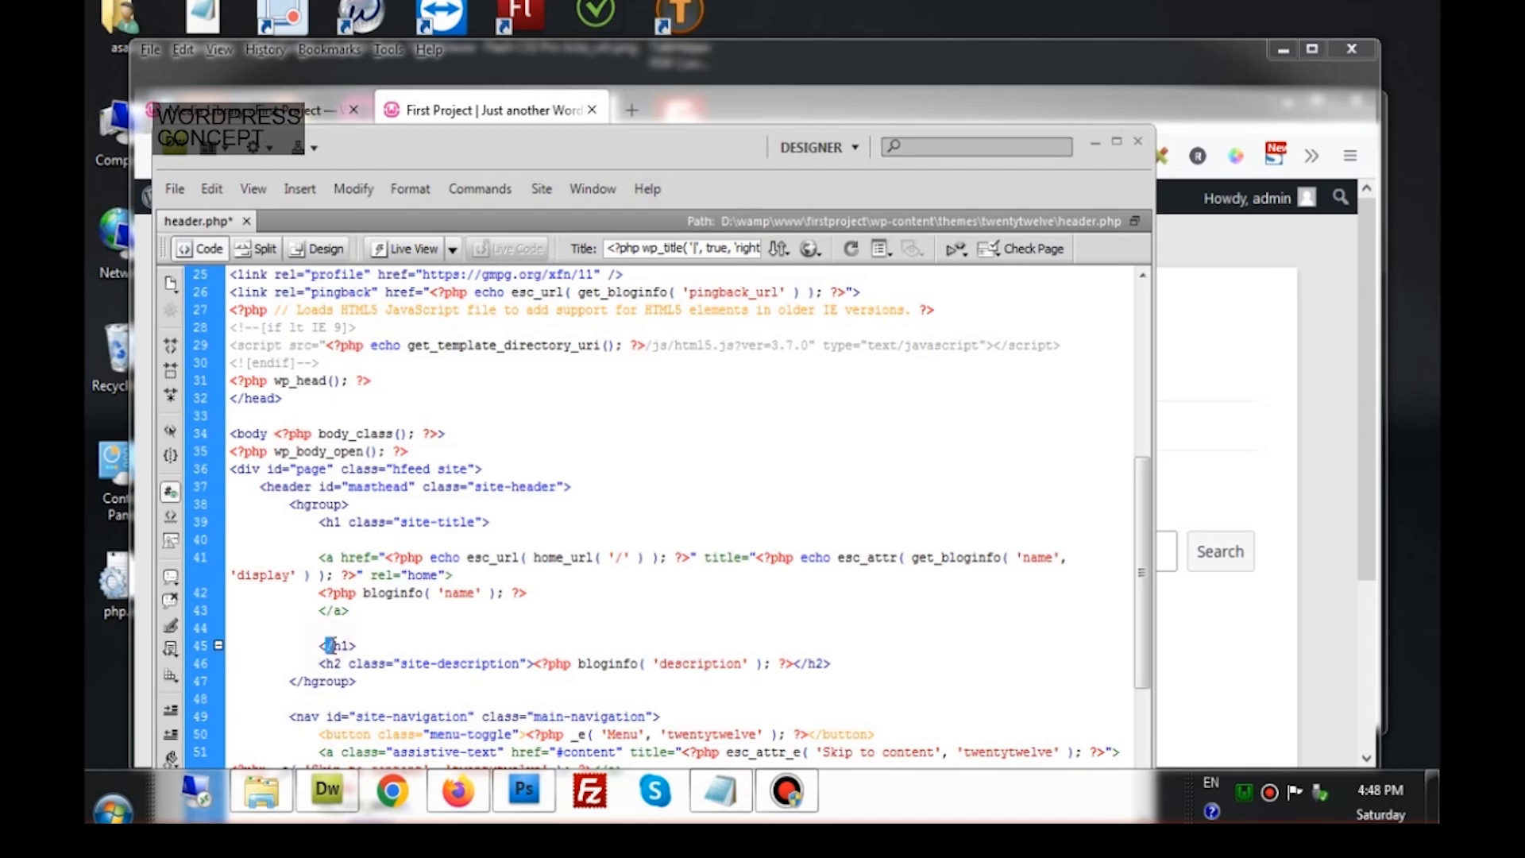
Review the header tags: the h1, the site-description h2, and the home link's opening and closing tags
click(325, 521)
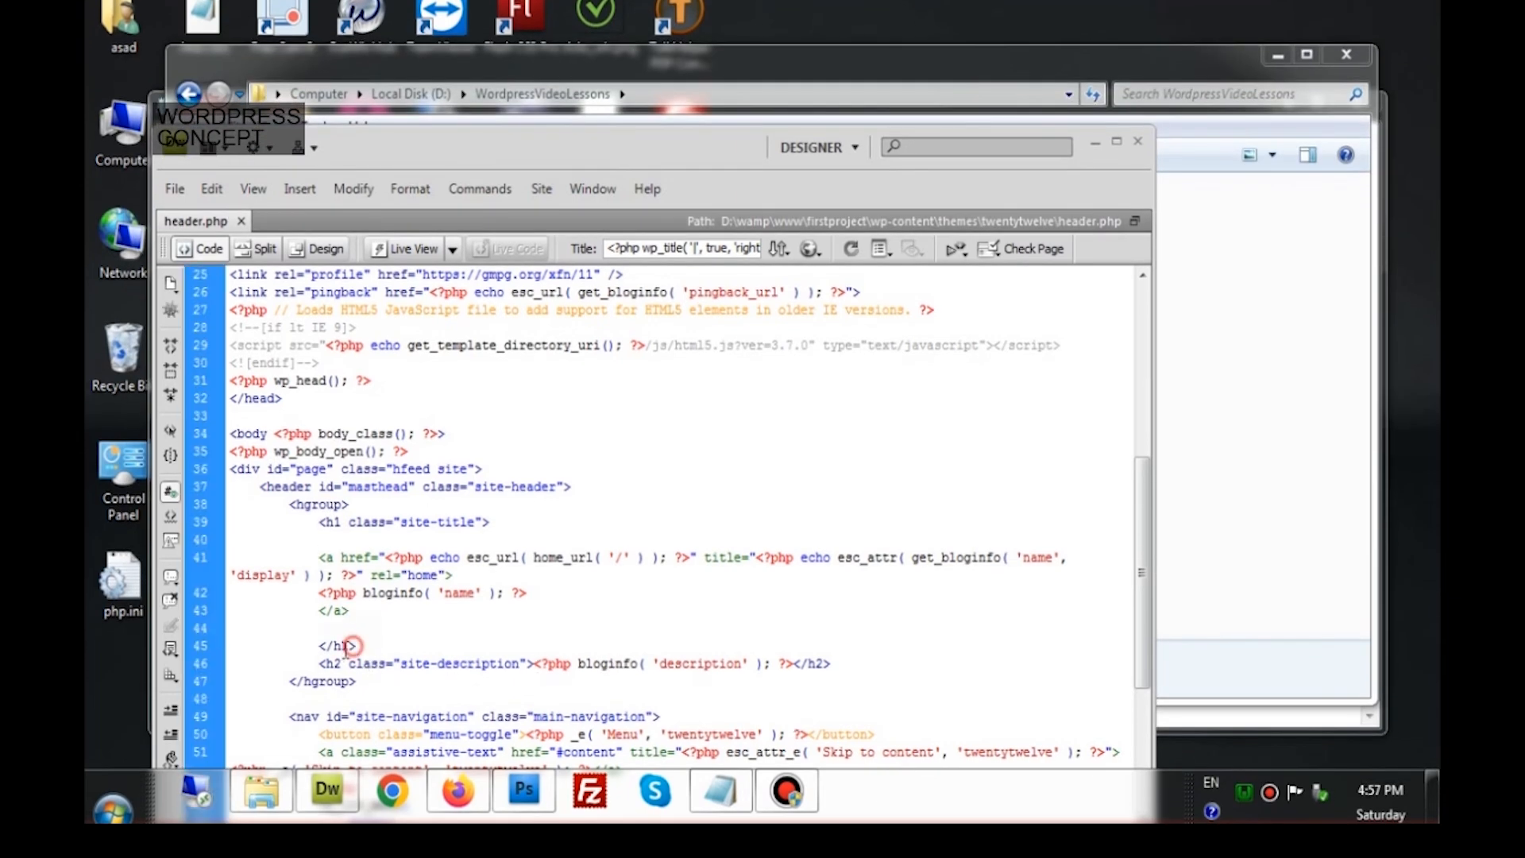
drag(355, 646, 315, 654)
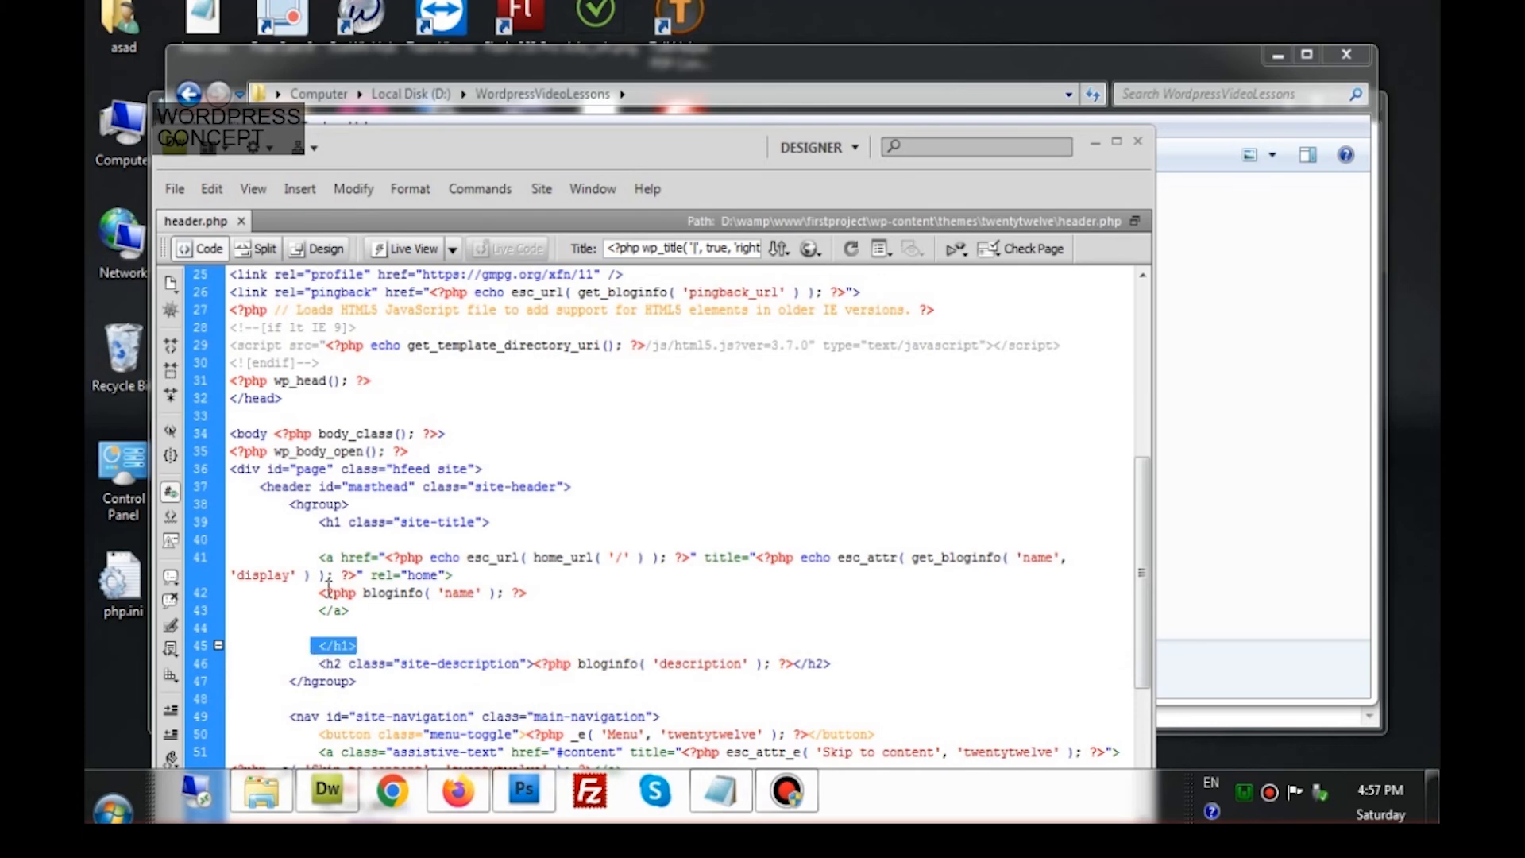
click(317, 557)
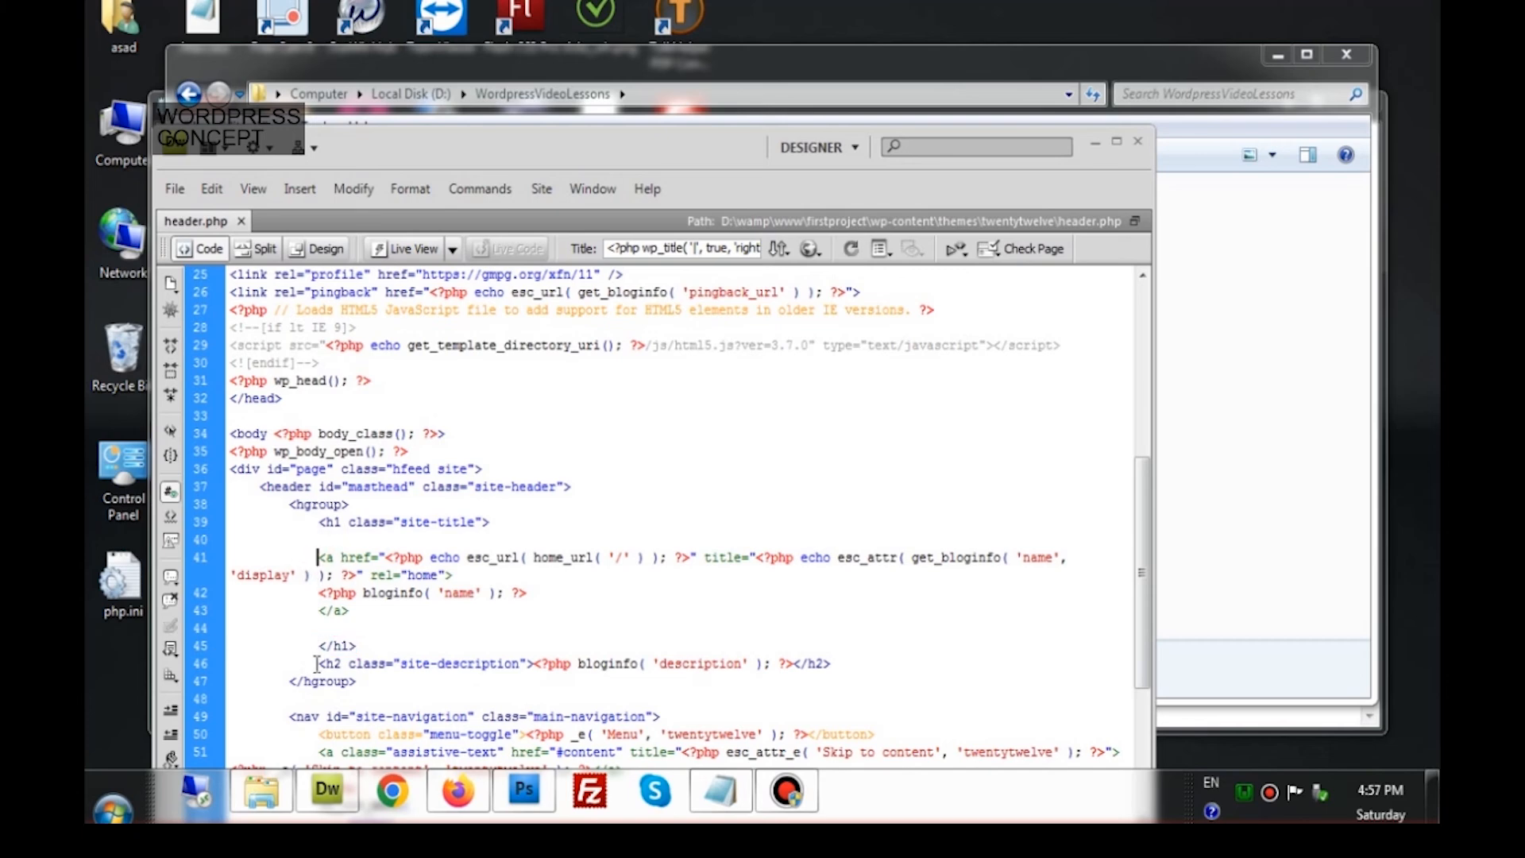
drag(319, 664, 527, 666)
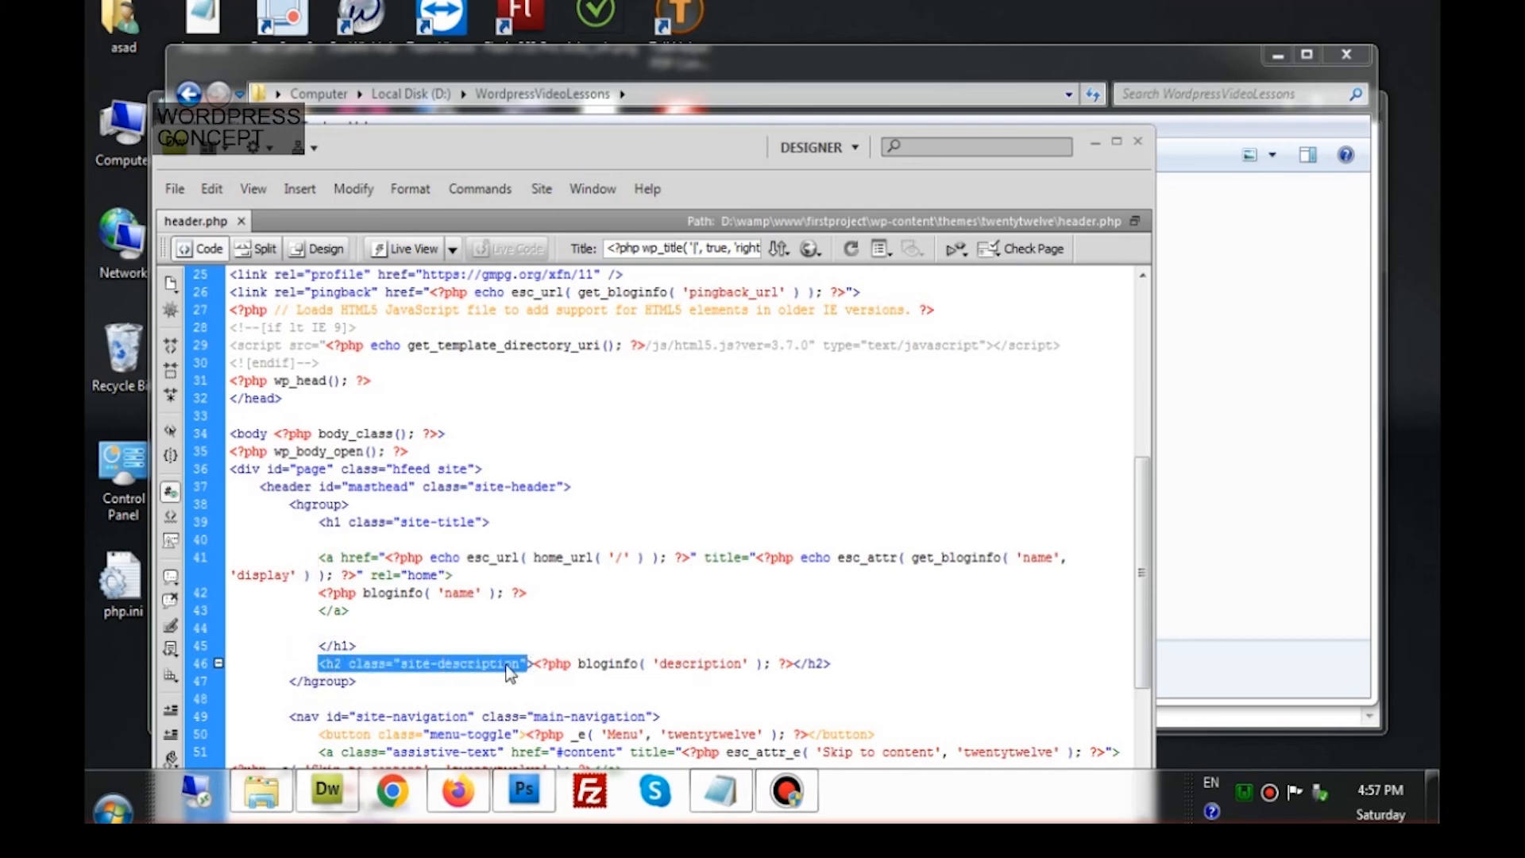
drag(534, 666, 319, 666)
drag(794, 664, 830, 666)
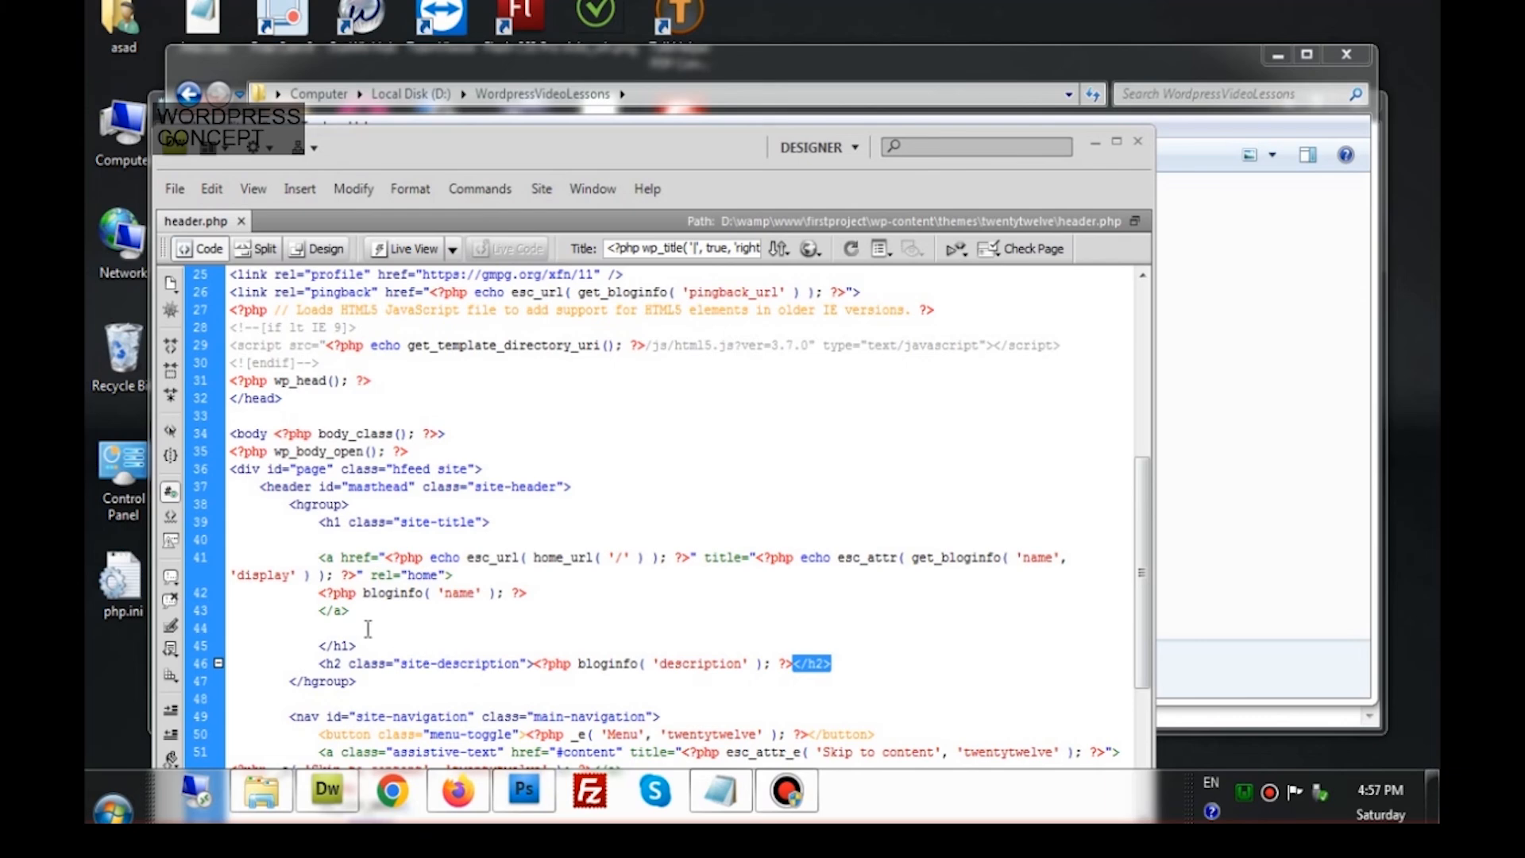
click(321, 601)
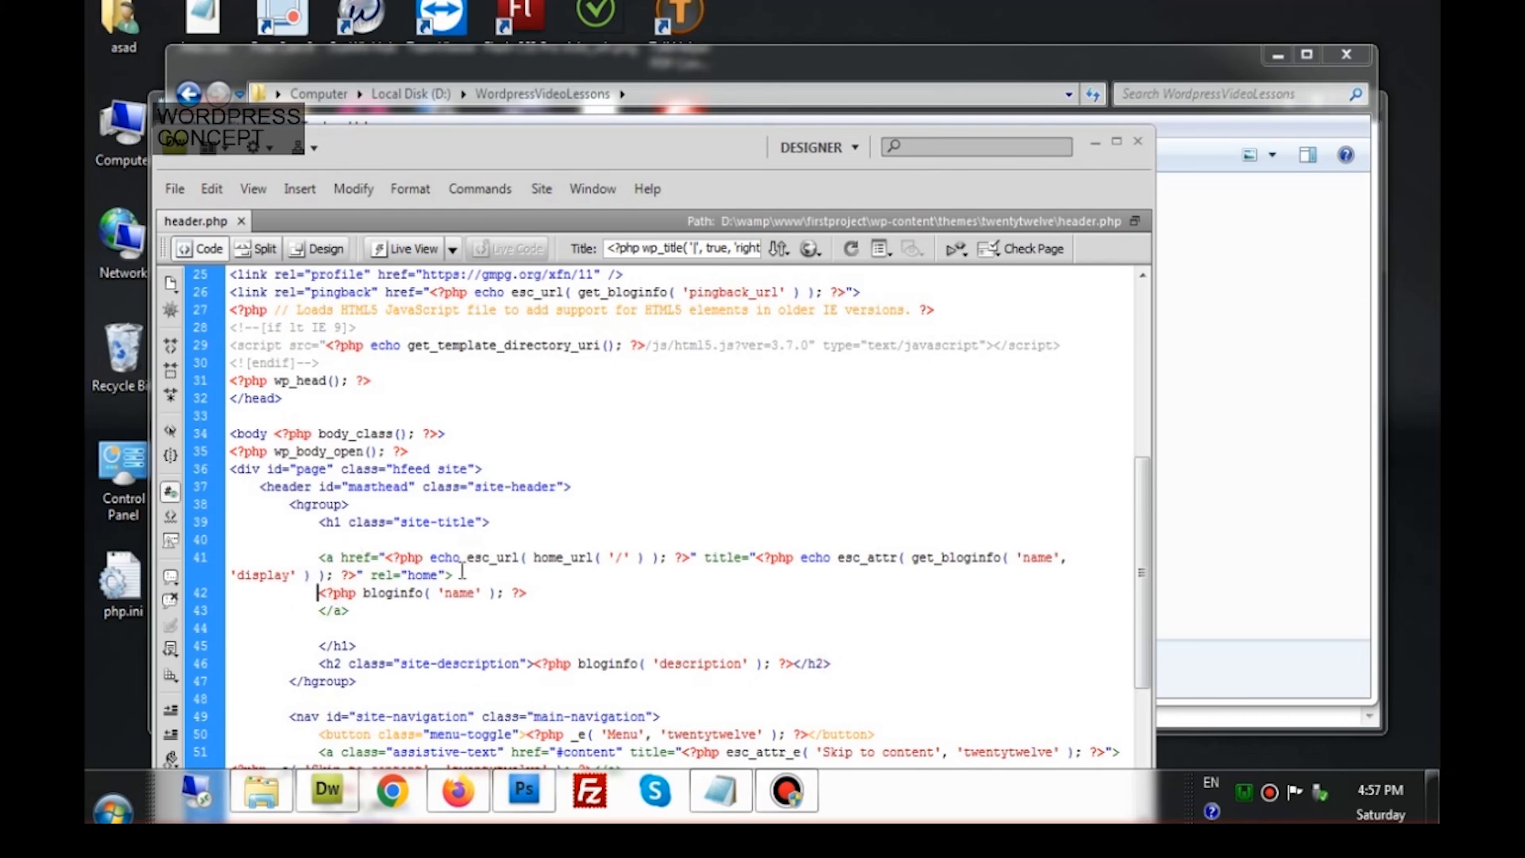
drag(421, 557, 317, 558)
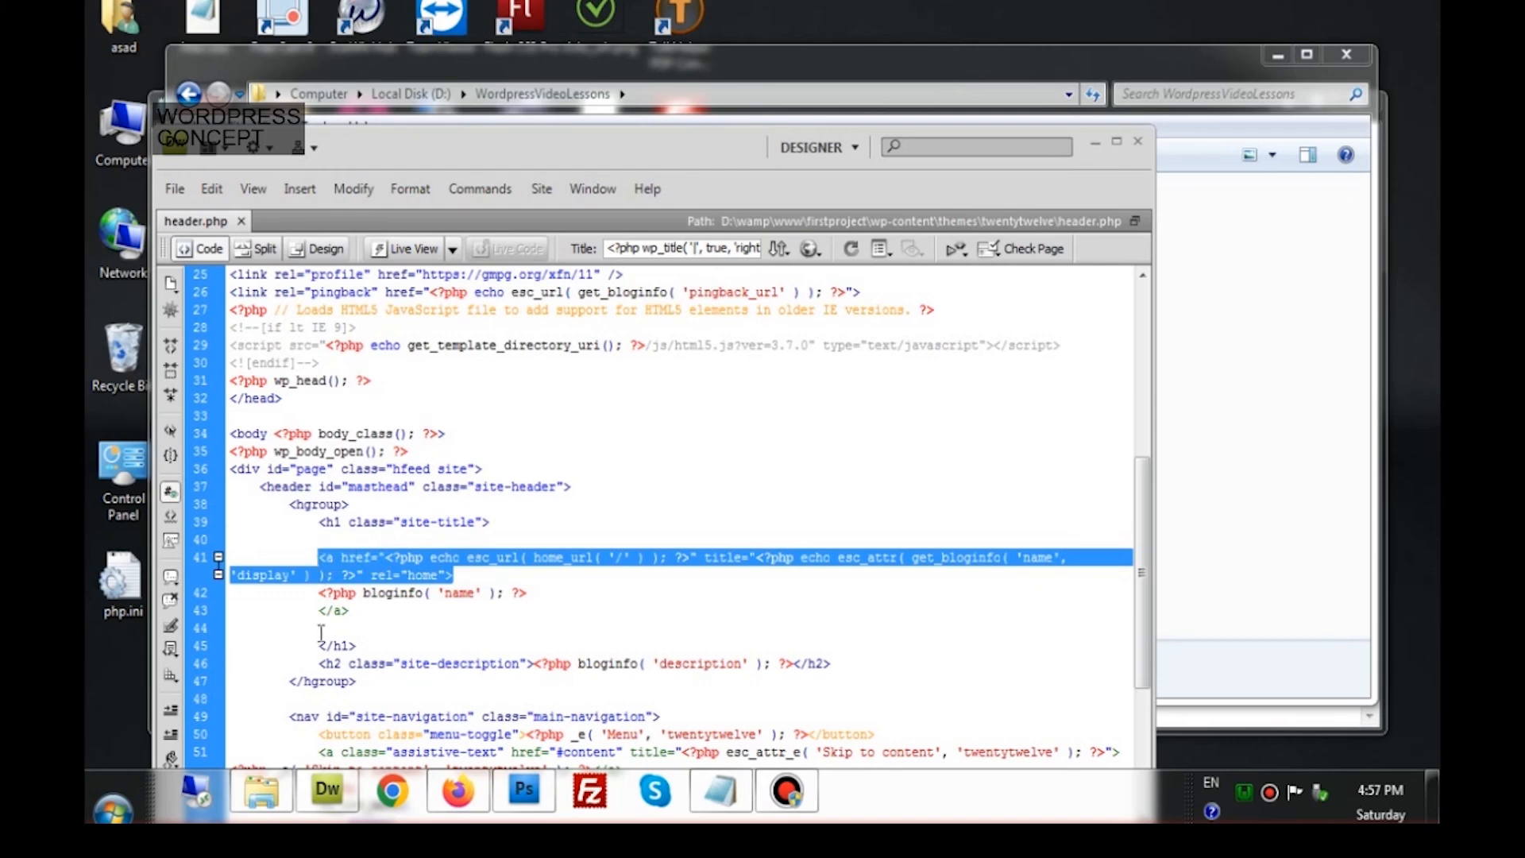
drag(318, 610, 349, 610)
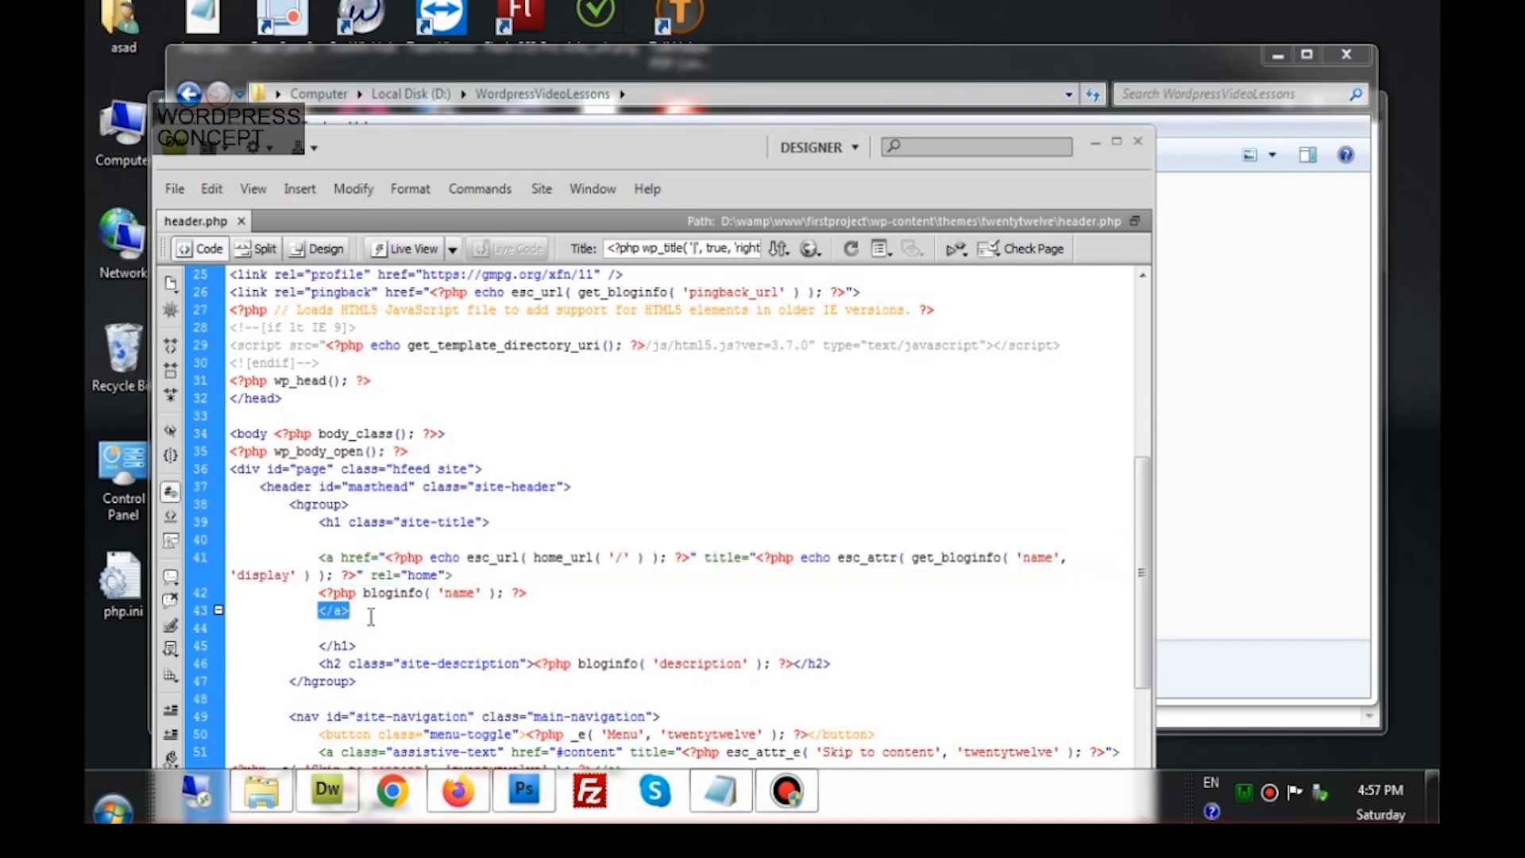
Compare with the live site, then select the <?php bloginfo( 'name' ); ?> output on line 42
click(473, 804)
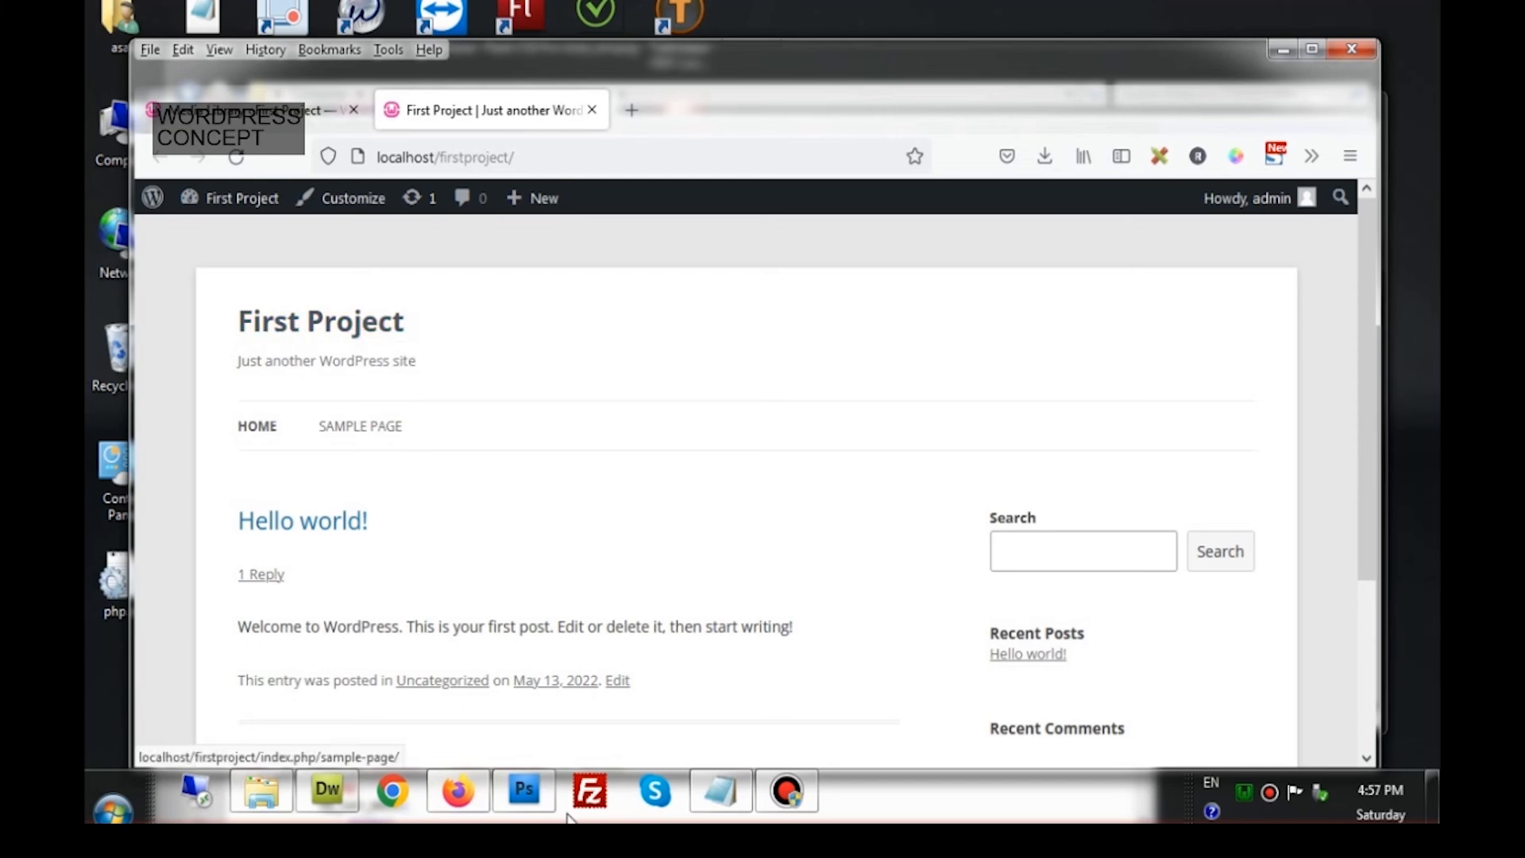
click(322, 809)
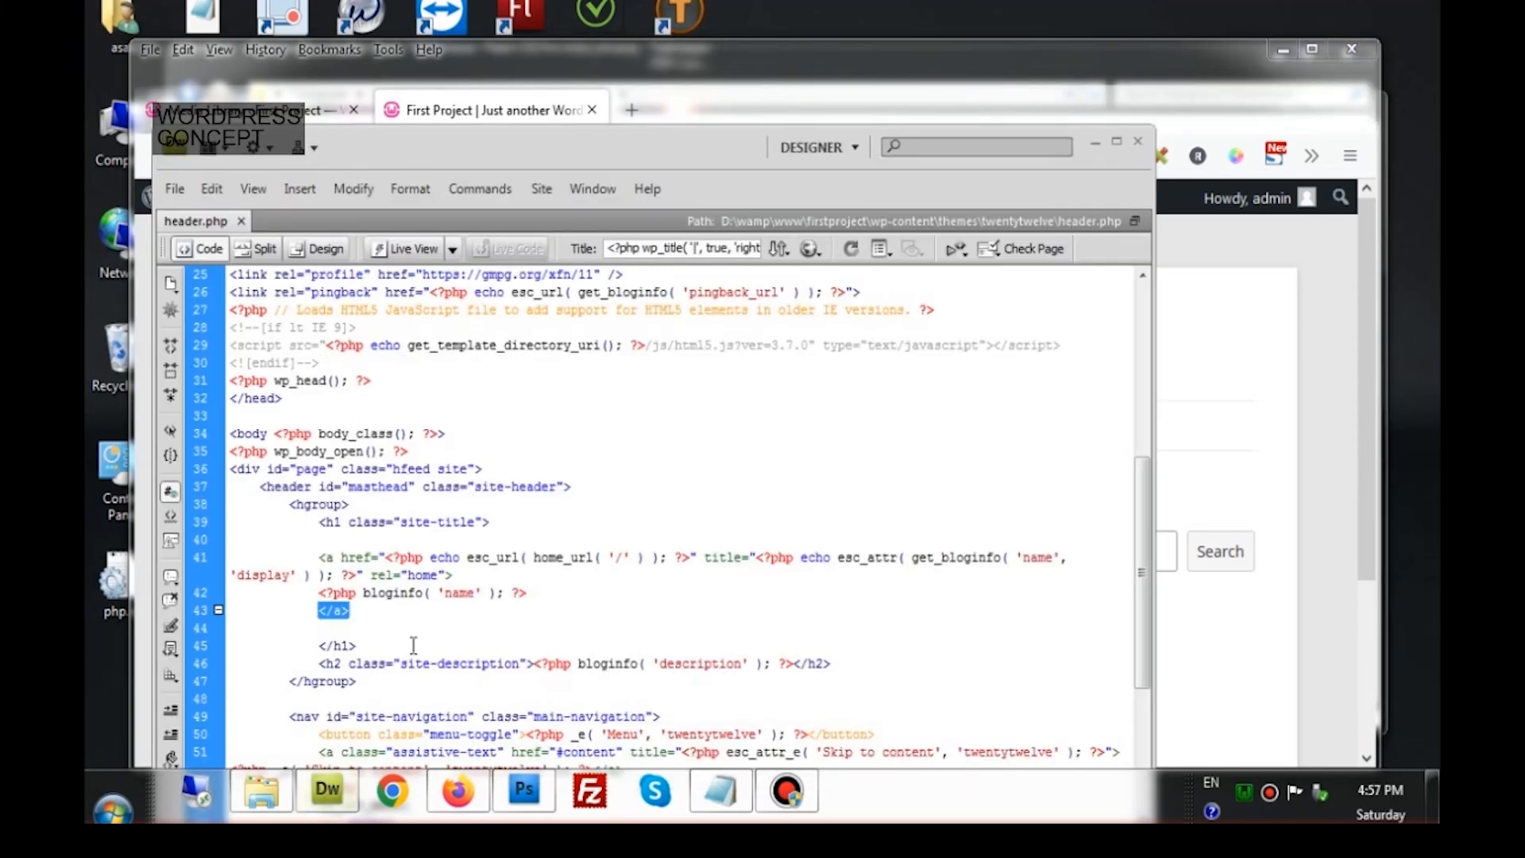
click(401, 594)
drag(343, 598, 557, 597)
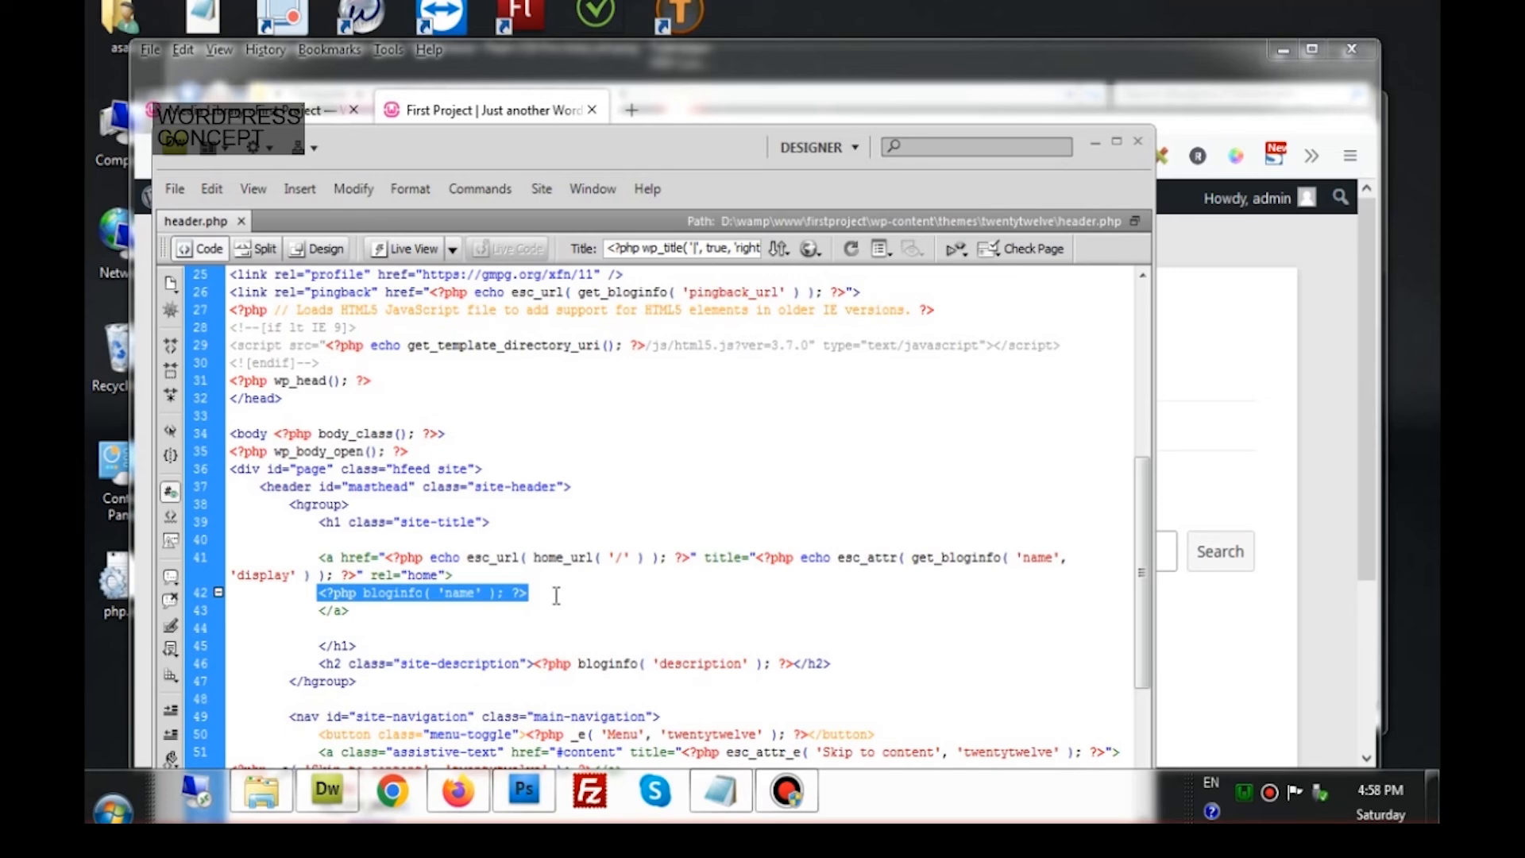
Replace the site-name output on line 42 with <img src=""> containing the pasted logo.png URL
text(<img )
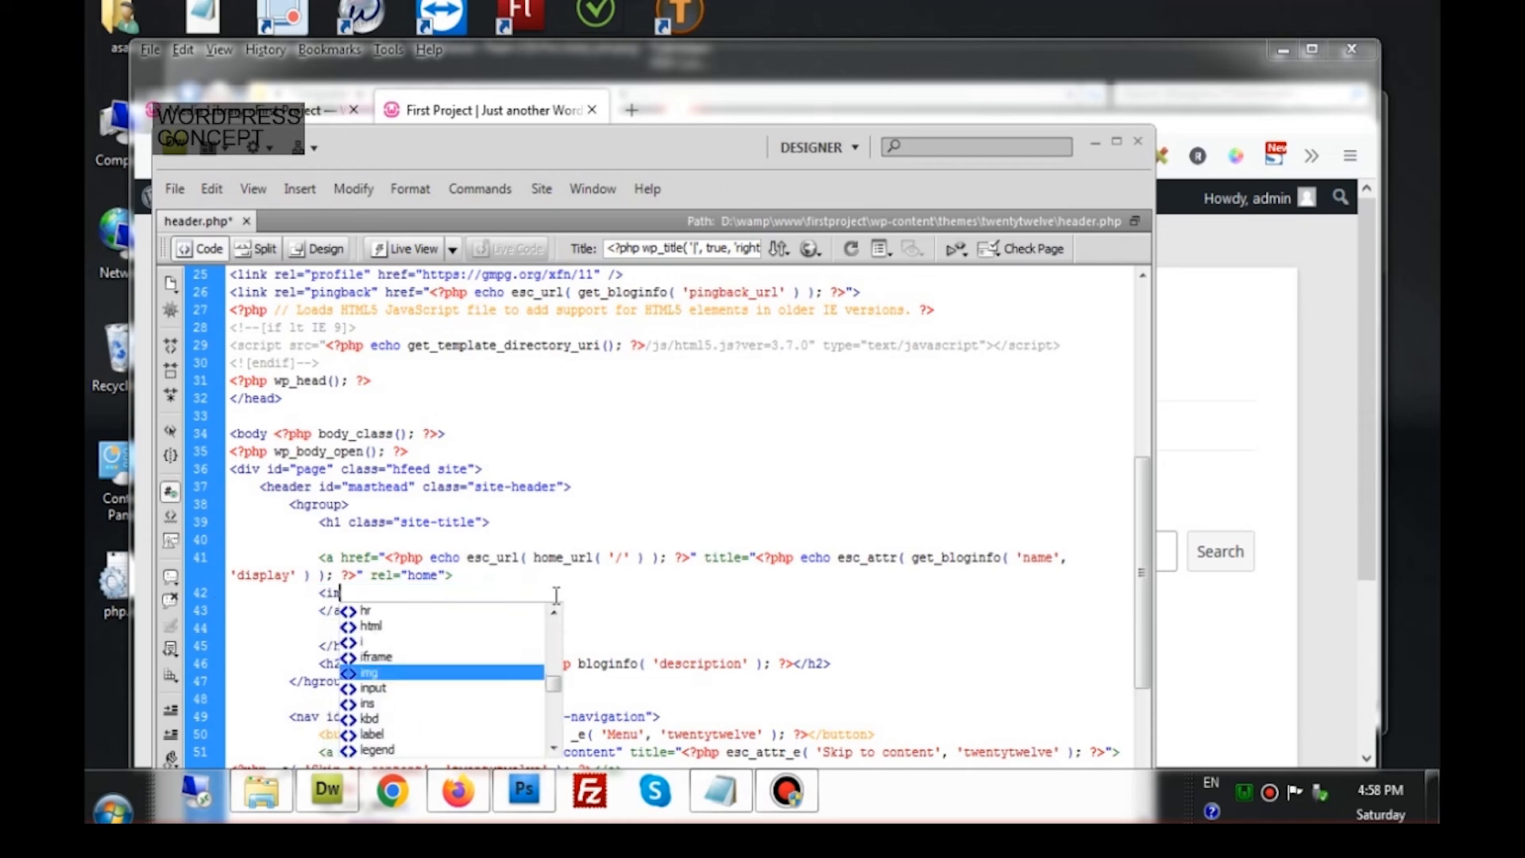
text(src)
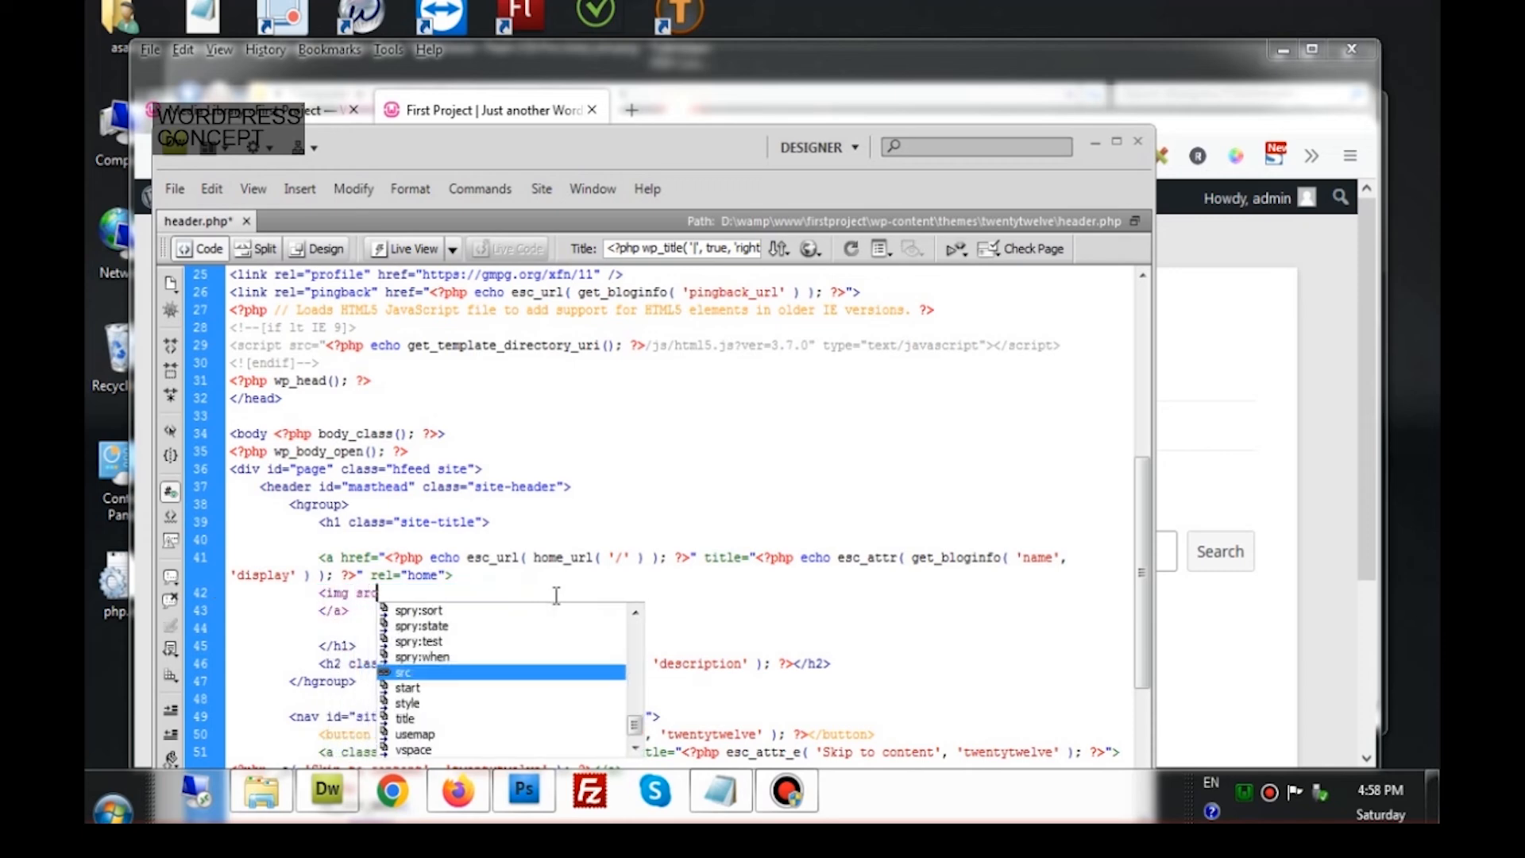
text(="")
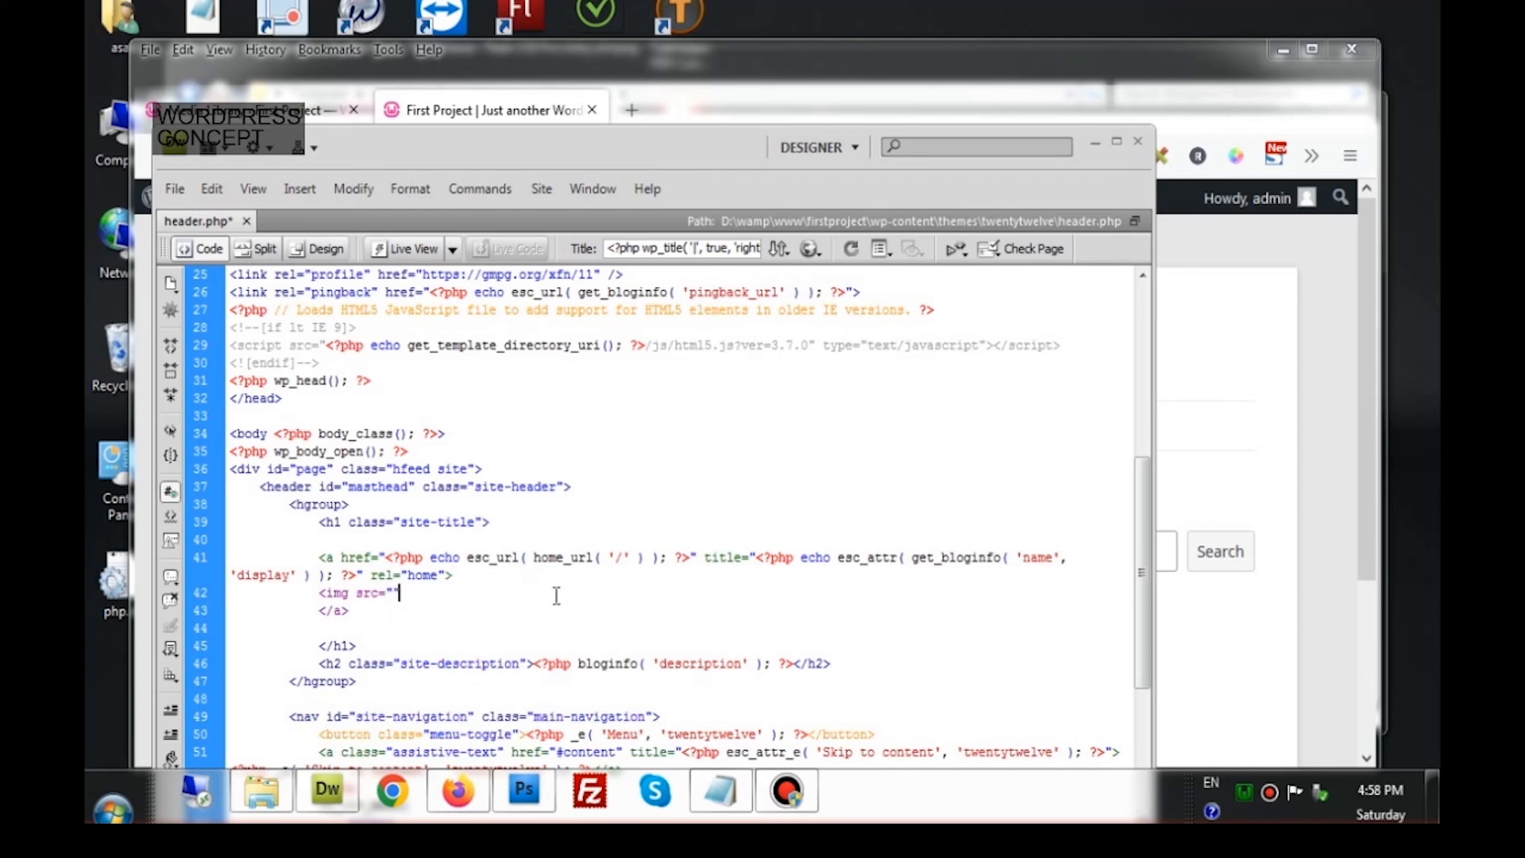
key(Left)
text(http://localhost/firstproject/wp-content/uploads/2022/05/logo.png)
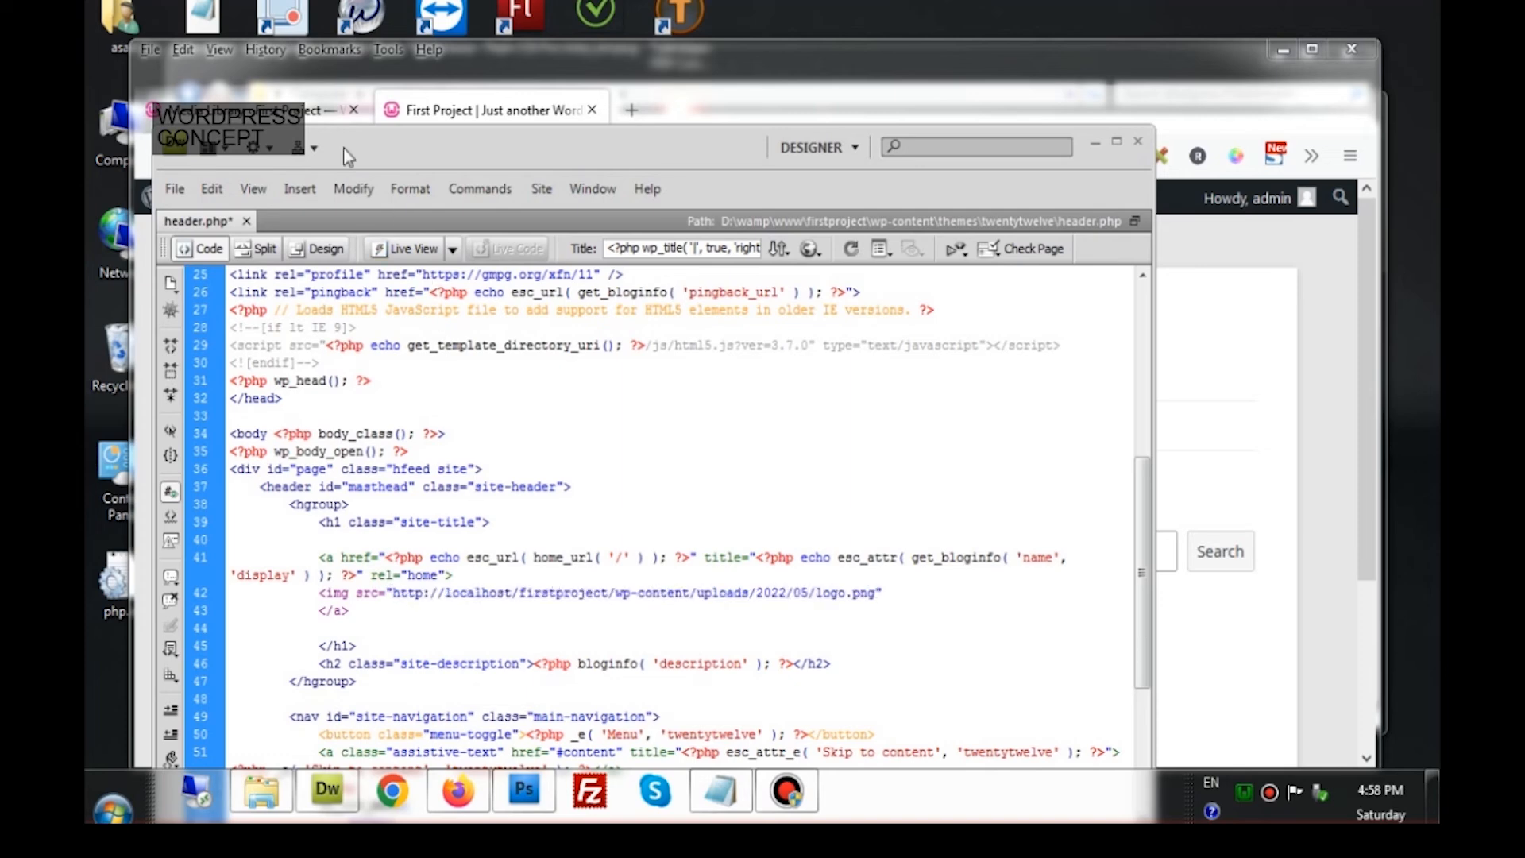
click(300, 119)
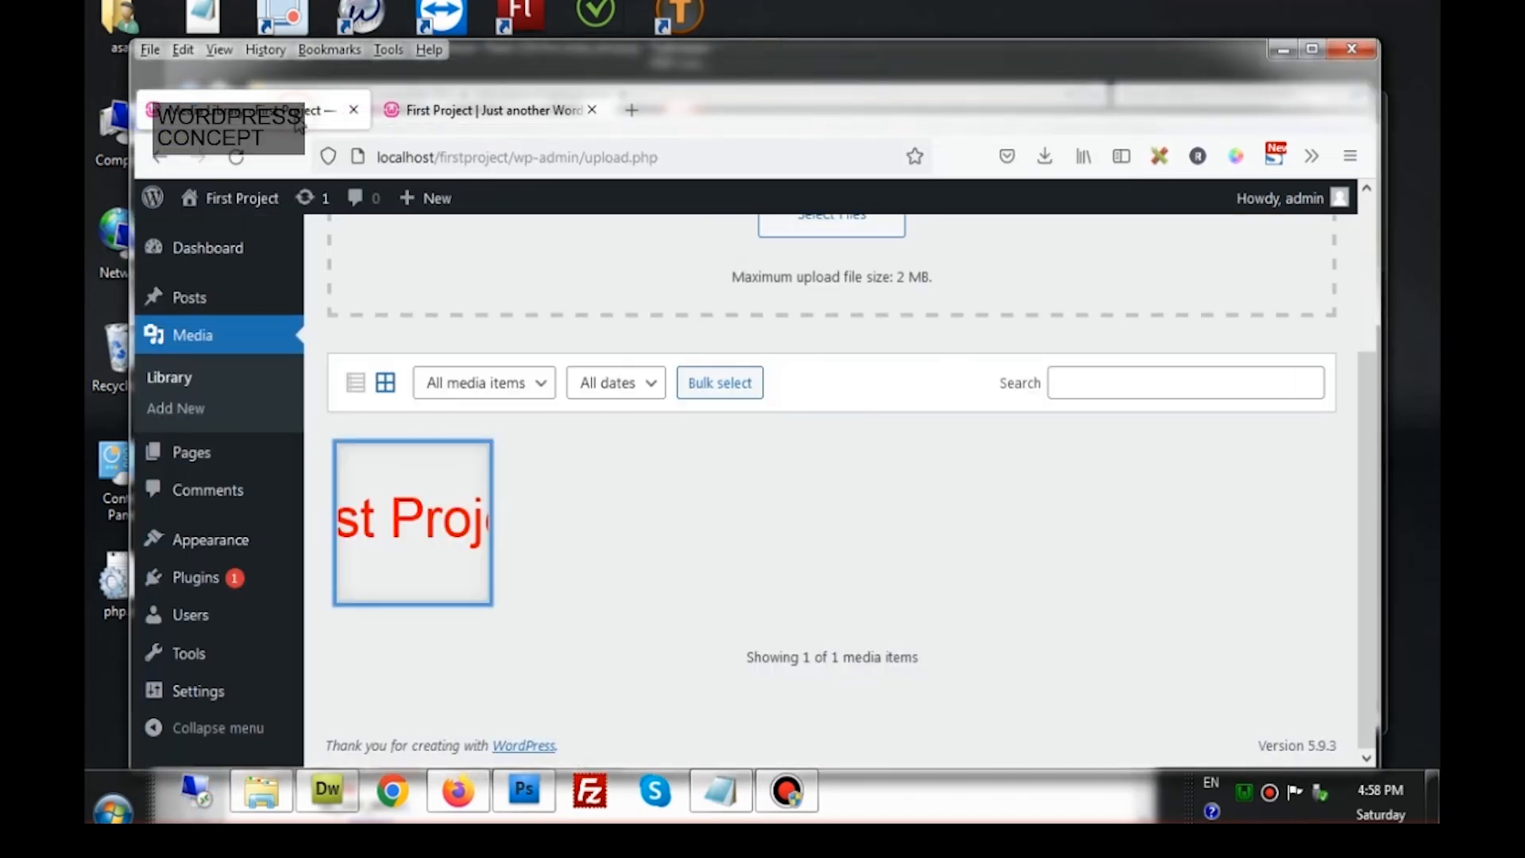
Select the logo image's File URL in the Media Library attachment details, then close them
click(426, 552)
scroll(1140, 572, down, 3)
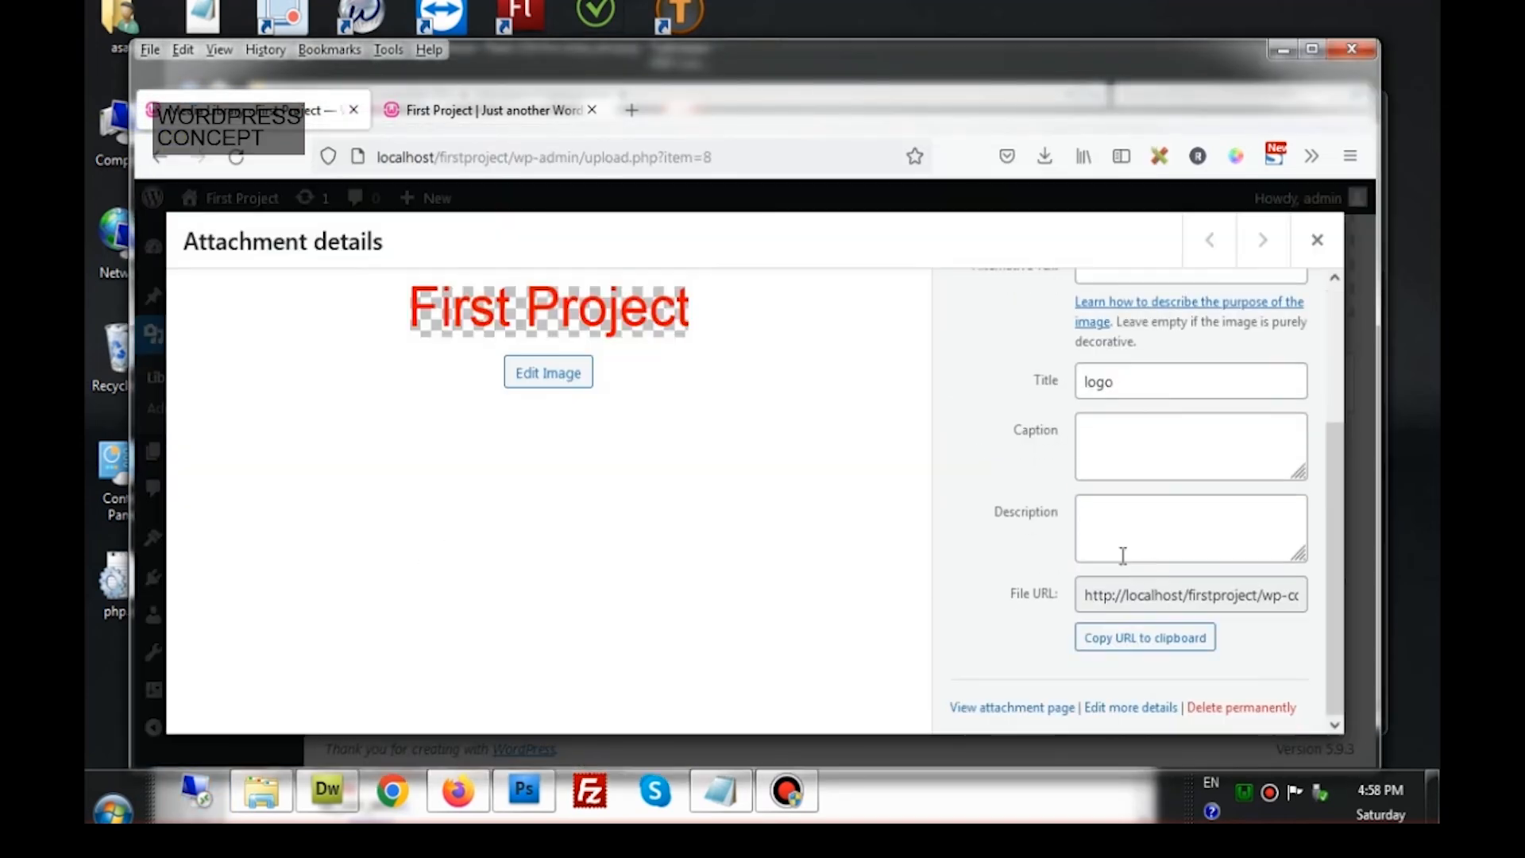
click(1134, 592)
drag(1085, 591, 1357, 589)
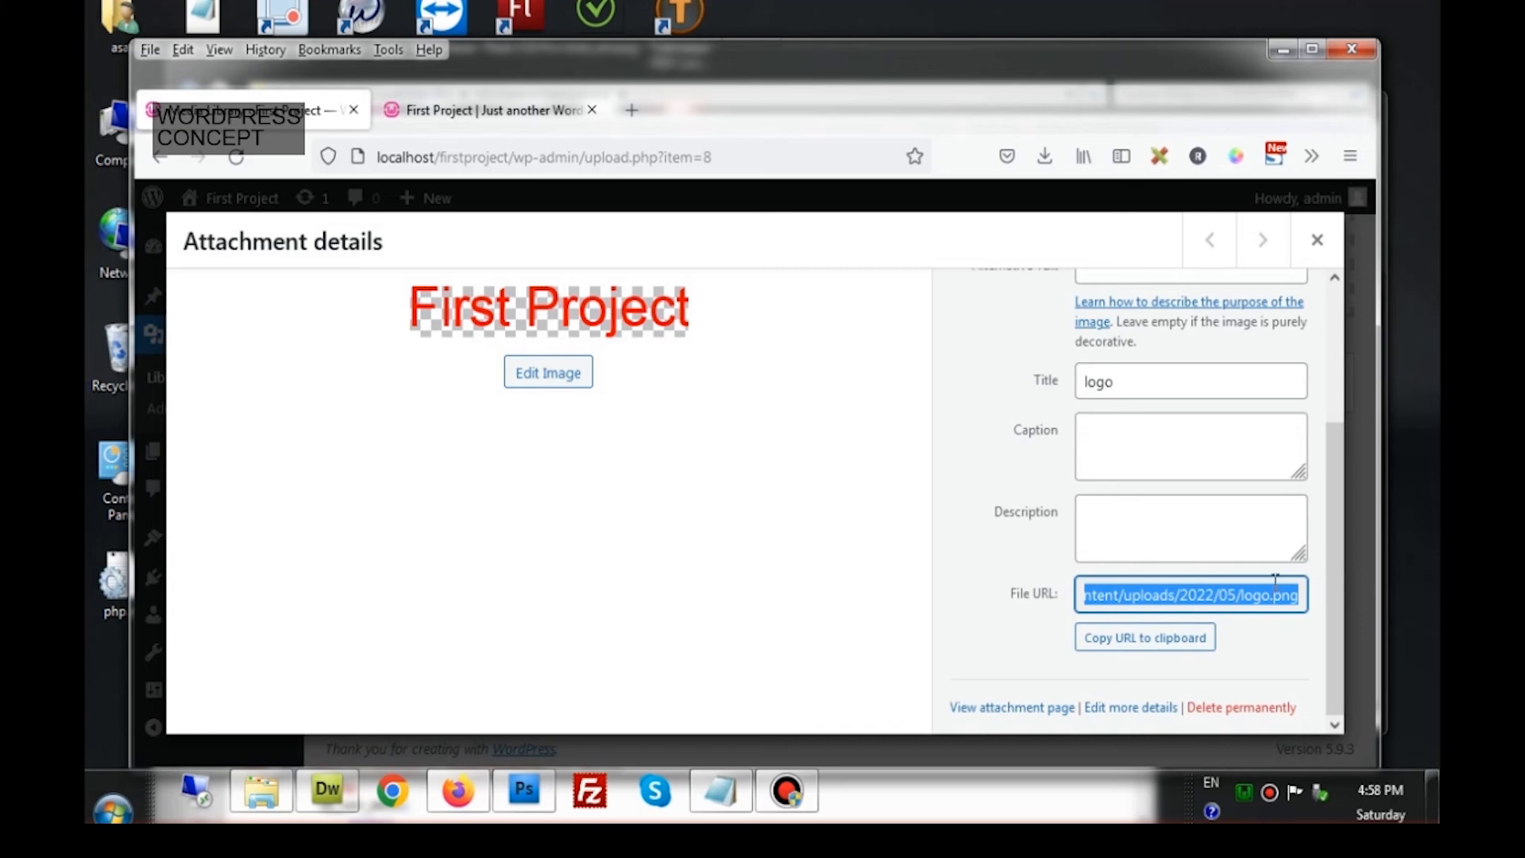
click(1318, 241)
click(328, 789)
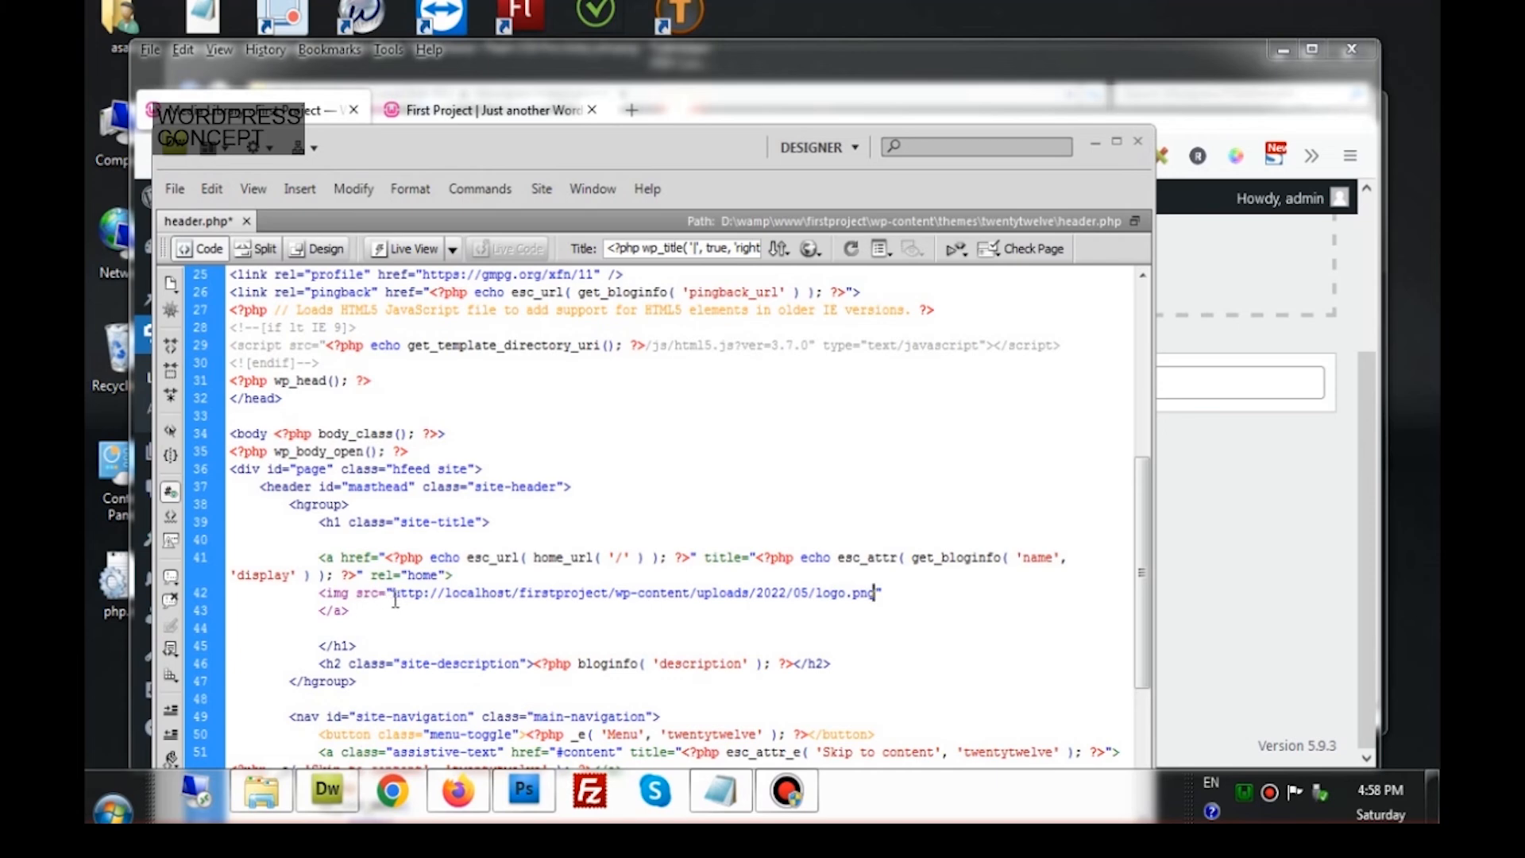
Self-close the line 42 img tag with /> after the logo URL and save header.php
drag(394, 593, 875, 594)
click(902, 592)
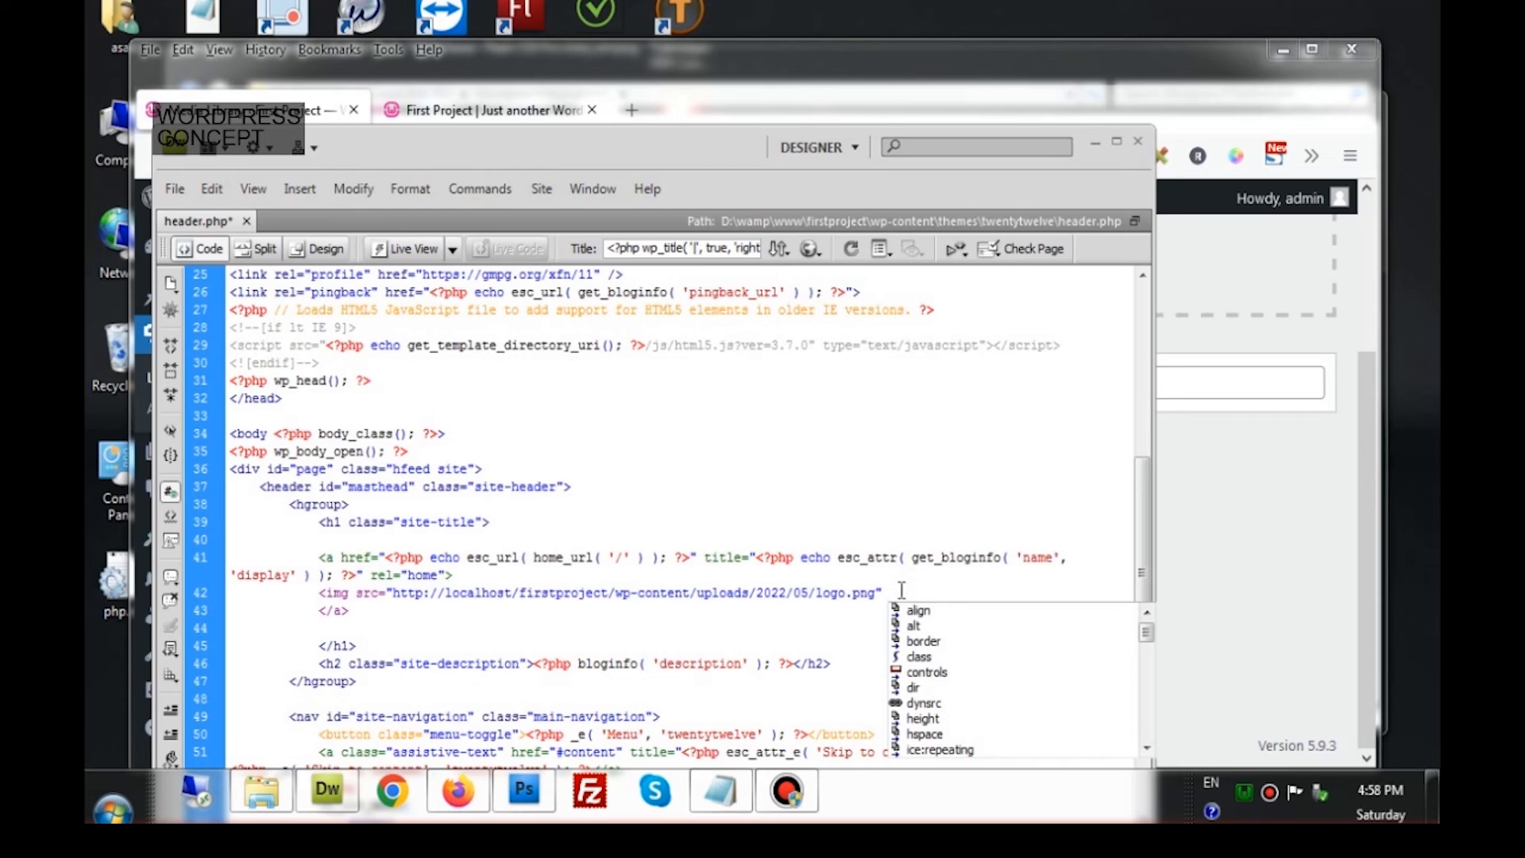
text(/>)
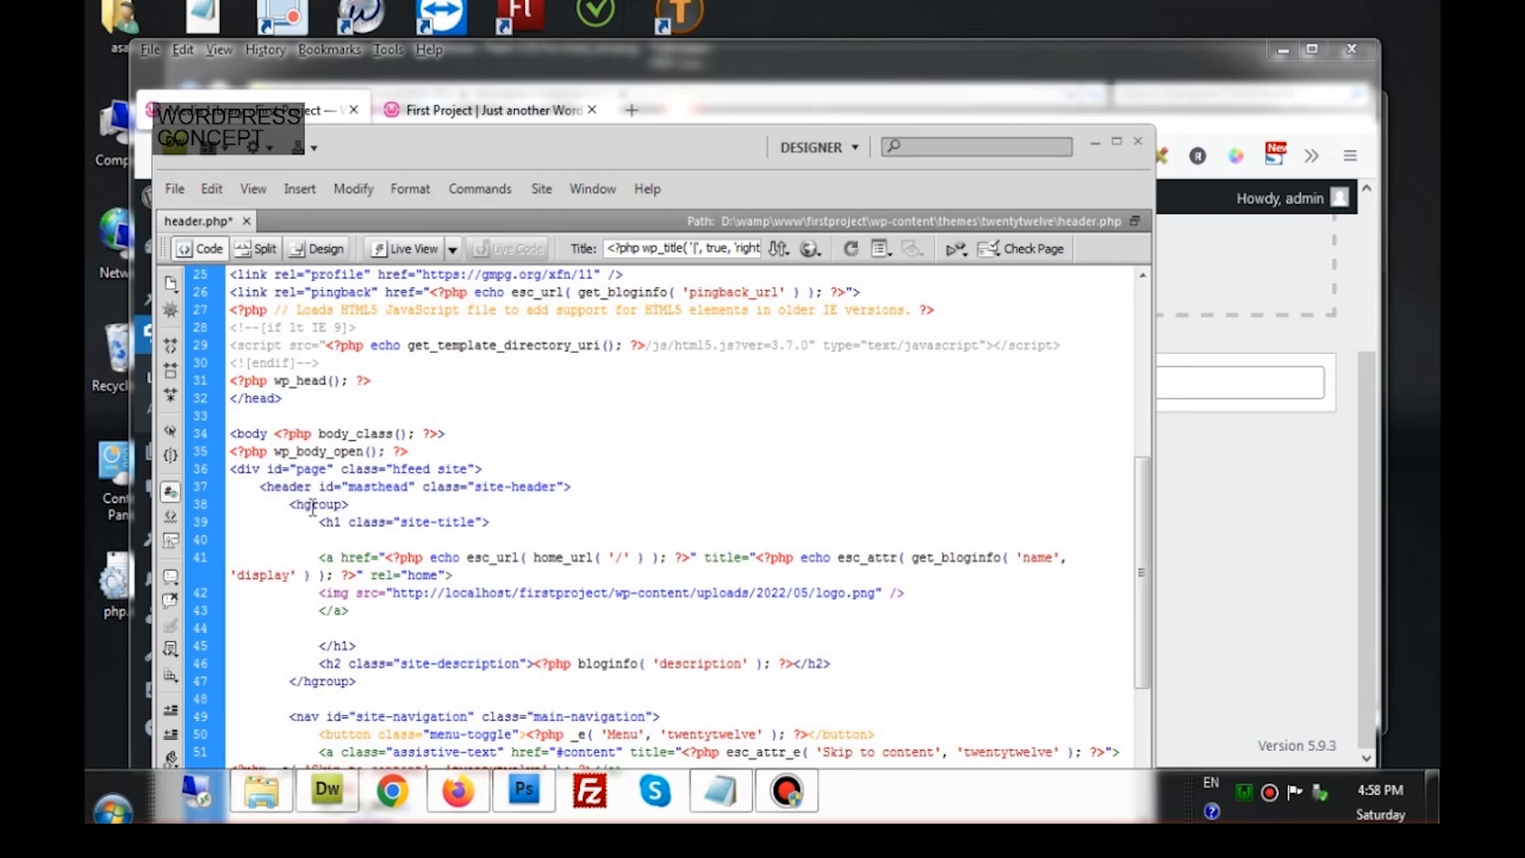
click(175, 188)
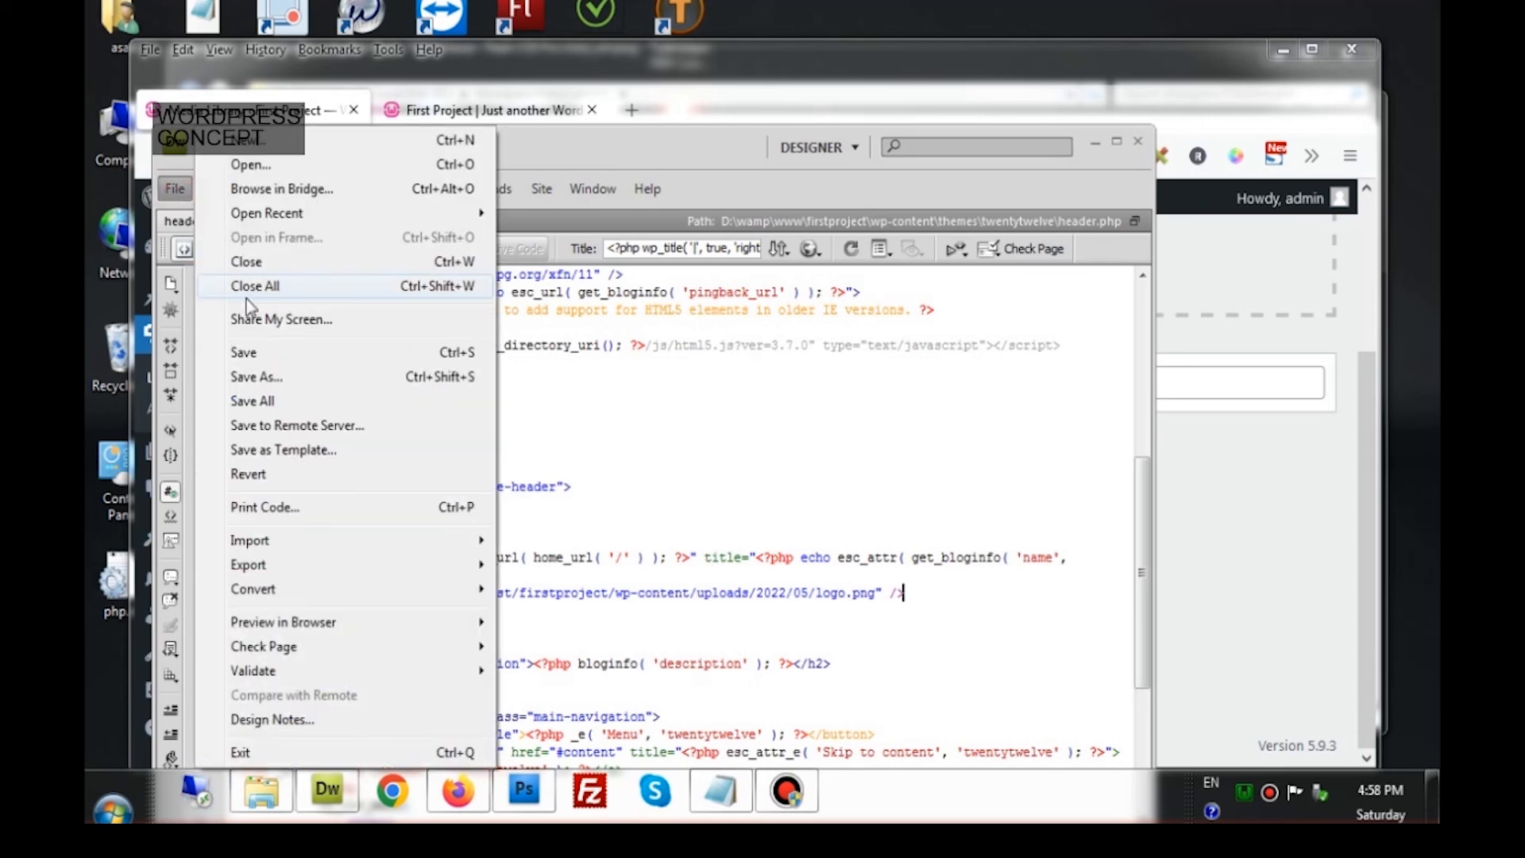
click(255, 354)
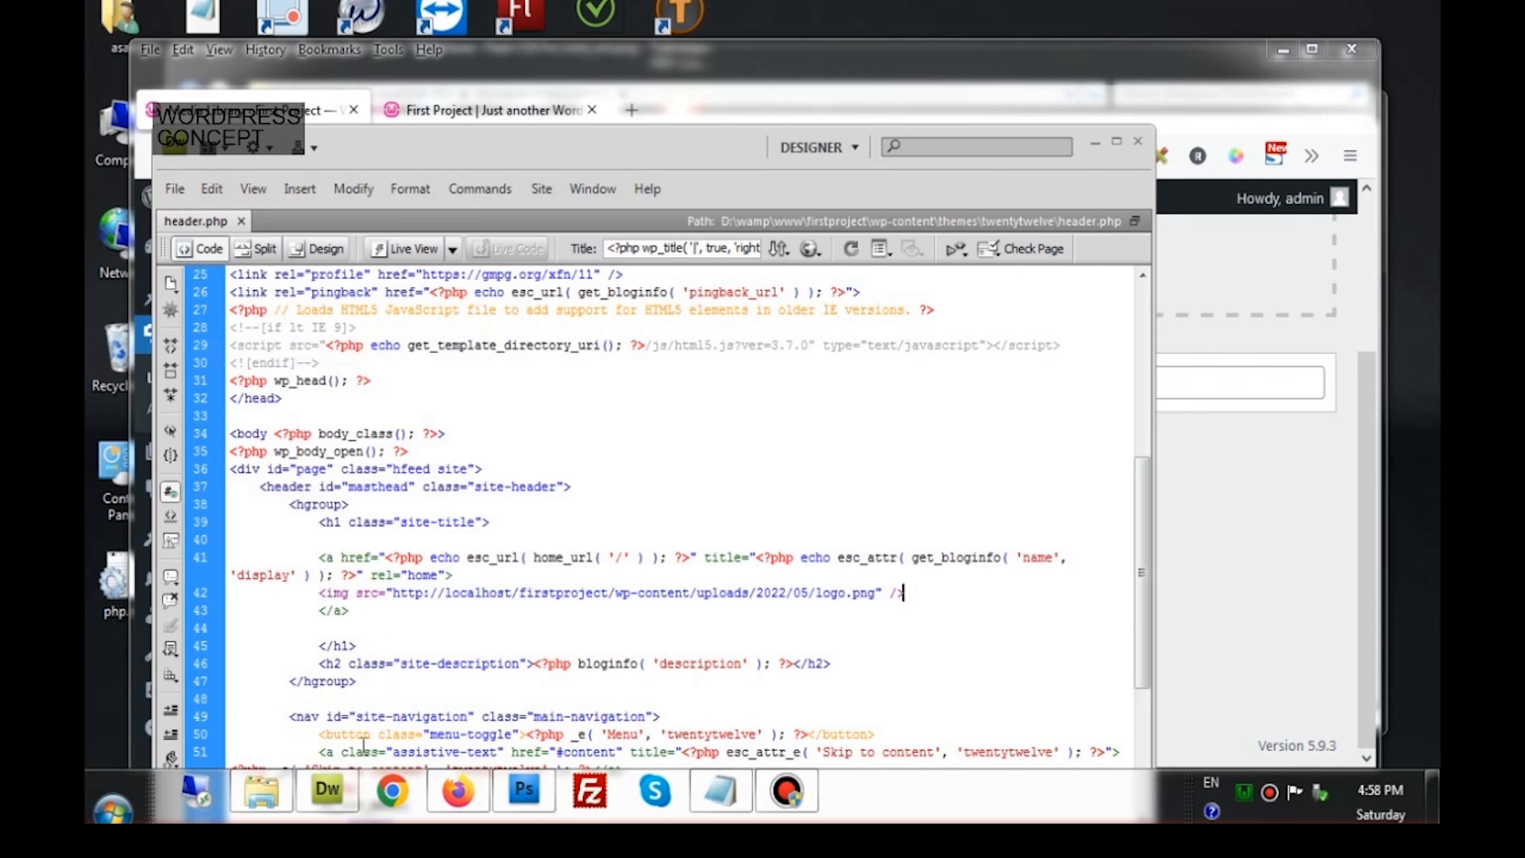
Reload the First Project site and scroll the front page to confirm the red logo header
click(439, 806)
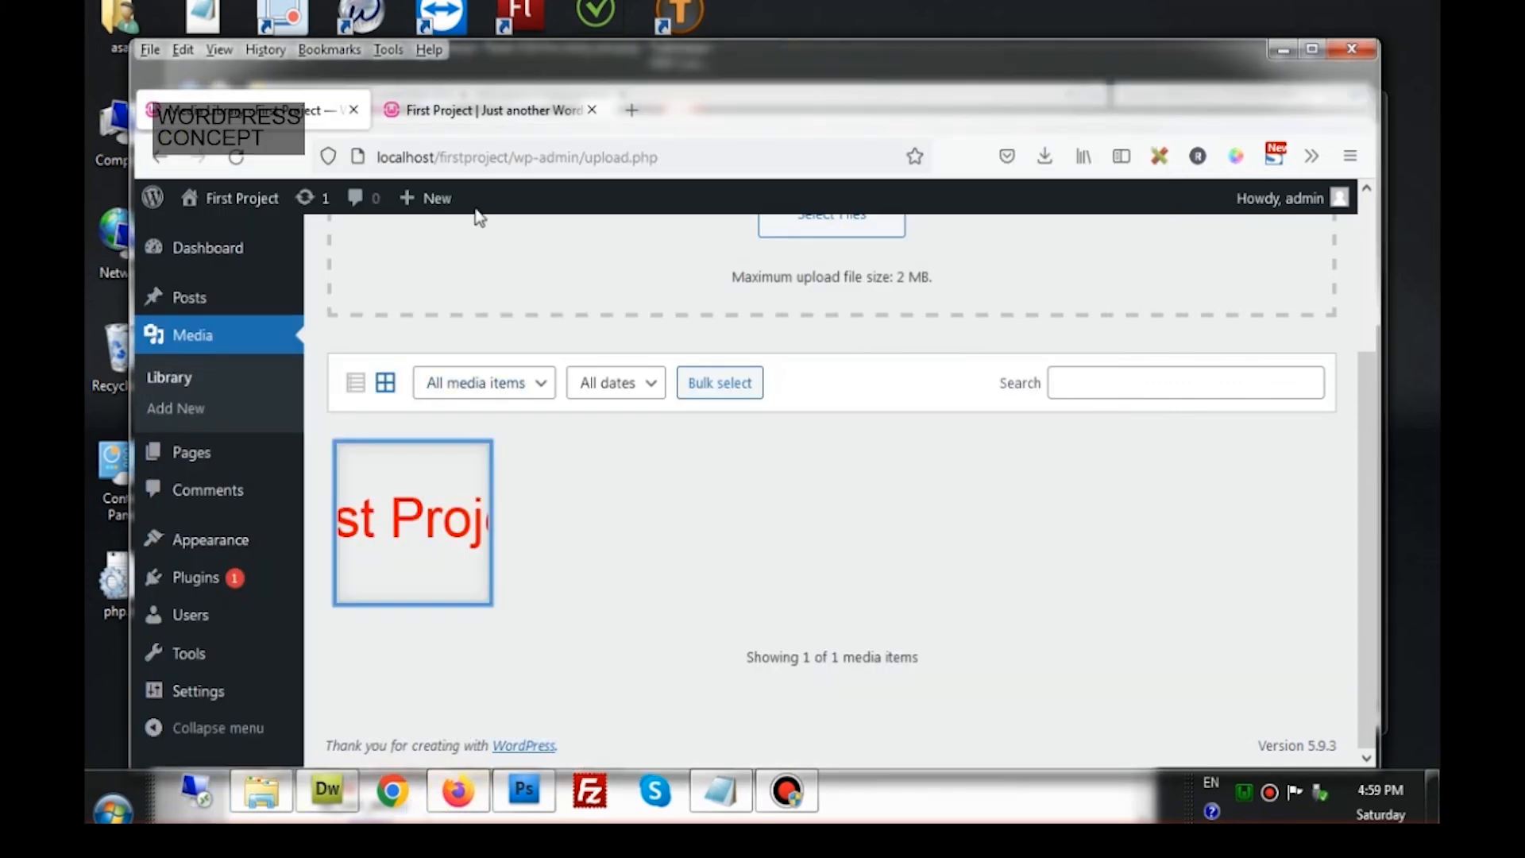
click(497, 123)
click(235, 159)
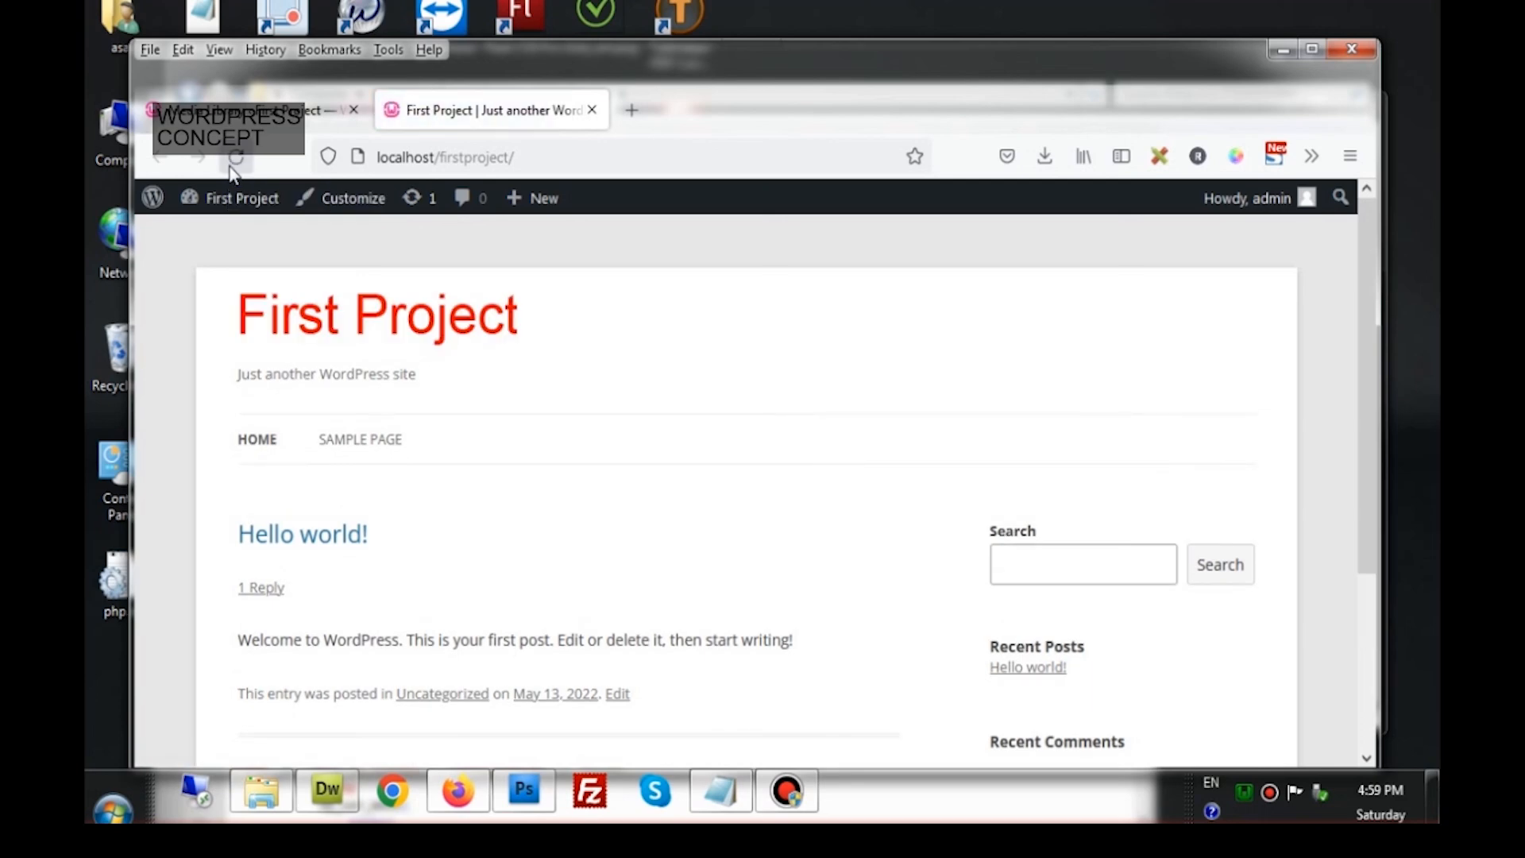
click(382, 332)
scroll(503, 574, down, 3)
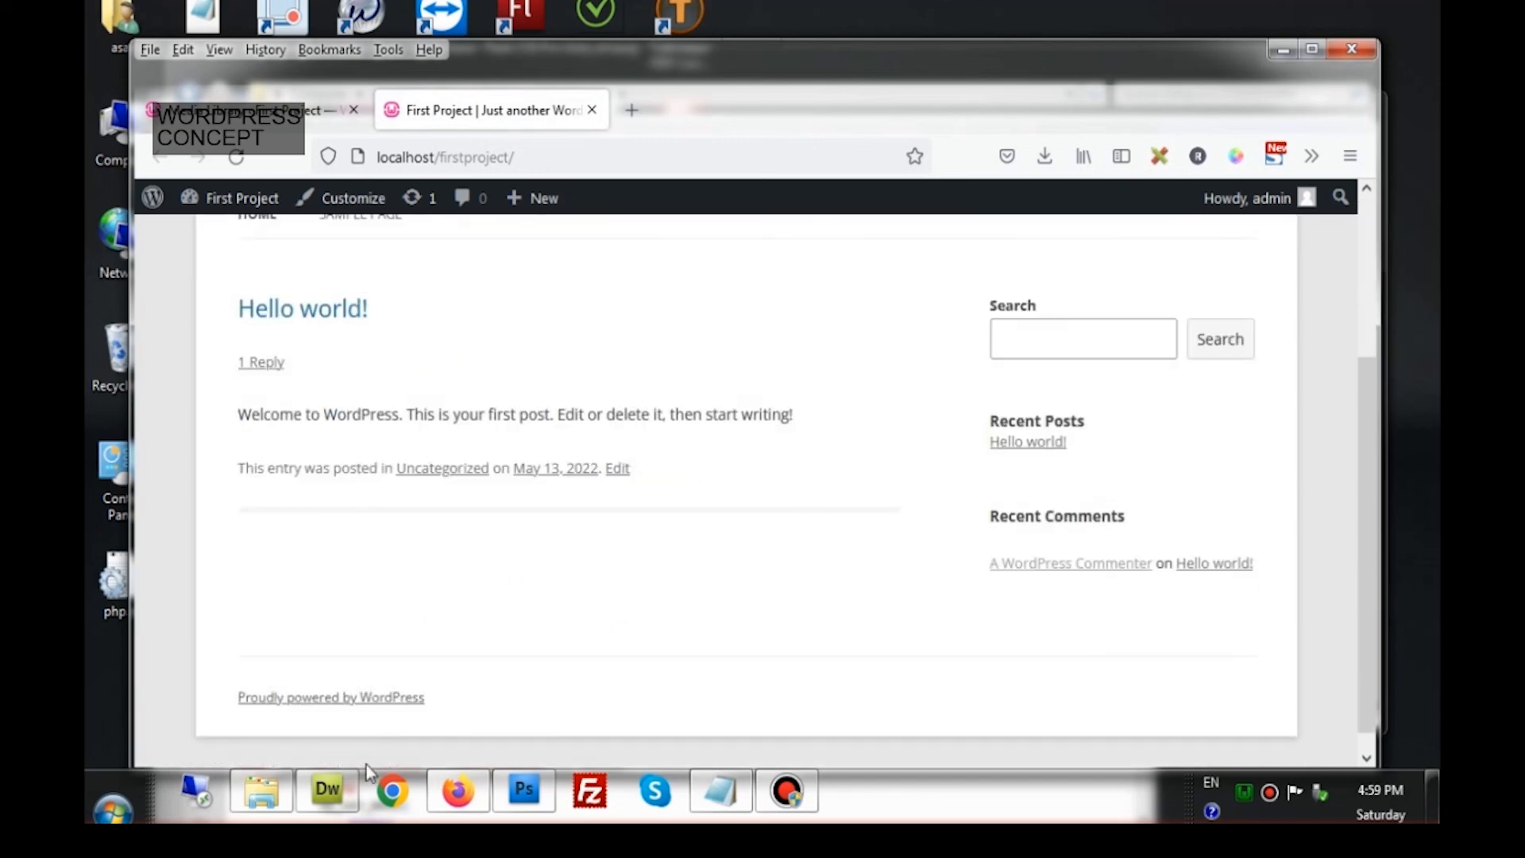
scroll(520, 503, down, 1)
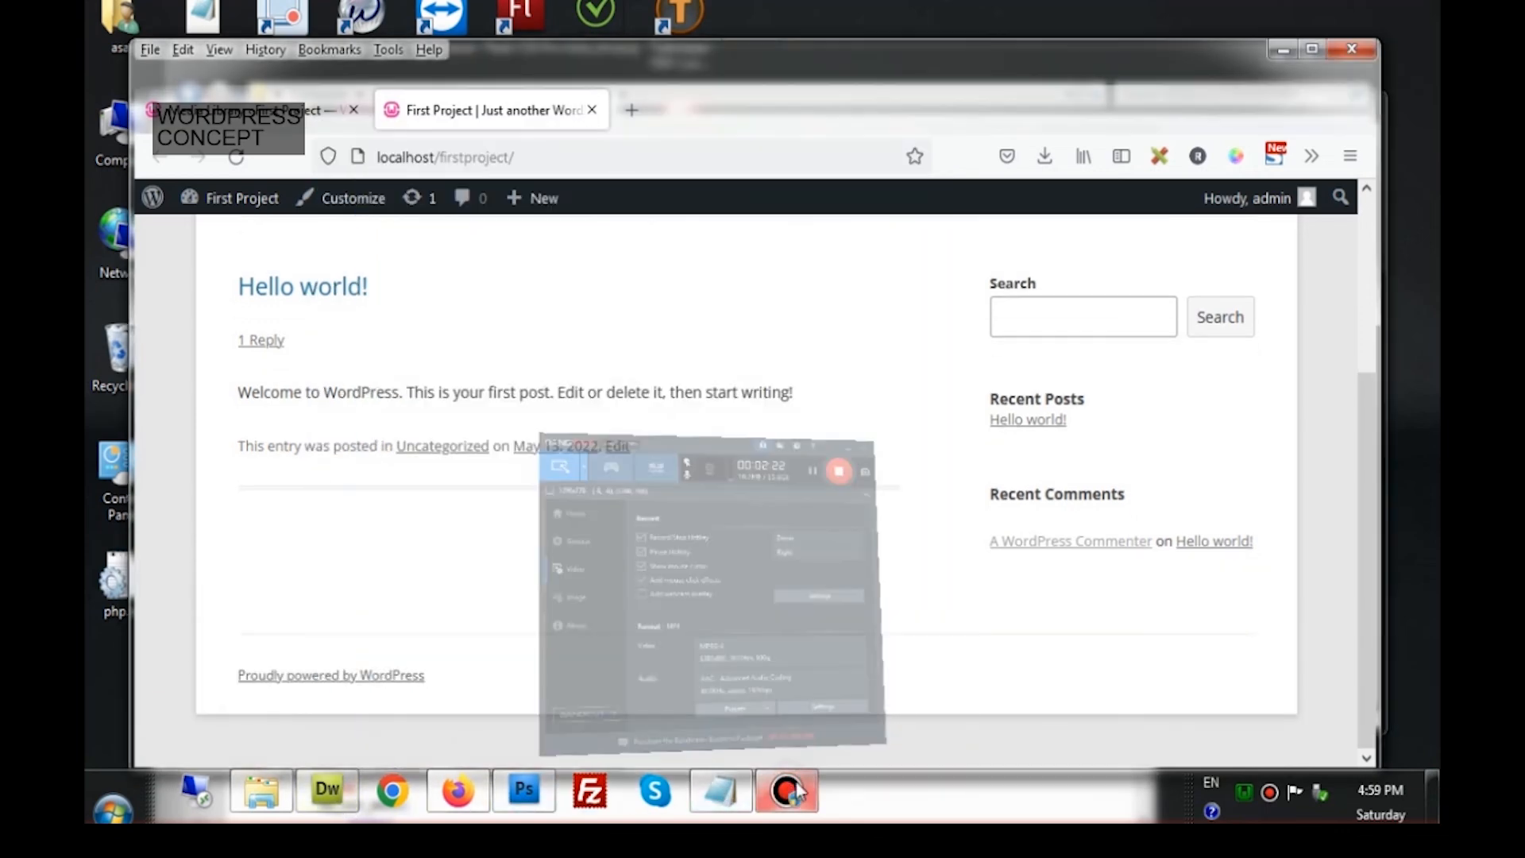
scroll(874, 782, up, 5)
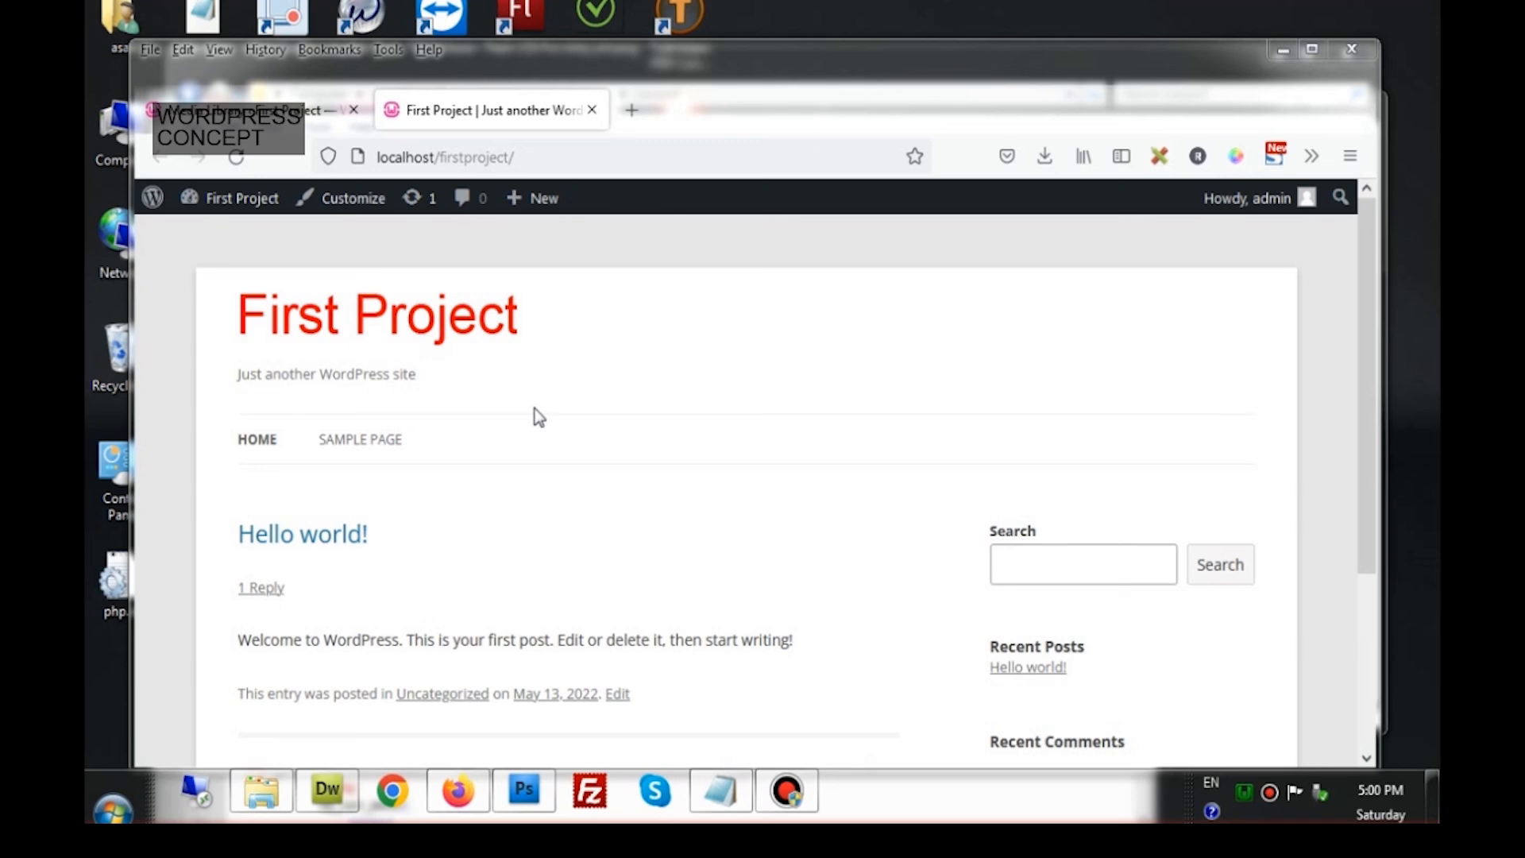
click(312, 119)
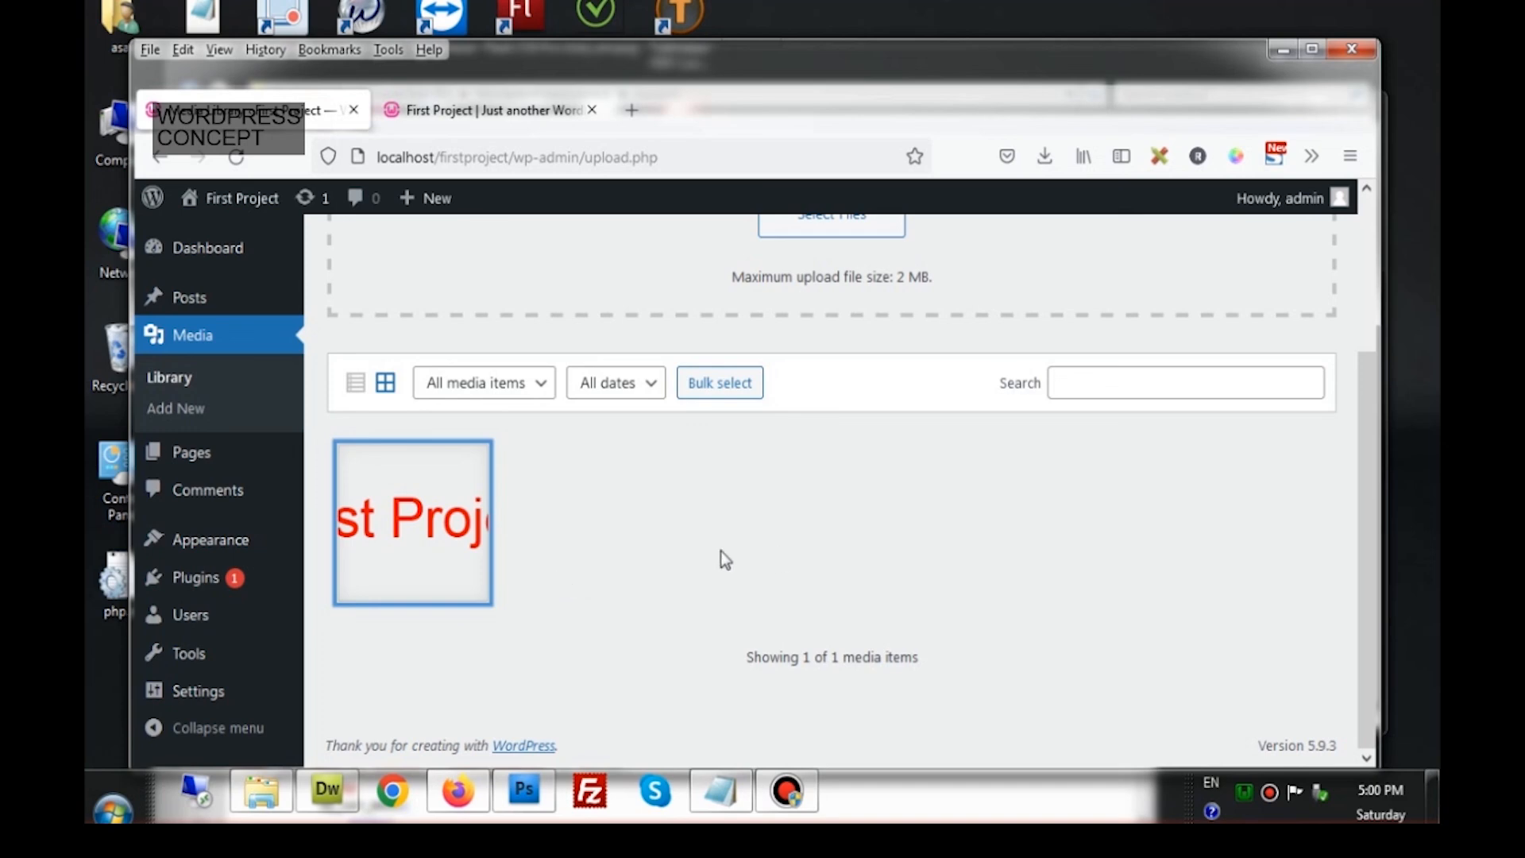
mouse_move(245, 560)
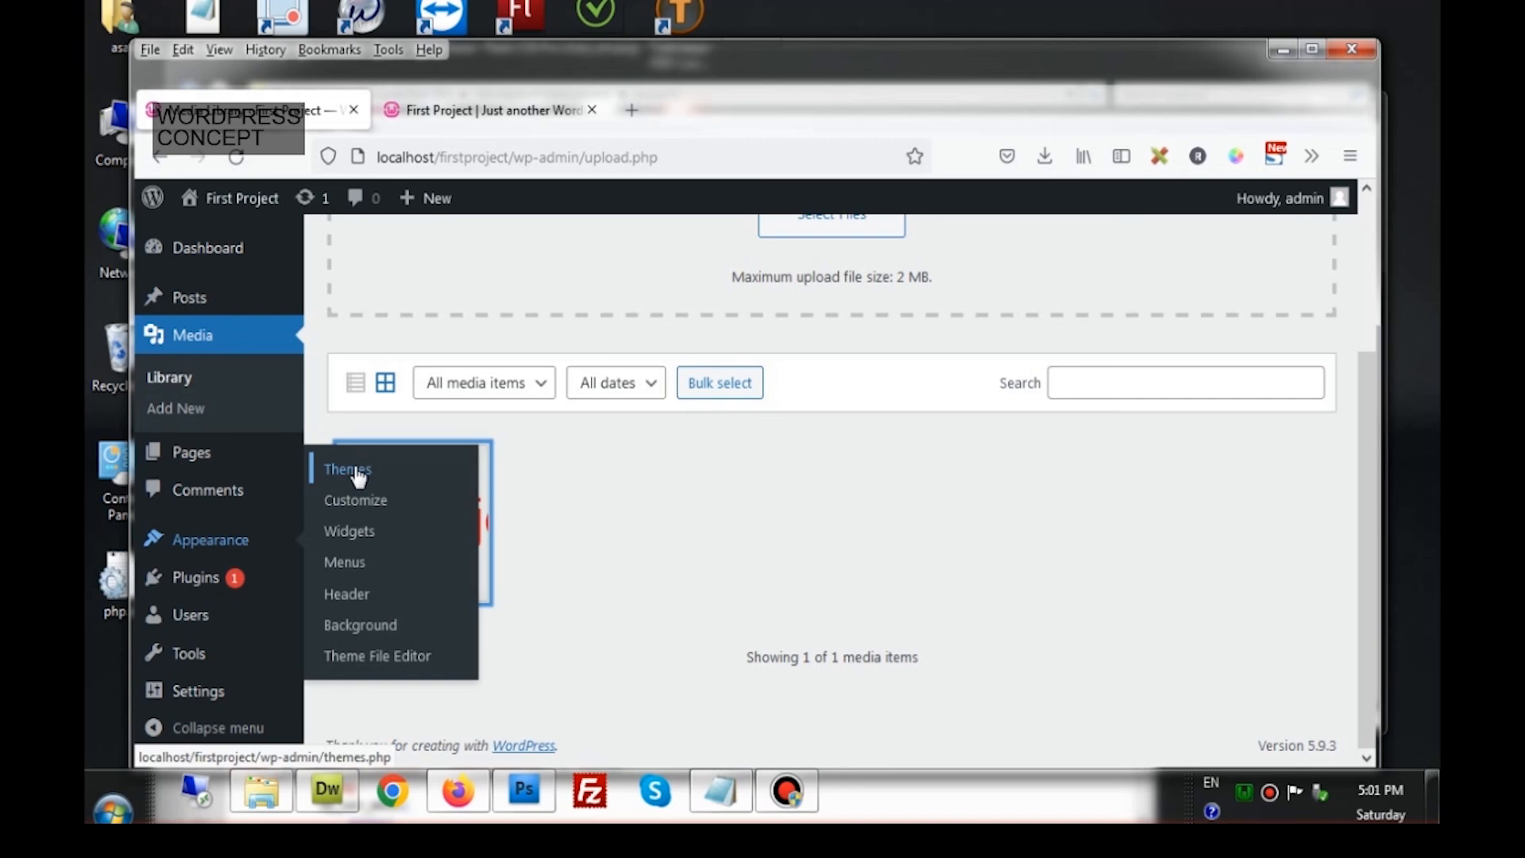
click(589, 465)
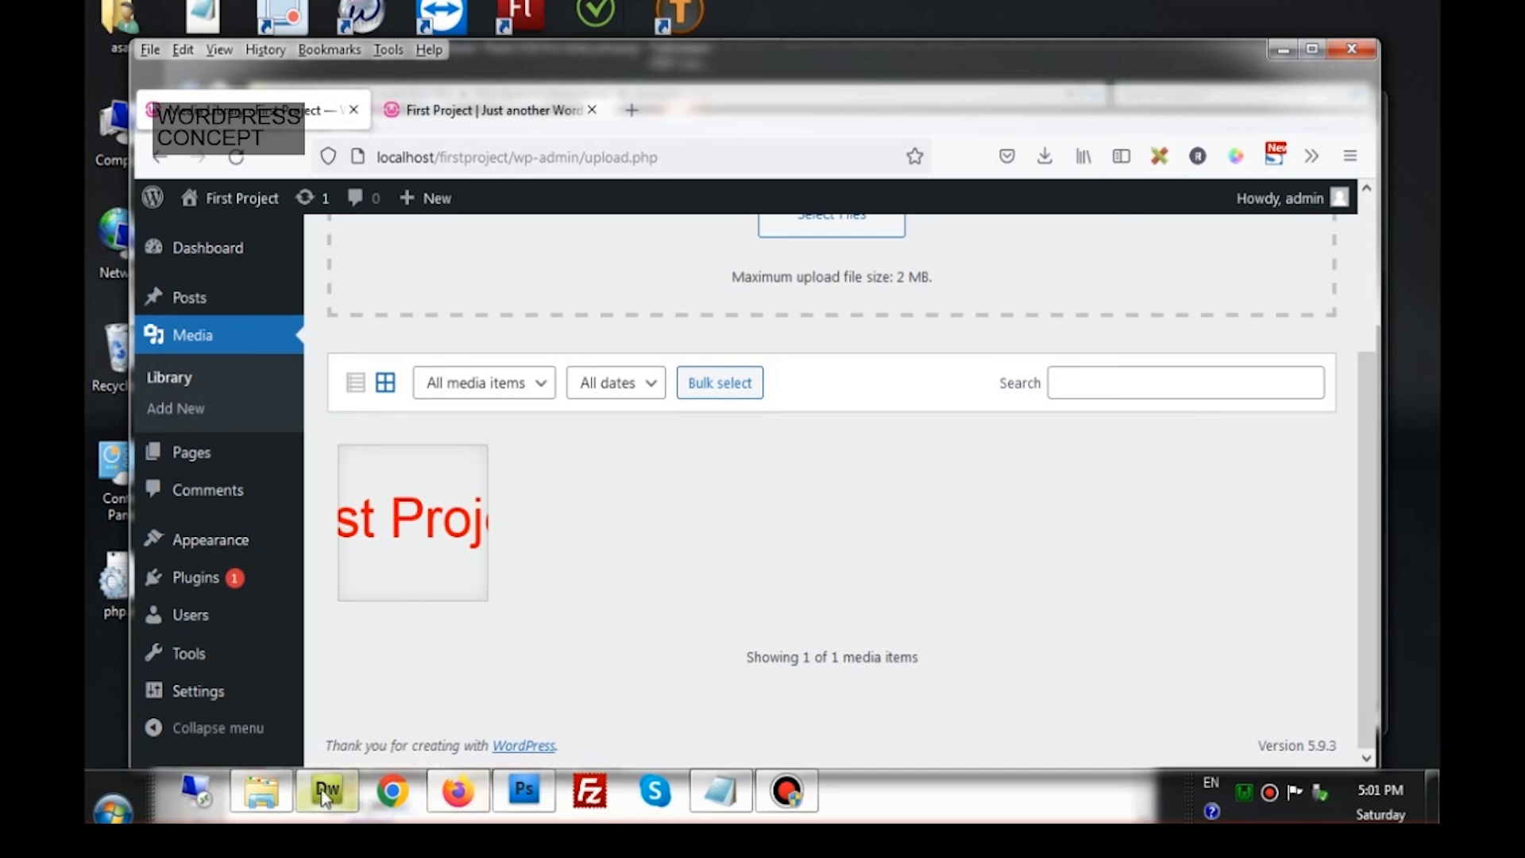
click(441, 123)
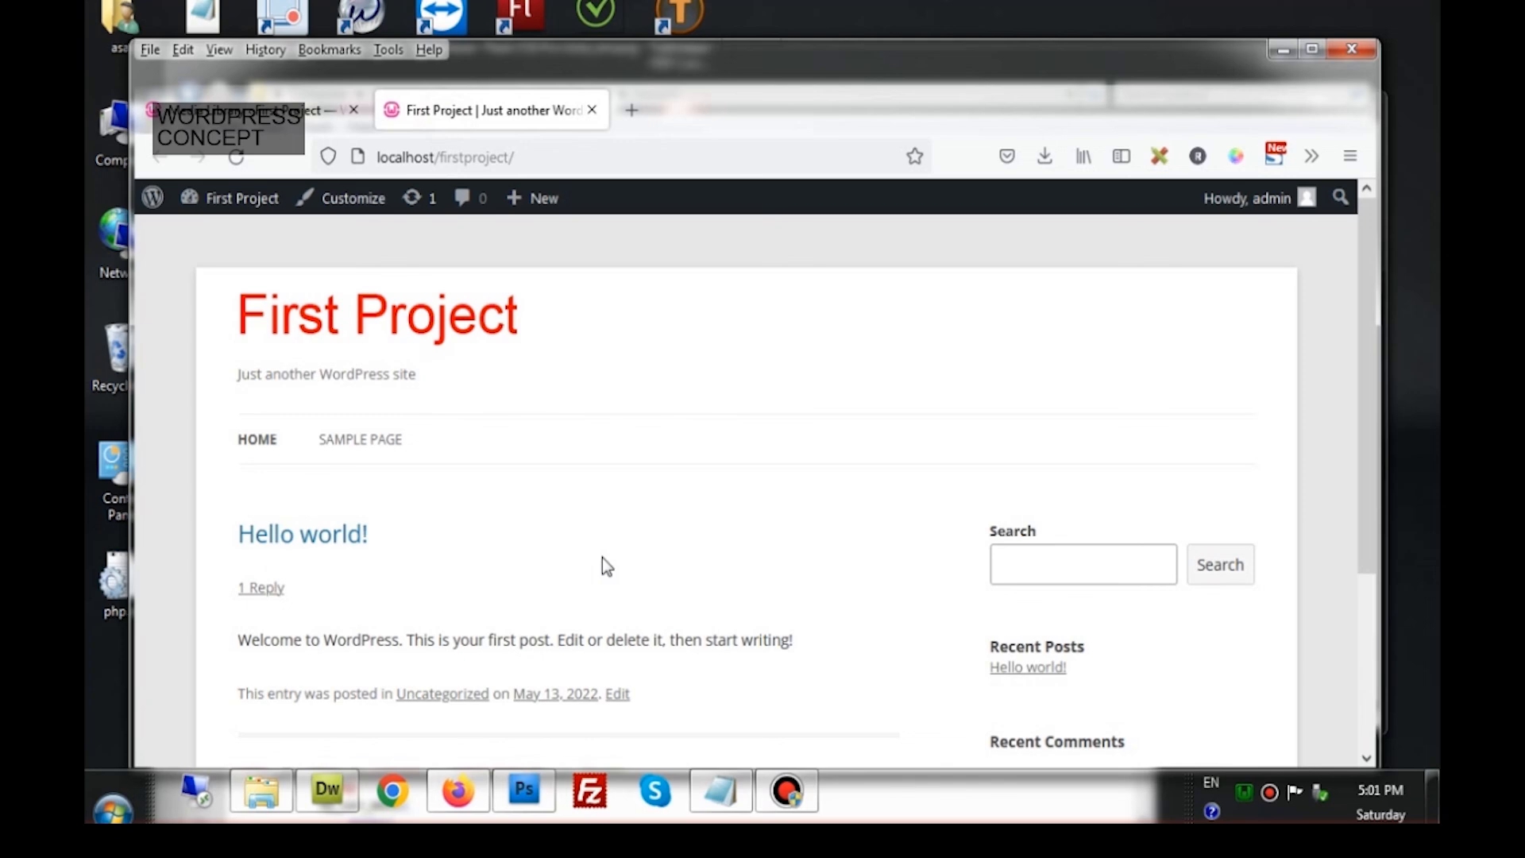
scroll(606, 566, down, 5)
scroll(607, 565, up, 2)
scroll(602, 558, up, 2)
scroll(650, 554, down, 1)
scroll(650, 555, down, 1)
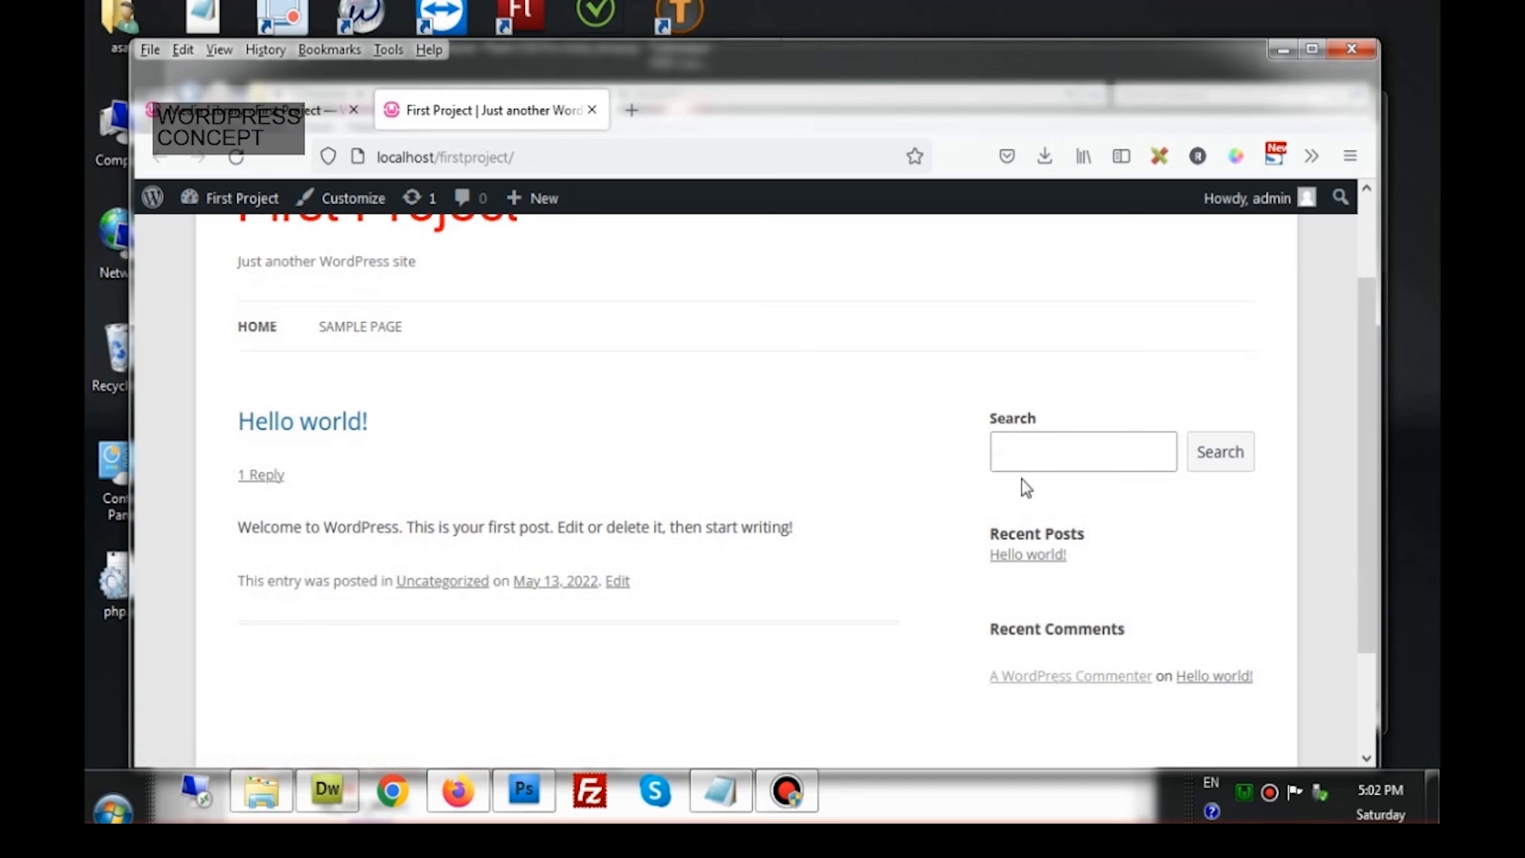
scroll(1020, 515, down, 2)
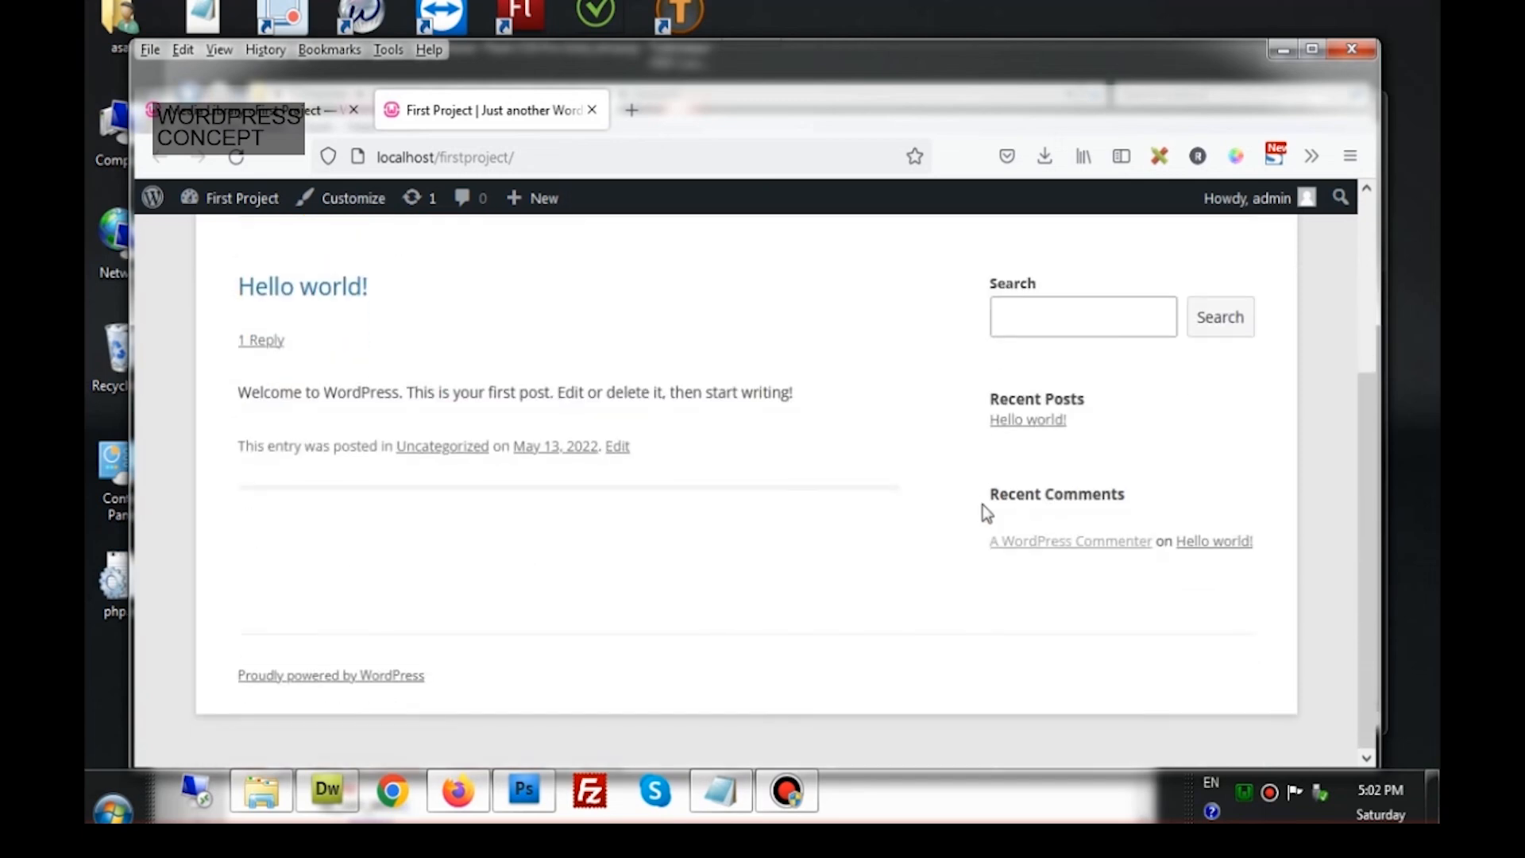